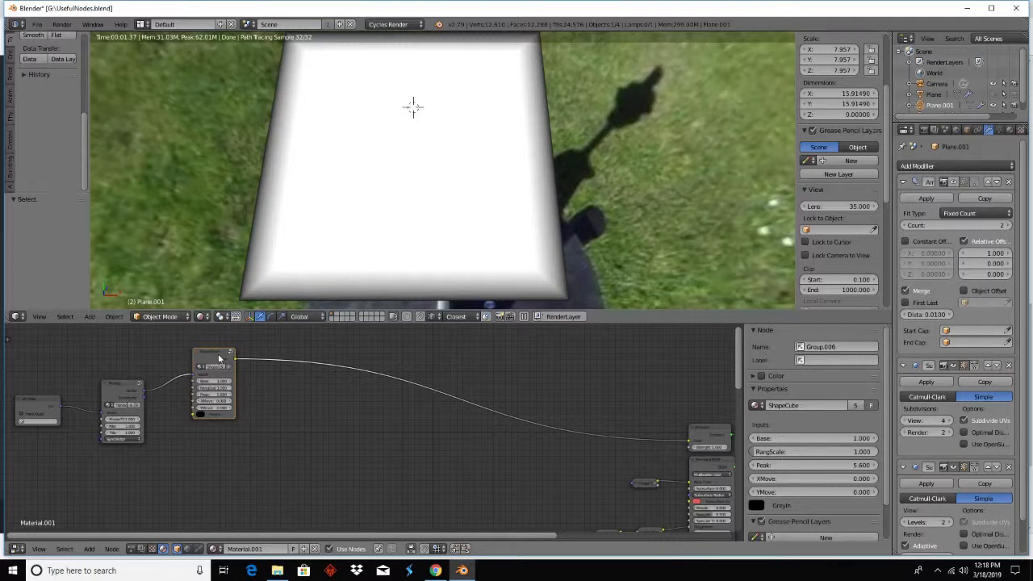
- Link the UV Map output directly to ShapeCube's Vector input and move the TileVect and UV Map nodes aside
drag(218, 354, 235, 354)
scroll(206, 393, up, 3)
middle_drag(207, 394, 271, 404)
scroll(266, 405, up, 2)
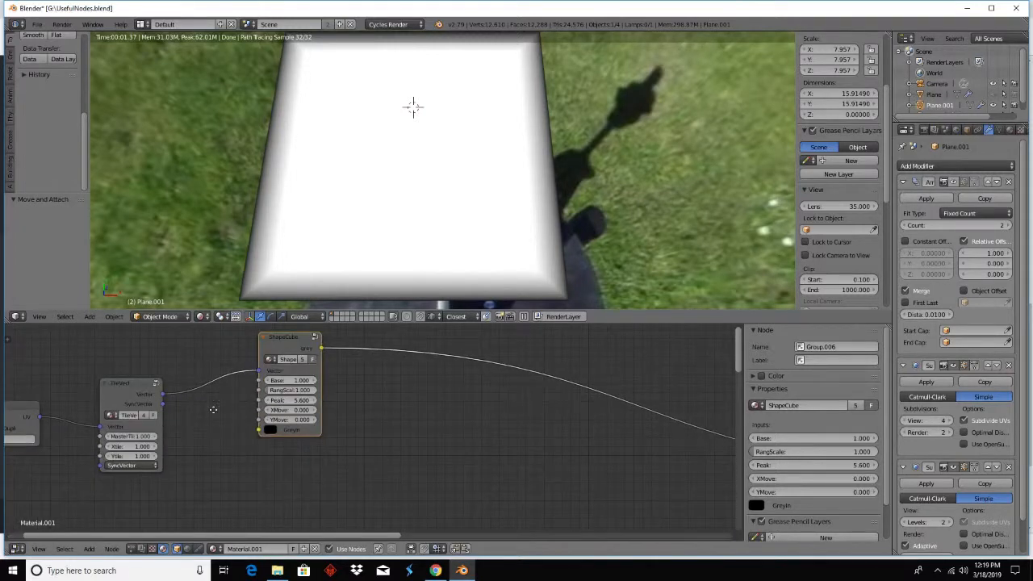
middle_drag(198, 411, 269, 422)
drag(116, 427, 333, 381)
drag(209, 393, 153, 329)
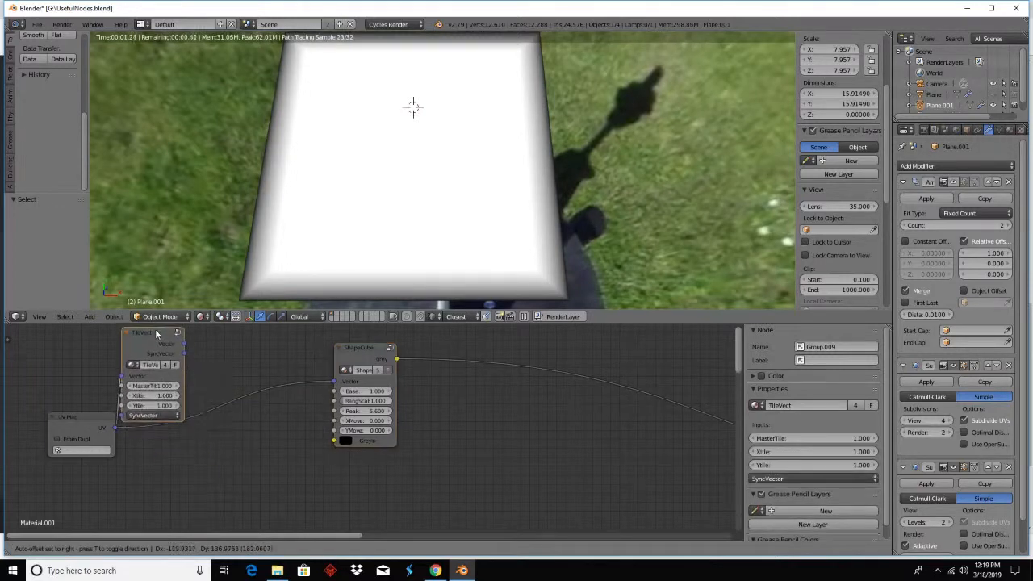
drag(95, 416, 58, 422)
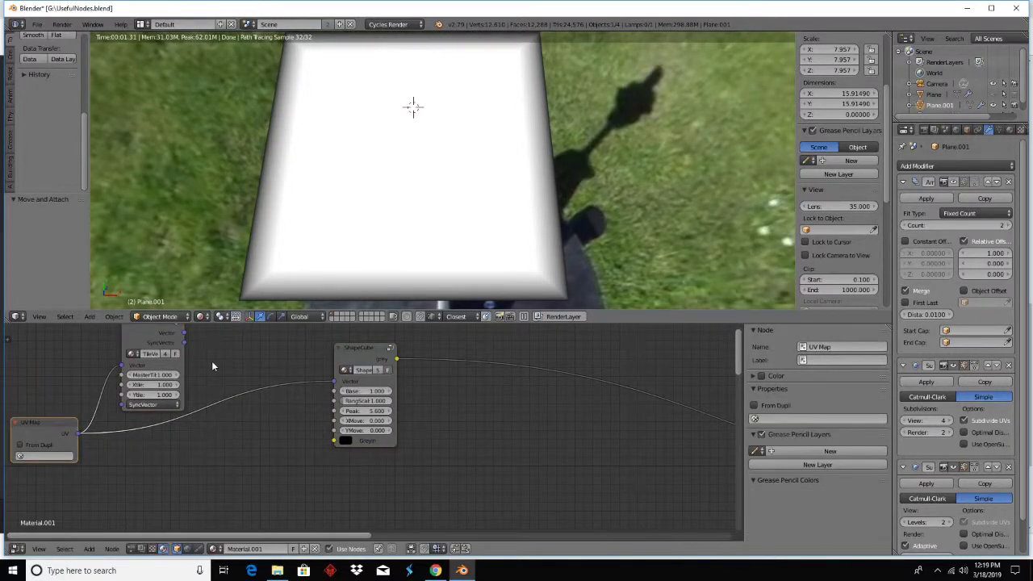
- Link TileVect's Vector output to ShapeCube, and reroute the UV Map link past TileVect directly into ShapeCube's Vector input
middle_drag(204, 356, 199, 395)
drag(150, 360, 329, 422)
drag(211, 402, 227, 412)
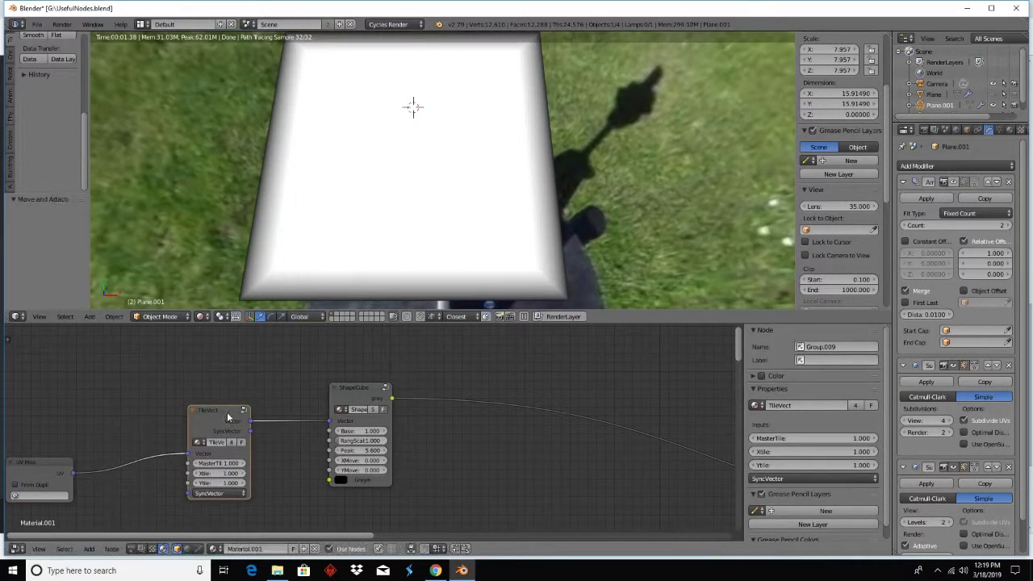
drag(188, 455, 328, 421)
- Test ShapeCube's XMove and YMove offsets with YMove at 0.3, and reset both to 0
drag(345, 470, 332, 469)
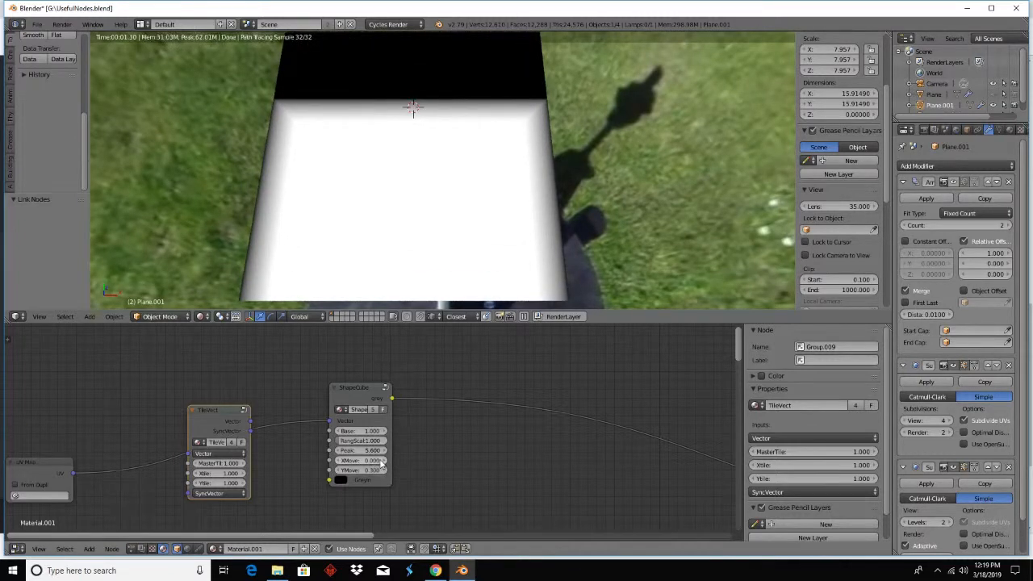
mouse_move(376, 461)
mouse_down()
mouse_move(395, 461)
mouse_move(374, 459)
mouse_up()
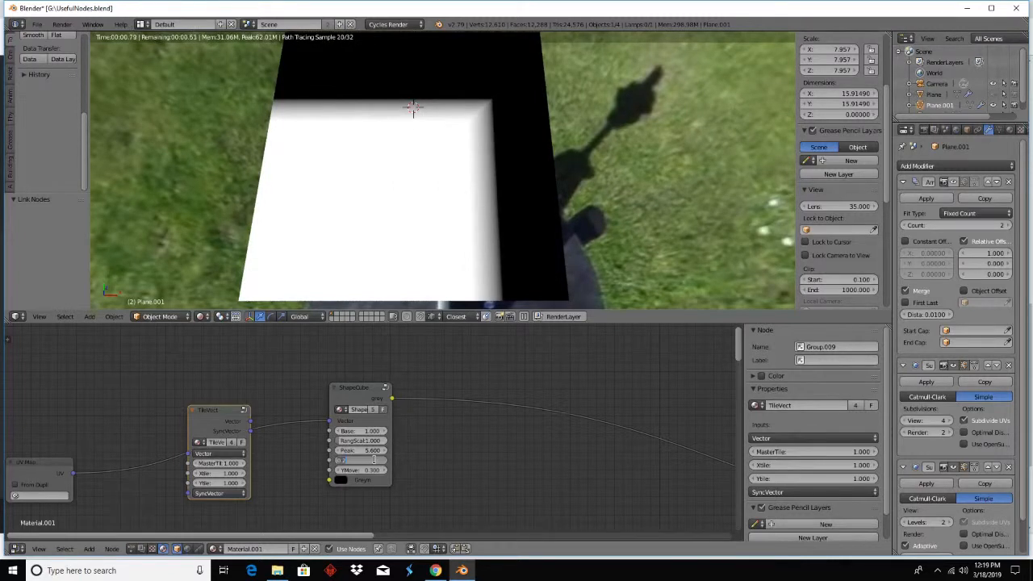
text(0)
key(Return)
click(373, 471)
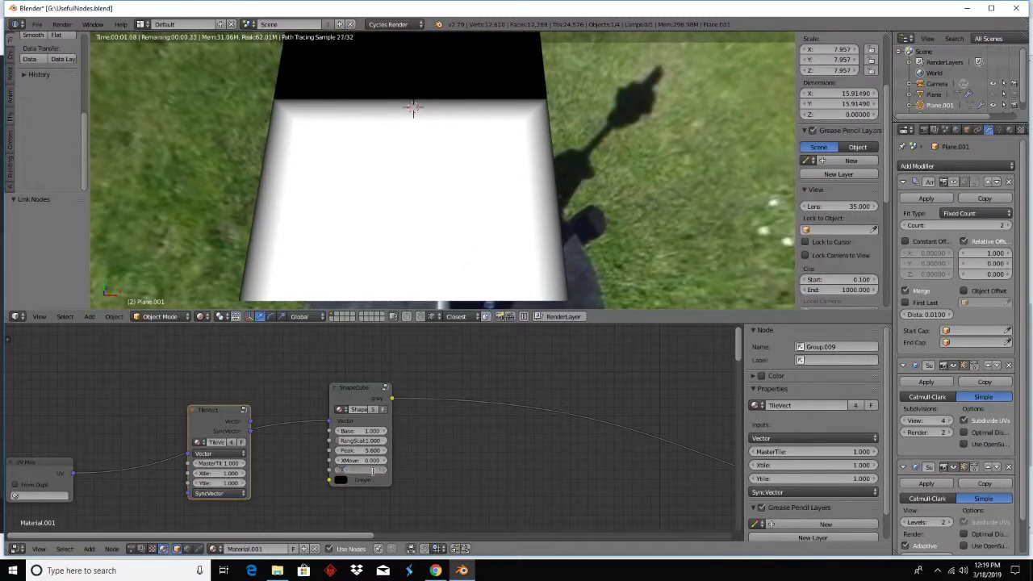
text(0)
key(Return)
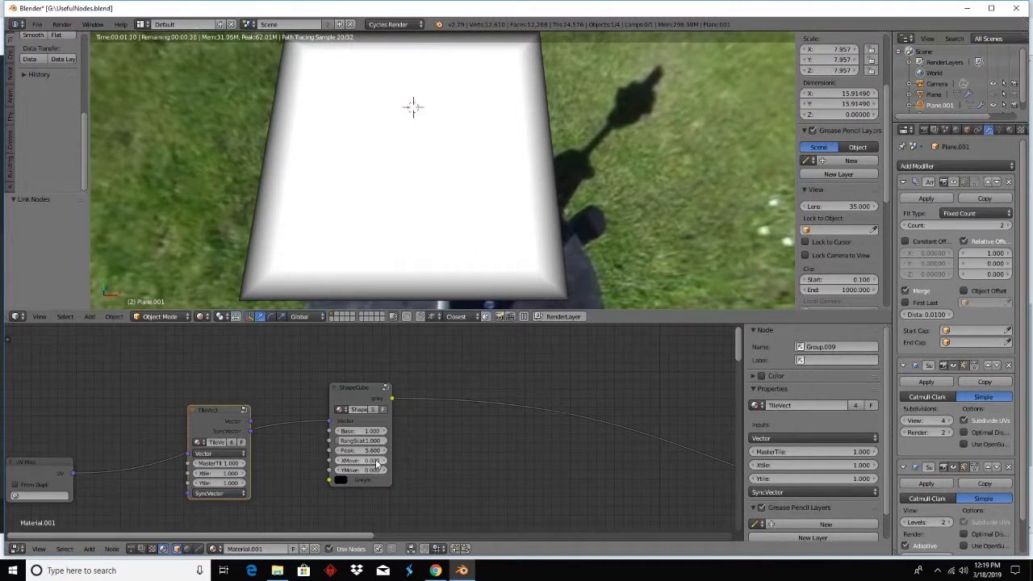
- Set ShapeCube's Base to 1.1 and try XMove at 0.1 and -0.1
click(386, 435)
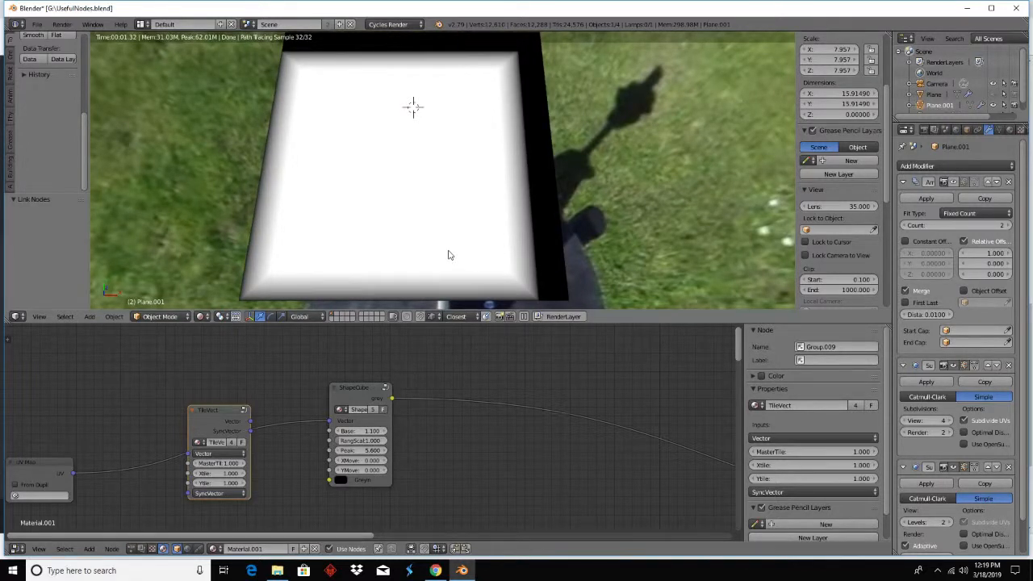
shift+middle_drag(450, 255, 453, 266)
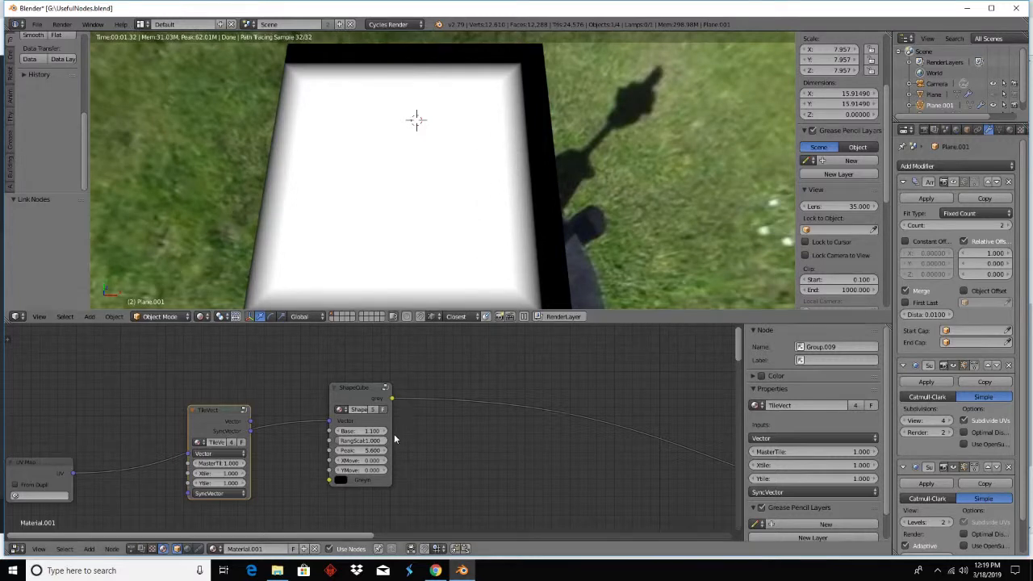
click(383, 461)
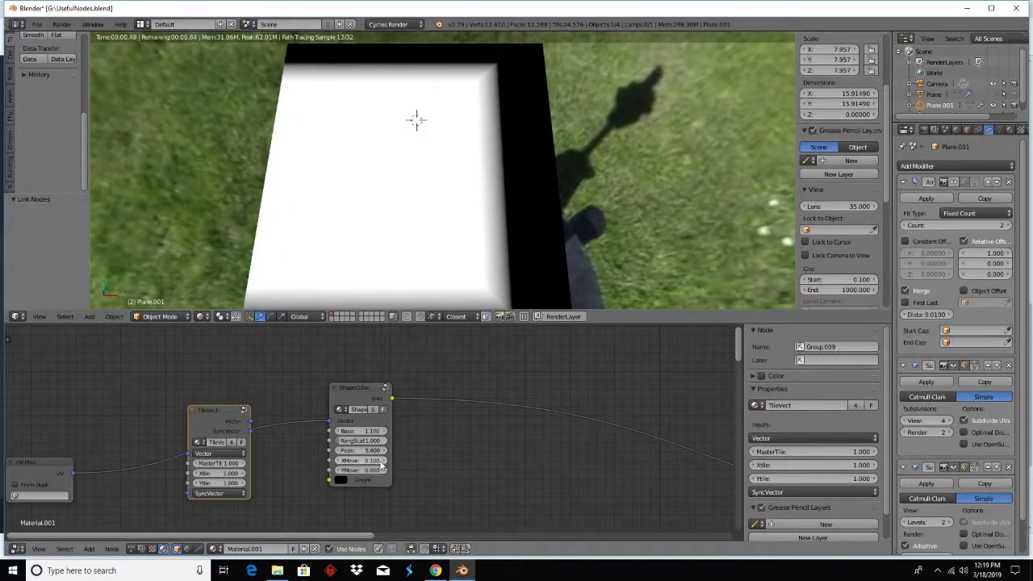
click(337, 460)
click(338, 460)
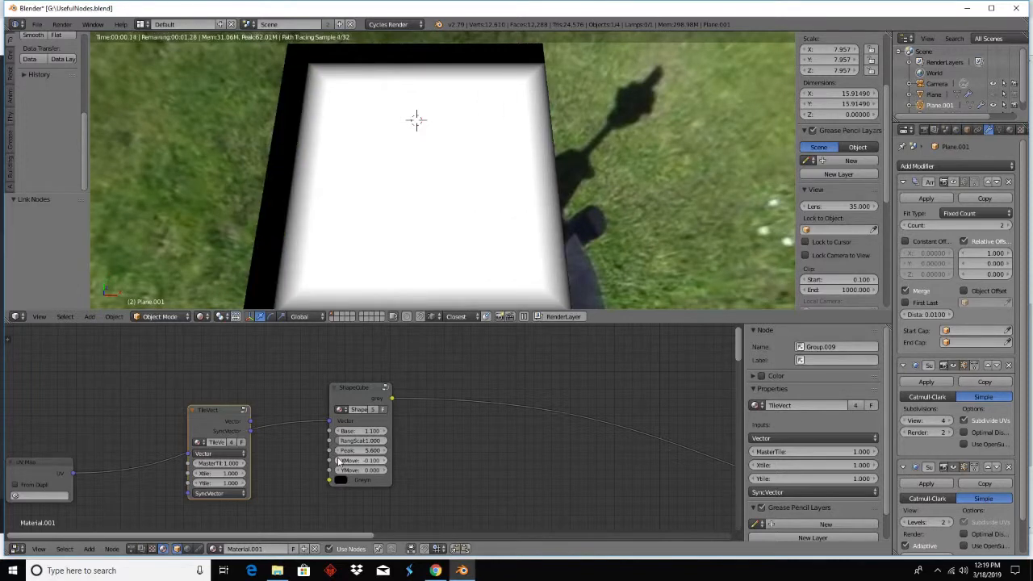
- Centre the square on the plane by setting ShapeCube's XMove and YMove to -0.05
click(379, 462)
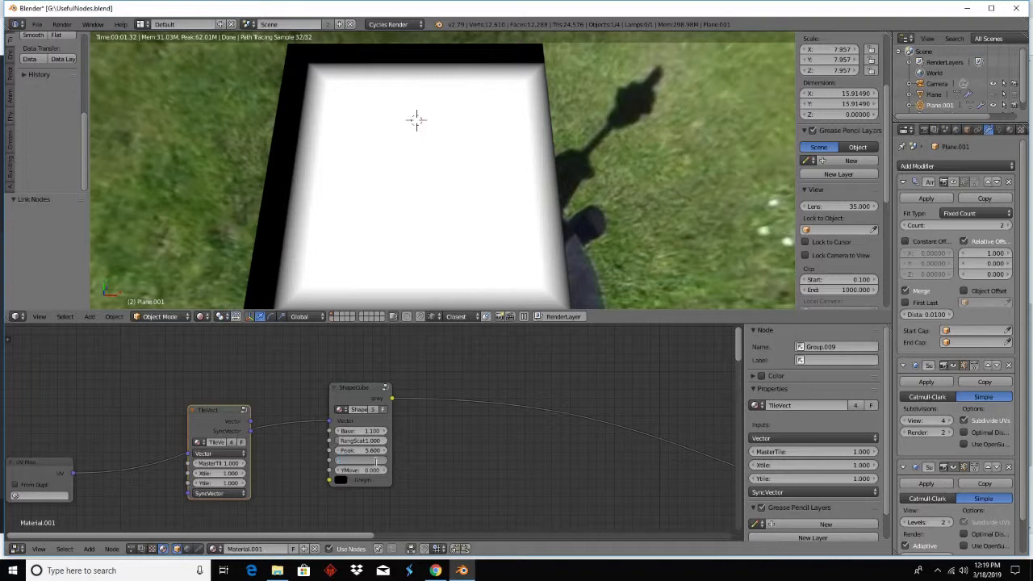
key(Return)
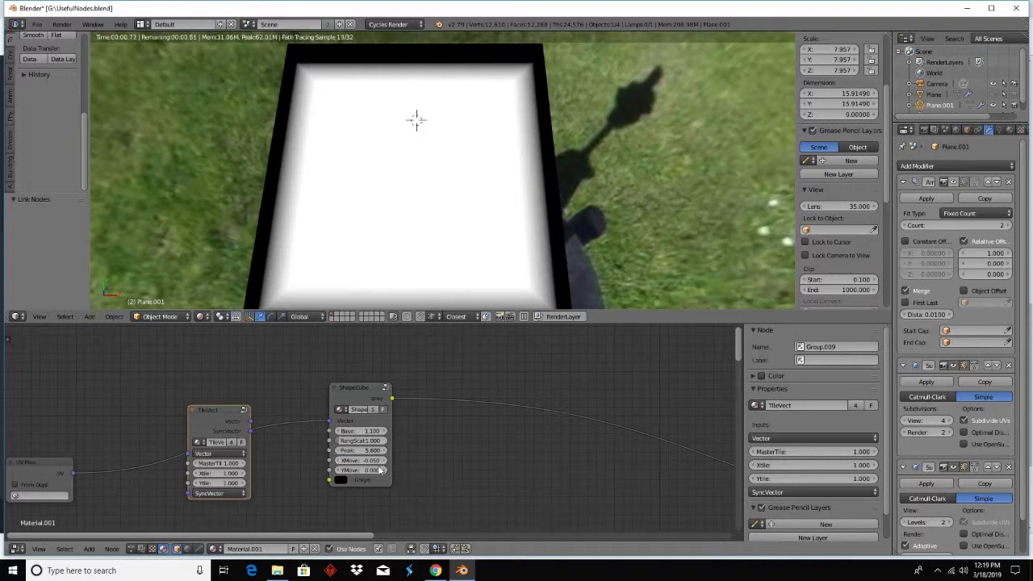
click(374, 470)
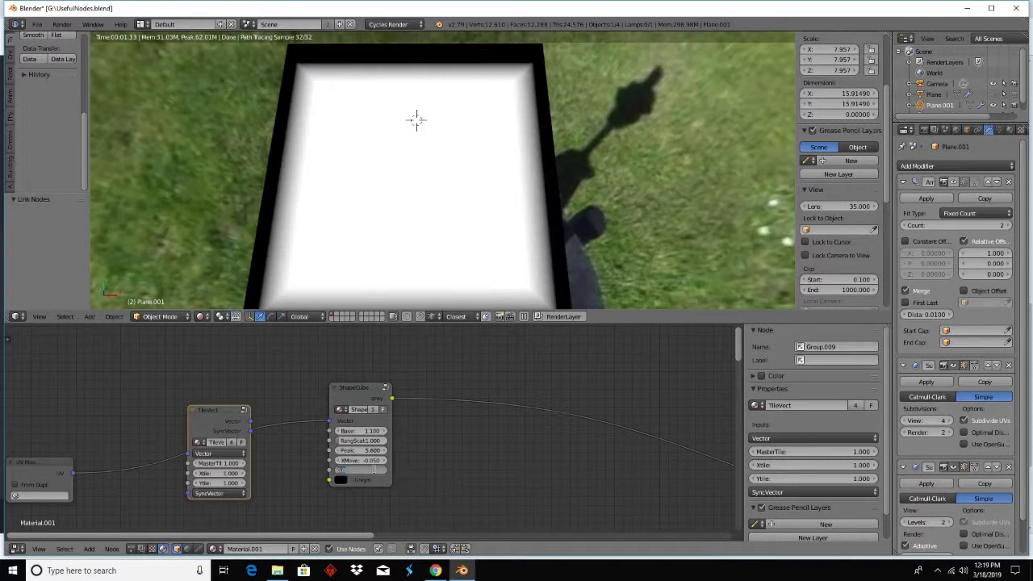
text(-0.05)
key(Return)
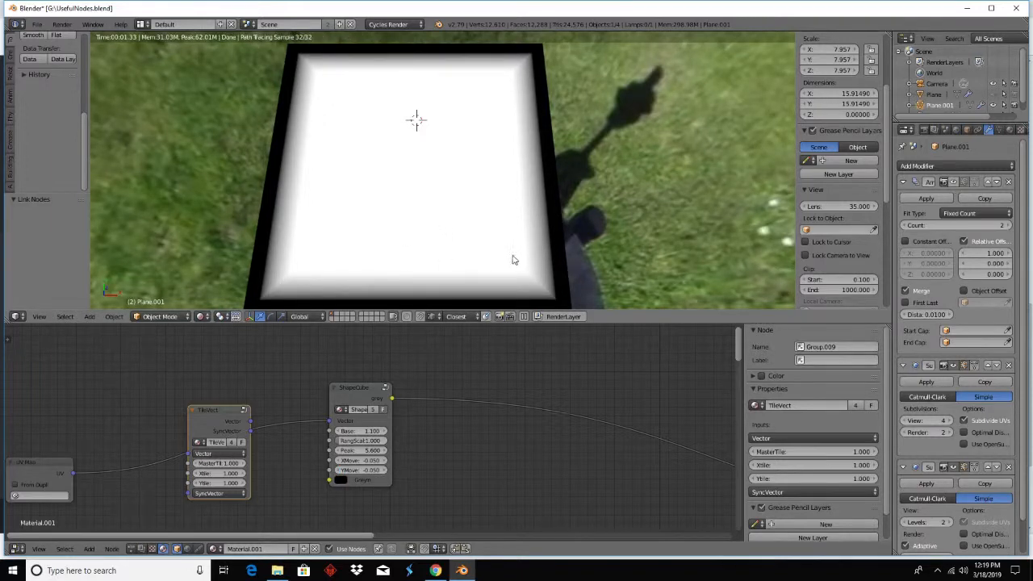
key(alt+a)
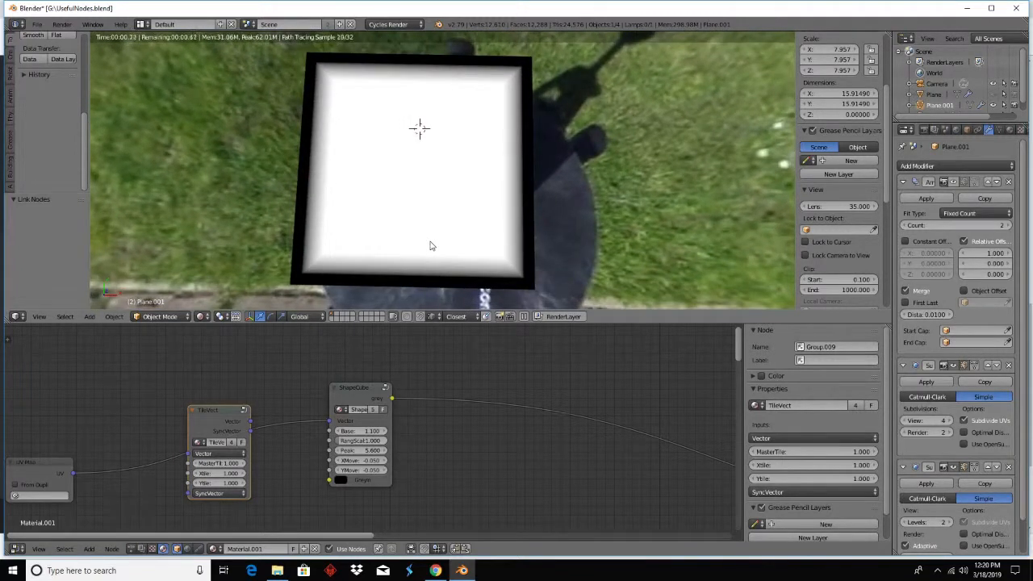
- Set ShapeCube's Peak to 3.1 and its RangScale to 1
middle_drag(432, 422, 360, 400)
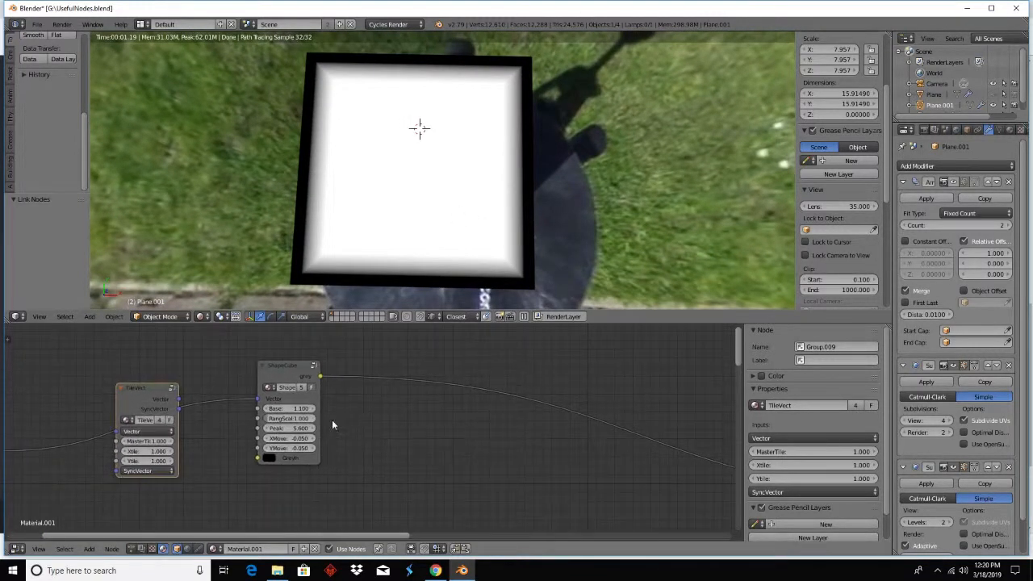
middle_drag(285, 418, 372, 427)
scroll(362, 431, up, 3)
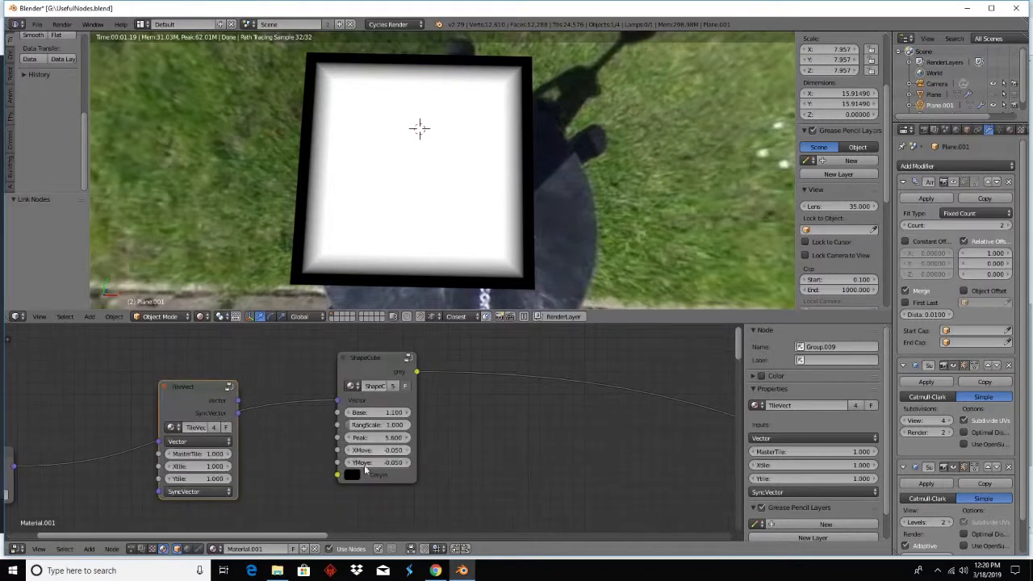
drag(404, 439, 485, 425)
click(368, 426)
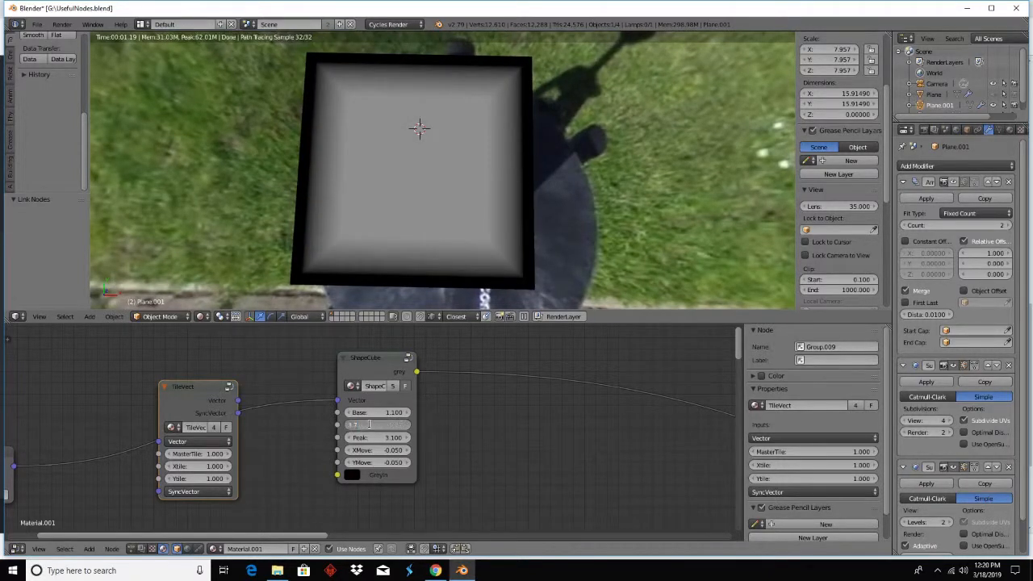
text(1)
key(Return)
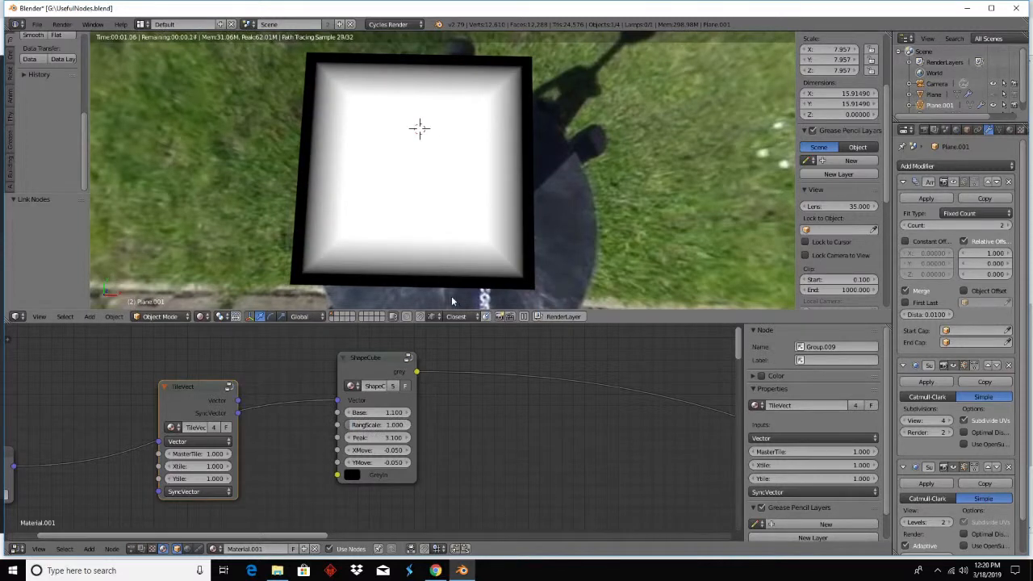
- Move ShapeCube upward and insert TileVect into the link between the UV Map and ShapeCube nodes
scroll(383, 426, down, 2)
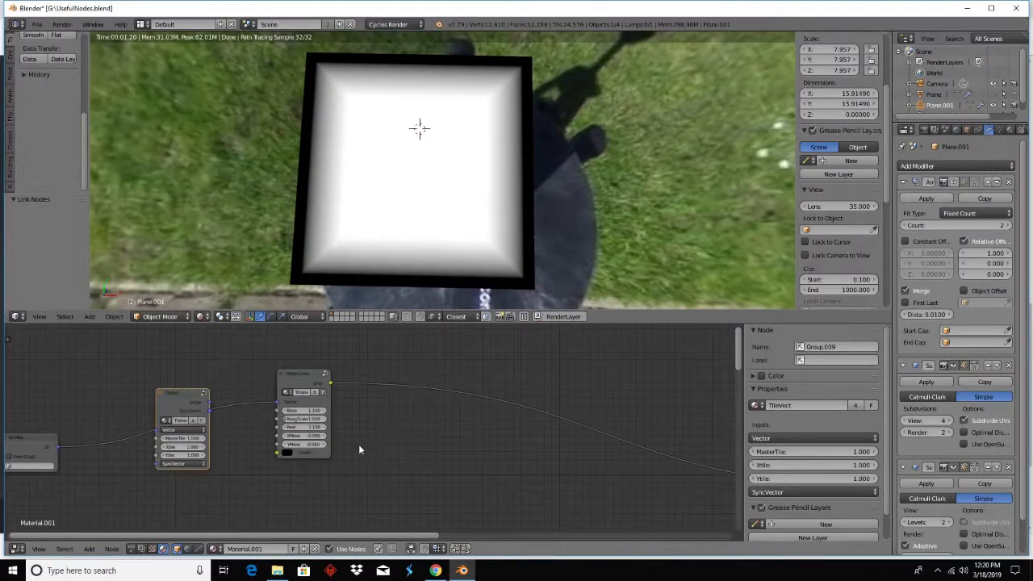
drag(301, 375, 307, 341)
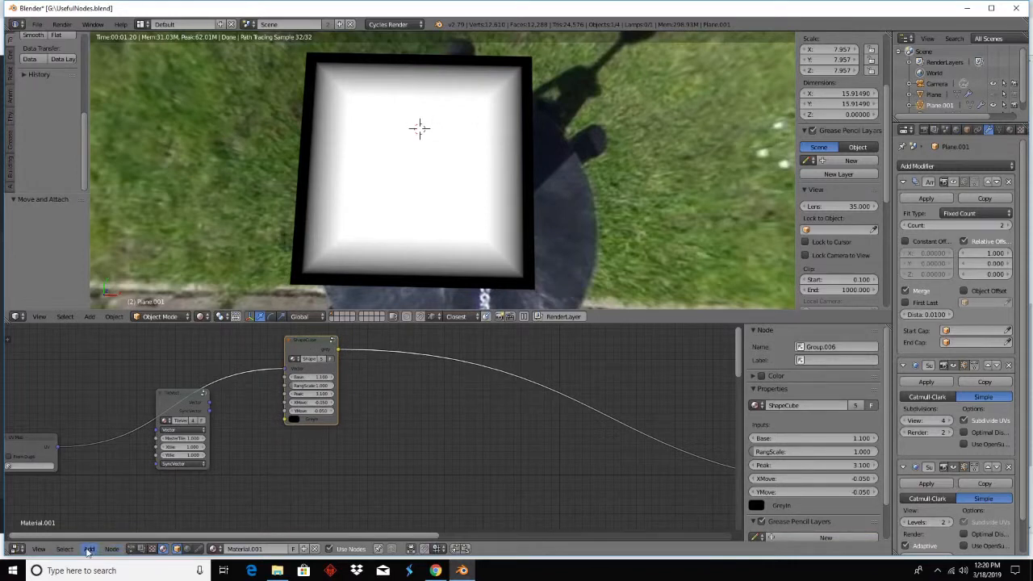
mouse_move(185, 394)
mouse_down()
mouse_move(182, 410)
mouse_move(176, 381)
mouse_up()
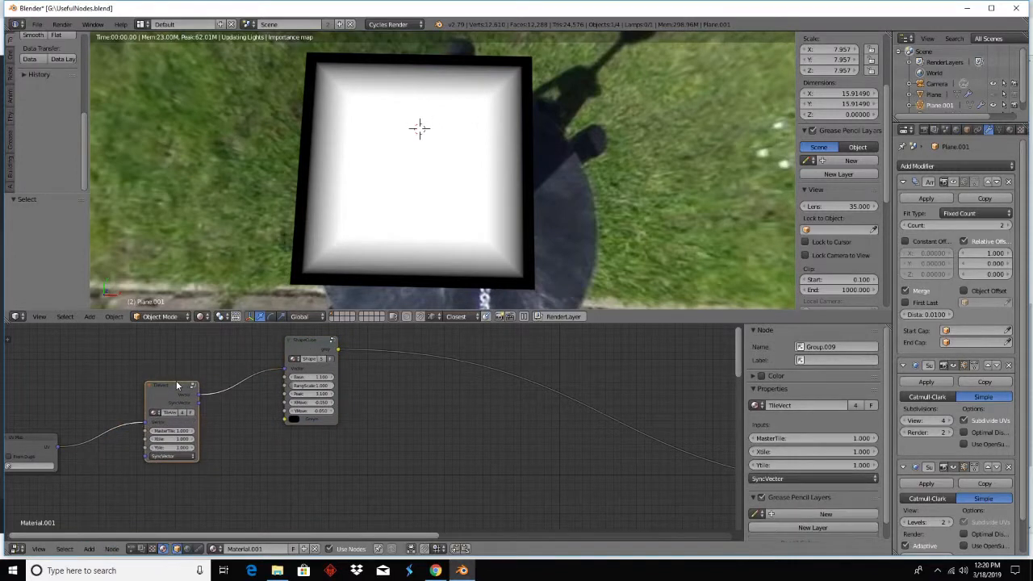
- Set TileVect's MasterTile to 3 and view the tiled plane up close
click(190, 437)
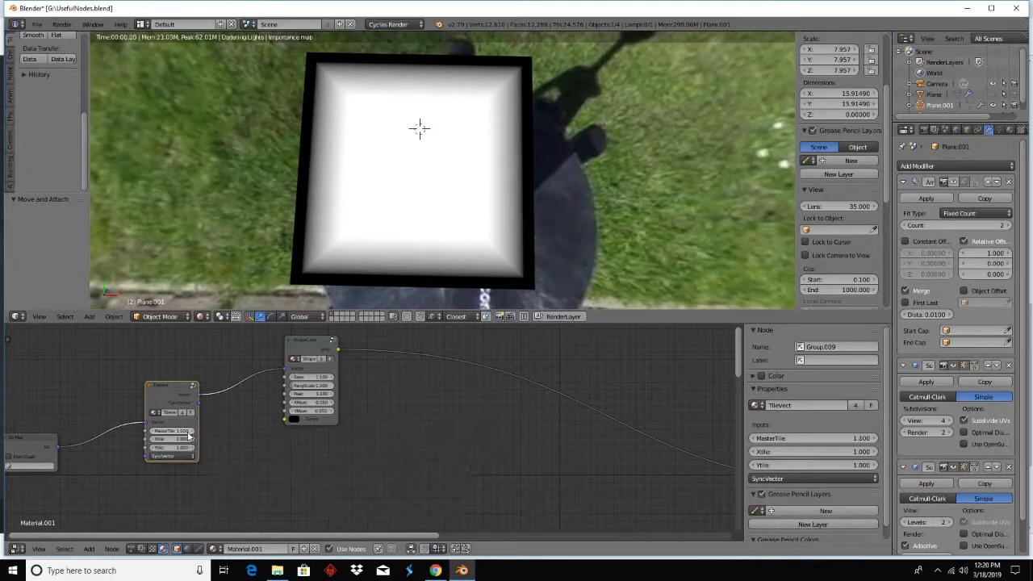
click(183, 431)
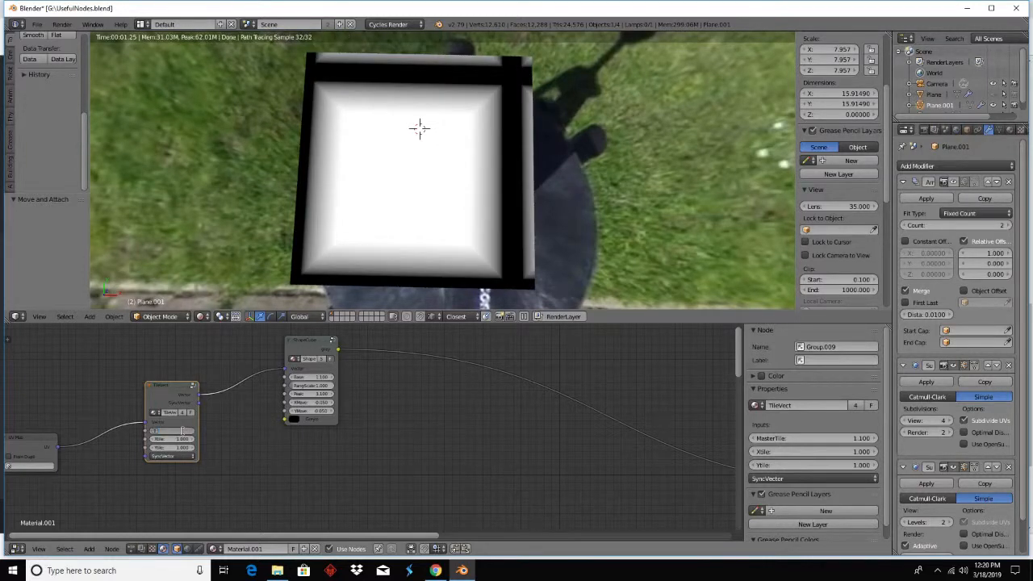
text(3)
key(Return)
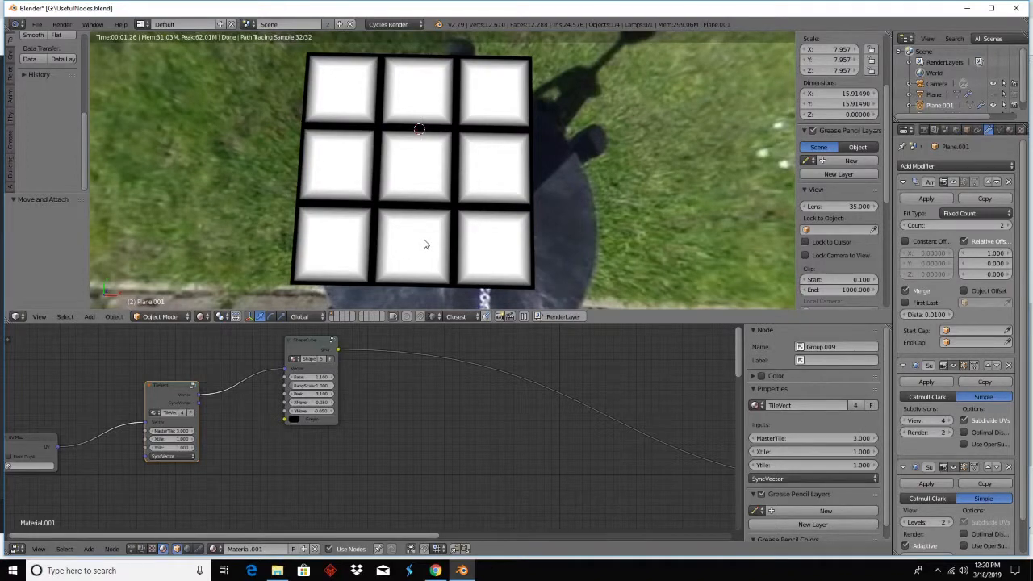
mouse_move(425, 243)
middle_down()
mouse_move(479, 199)
mouse_move(452, 198)
mouse_move(419, 218)
mouse_move(438, 227)
mouse_move(459, 215)
mouse_move(432, 228)
middle_up()
scroll(482, 203, up, 3)
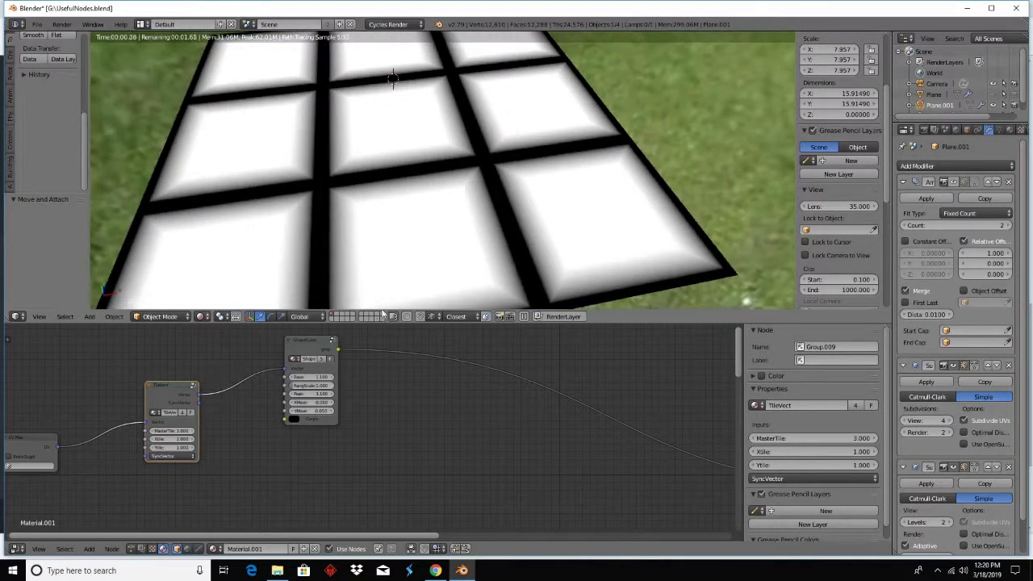
- Preview TileVect's Vector output through the Emission shader's Color input, and reconnect ShapeCube's grey output to it
scroll(287, 405, down, 4)
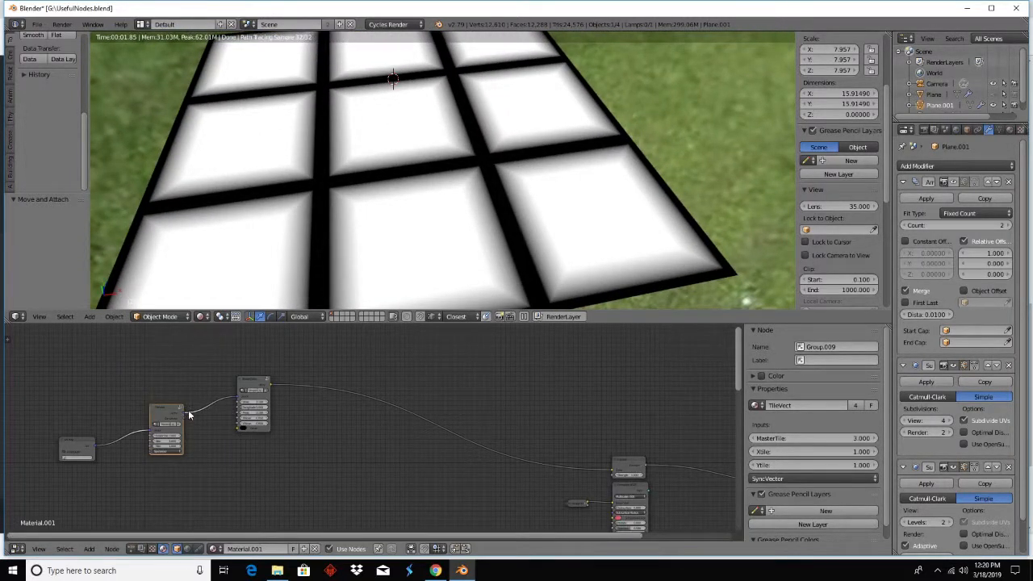
drag(189, 415, 612, 473)
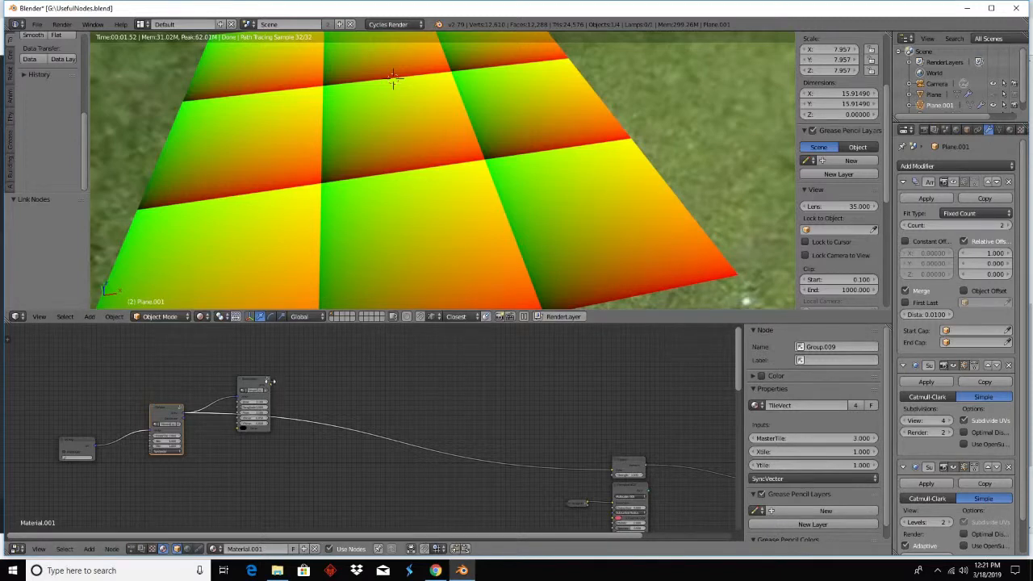
drag(270, 383, 614, 469)
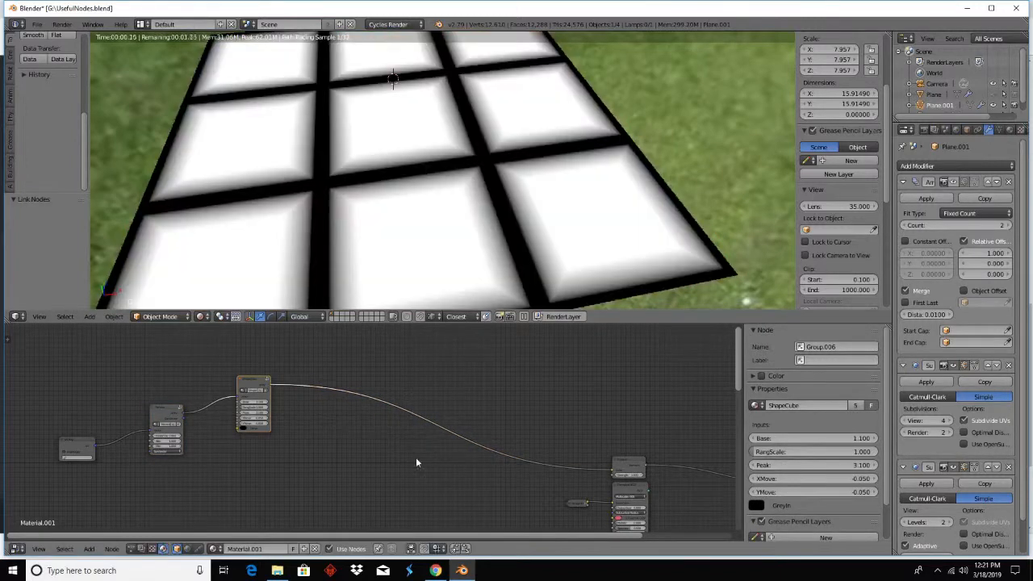
- Shift ShapeCube slightly to make room and add a Gradient Texture node below it
drag(261, 403, 271, 393)
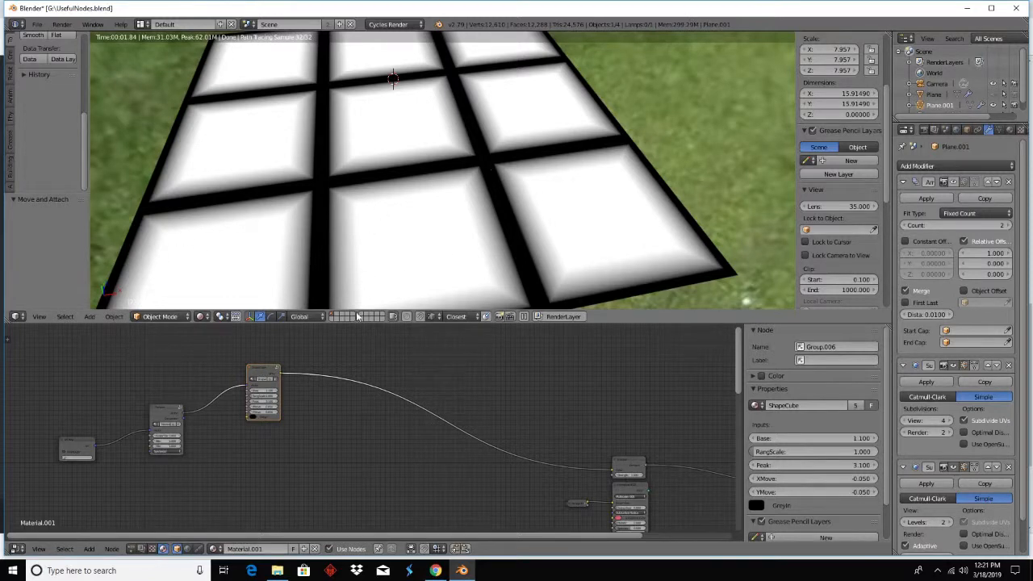
click(94, 551)
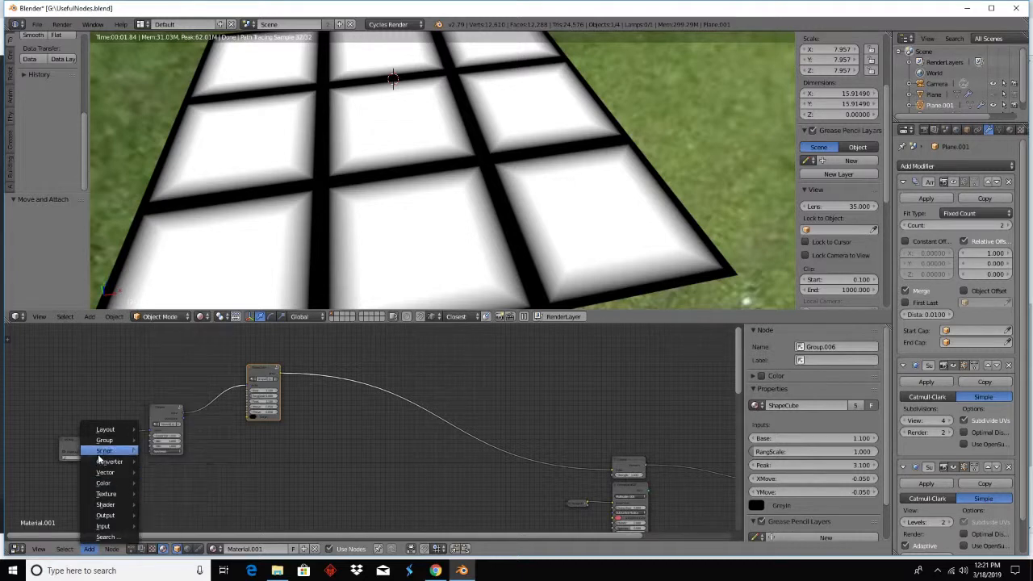
mouse_move(106, 493)
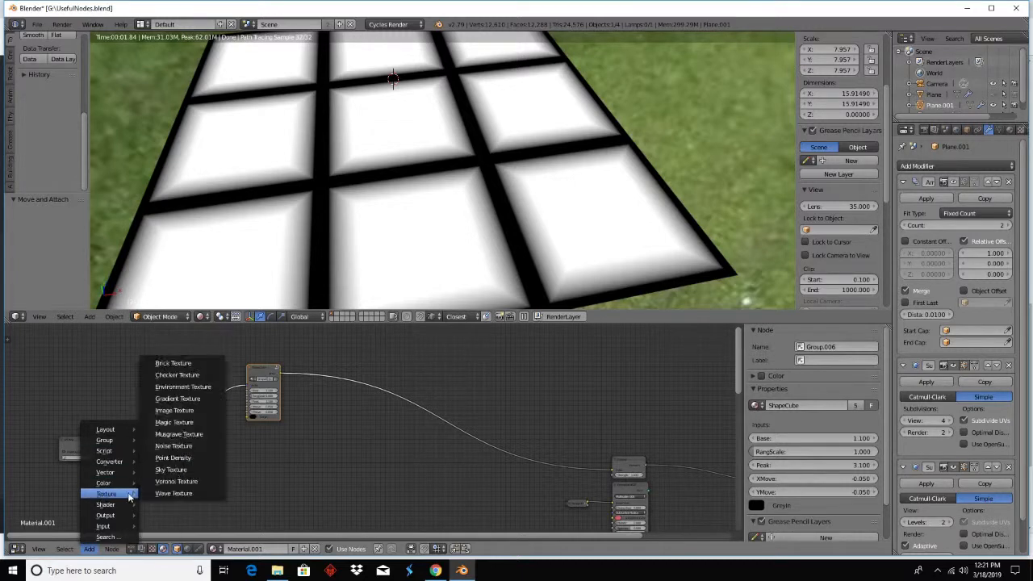
click(187, 399)
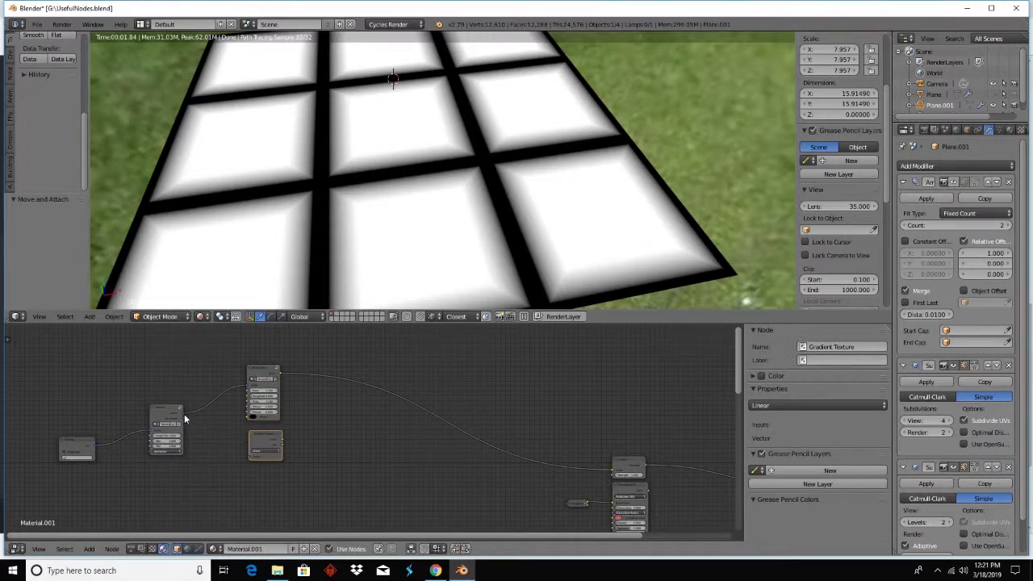
- Link TileVect's Vector output to the Gradient Texture, feed its Color into the Emission shader's Color, and nudge the gradient node into place
drag(184, 414, 577, 476)
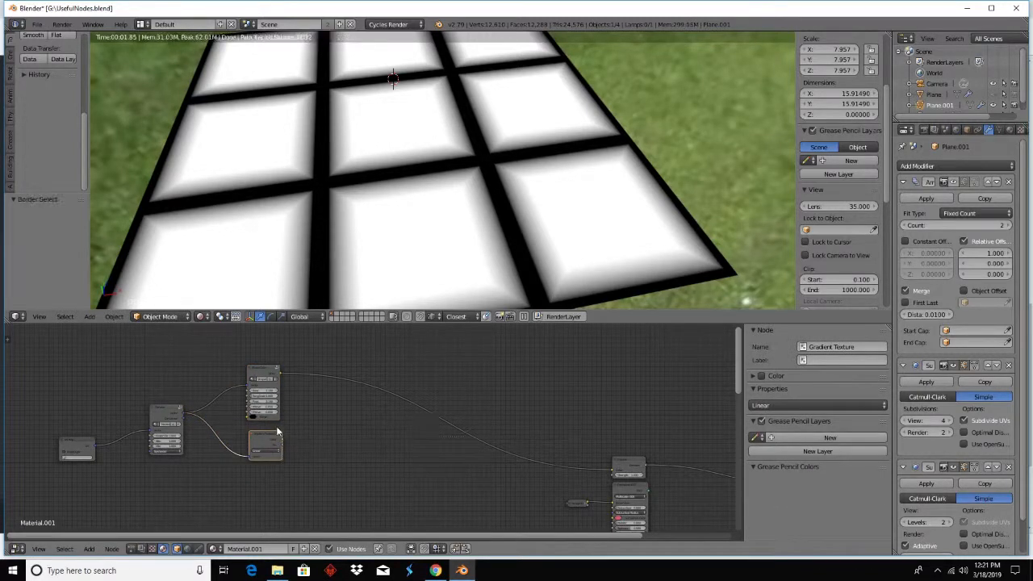
drag(282, 439, 613, 475)
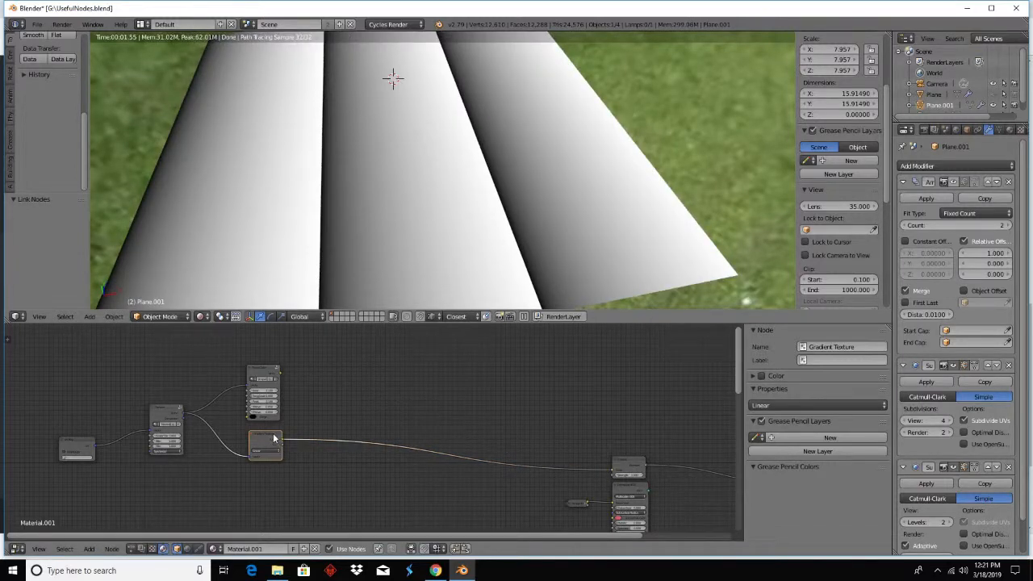
drag(272, 434, 268, 430)
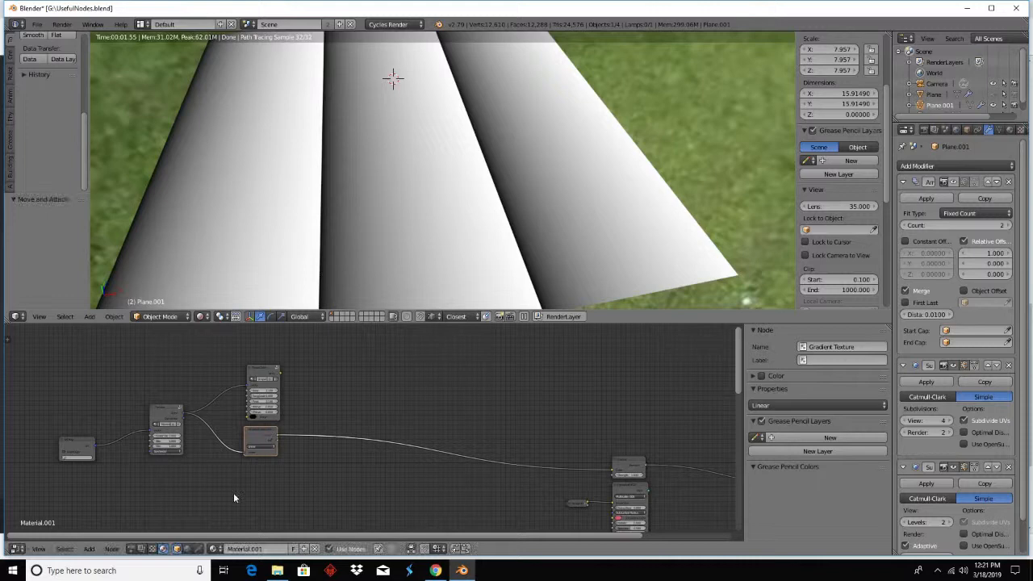
- Add a ColorRamp node and insert it into the link between the Gradient Texture and the Emission shader
click(89, 549)
mouse_move(105, 461)
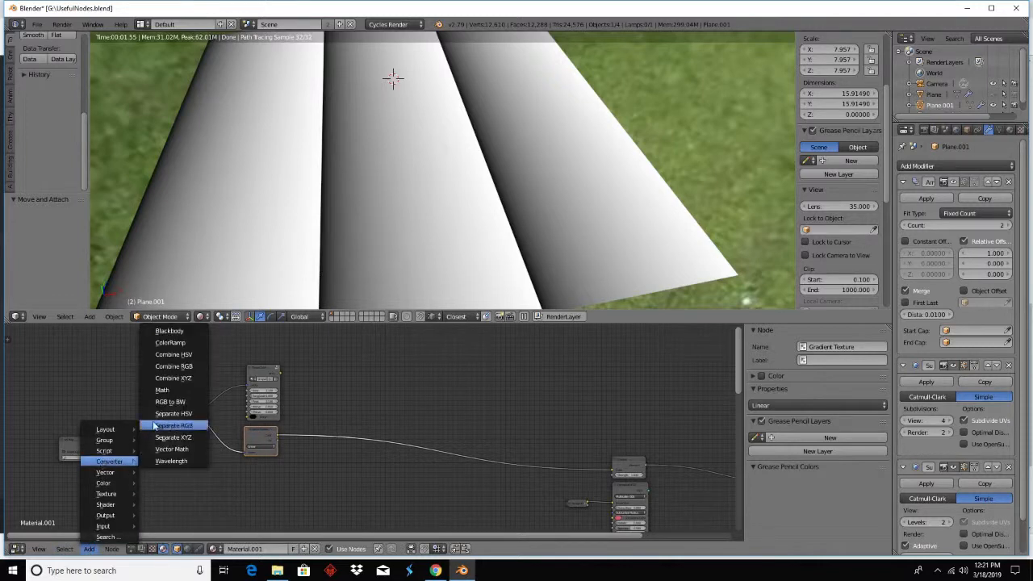
click(170, 342)
click(386, 456)
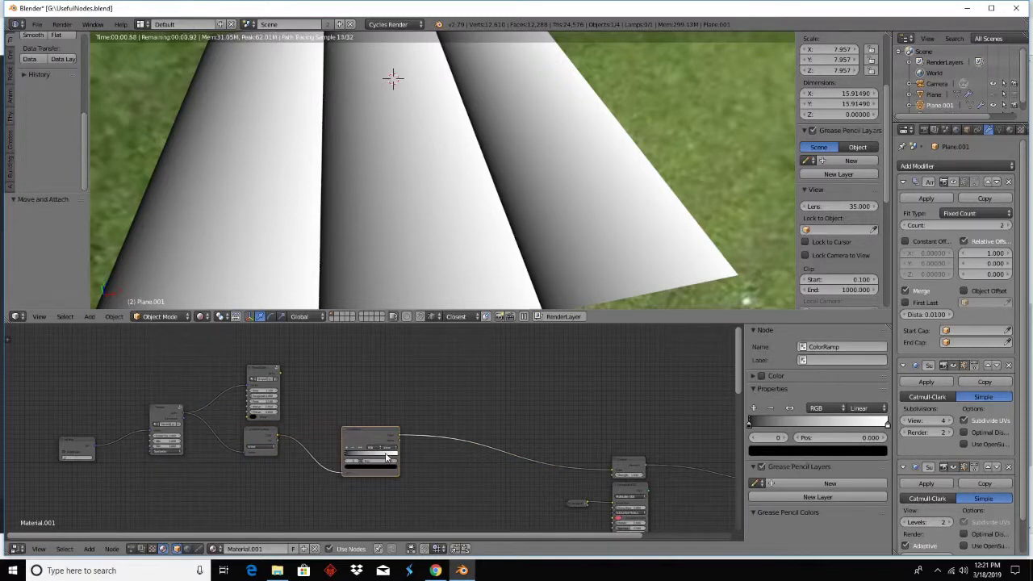
scroll(397, 469, up, 2)
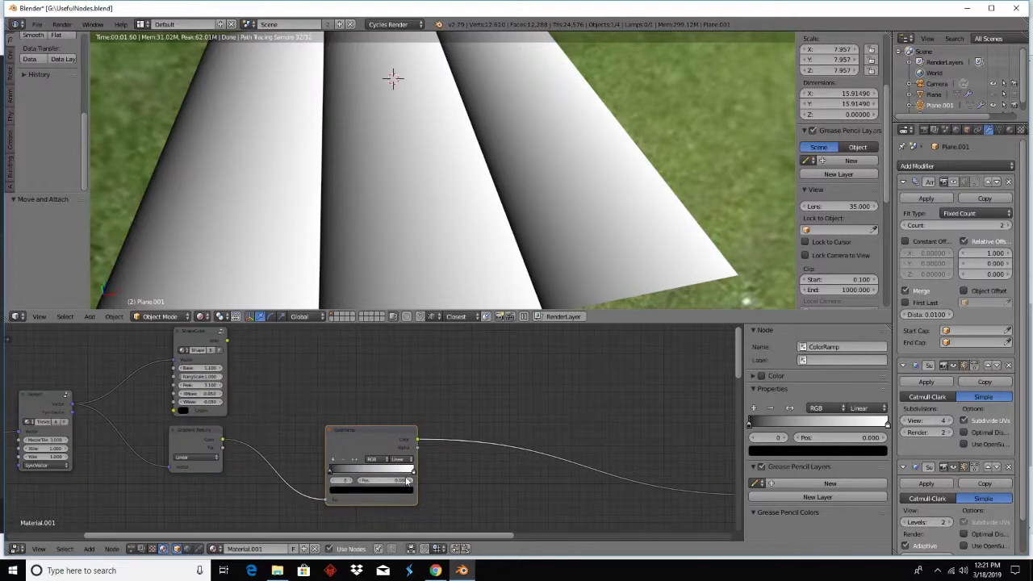
- Darken the ColorRamp's end stop to black and add a black middle stop at position 0.500
click(412, 470)
click(392, 491)
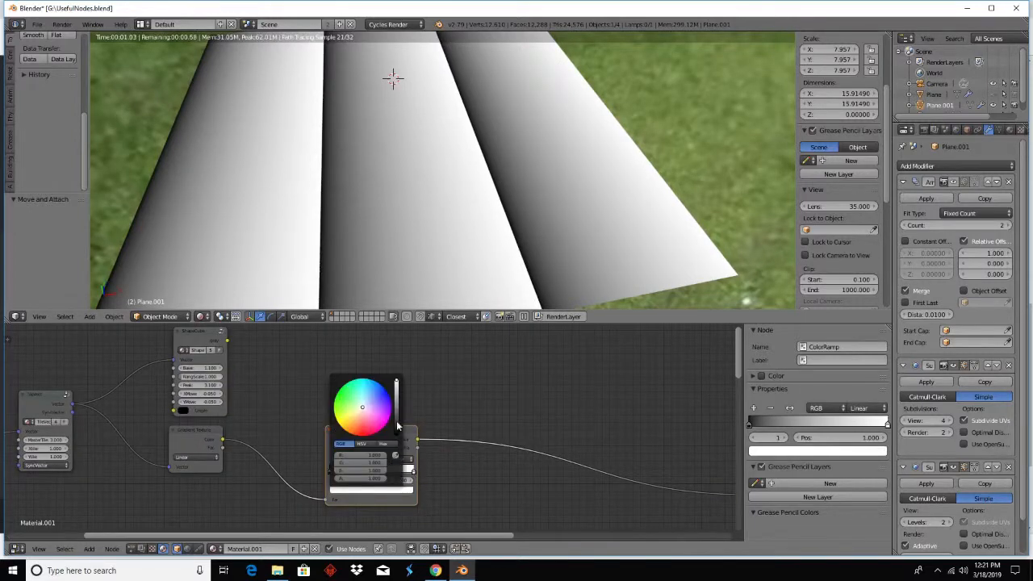
drag(396, 381, 396, 440)
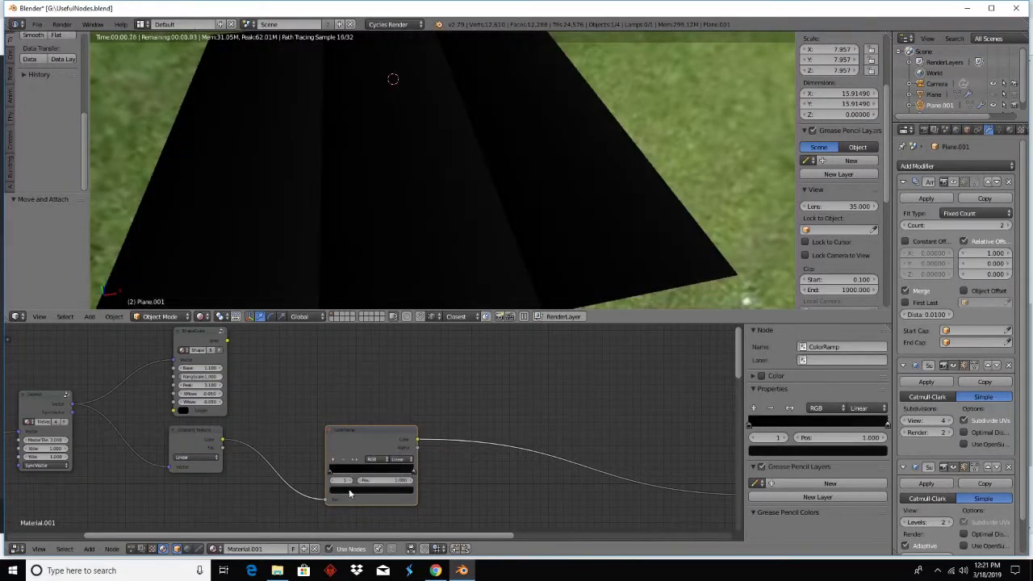
click(333, 460)
click(370, 489)
mouse_move(396, 423)
mouse_down()
mouse_move(397, 384)
mouse_move(394, 439)
mouse_up()
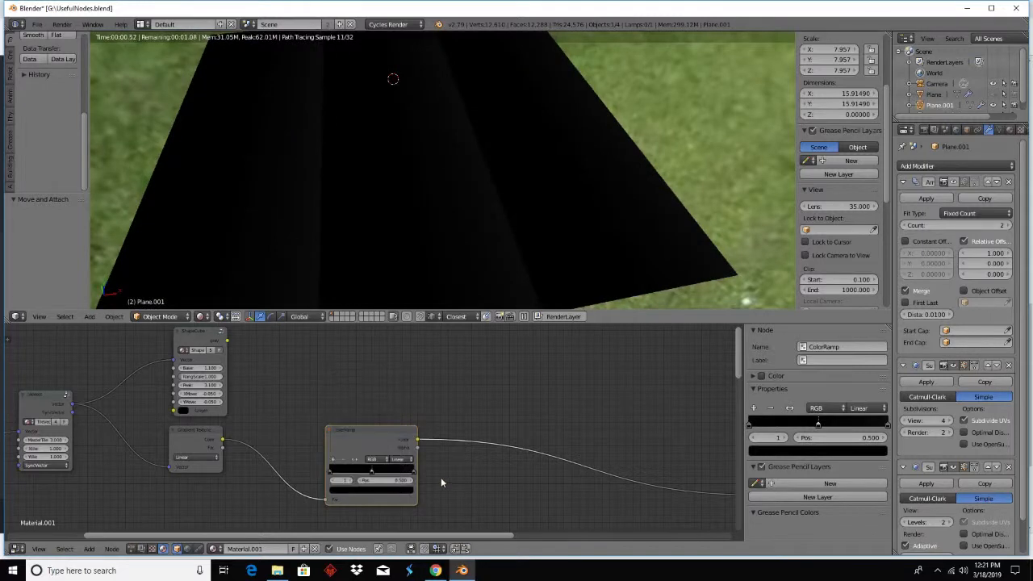
- Set the ColorRamp's last and first stops to white, keeping the middle stop black
click(413, 474)
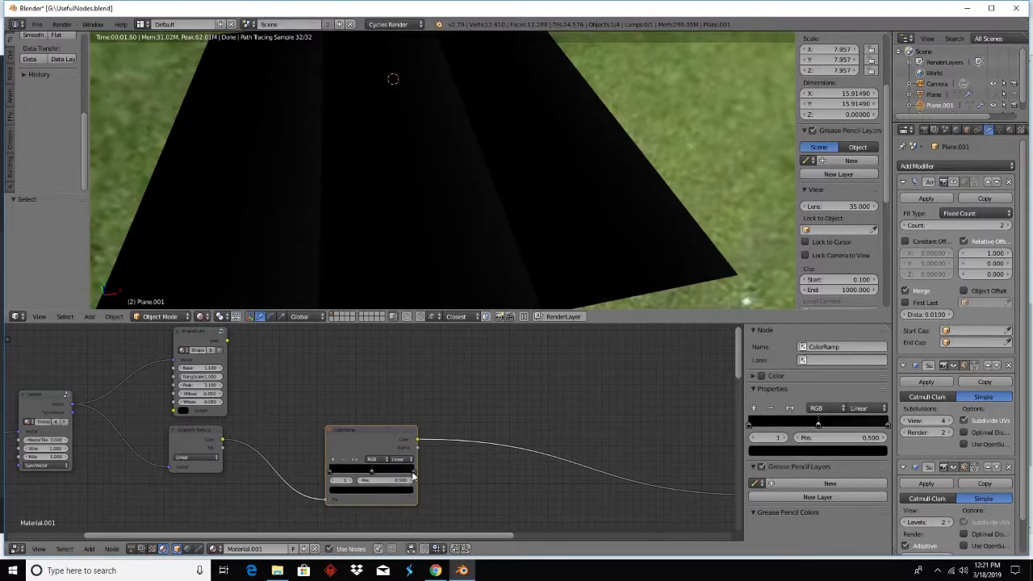
click(406, 491)
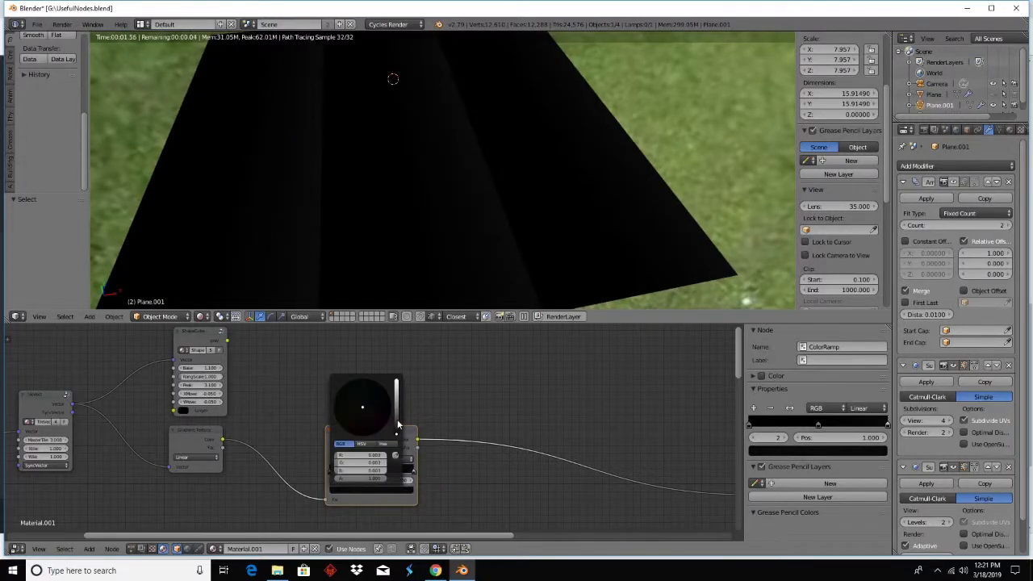
drag(397, 425, 397, 381)
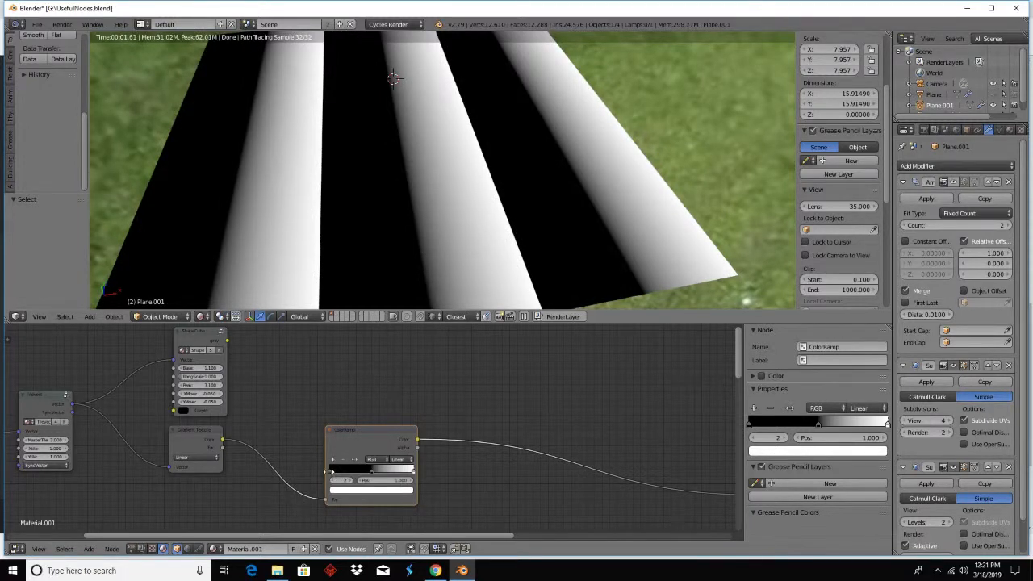
click(331, 471)
click(347, 490)
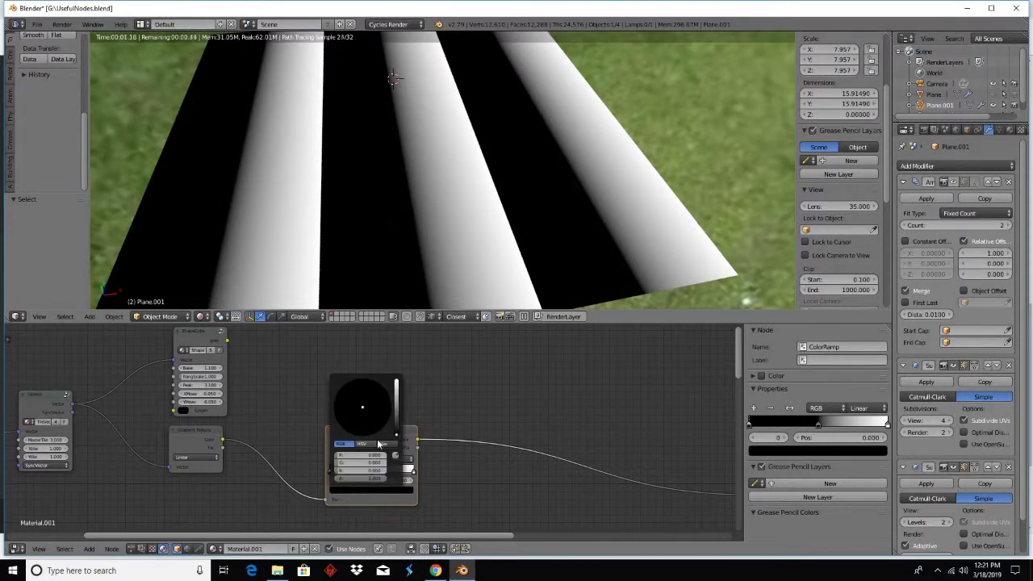
drag(396, 420, 396, 381)
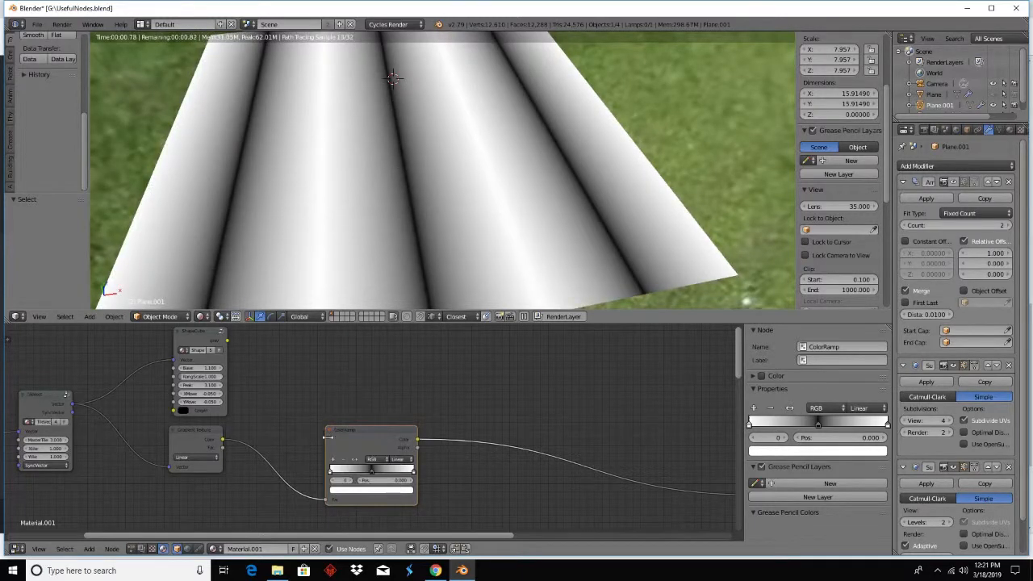
- Collapse the ColorRamp node and place it directly beside the Gradient Texture node
click(331, 430)
drag(339, 436, 255, 442)
middle_drag(284, 403, 195, 462)
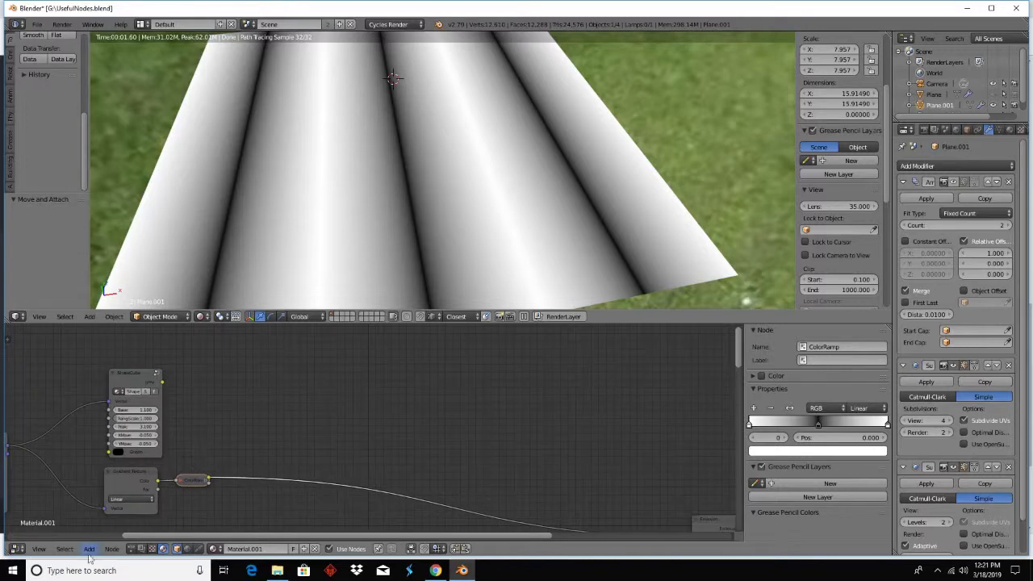
- Insert a MixRGB node after the ColorRamp, link ShapeCube's grey output to Color1 with the ramp in Color2, and set blending to Multiply
click(89, 549)
mouse_move(109, 483)
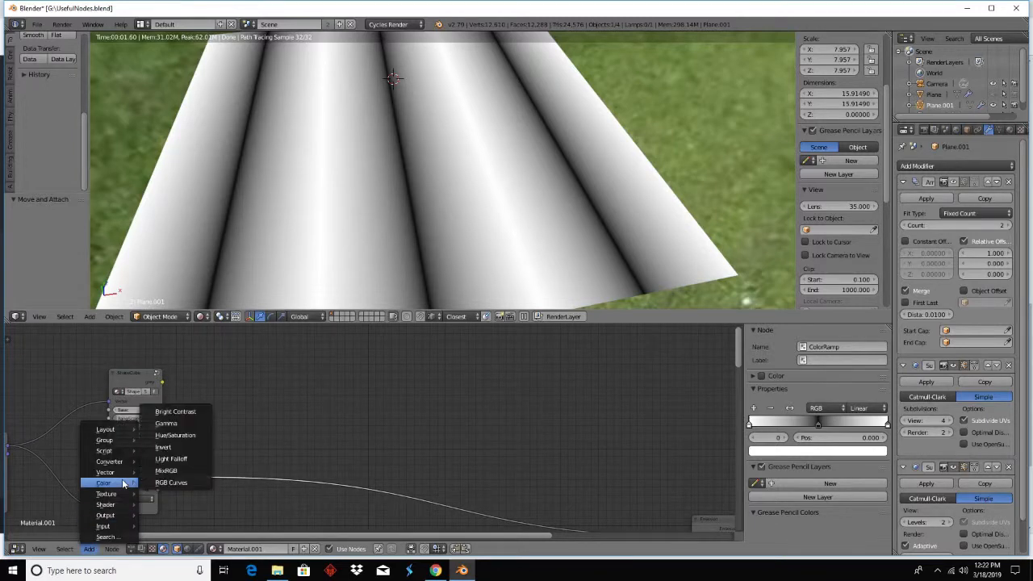
click(173, 471)
click(307, 424)
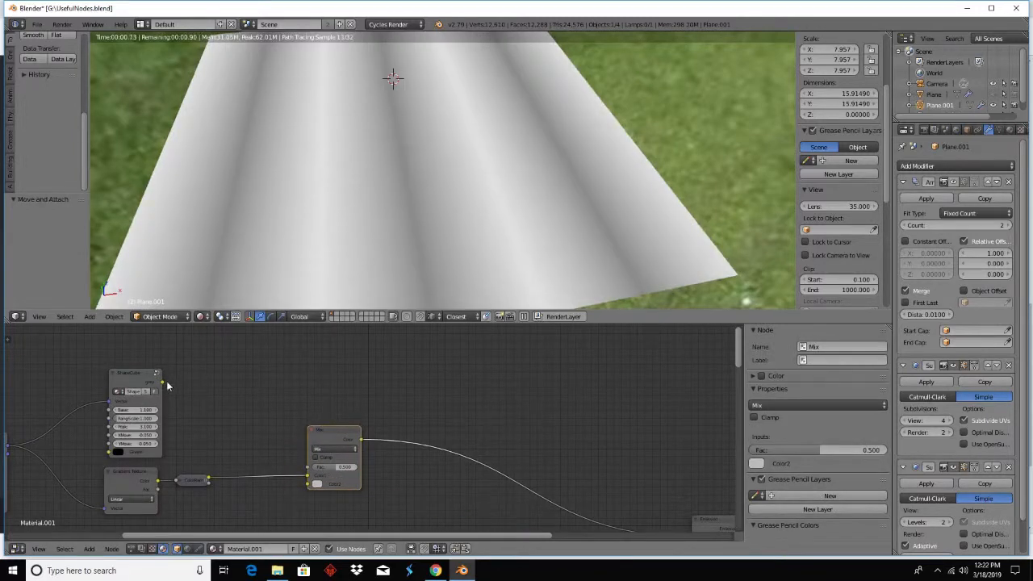
drag(168, 385, 308, 476)
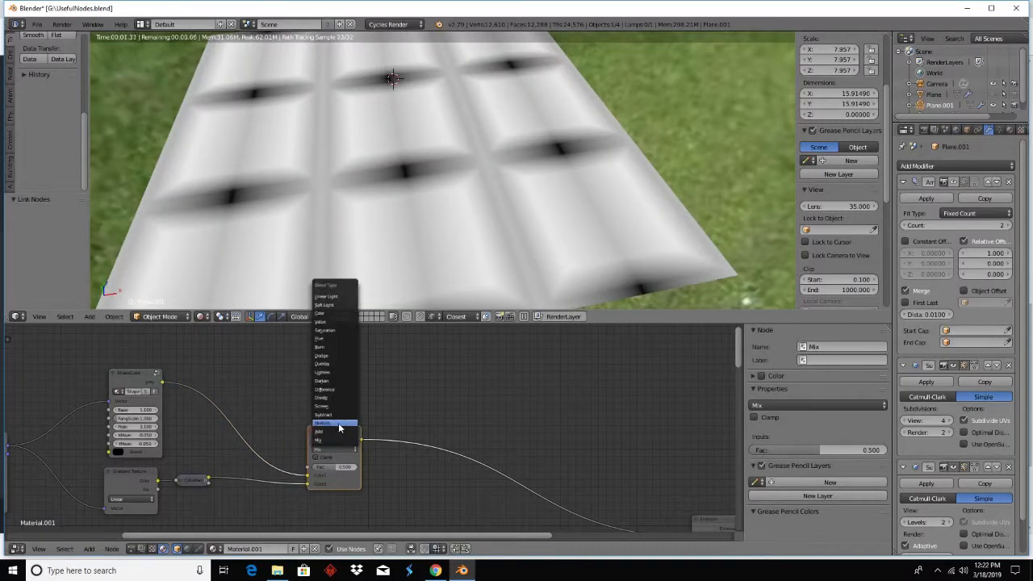
click(331, 423)
- Link the Multiply node's Color to the Material Output's Displacement, and connect the Principled BSDF to its Surface input
middle_drag(396, 480, 164, 428)
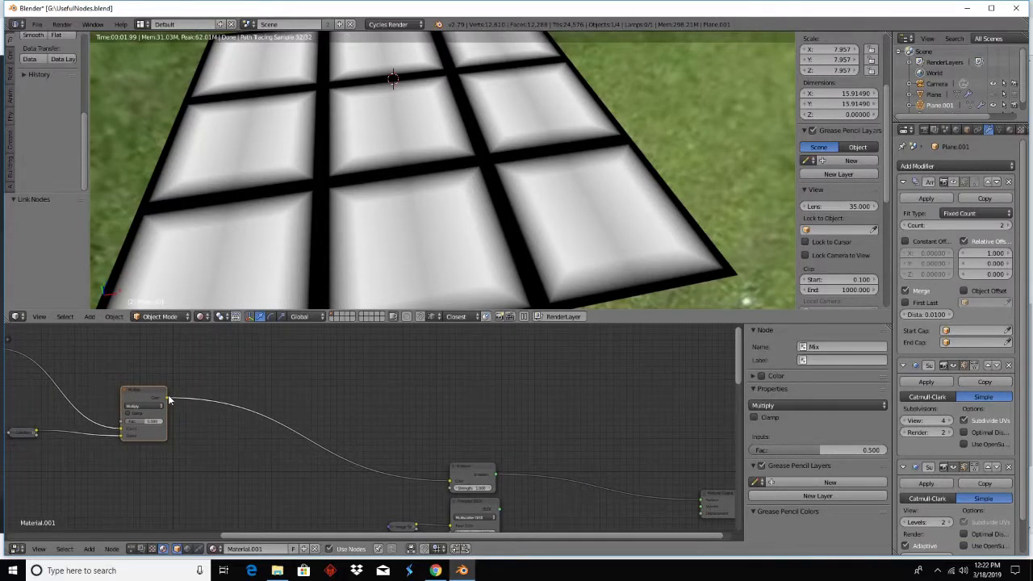
drag(169, 399, 700, 510)
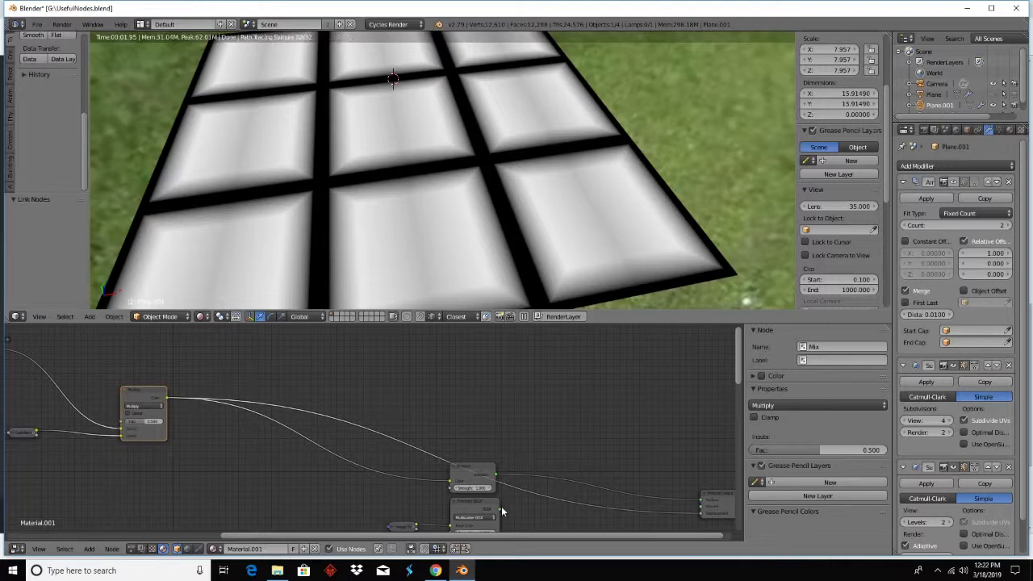
drag(499, 508, 700, 508)
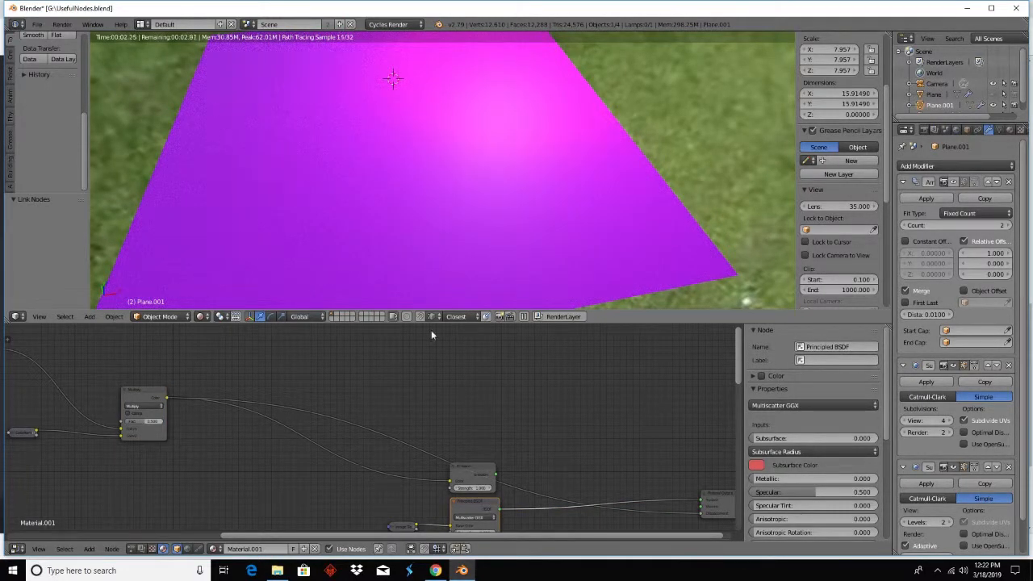
- Delete the image texture node feeding the Principled BSDF and link the Multiply node's Color to its Base Color
click(411, 526)
key(x)
middle_drag(366, 491, 368, 465)
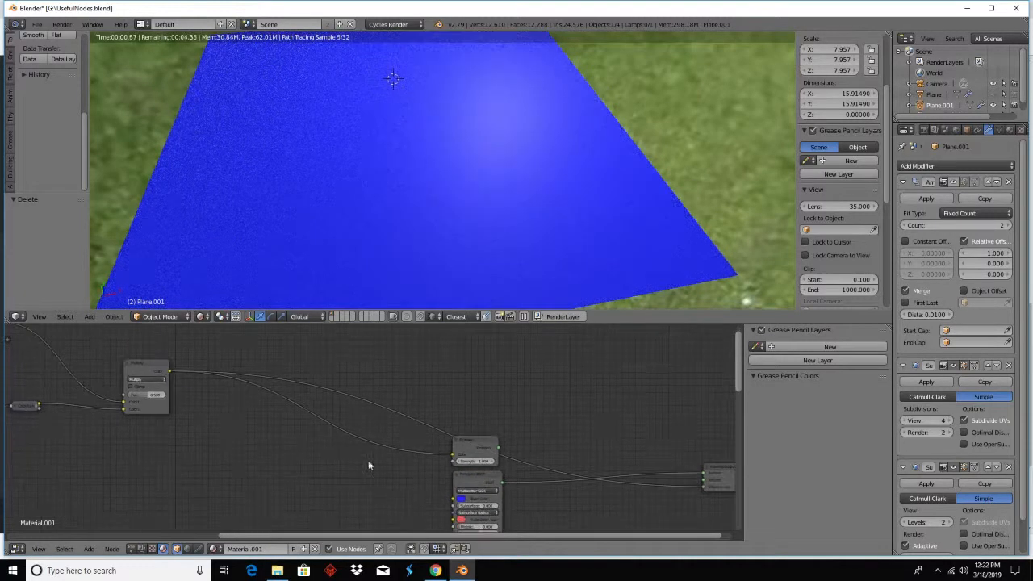
drag(176, 374, 453, 505)
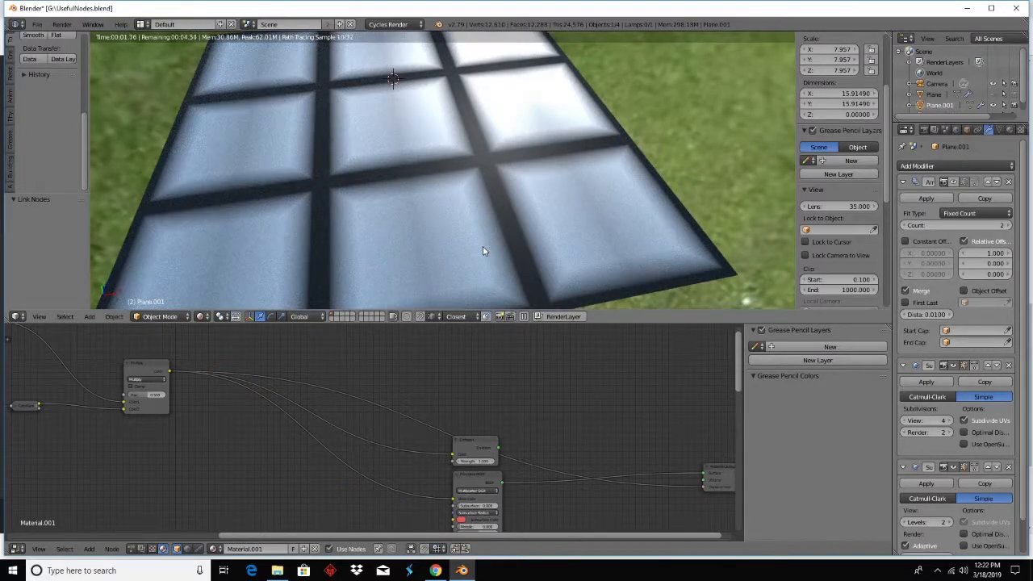
- Refresh the plane's displacement by toggling Edit Mode on and off, and view the raised tiles from a low angle up close
key(Tab)
key(Tab)
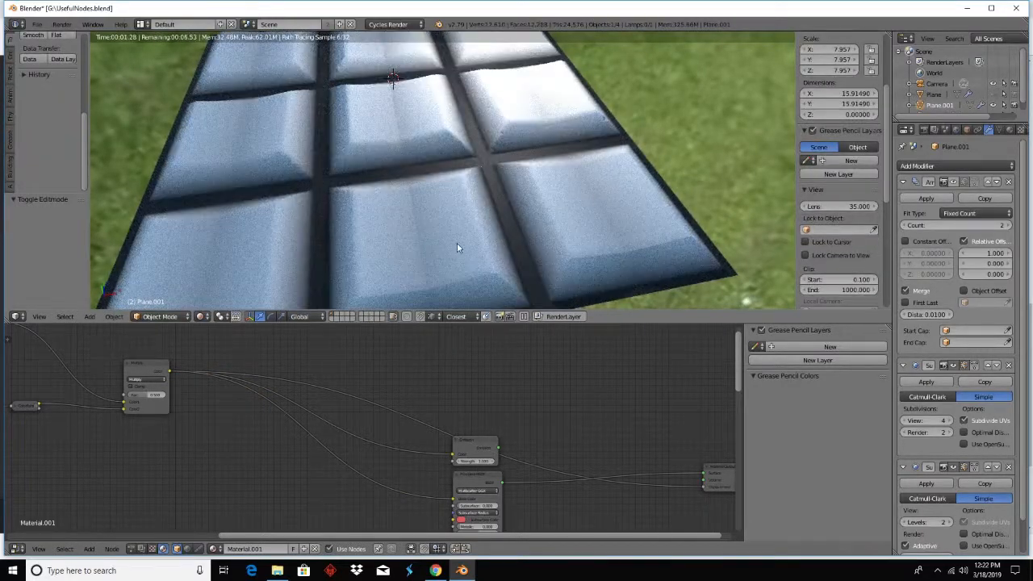
middle_drag(457, 243, 472, 214)
scroll(473, 213, up, 4)
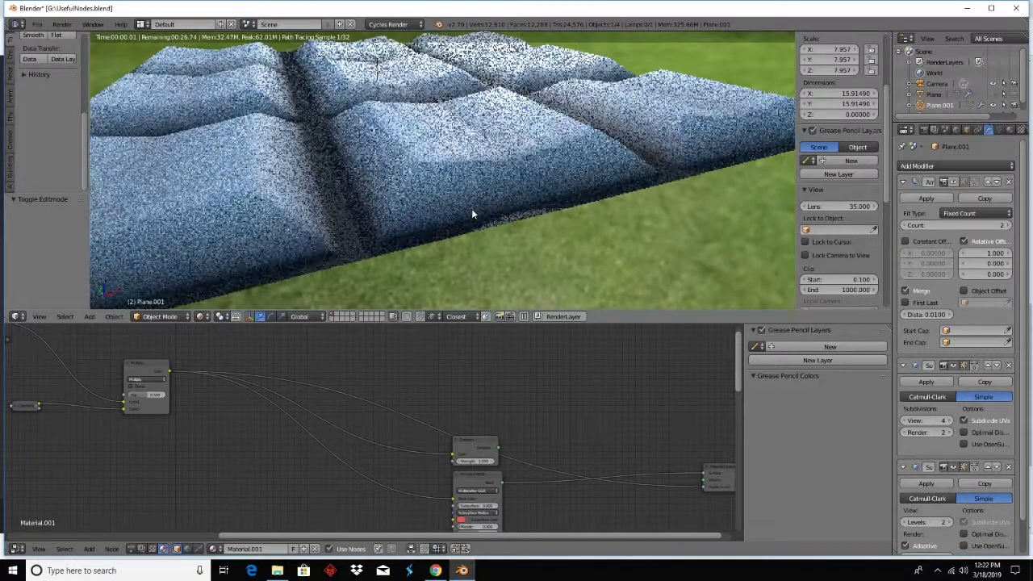
- Show the material's displacement inputs and its displacement method setting
click(924, 130)
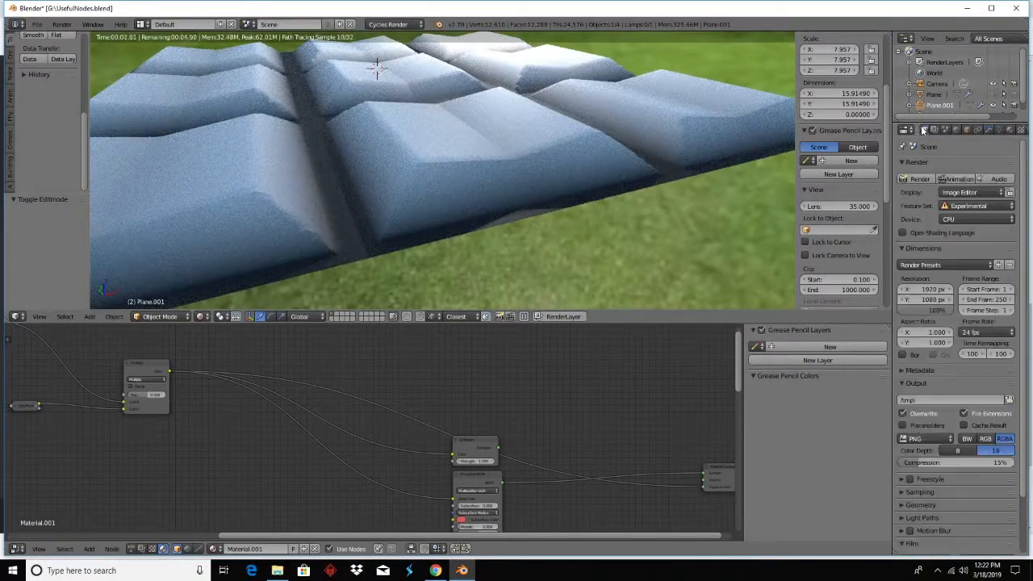
click(1010, 130)
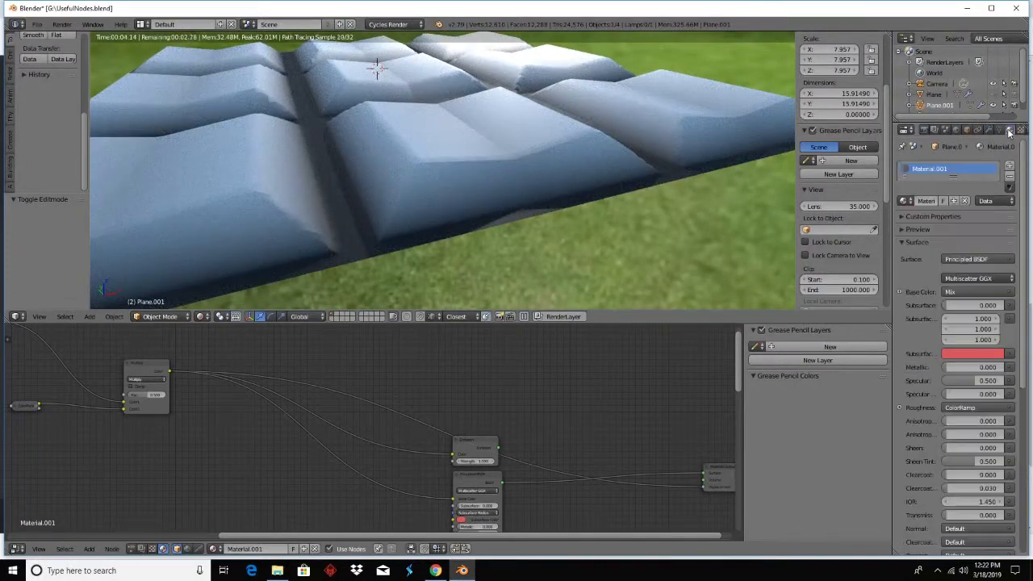
scroll(909, 405, down, 8)
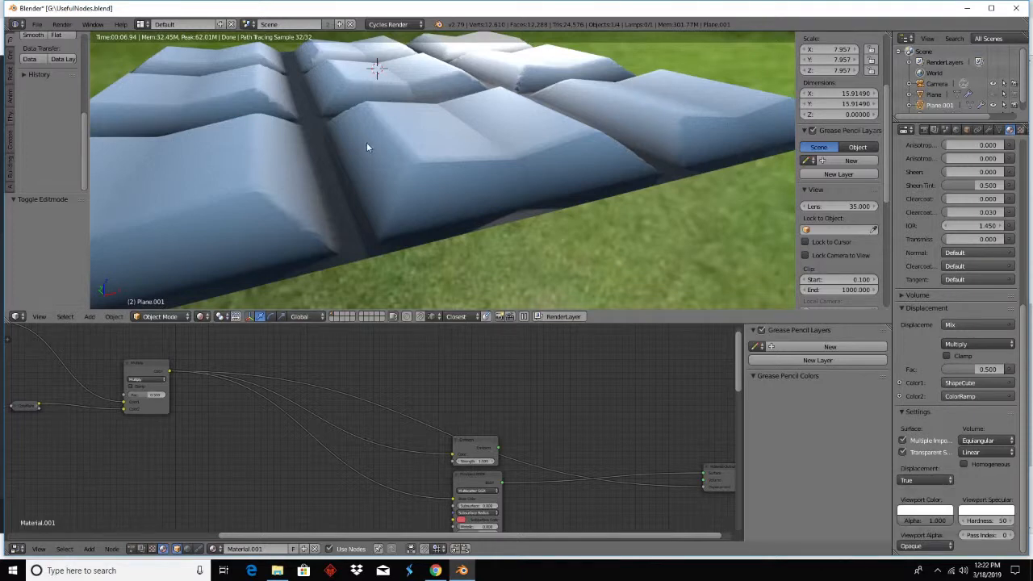
- Insert an RGB Curves node between the ColorRamp and the Multiply node, and bend its curve down to about X 0.68, Y 0.22
middle_drag(259, 408, 398, 440)
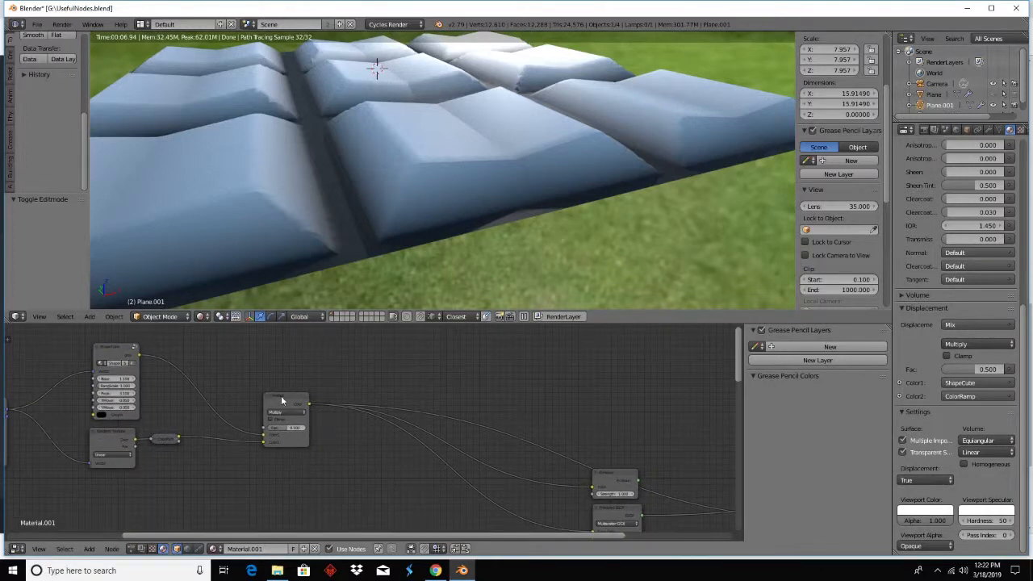
drag(281, 400, 346, 384)
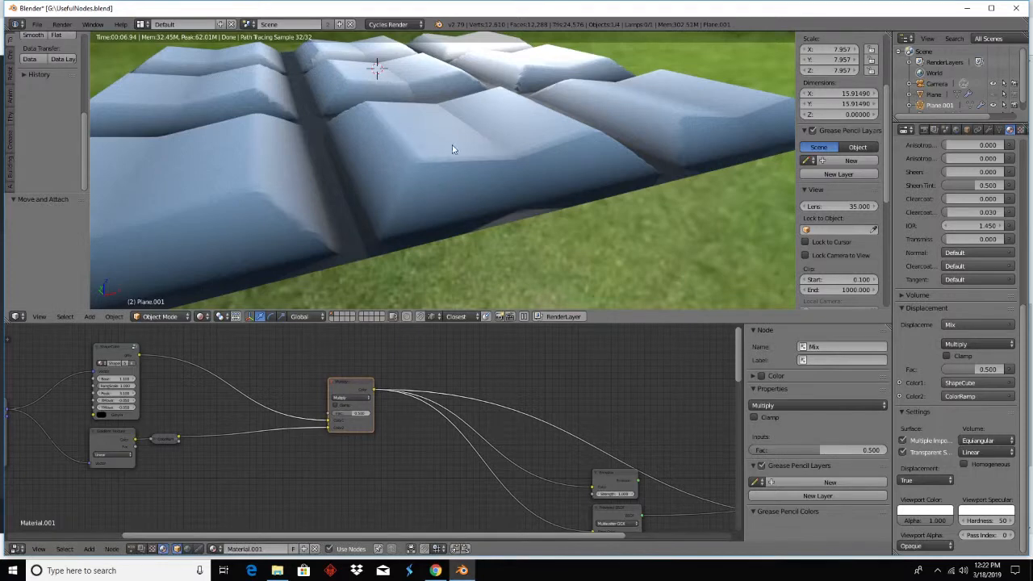
click(89, 550)
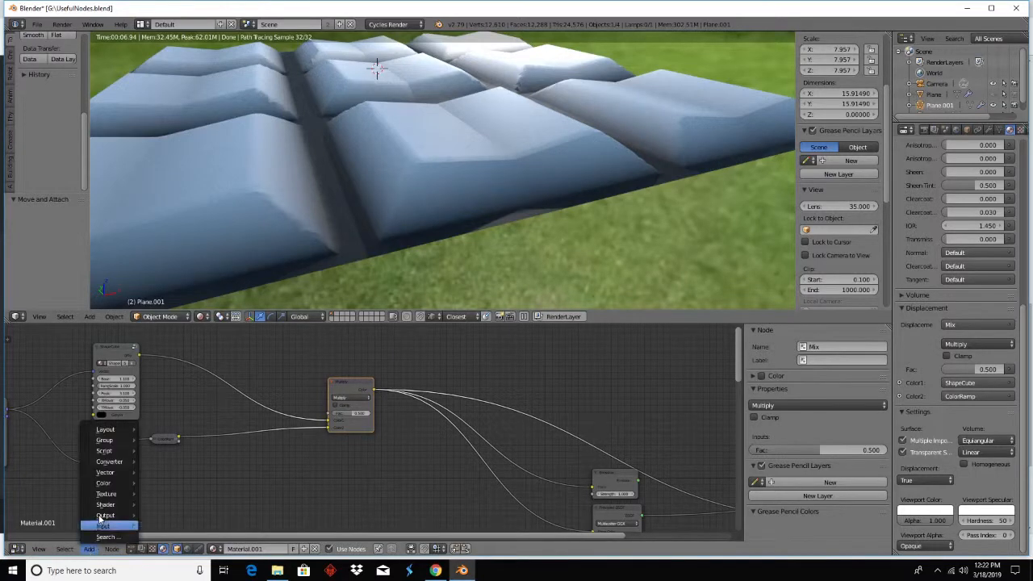
mouse_move(111, 484)
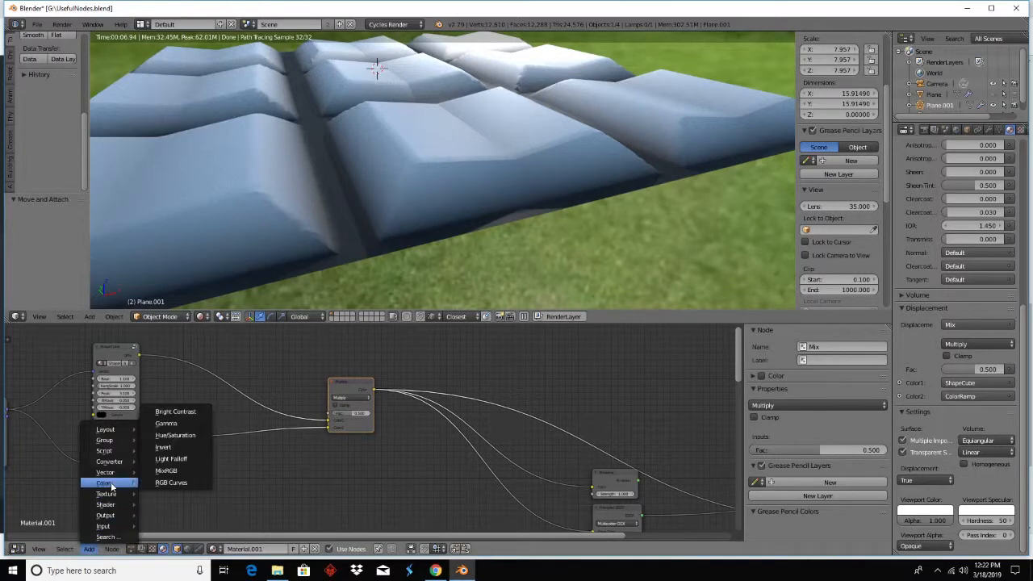
click(167, 482)
click(214, 426)
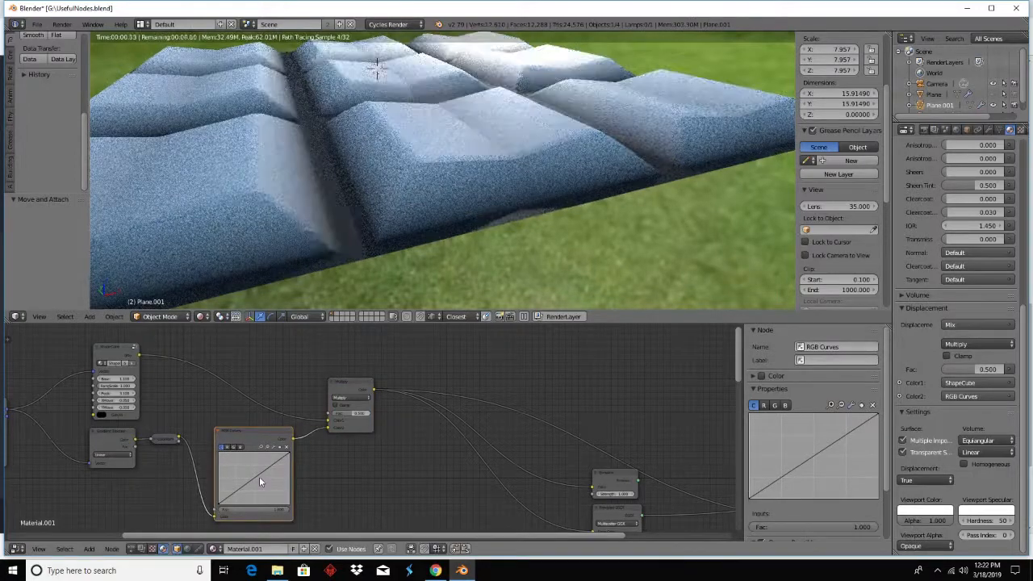
click(259, 478)
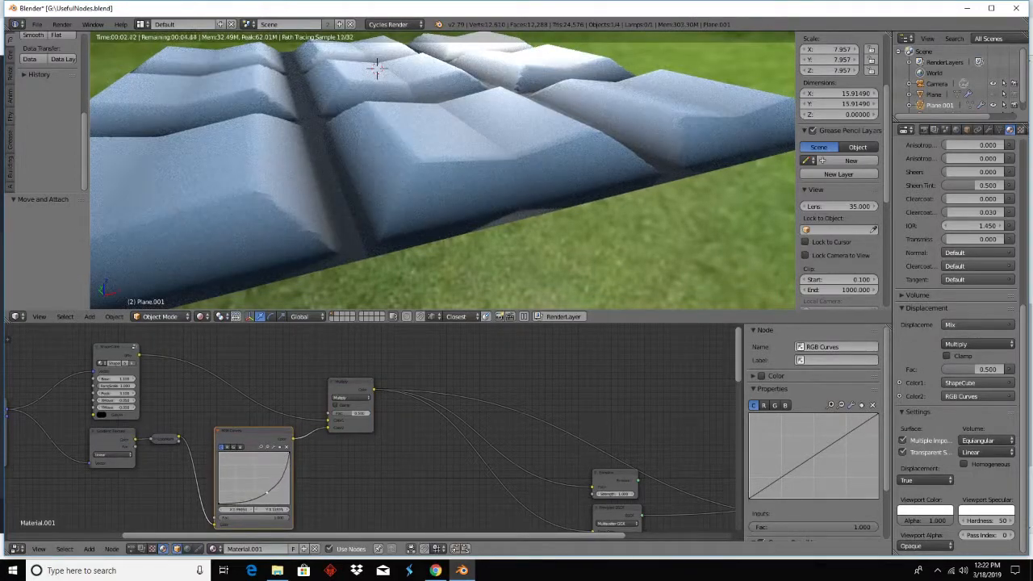
drag(268, 493, 267, 492)
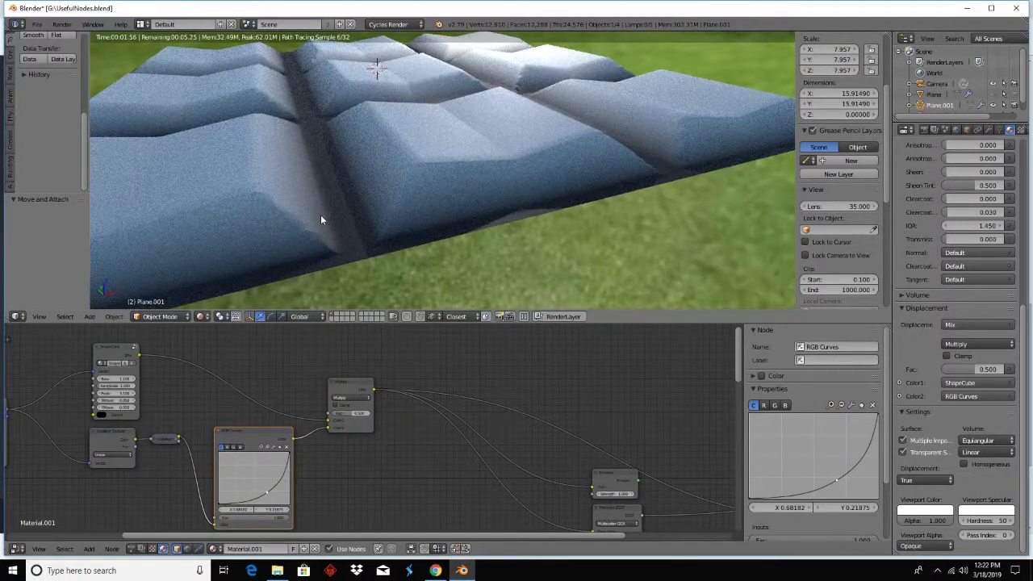
- Toggle Edit Mode on and off to refresh the curved displacement, and view the tiles nearly edge-on
key(Tab)
key(Tab)
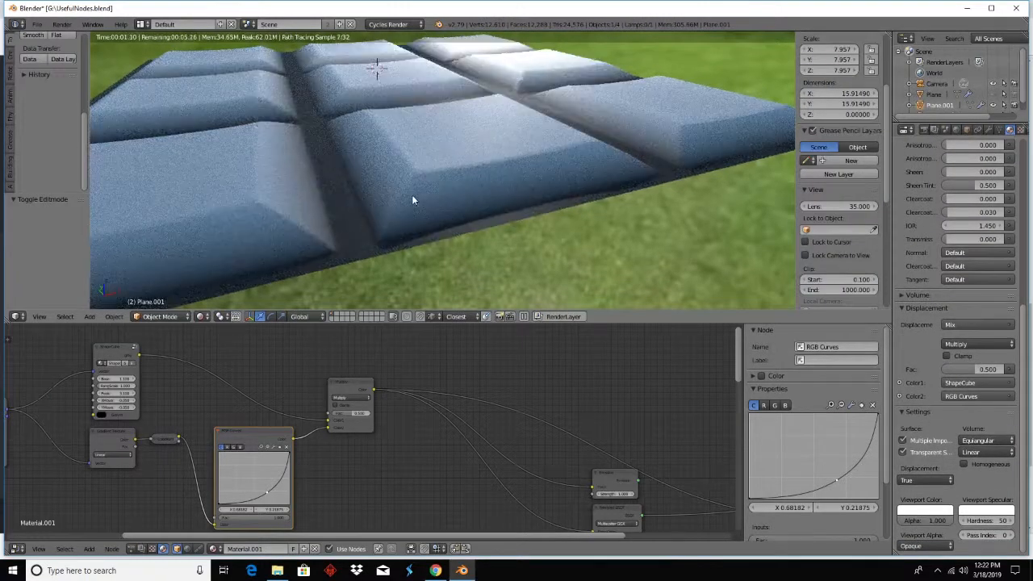
middle_drag(412, 200, 388, 190)
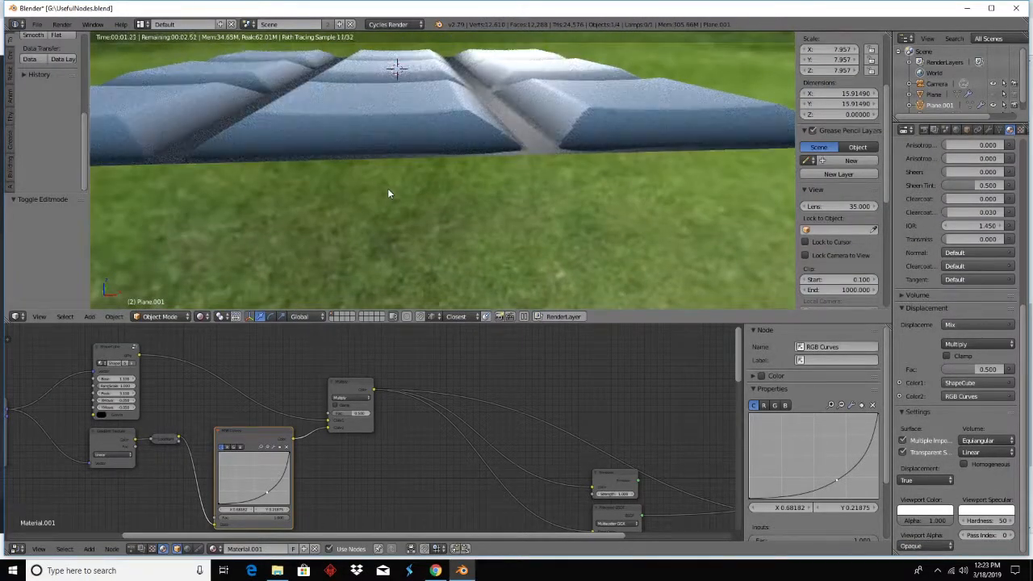
- Set the Multiply node's Fac to 0.773, refresh the plane's displacement through Edit Mode, and view the tiles from above
drag(361, 418, 373, 417)
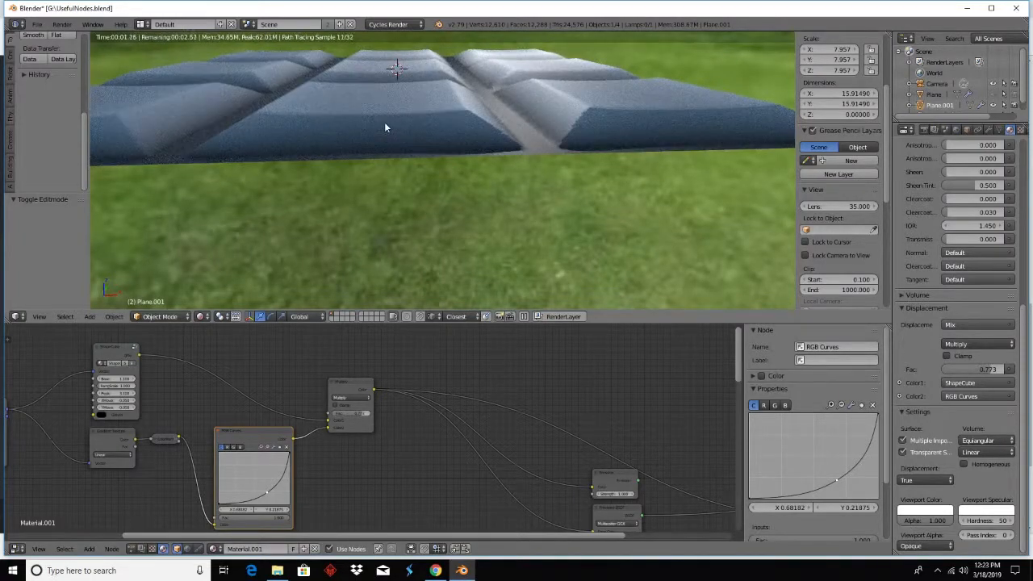
key(Tab)
key(Tab)
mouse_move(384, 123)
middle_down()
mouse_move(388, 134)
mouse_move(417, 138)
mouse_move(410, 134)
middle_up()
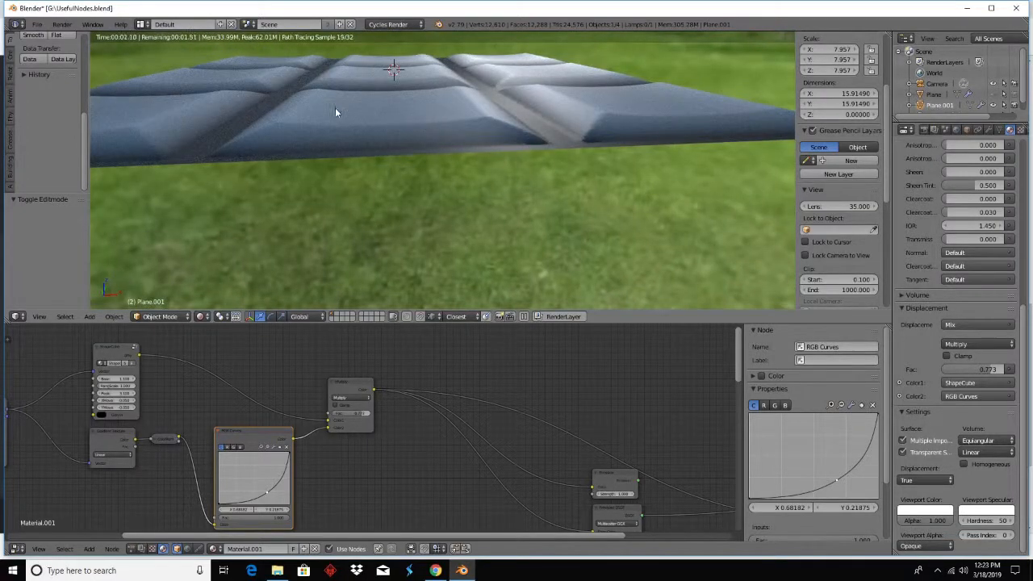
mouse_move(378, 125)
middle_down()
mouse_move(362, 182)
mouse_move(408, 186)
middle_up()
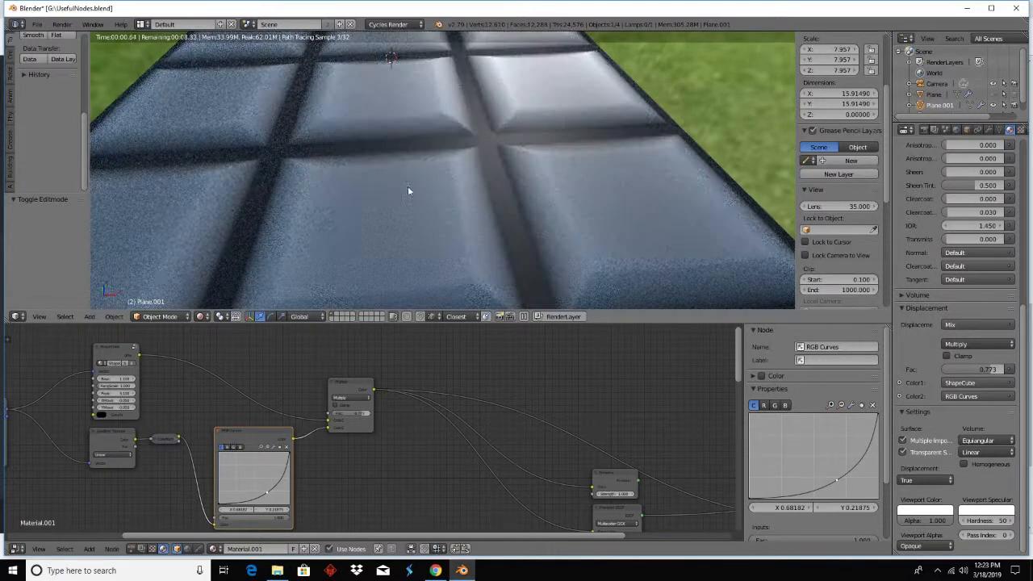
- Collapse the RGB Curves and Multiply nodes and move them closer to the ColorRamp and ShapeCube nodes
click(219, 434)
drag(231, 434, 228, 437)
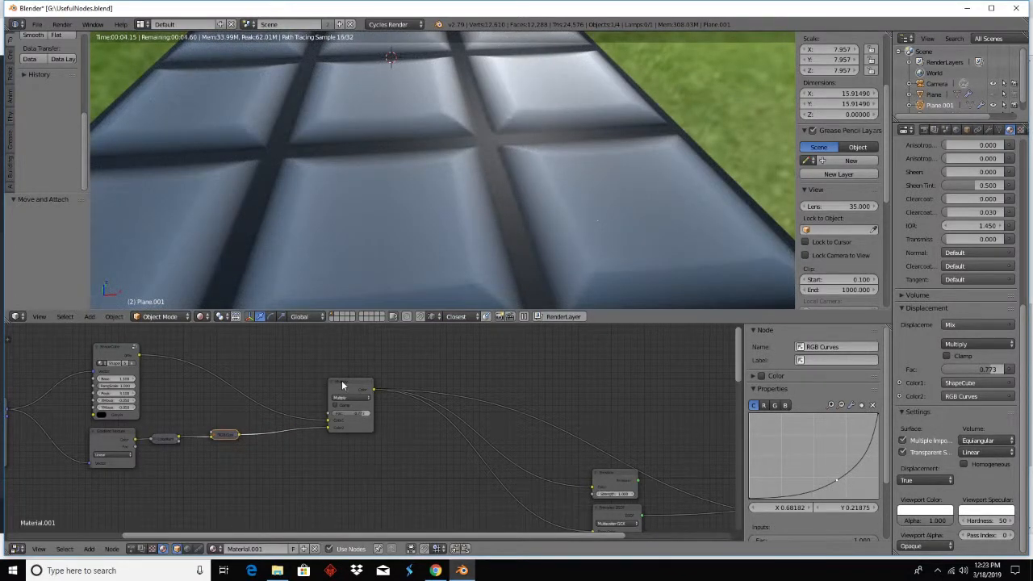
drag(343, 386, 277, 385)
key(h)
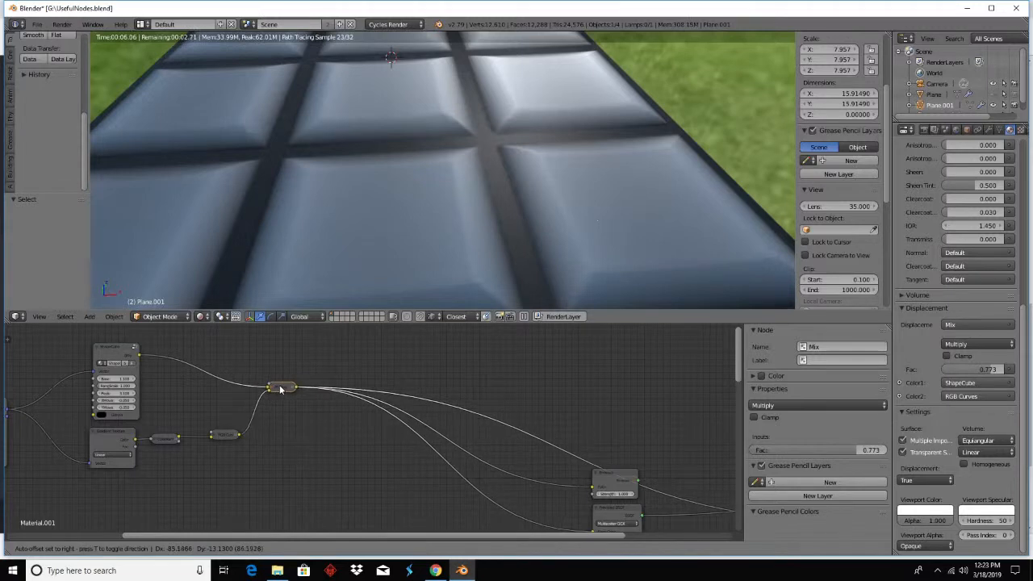
scroll(299, 415, down, 3)
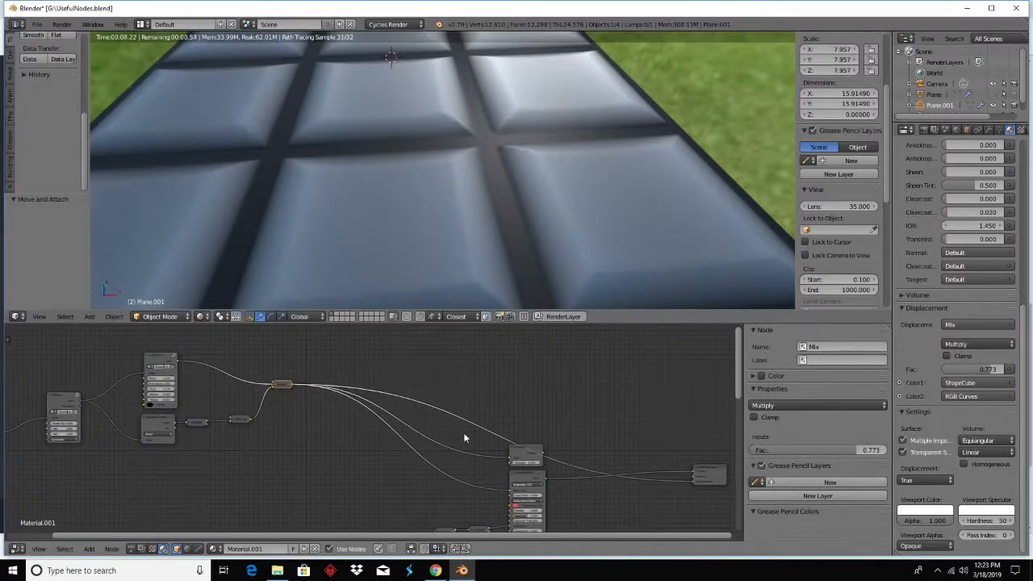
- Bring the leather height texture from File Explorer into the node editor, link TileVect to its Vector, and place it below the Multiply node
click(277, 571)
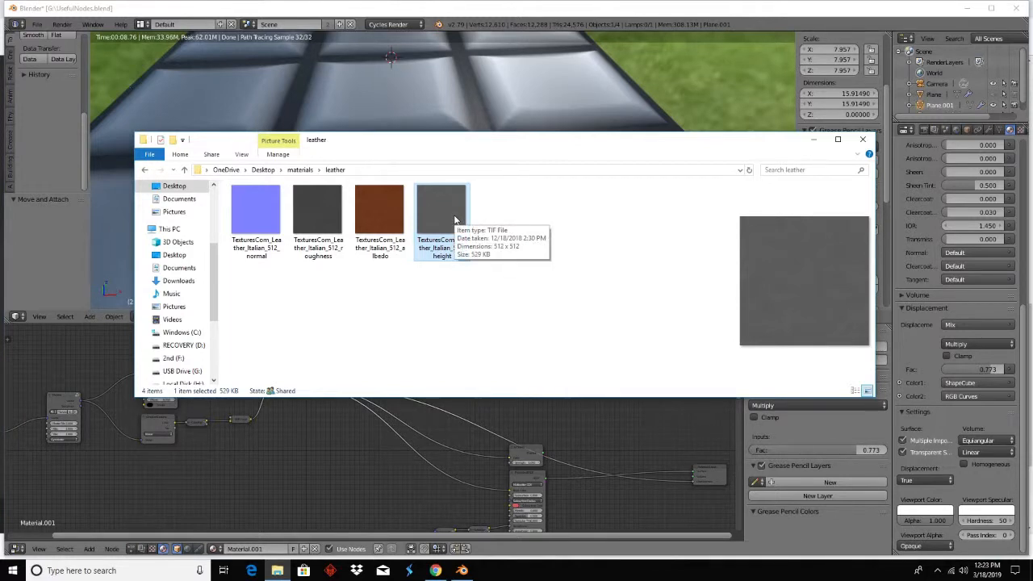
drag(455, 220, 331, 426)
click(80, 404)
drag(80, 403, 232, 453)
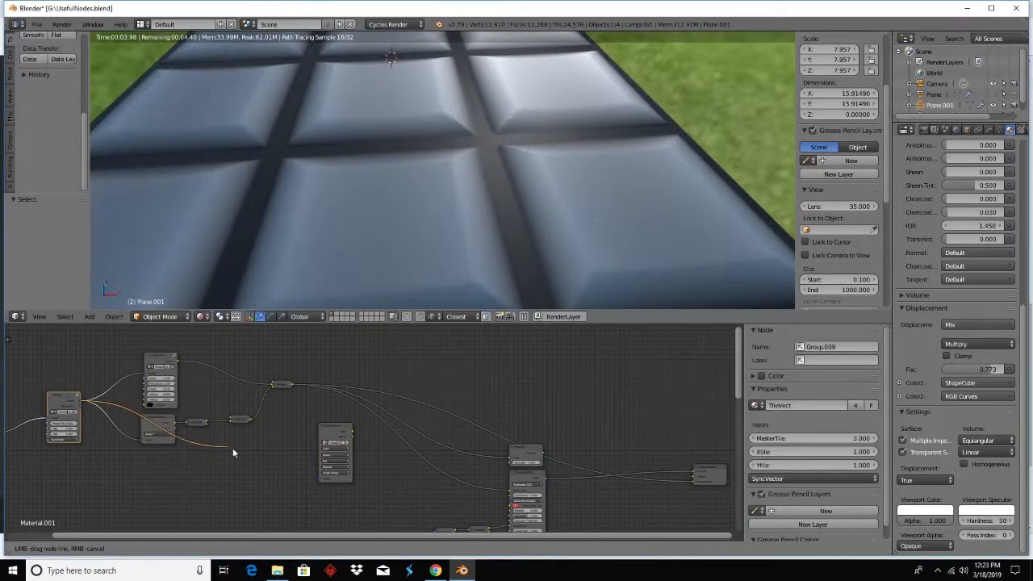
drag(309, 477, 320, 478)
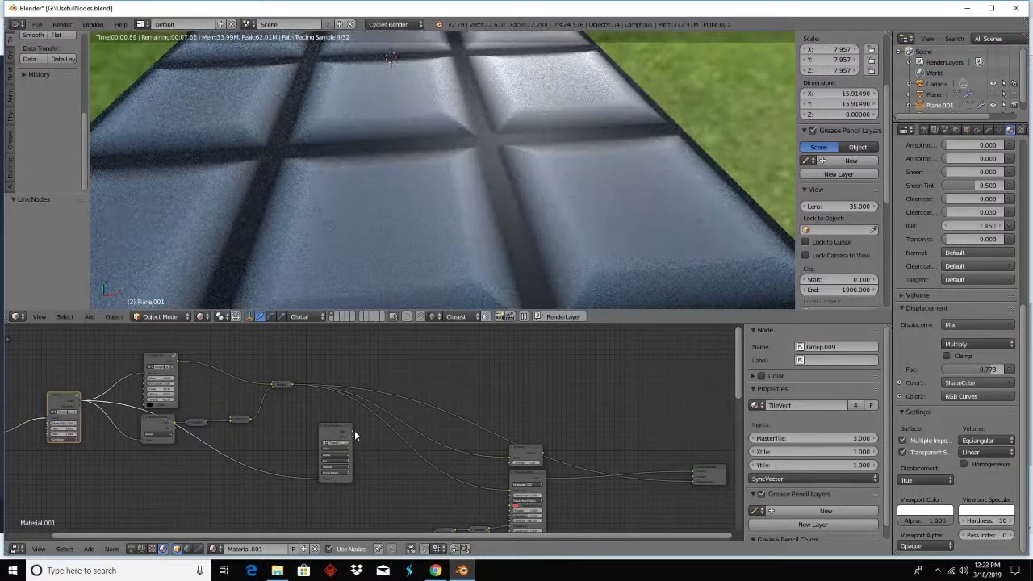
drag(349, 435, 301, 422)
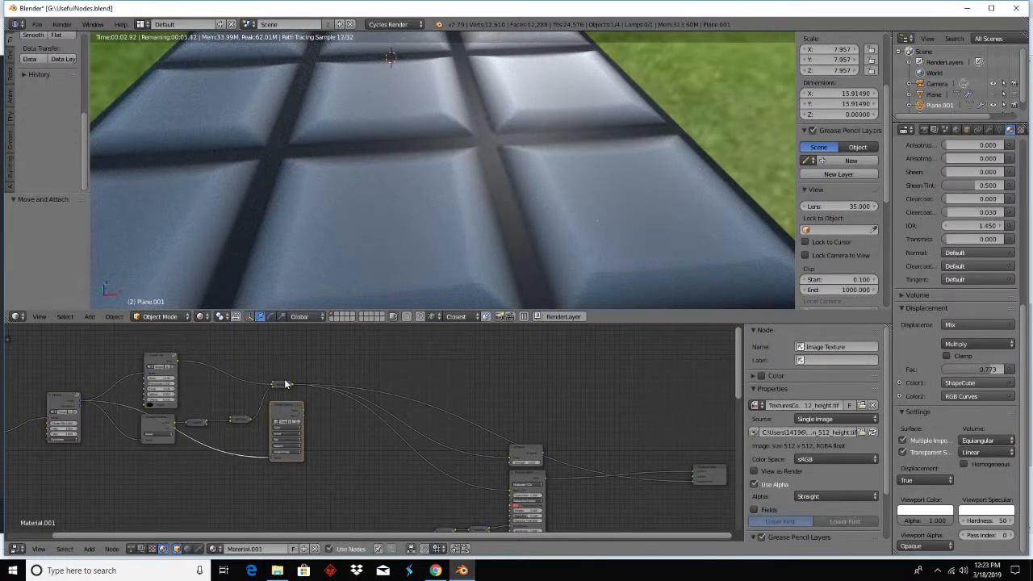
- Duplicate the Multiply node, feed it the original Multiply as Color1 and the leather height texture as Color2, and link it to Displacement
click(284, 384)
key(shift+d)
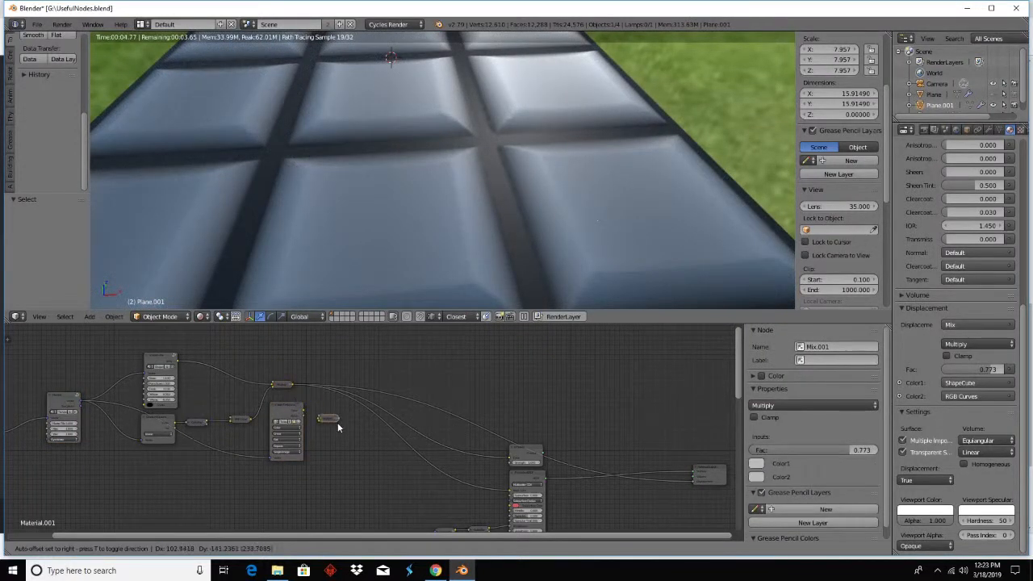
click(307, 410)
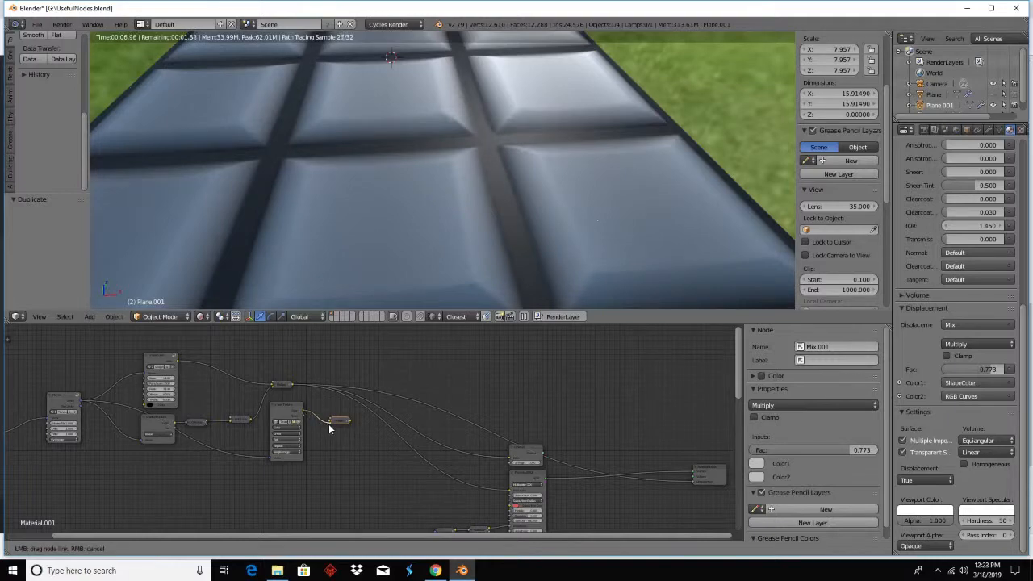
drag(330, 423, 692, 478)
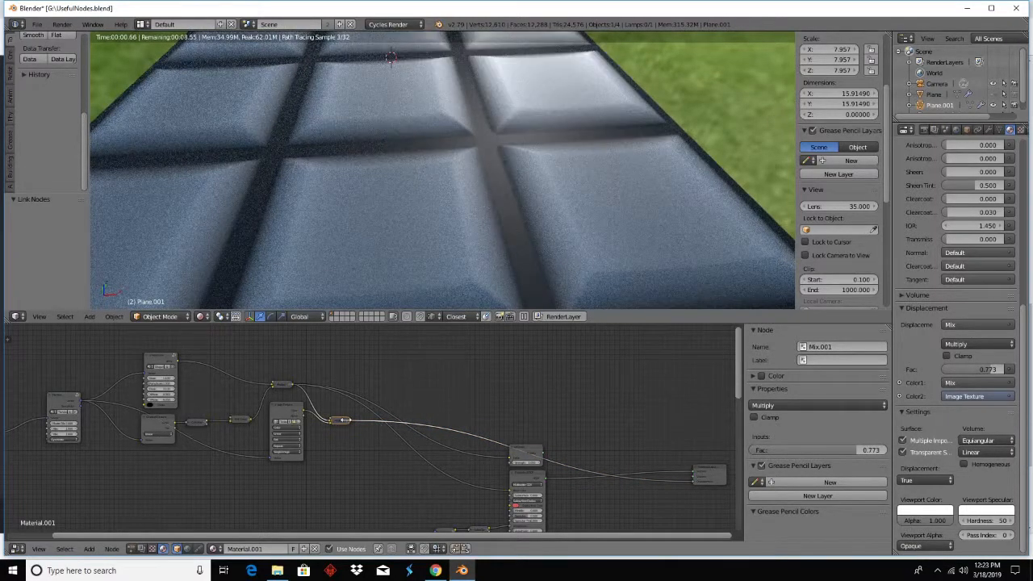
- Link the duplicated Multiply node's Color to the Emission Color and the Principled BSDF Base Color, and refresh the plane's displacement
drag(350, 419, 509, 462)
drag(351, 420, 509, 490)
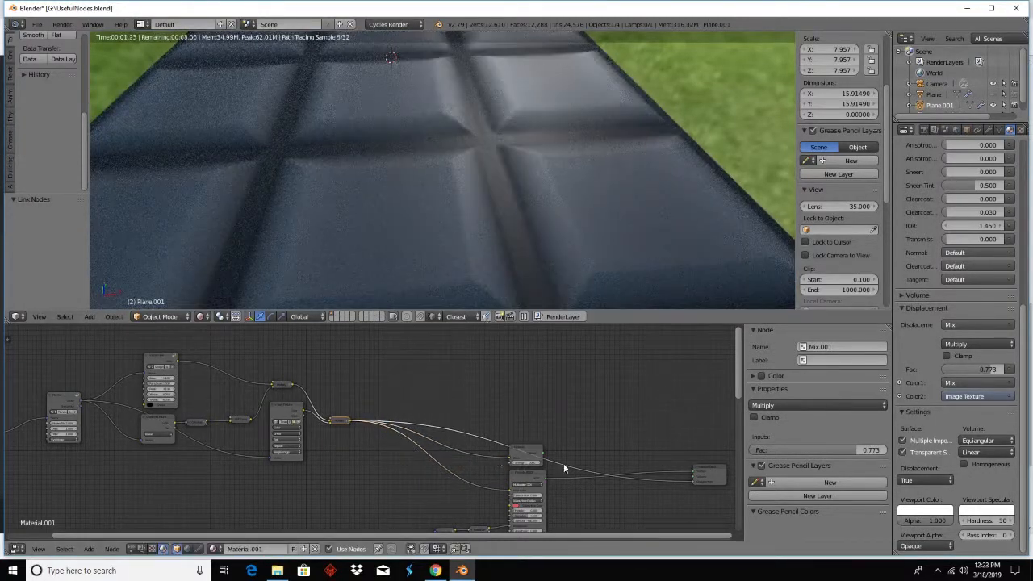
key(Tab)
key(Tab)
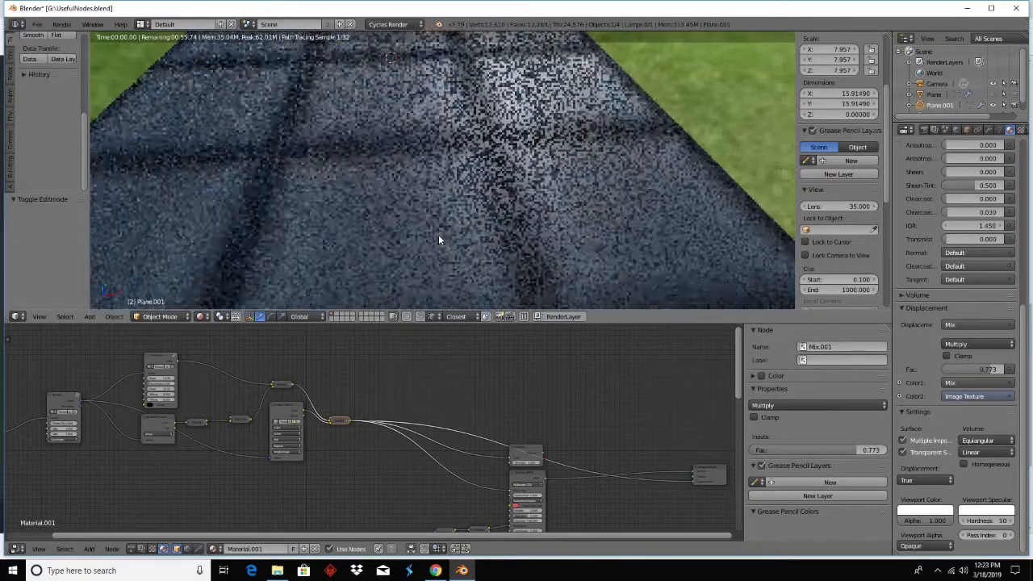
scroll(447, 240, down, 6)
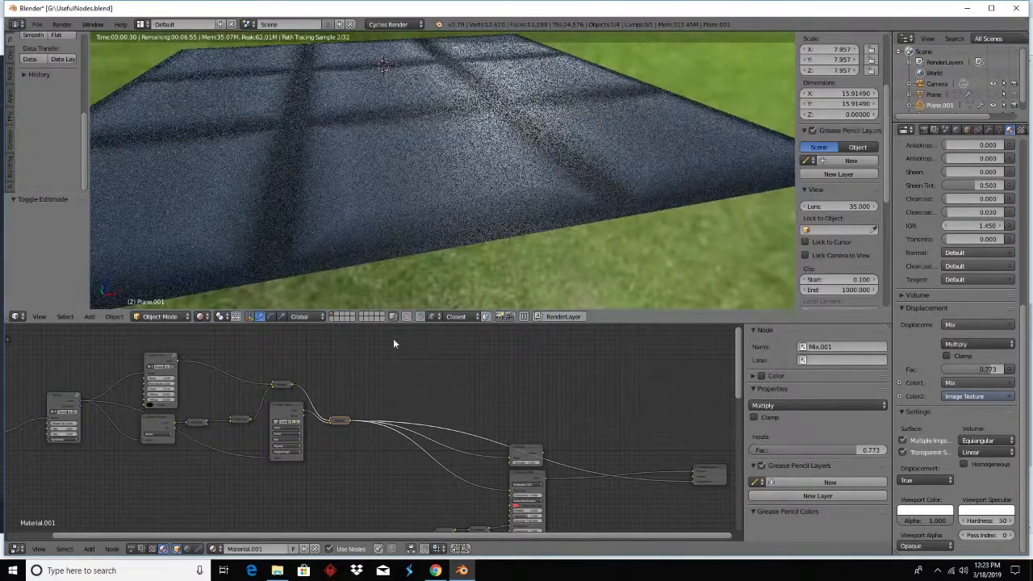
- Expand the duplicated Multiply node, set its Fac to 0.636, and refresh the plane's displacement
middle_drag(374, 445, 416, 451)
scroll(416, 452, up, 2)
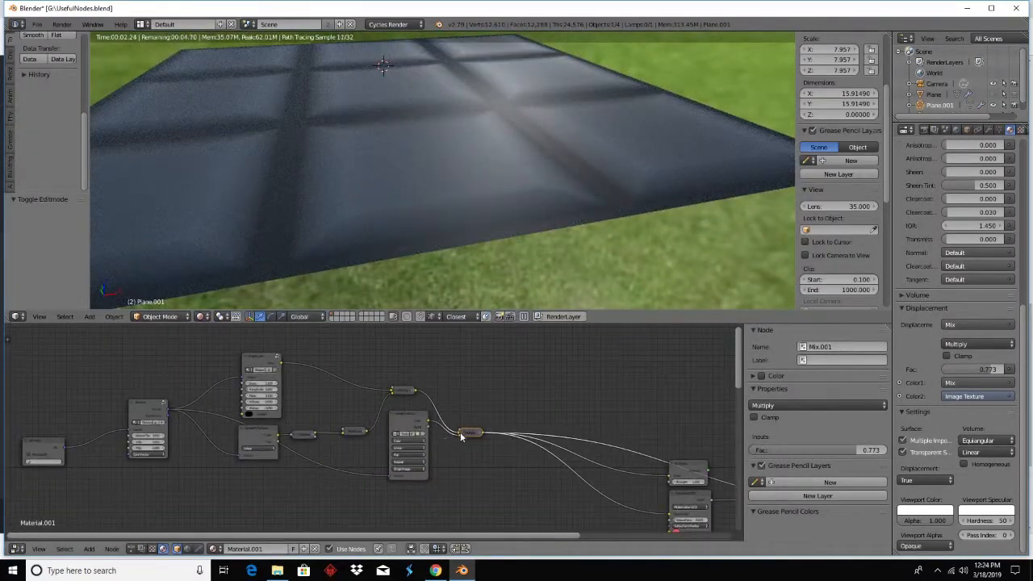
key(h)
drag(485, 462, 470, 462)
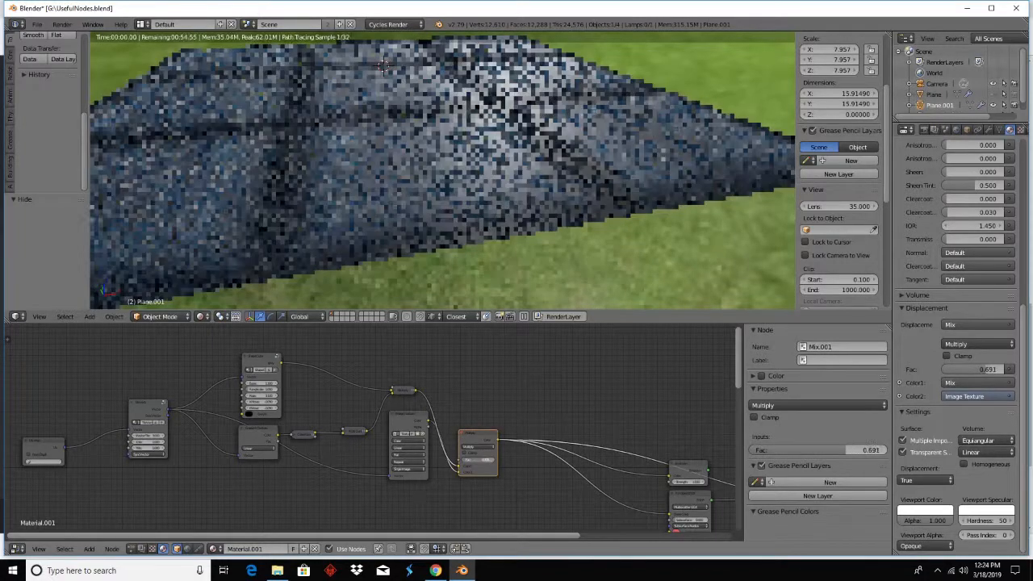
key(Tab)
key(Tab)
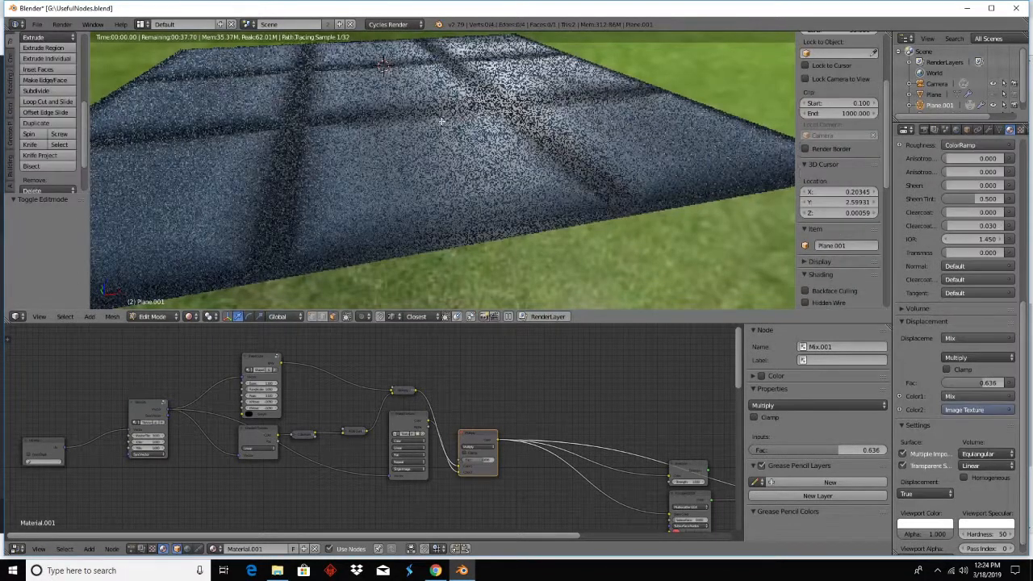
- Collapse the leather Image Texture node and spread the two Multiply nodes apart to make room between them
drag(472, 436, 486, 405)
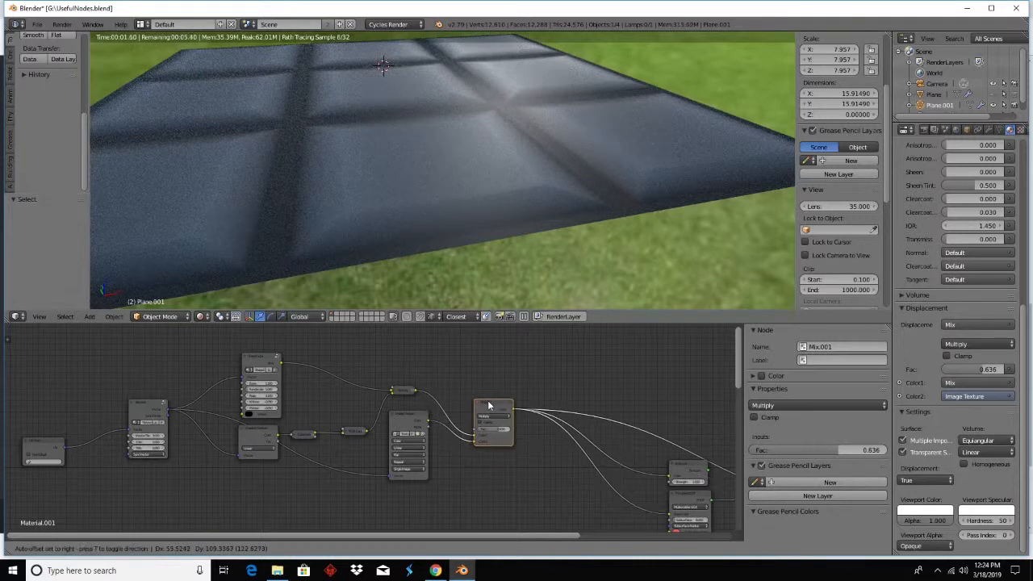
click(417, 411)
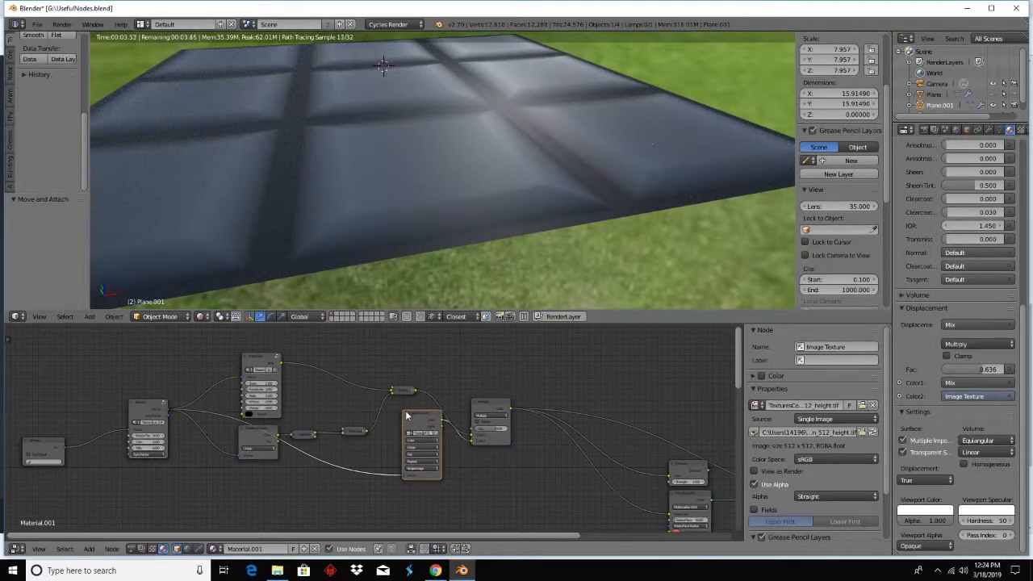
click(407, 416)
drag(410, 418, 411, 448)
drag(413, 398, 401, 387)
- Insert a Math node set to Add, with value 0.1, between the first Multiply node and the second Multiply's Color1
click(88, 552)
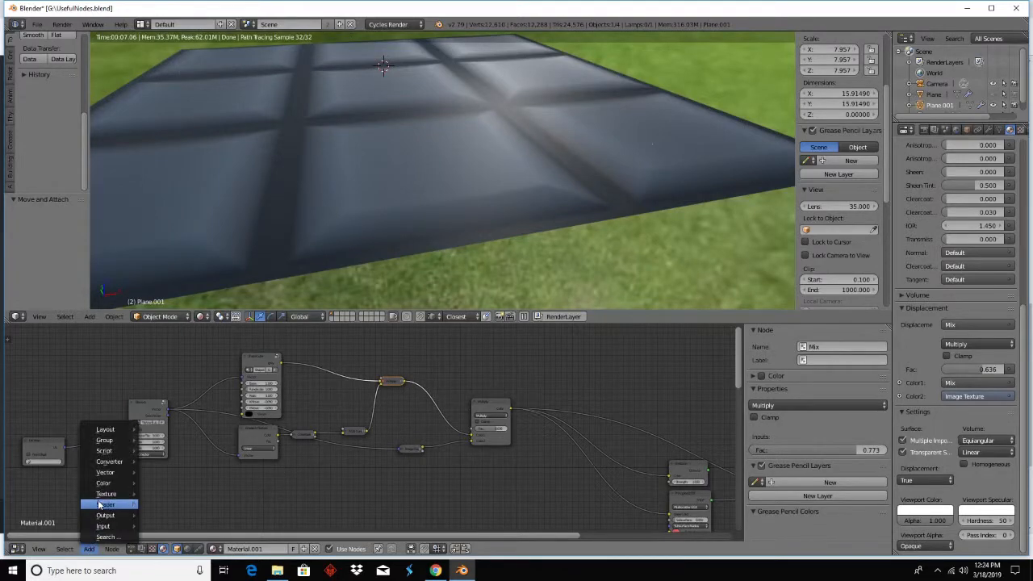
mouse_move(105, 467)
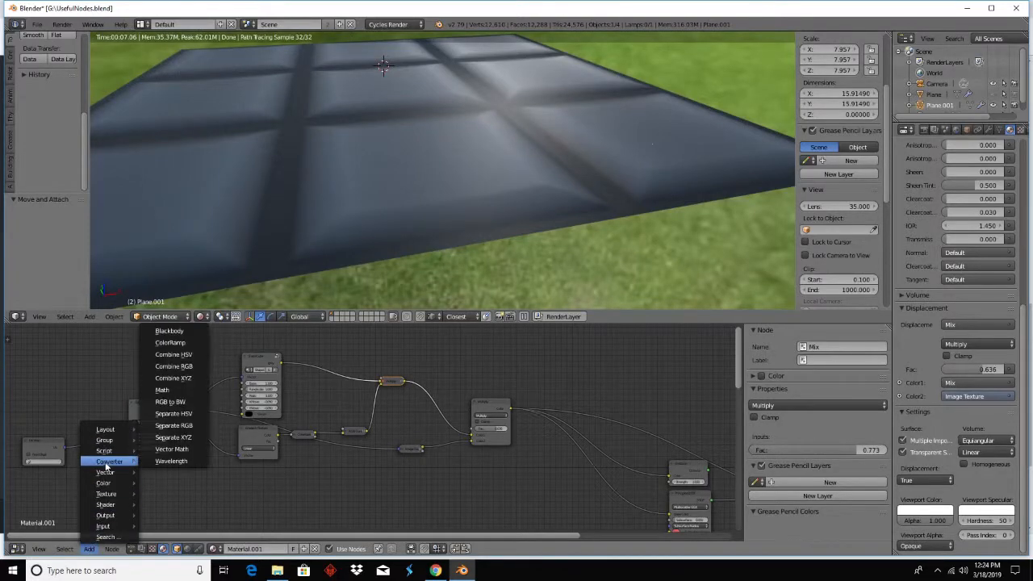
click(166, 390)
click(421, 396)
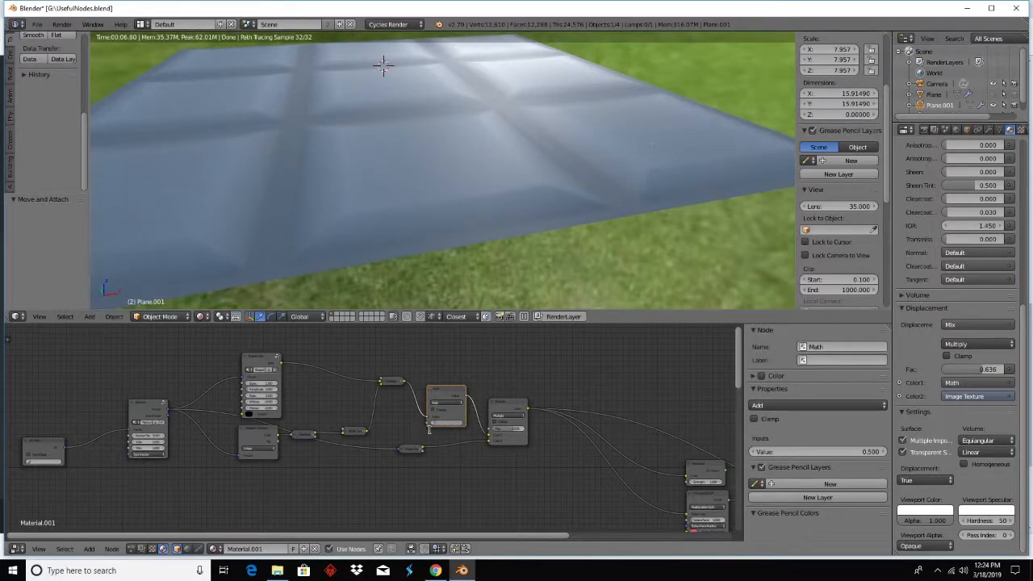
key(Return)
scroll(448, 439, up, 10)
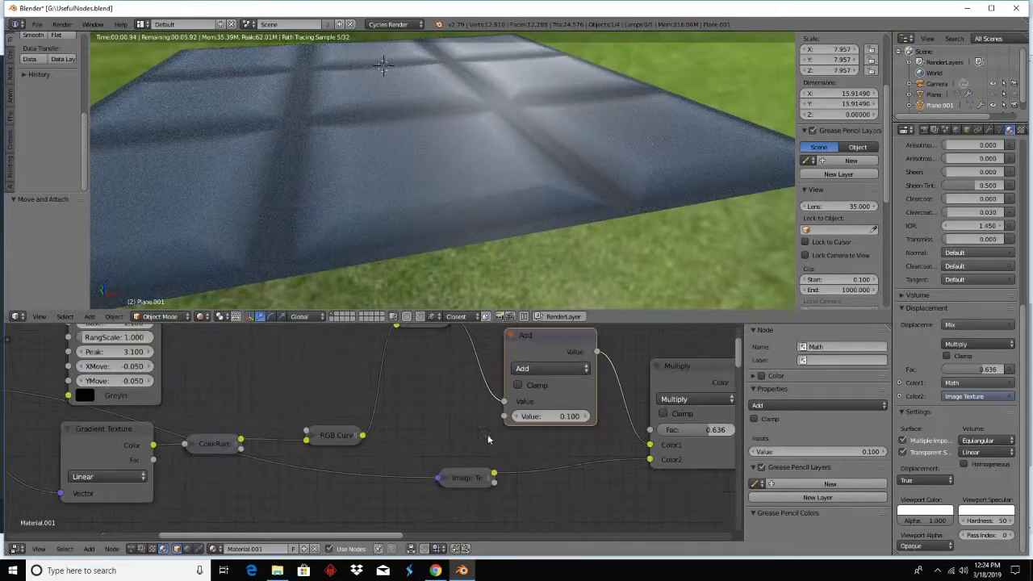
click(542, 417)
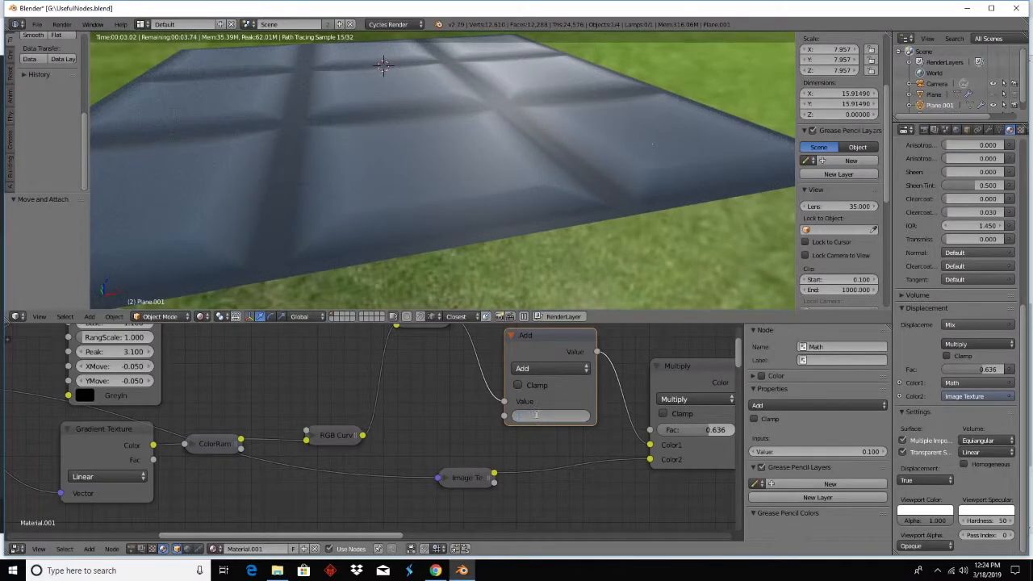
key(Return)
- Refresh the displacement through Edit Mode, raise the Add node's value to 0.4, and view the plane's surface up close
key(Tab)
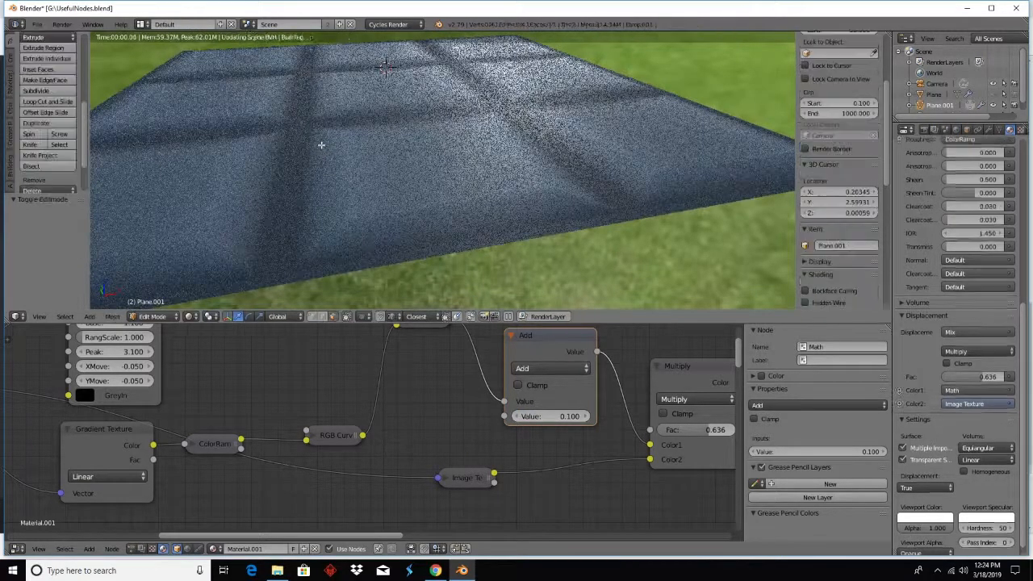
key(Tab)
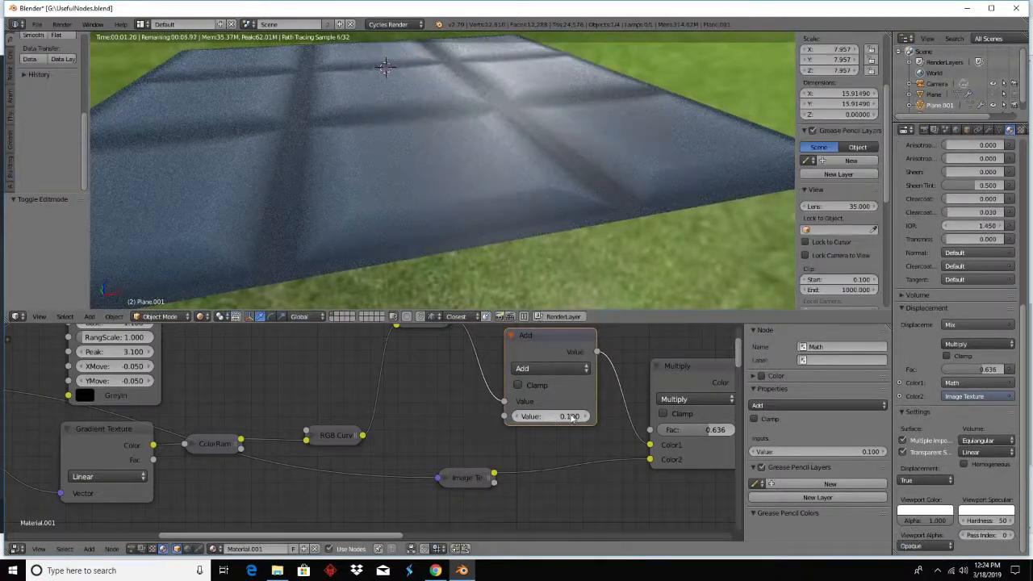
click(587, 417)
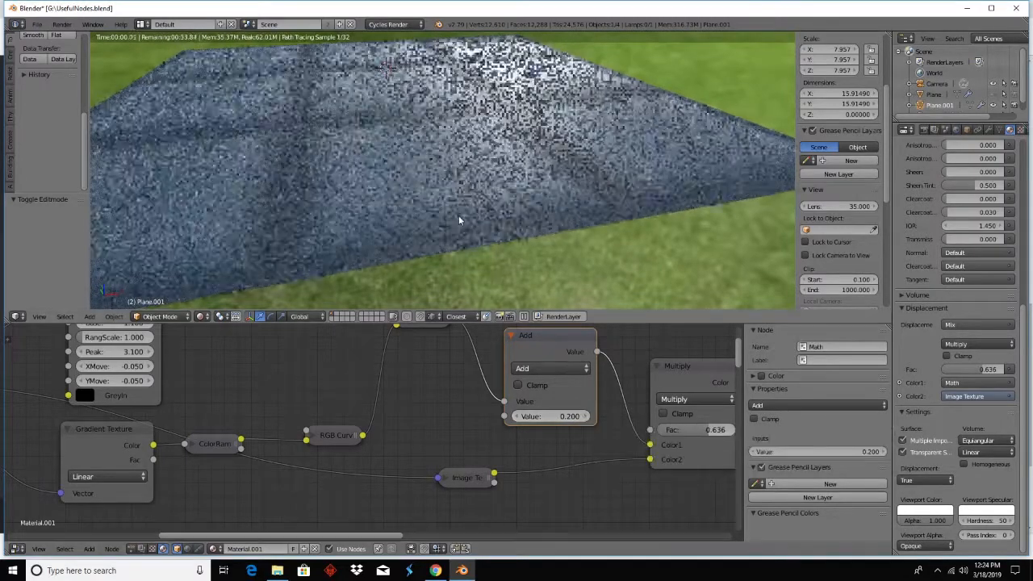
click(588, 416)
click(588, 416)
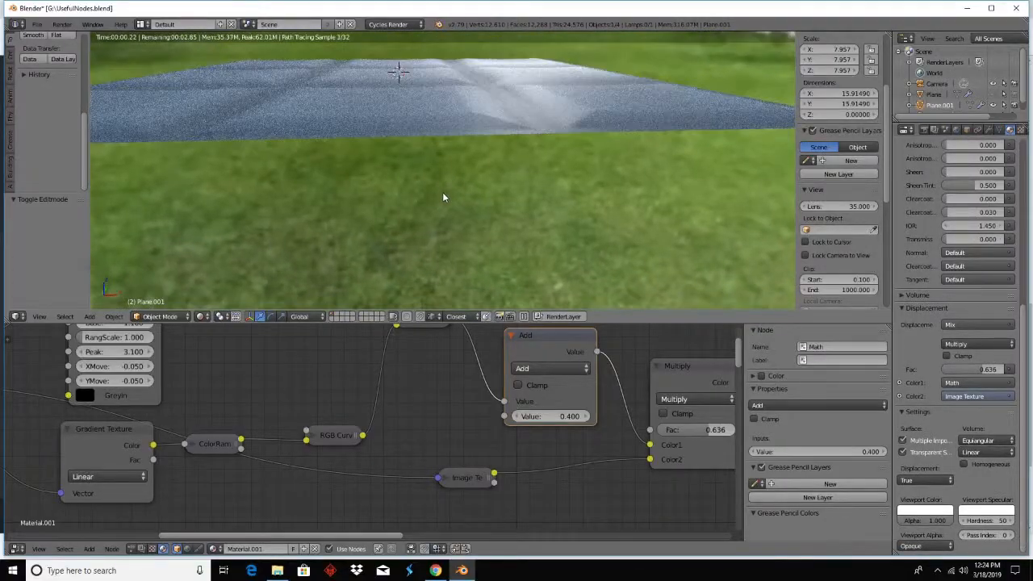
mouse_move(443, 193)
middle_down()
mouse_move(426, 195)
mouse_move(458, 230)
mouse_move(508, 238)
mouse_move(446, 193)
mouse_move(469, 207)
mouse_move(429, 204)
middle_up()
scroll(442, 198, up, 3)
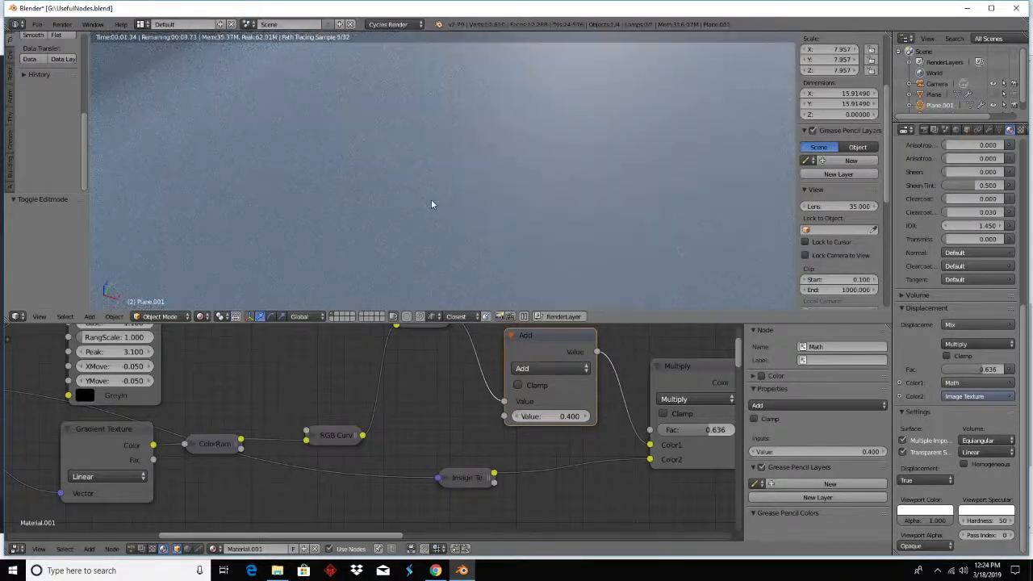
- Move the second Multiply node slightly farther from the Add node and show its links to the shaders and Material Output
middle_drag(562, 464, 360, 447)
scroll(359, 448, down, 3)
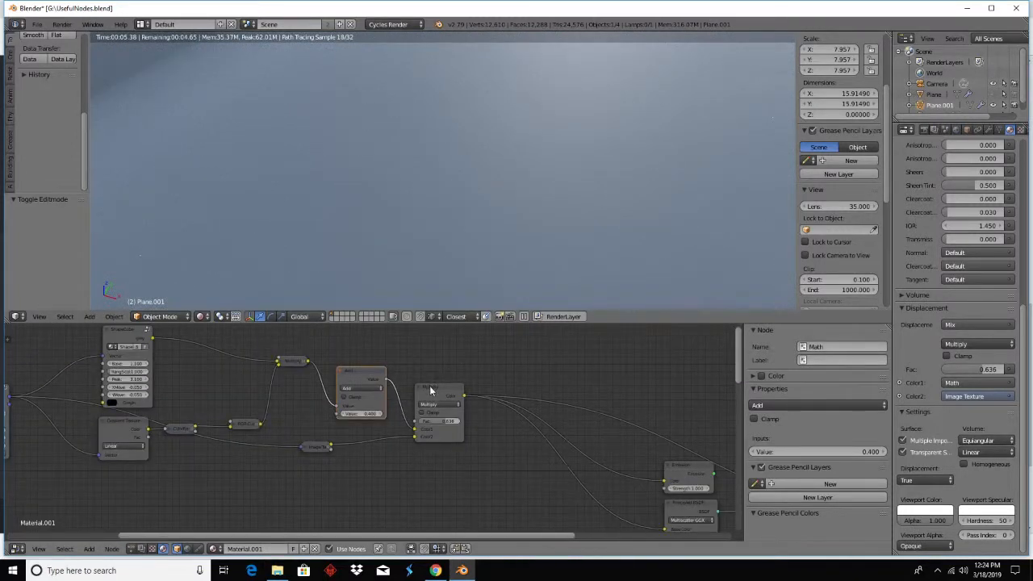
drag(430, 390, 448, 395)
middle_drag(401, 447, 130, 441)
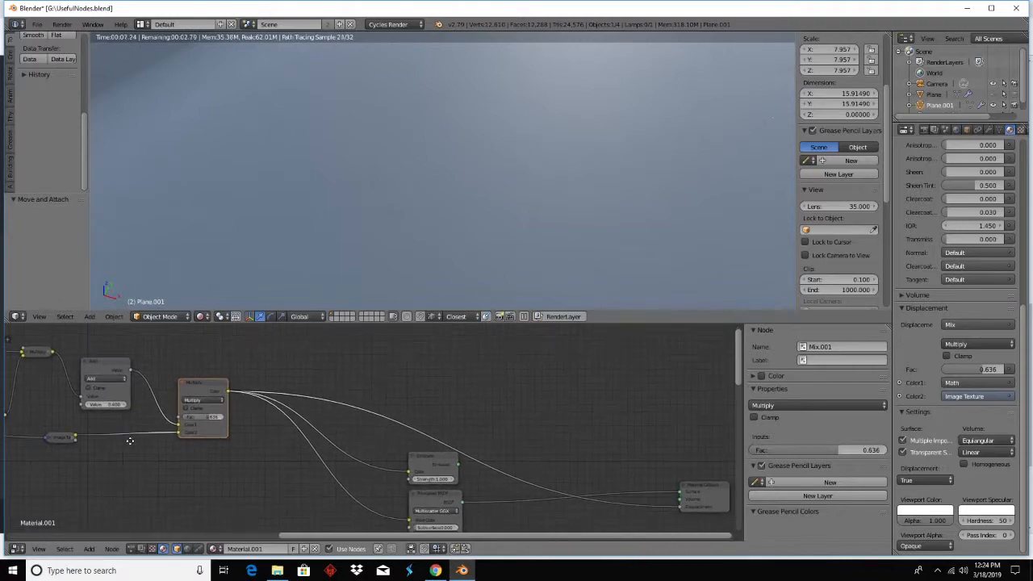
- Preview the leather image alone by linking the Image Texture through the Emission node to the Material Output's Surface
drag(75, 438, 685, 493)
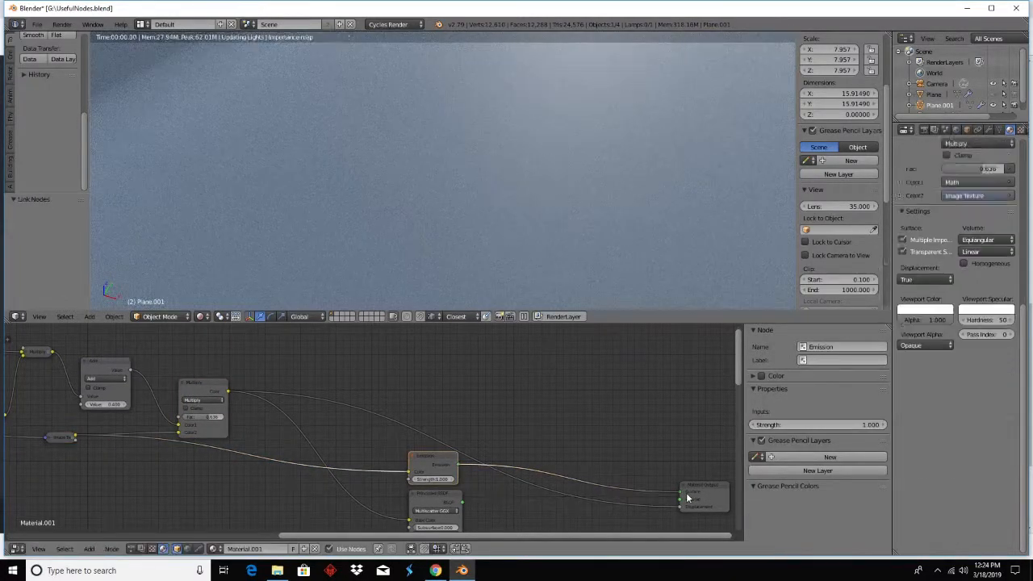
middle_drag(476, 173, 438, 189)
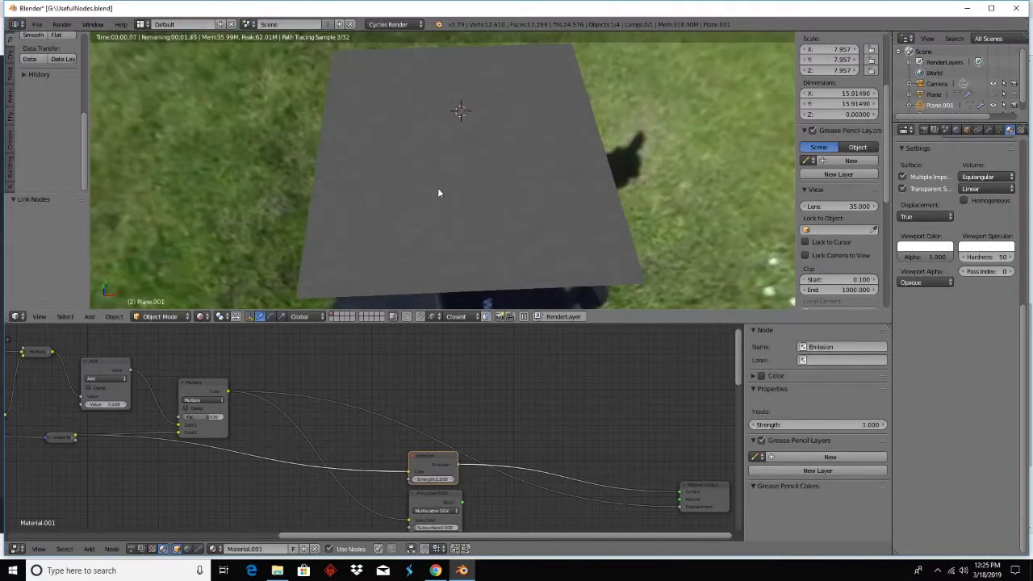
- Edit the first tiling value on the TileVect group node and view the leather pattern on the plane
middle_drag(308, 415, 496, 423)
scroll(496, 424, down, 1)
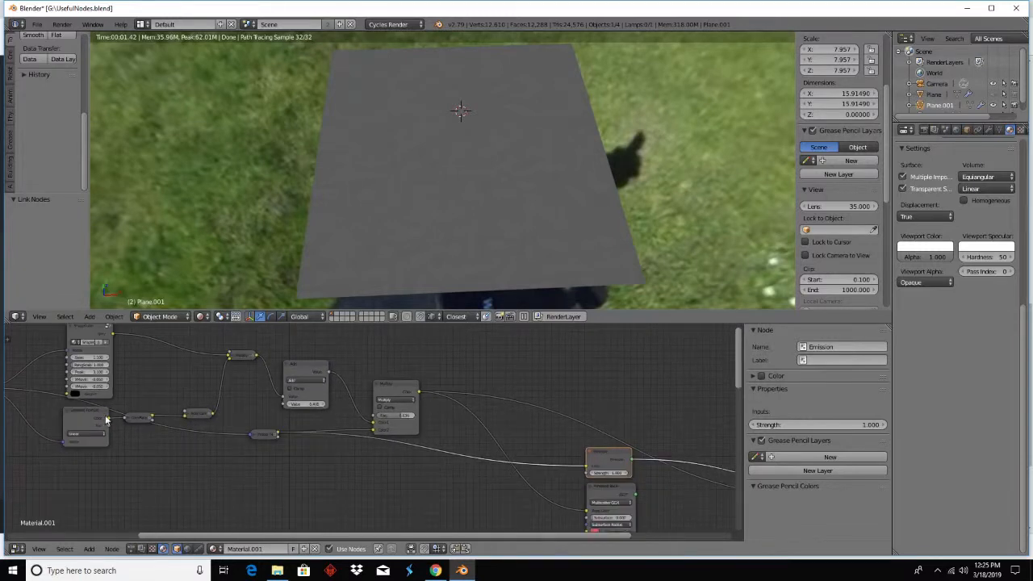
middle_drag(105, 420, 319, 459)
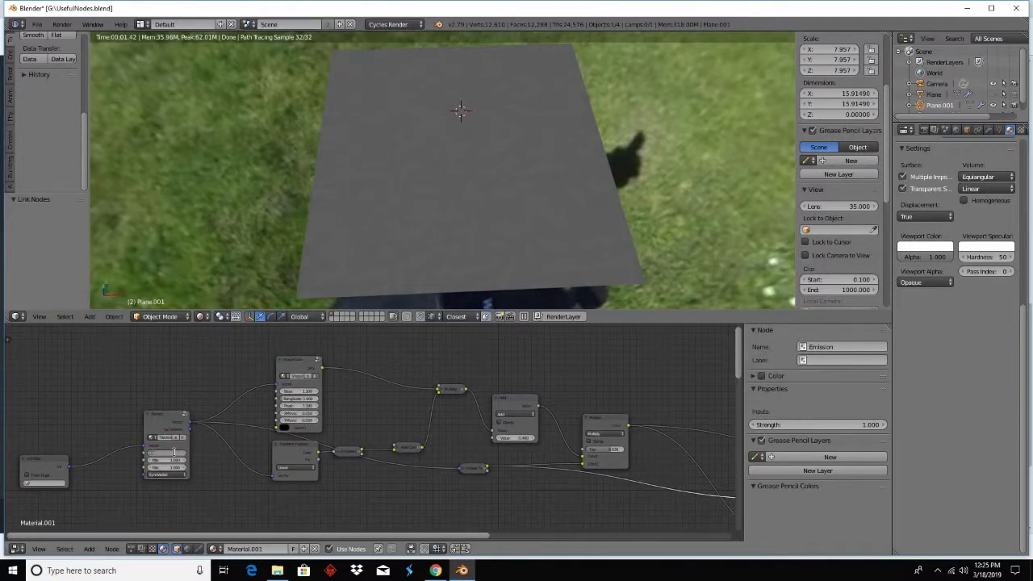
text(5)
key(Return)
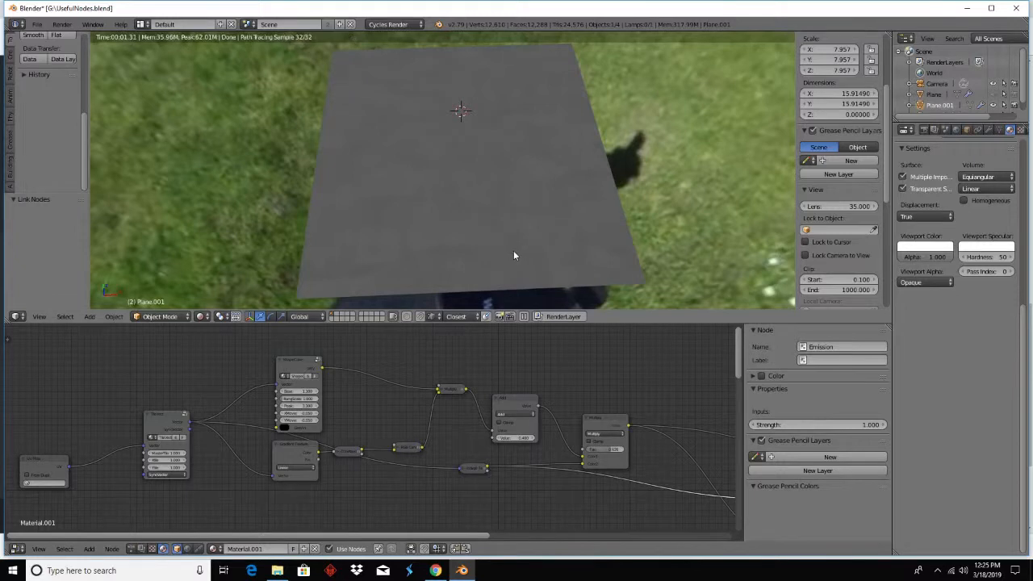
middle_drag(514, 250, 509, 276)
scroll(509, 272, up, 3)
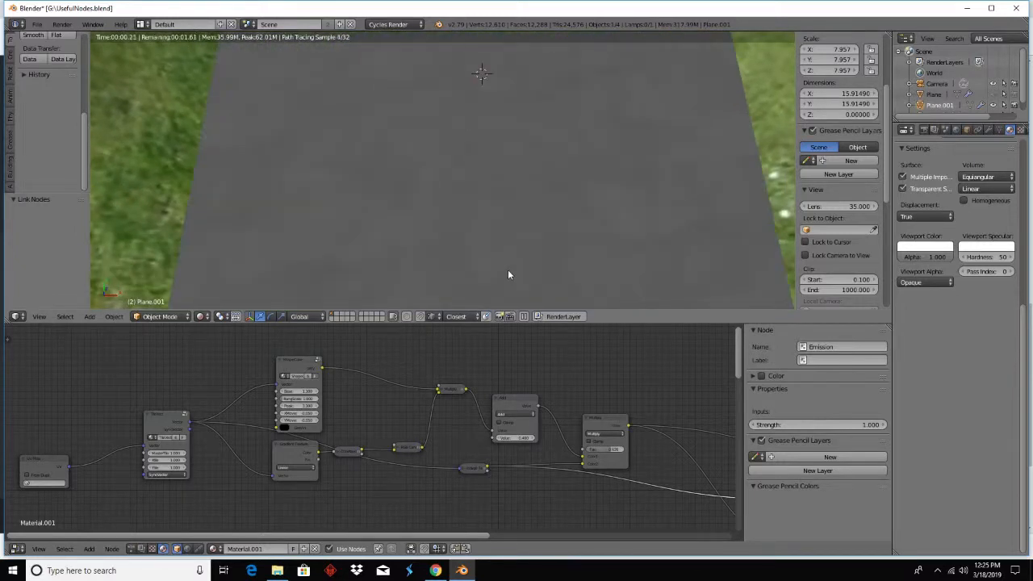
- Insert a Mapping node between the TileVect output and the leather Image Texture's vector input
middle_drag(416, 472, 391, 431)
drag(449, 430, 463, 441)
middle_drag(452, 453, 430, 441)
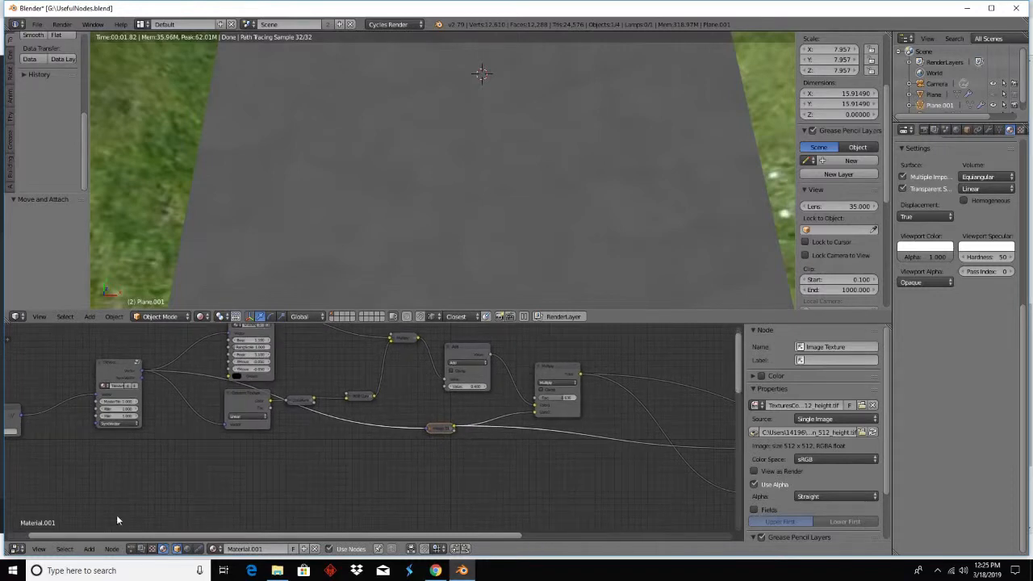
click(88, 549)
mouse_move(96, 485)
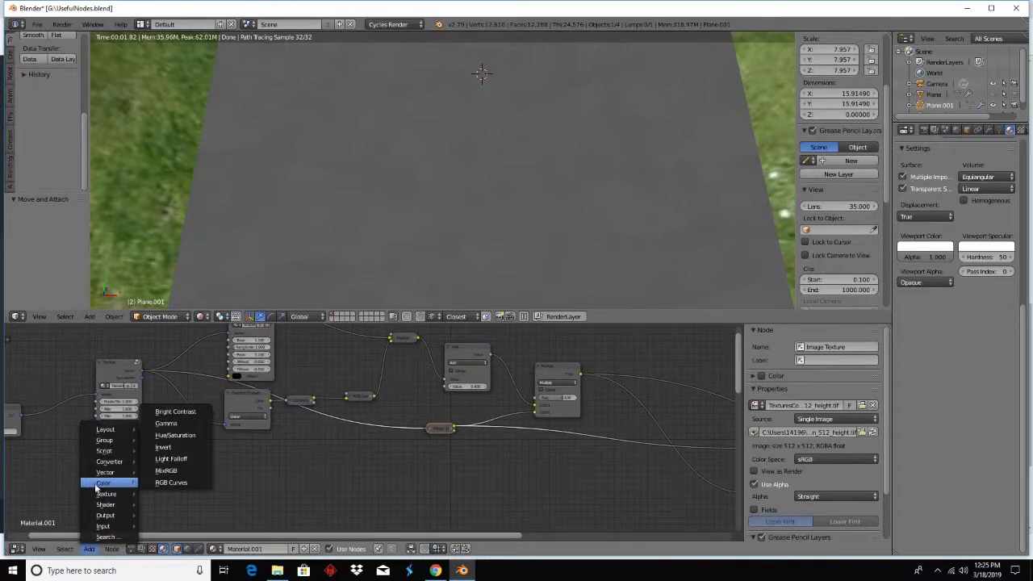
mouse_move(101, 505)
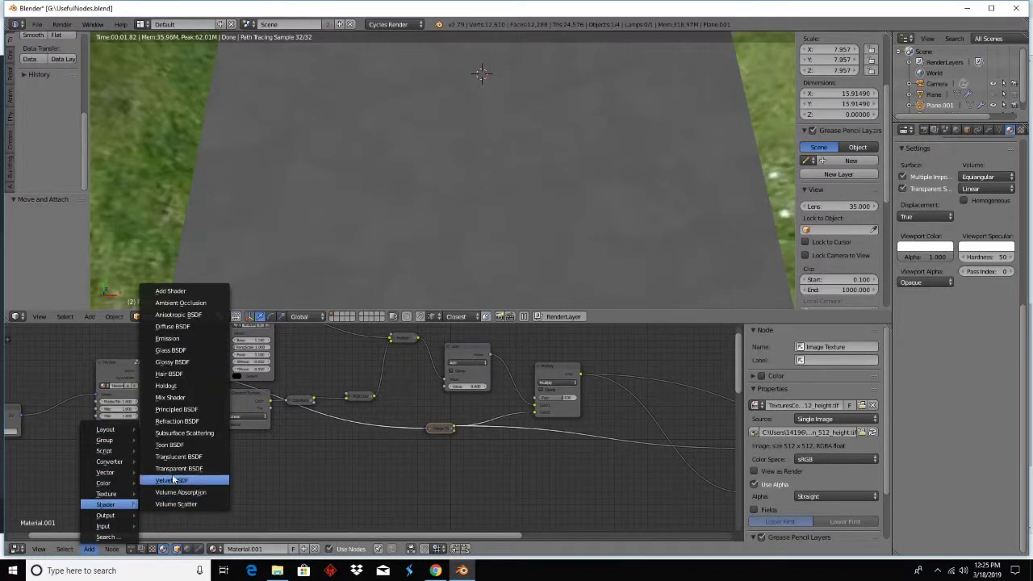
mouse_move(135, 479)
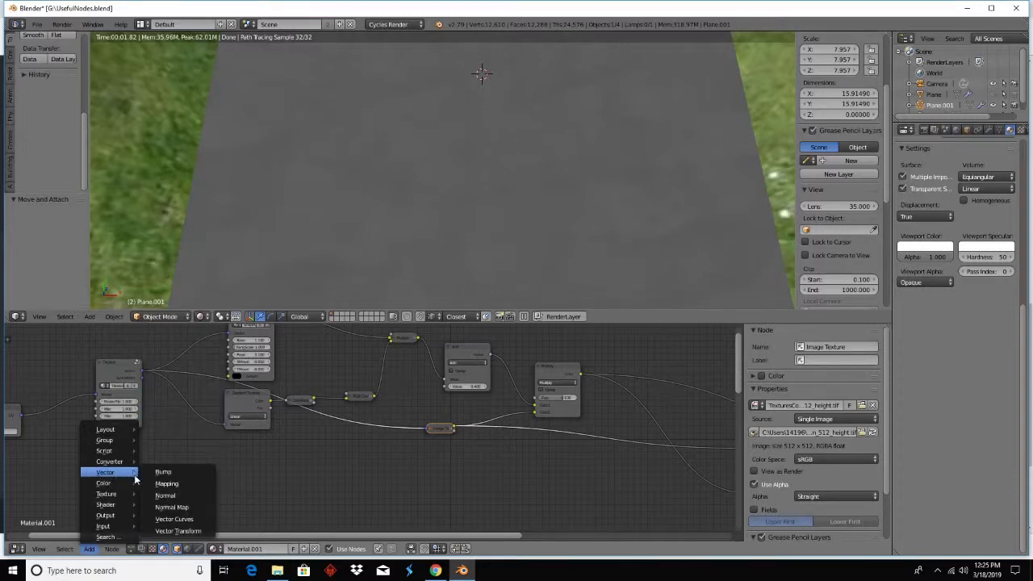
click(166, 484)
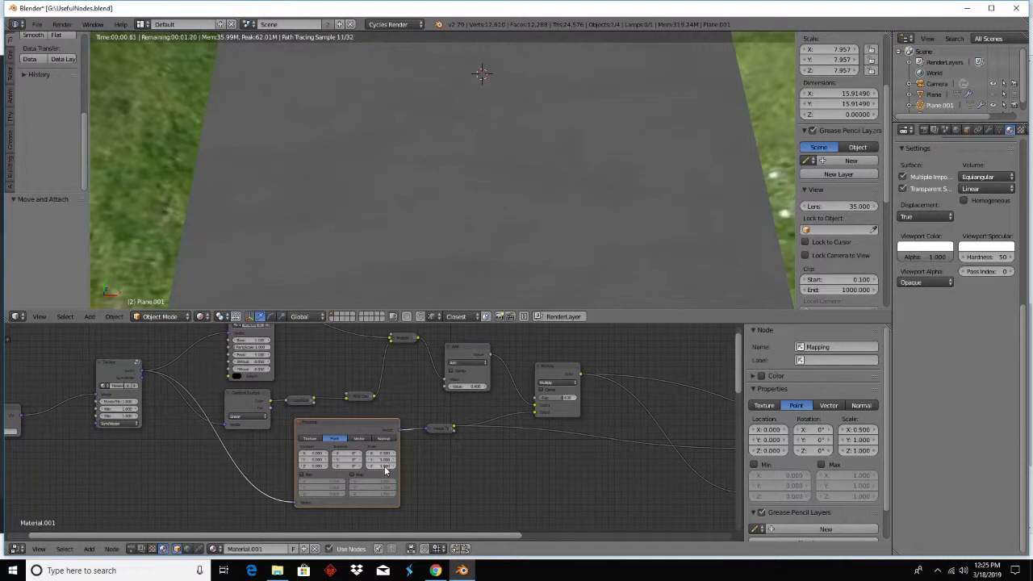
- Try an X and Y scale of 0.5 in the Mapping node and view the plane
text(.5)
key(Return)
scroll(482, 207, down, 3)
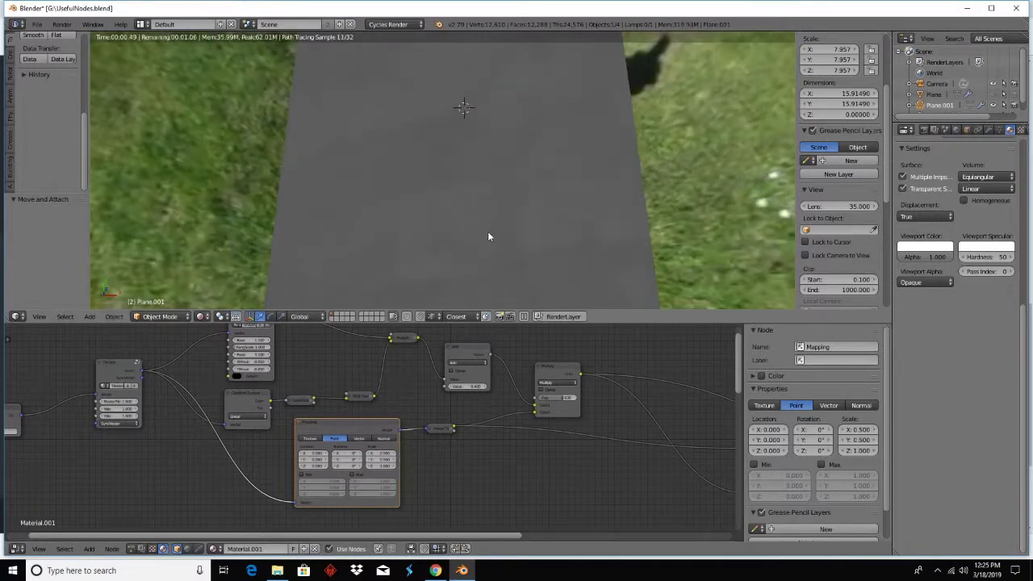
middle_drag(489, 235, 471, 217)
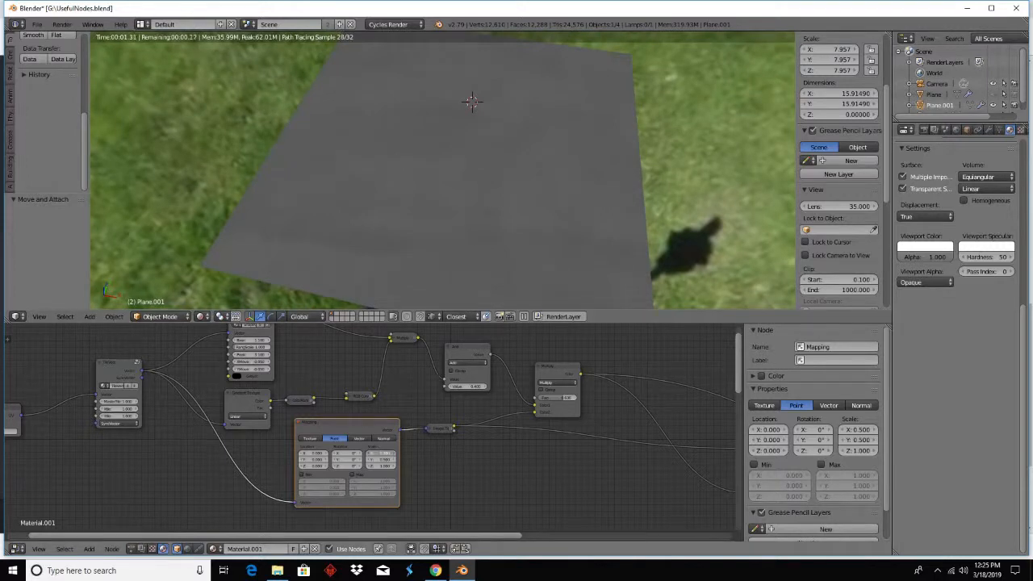
- Set the Mapping node's X and Y scale to 2 and view the leather pattern up close
text(-.5)
key(Return)
drag(376, 453, 389, 453)
mouse_move(465, 217)
middle_down()
mouse_move(437, 181)
mouse_move(457, 224)
middle_up()
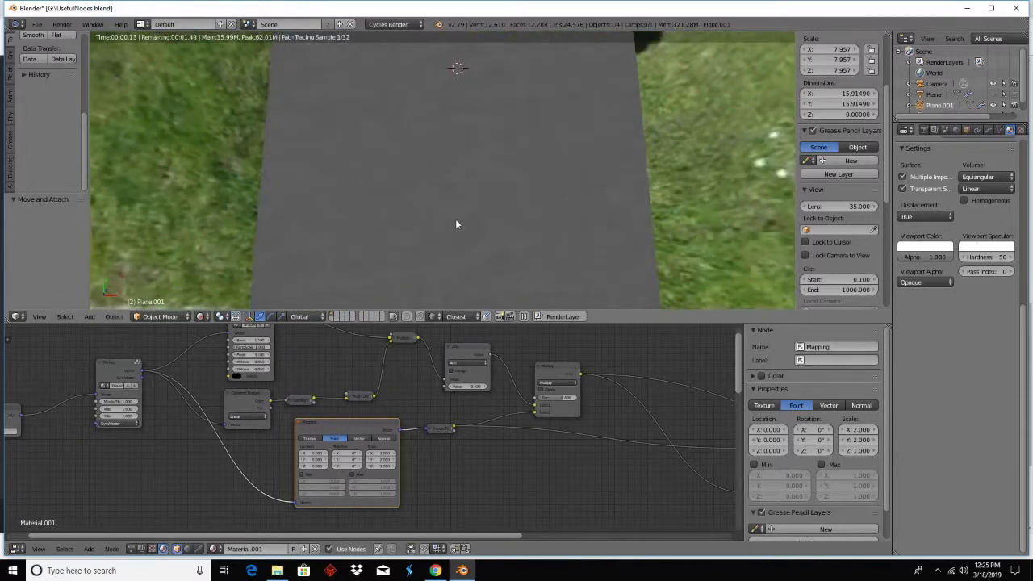
- Collapse the Mapping node and move it close to the Image Texture node
middle_drag(473, 427, 386, 441)
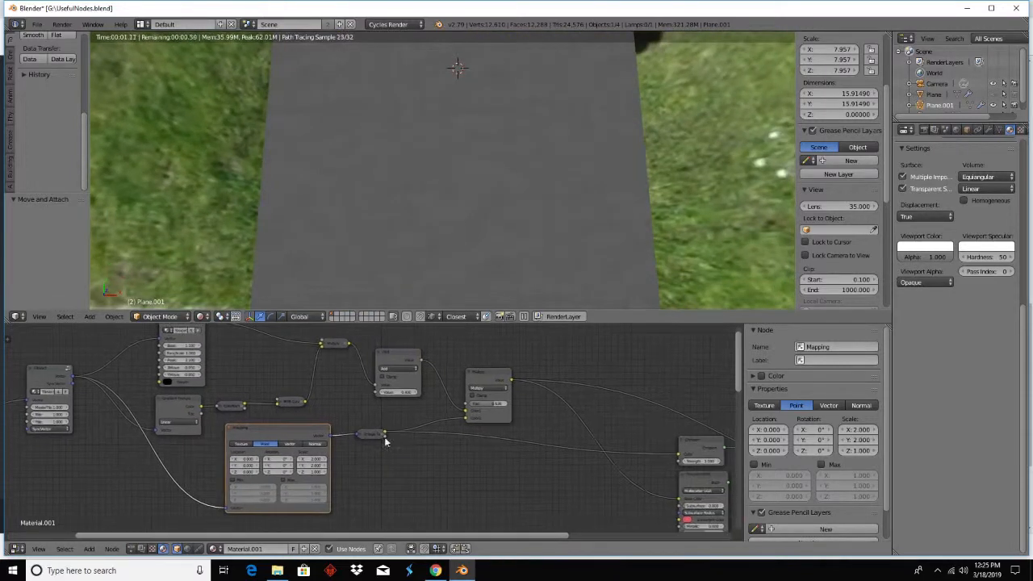
click(230, 428)
drag(247, 431, 287, 444)
- Link the second Multiply node's Color output to the Emission Color and set that Multiply node's factor to 1
middle_drag(439, 441, 225, 444)
drag(301, 388, 361, 416)
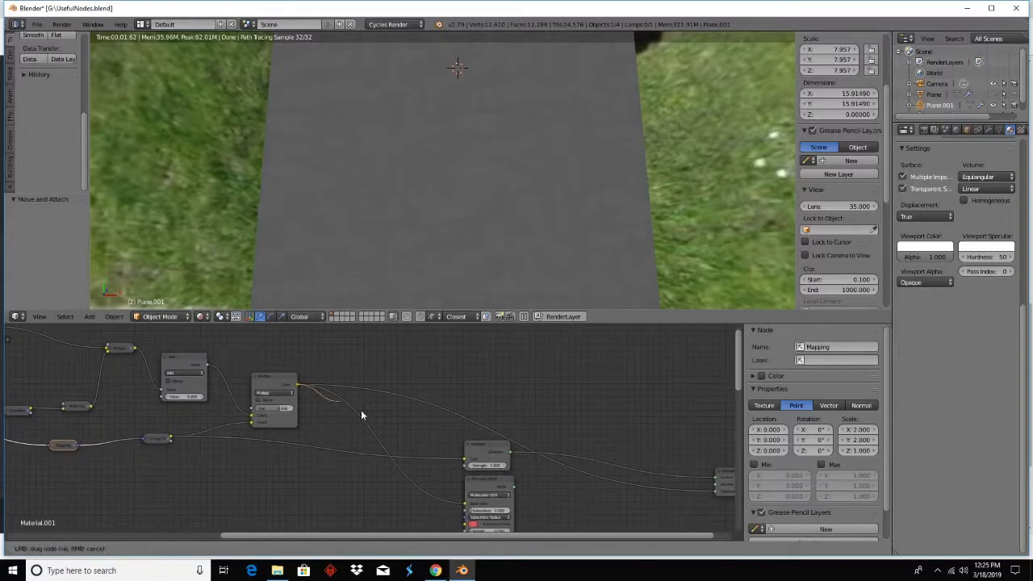
drag(460, 463, 464, 459)
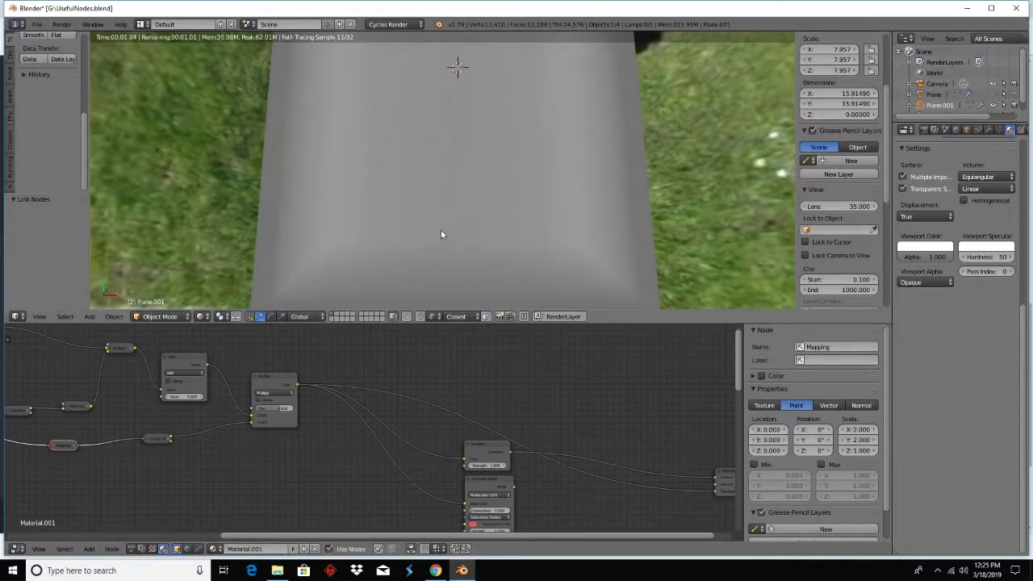
scroll(267, 408, up, 2)
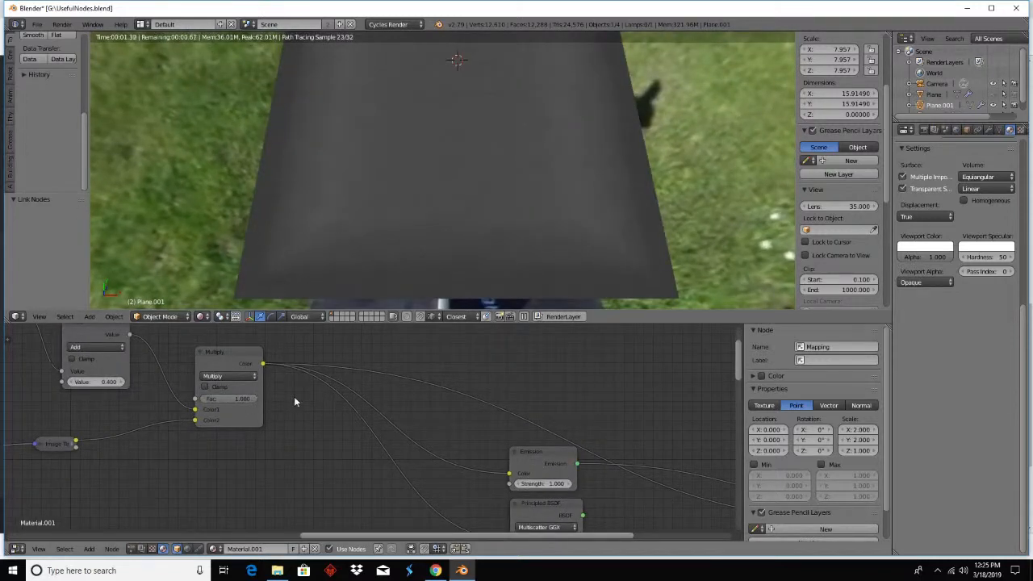
- Raise the Add node's value to about 1.4 and bring it back to 1.0 while viewing the plane up close
middle_drag(251, 412, 390, 446)
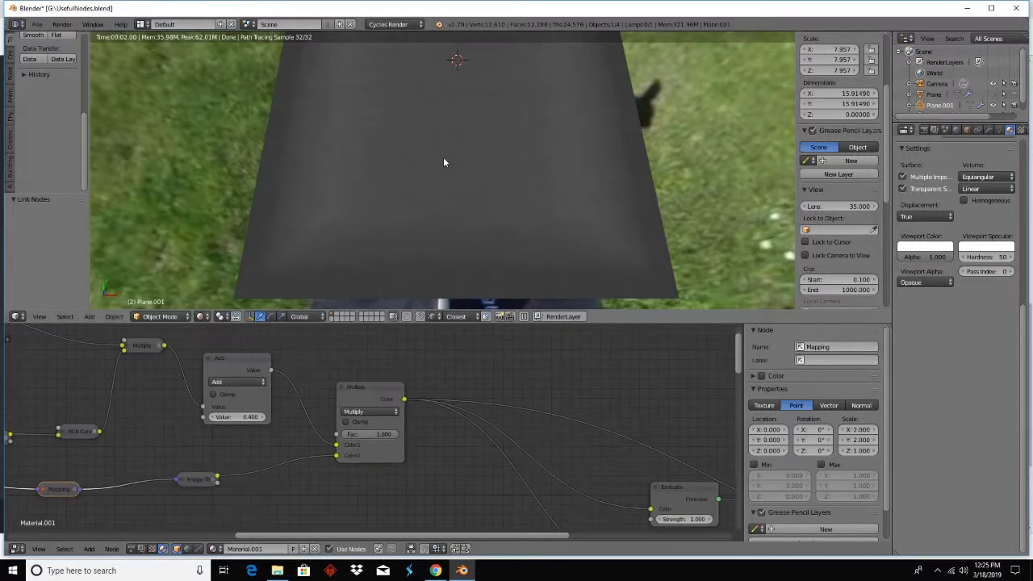
middle_drag(446, 189, 510, 169)
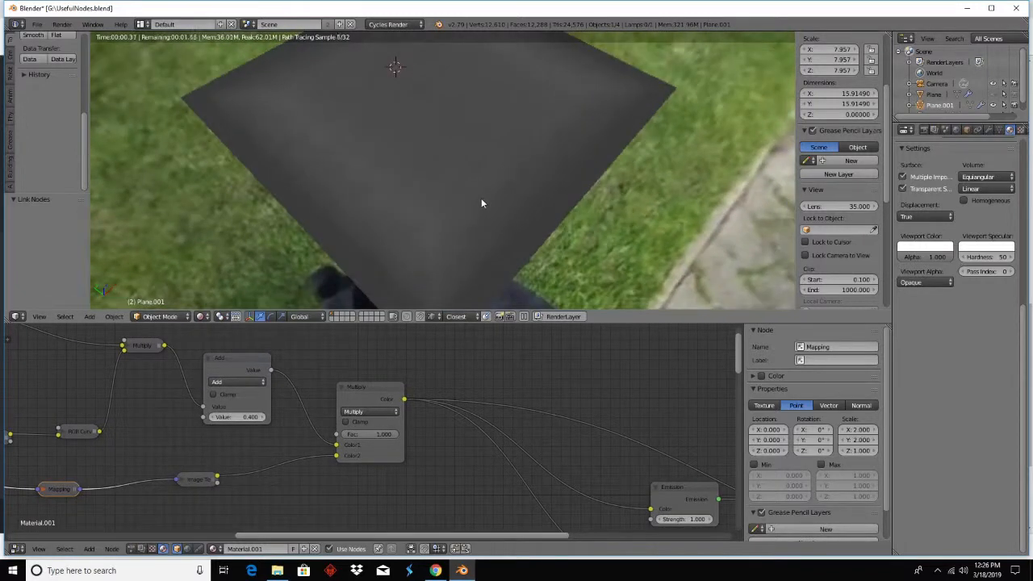
scroll(477, 206, up, 3)
middle_drag(463, 223, 445, 210)
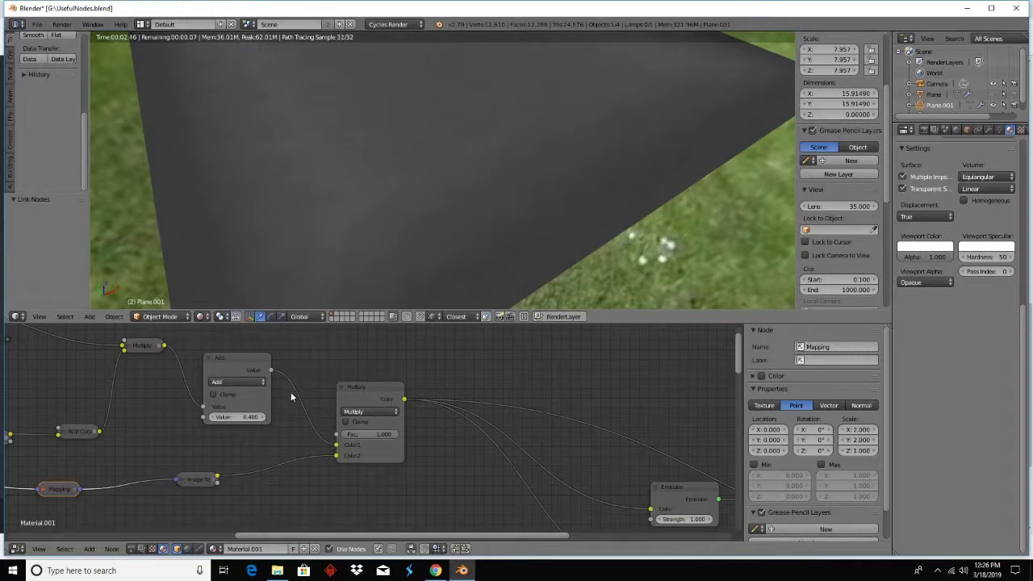
click(263, 419)
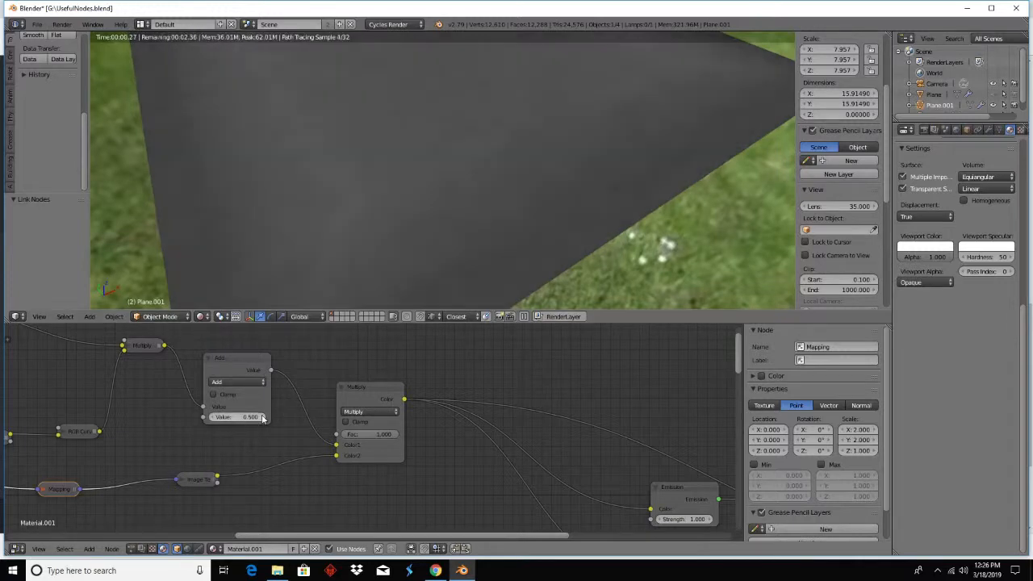
click(262, 418)
click(262, 418)
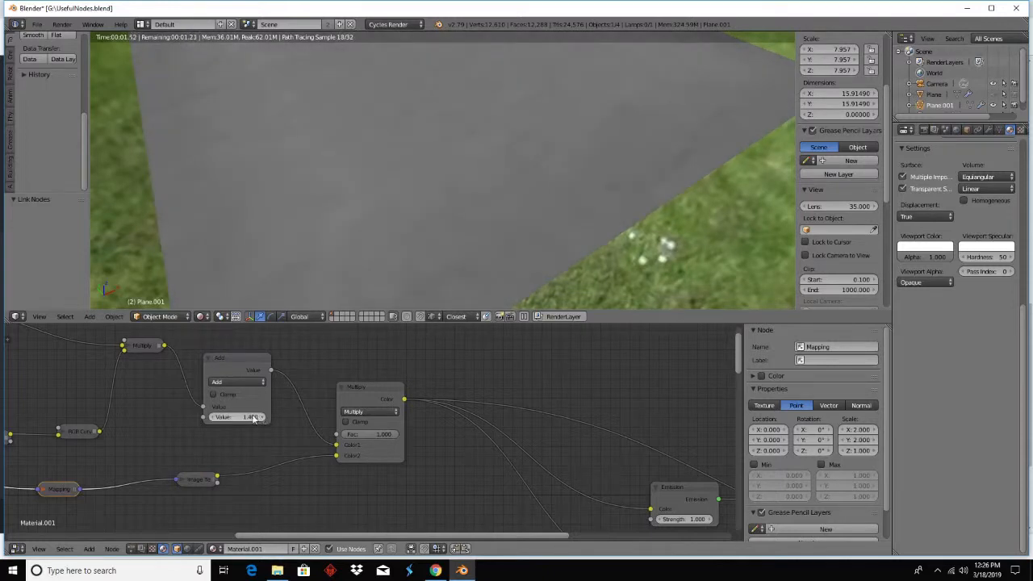
click(211, 417)
click(211, 417)
click(212, 417)
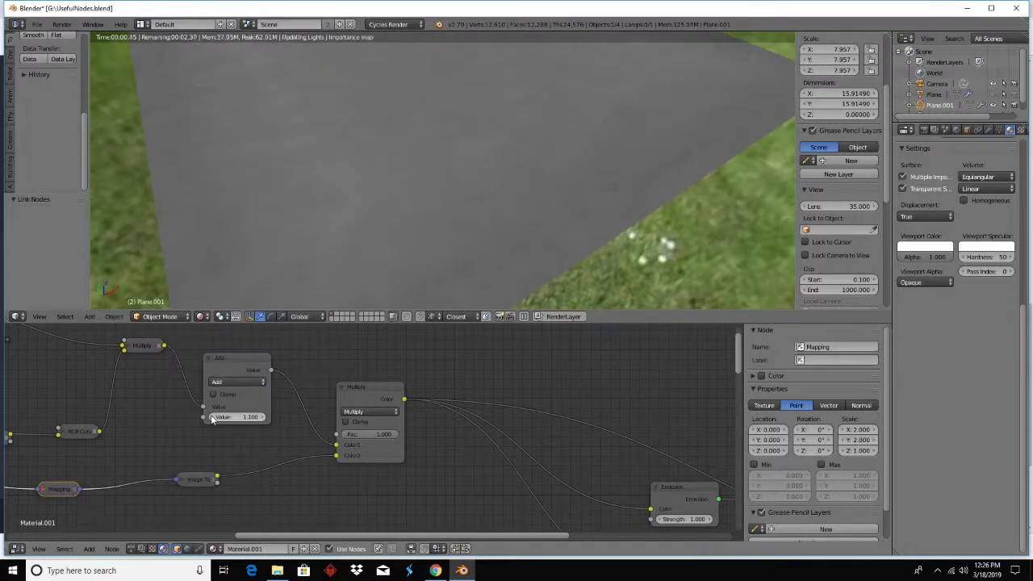
click(212, 417)
- Change the Add Math node's operation to Multiply and set its value to 5.6
click(228, 384)
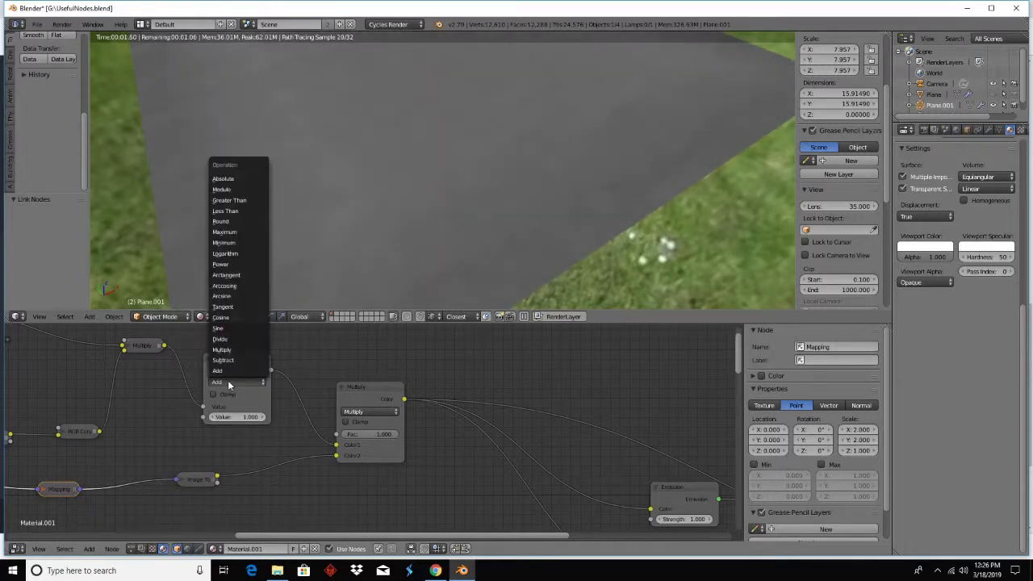
click(235, 353)
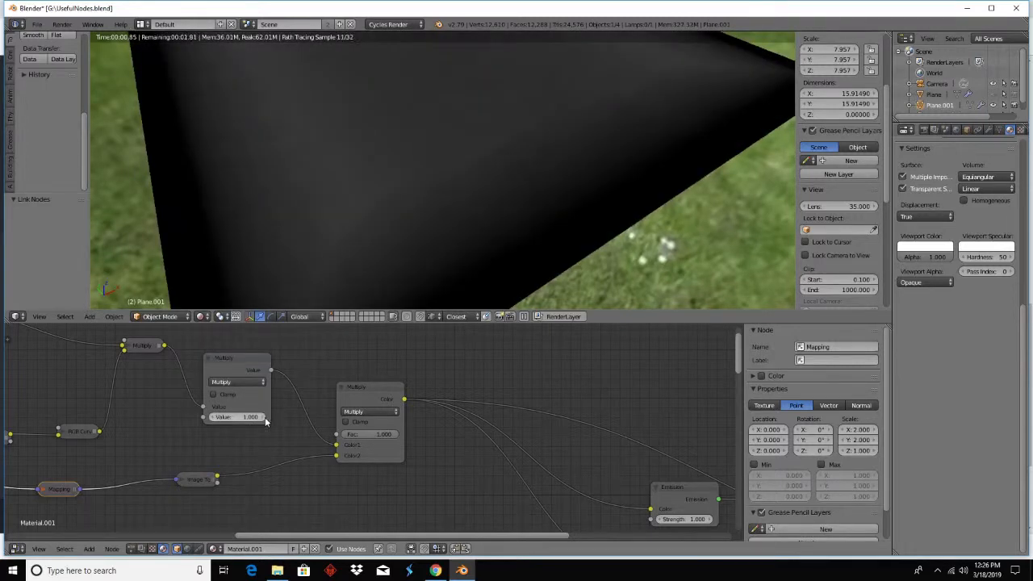
drag(237, 418, 290, 417)
- Connect the Principled BSDF output to the Material Output's Surface and refresh the displacement through Edit Mode
middle_drag(503, 416, 361, 435)
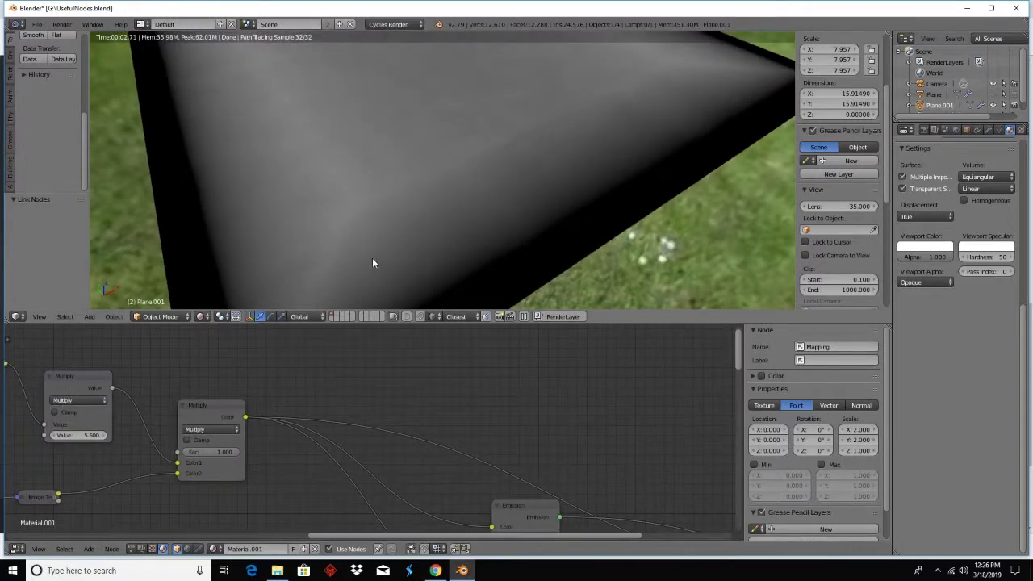
middle_drag(509, 488, 345, 341)
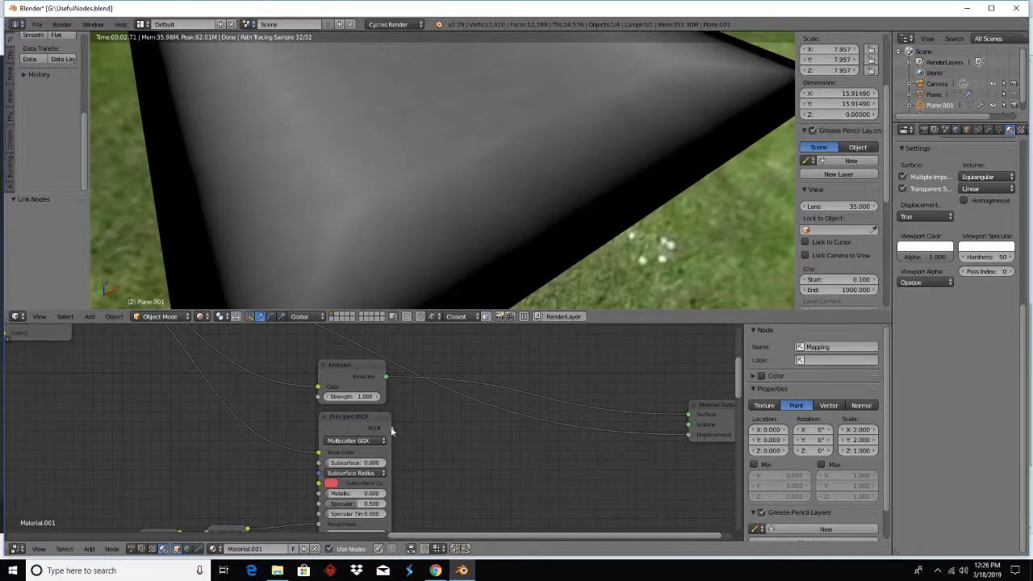
drag(391, 429, 684, 414)
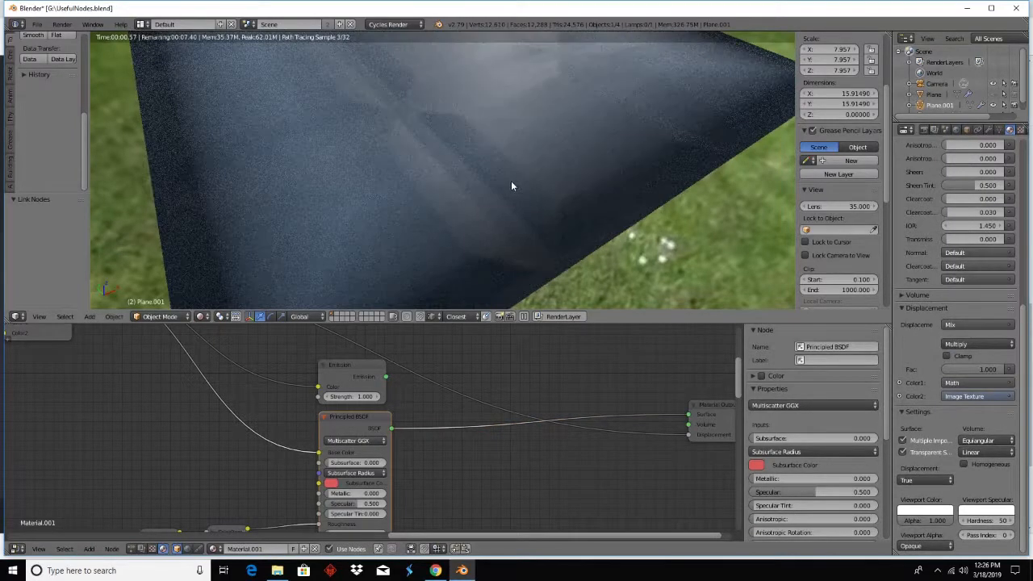
key(Tab)
key(Tab)
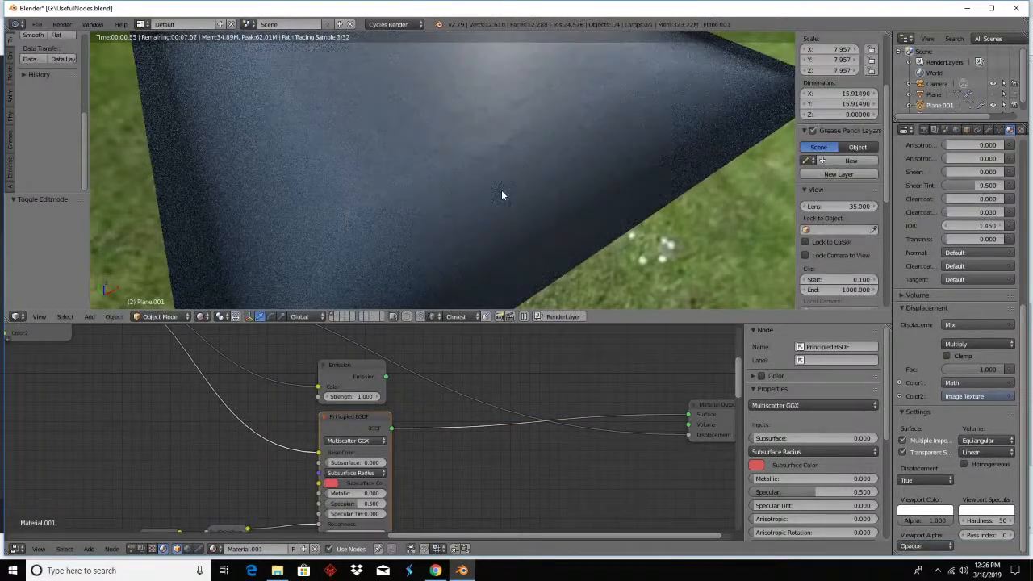
- Examine the shaded plane's relief from above and at a grazing angle, refreshing it through Edit Mode, and return to the Multiply nodes
middle_drag(474, 192, 502, 223)
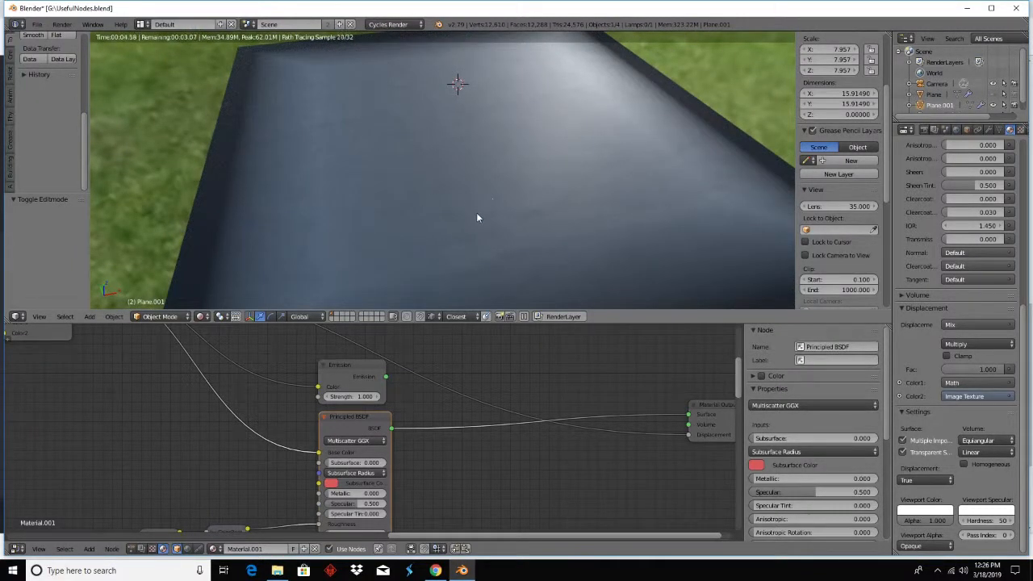
scroll(475, 212, down, 4)
mouse_move(475, 210)
middle_down()
mouse_move(457, 197)
mouse_move(454, 170)
mouse_move(460, 196)
middle_up()
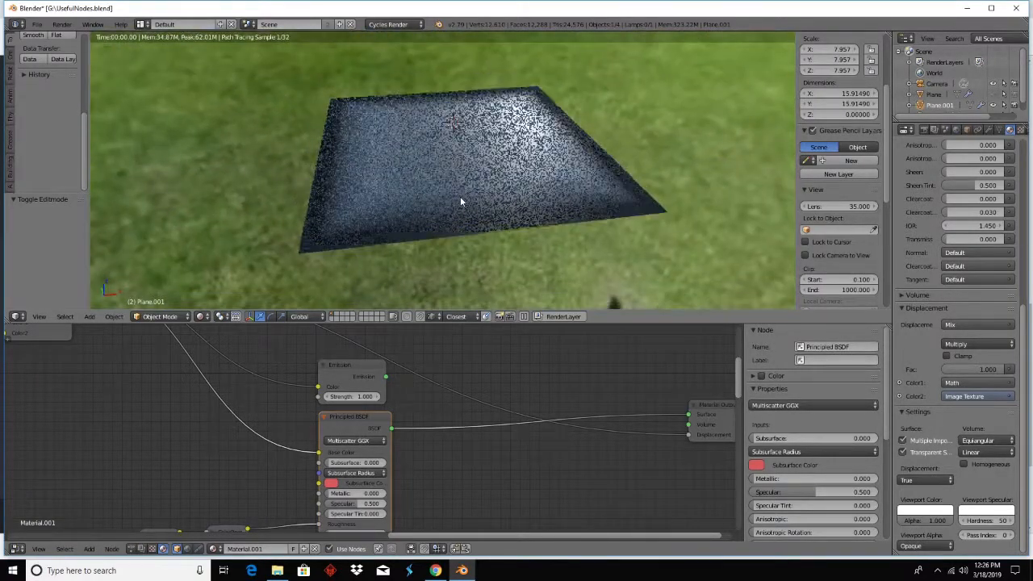
scroll(460, 198, up, 3)
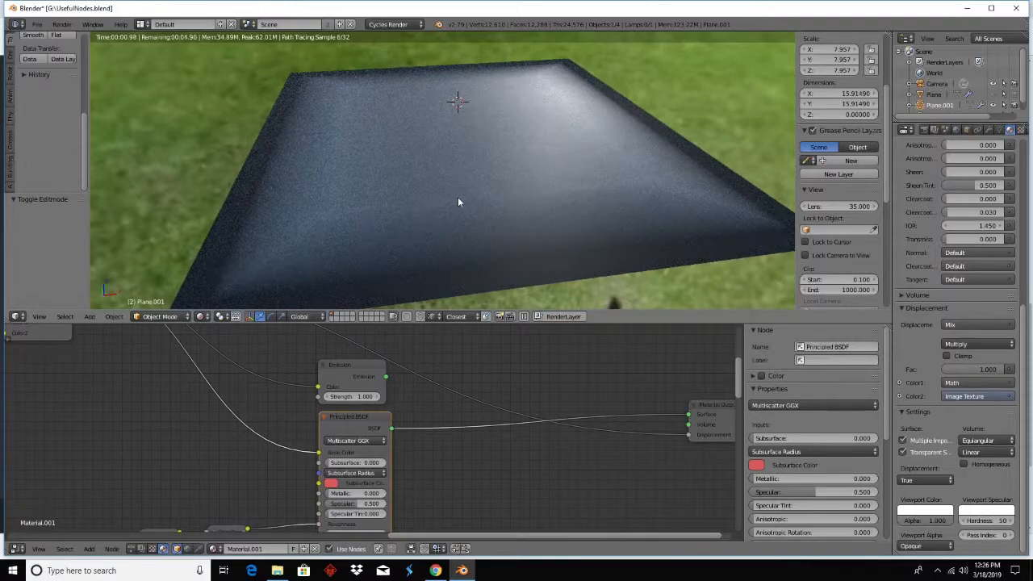
key(Tab)
key(Tab)
middle_drag(450, 206, 473, 173)
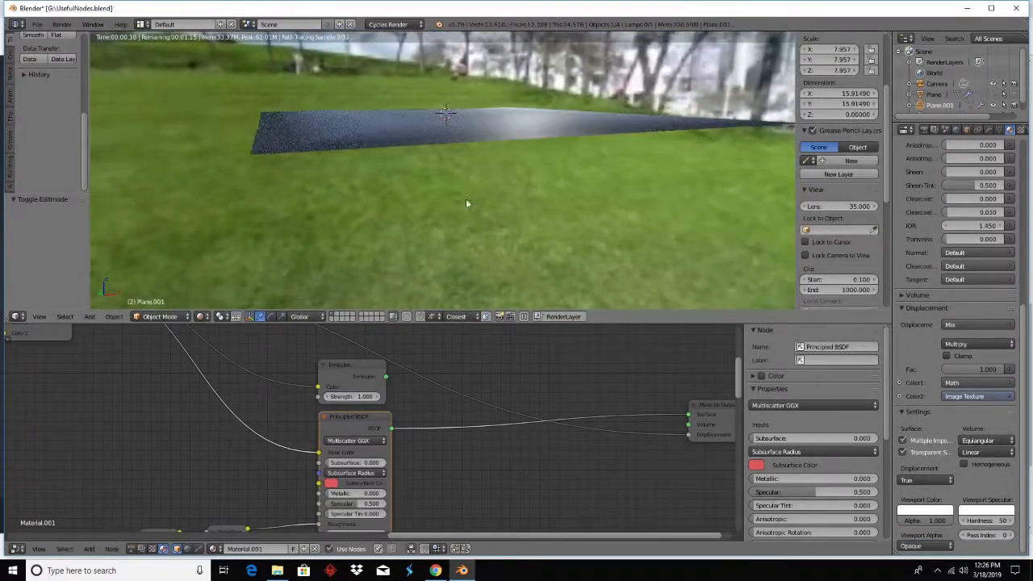
middle_drag(179, 410, 448, 519)
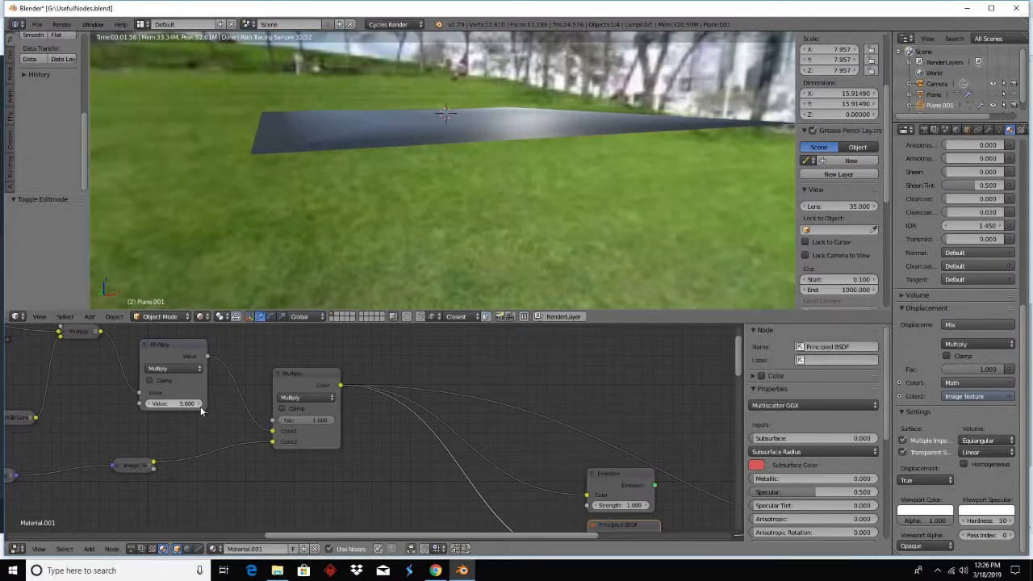
- Set the Math Multiply node's value to 7.3 and shift the Mix Multiply node closer to it
drag(173, 404, 189, 404)
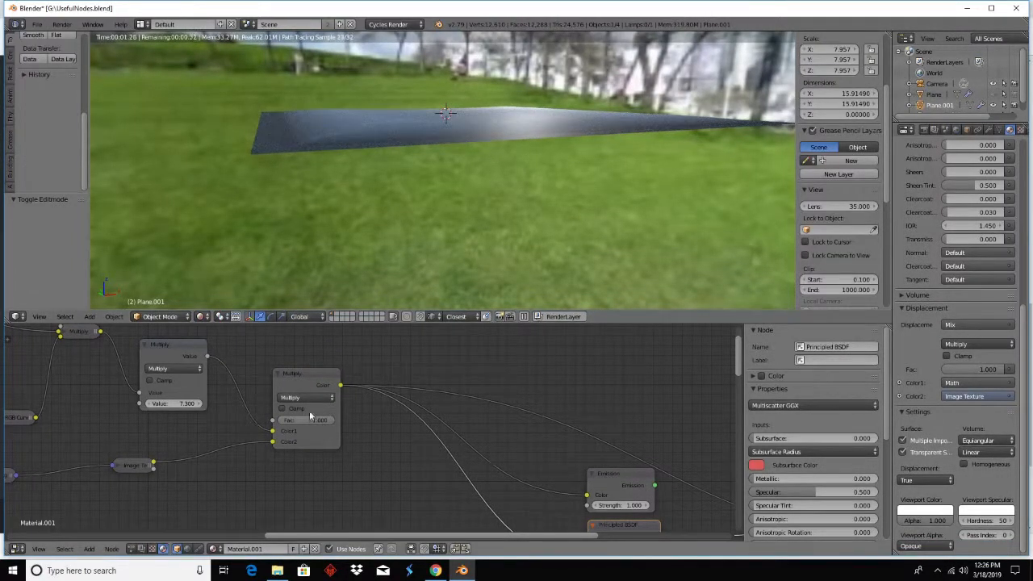
drag(311, 373, 284, 370)
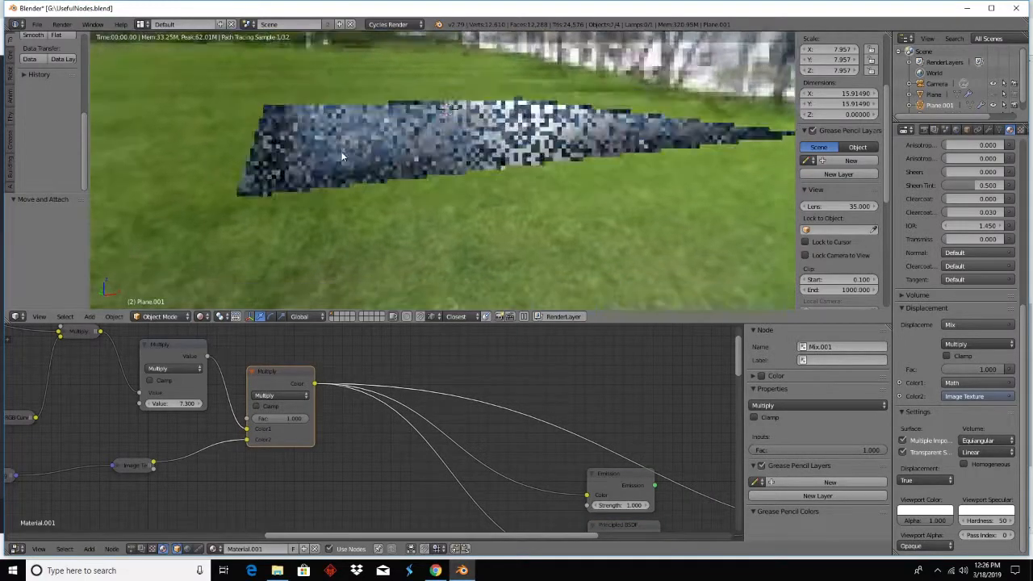
scroll(339, 162, up, 3)
scroll(341, 168, up, 3)
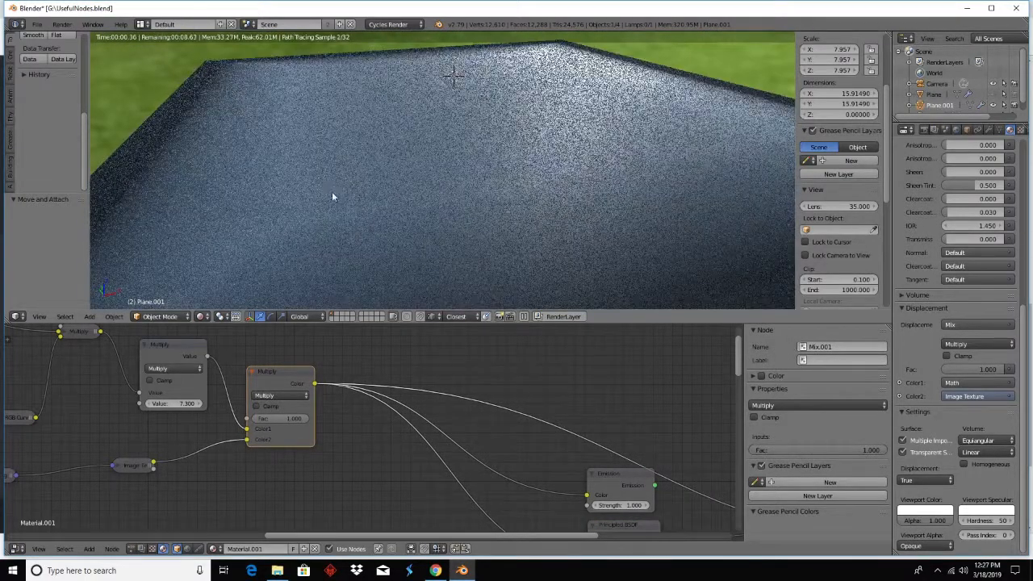
- Duplicate the Math Multiply node onto the displacement link after the Mix node and refresh the displacement through Edit Mode
middle_drag(357, 440, 260, 371)
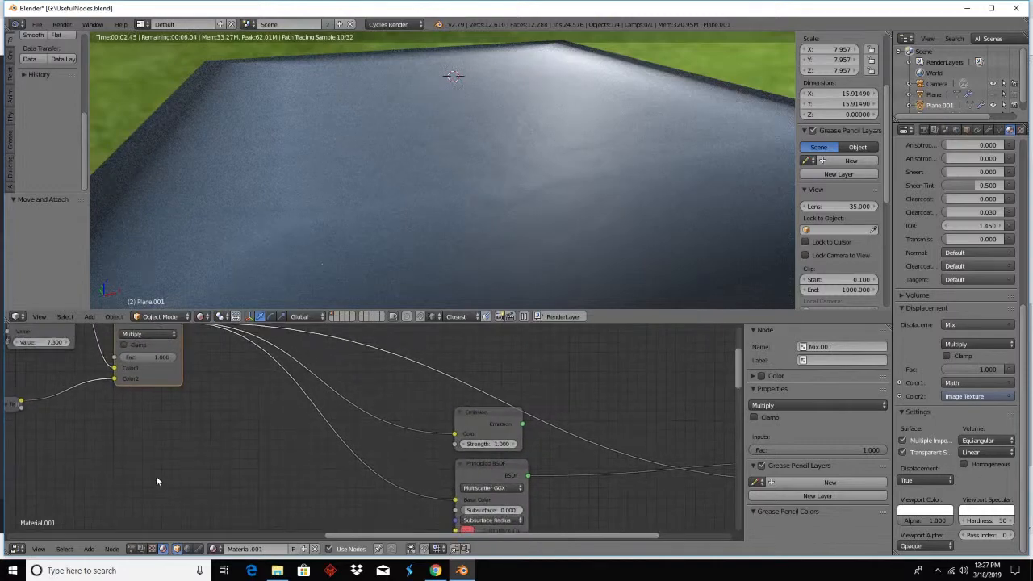
middle_drag(99, 393, 127, 408)
click(106, 372)
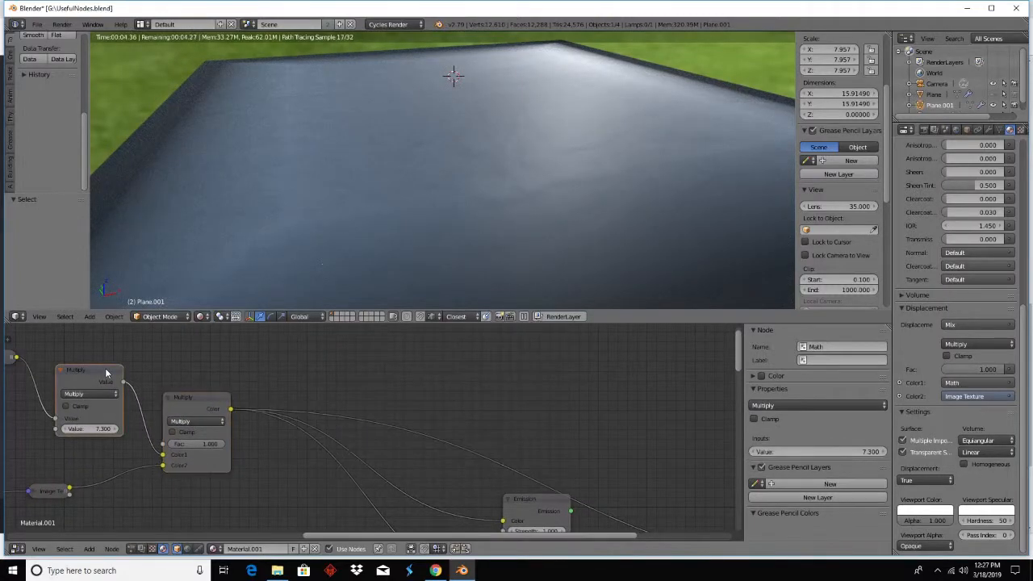
key(shift+d)
click(402, 383)
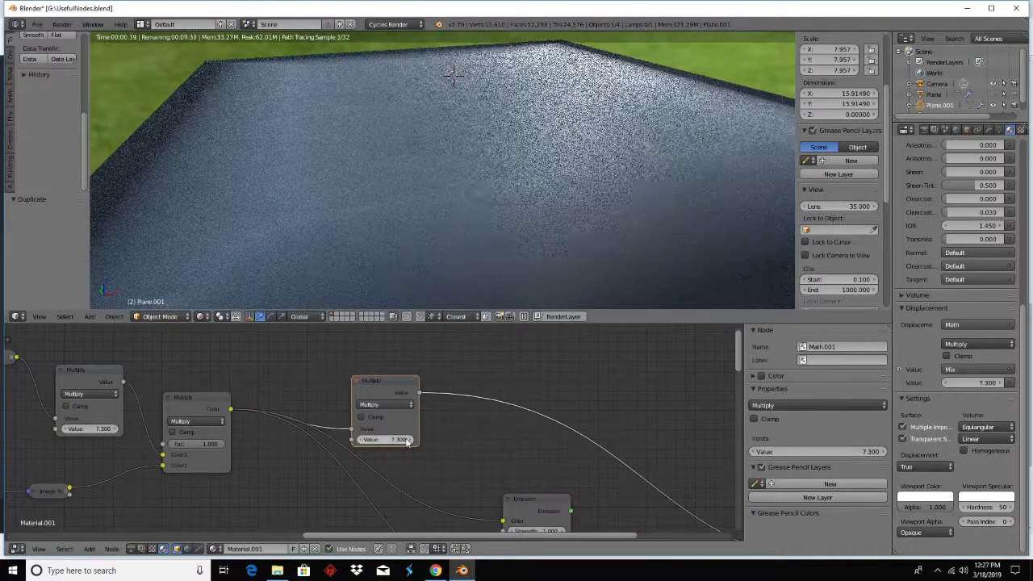
key(Tab)
key(Tab)
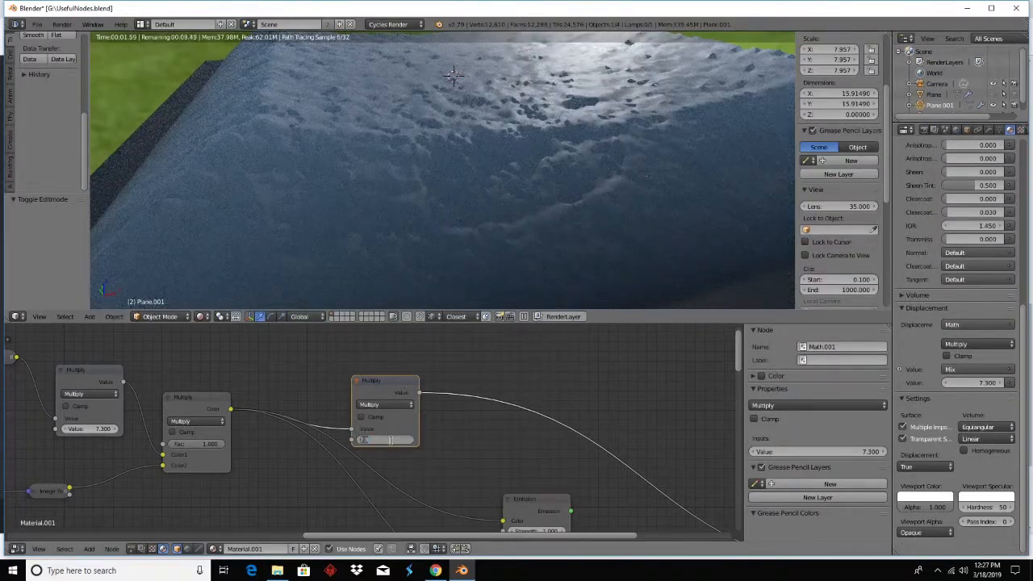
- Set the duplicated Multiply node's value to 2 and check the plane's relief from farther away and above
text(2)
key(Return)
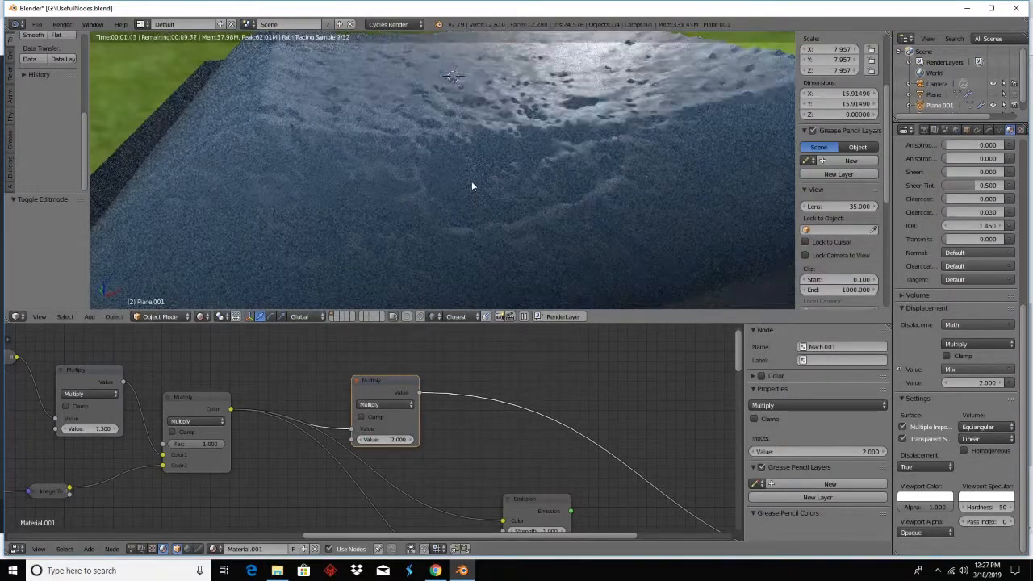
scroll(469, 202, down, 2)
scroll(465, 212, down, 3)
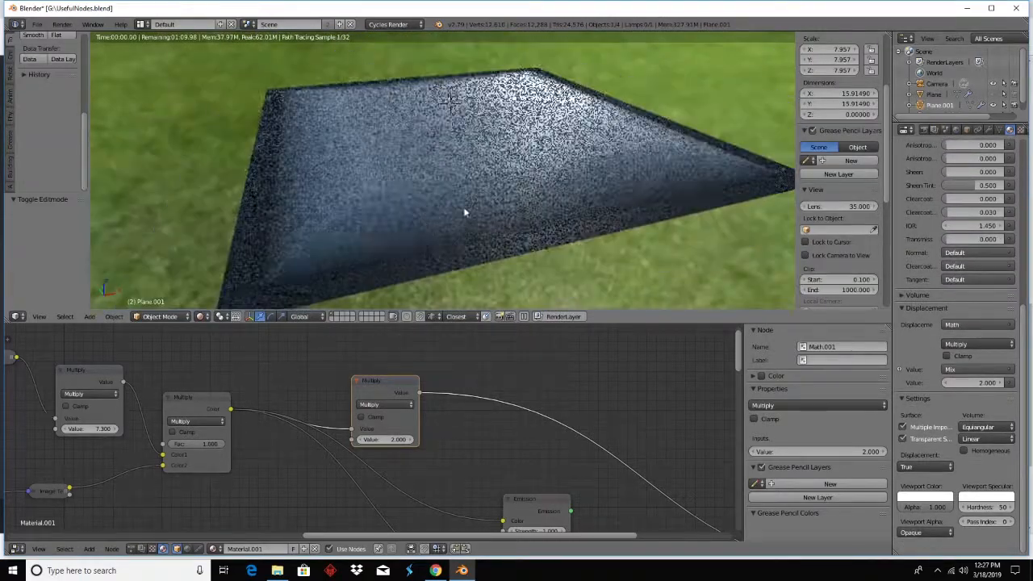
middle_drag(443, 239, 435, 250)
- Connect the duplicated Multiply node's Value output to the Emission Color and the Principled BSDF Base Color
middle_drag(438, 388, 418, 539)
scroll(387, 476, down, 2)
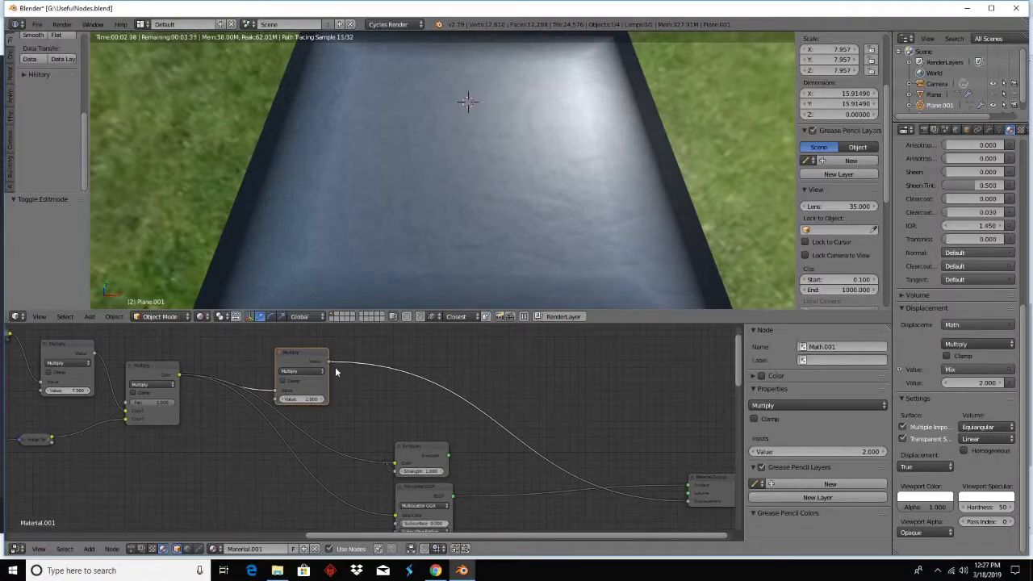
drag(336, 370, 332, 366)
drag(381, 467, 393, 469)
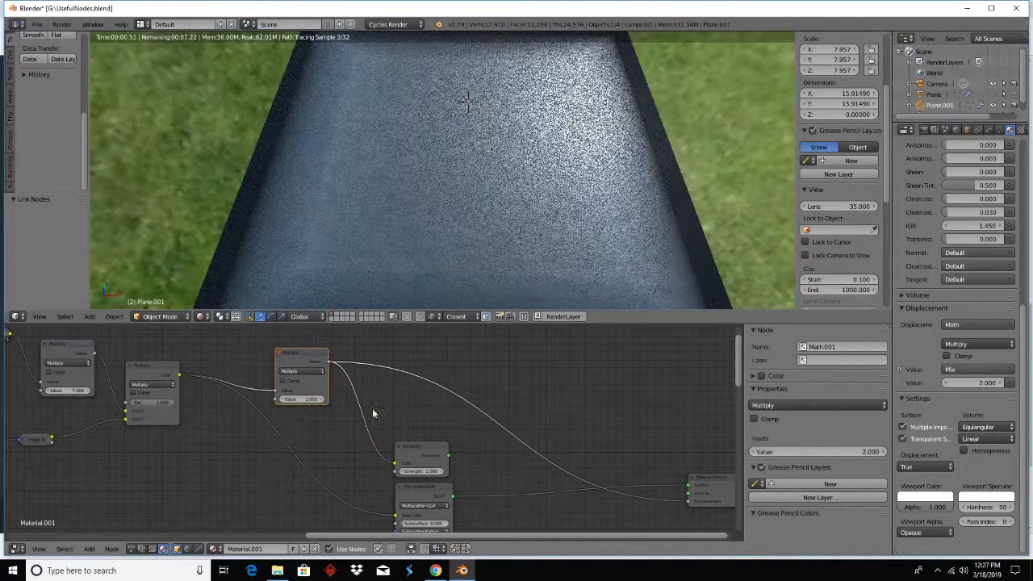
drag(329, 364, 395, 517)
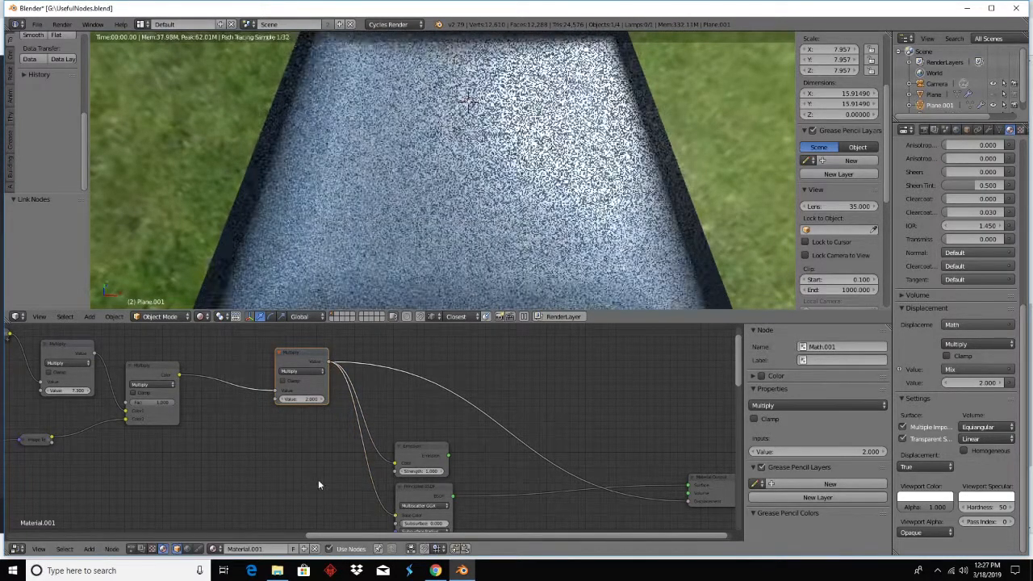
- Reposition the duplicated Multiply node and the collapsed height Image Texture node for a tidier layout
middle_drag(329, 476, 495, 461)
drag(467, 347, 425, 362)
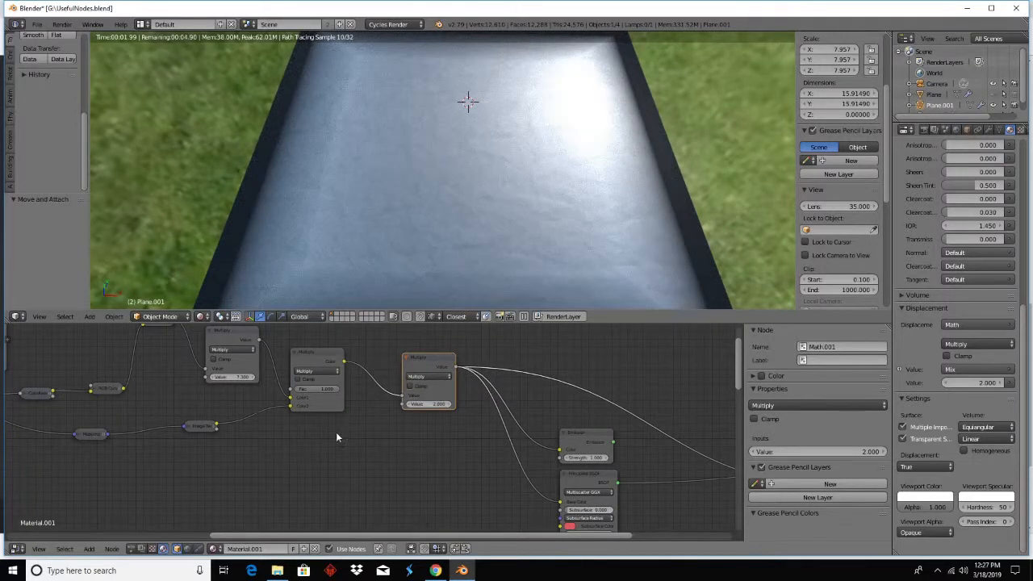
middle_drag(307, 458, 422, 436)
scroll(422, 443, down, 4)
scroll(372, 428, down, 2)
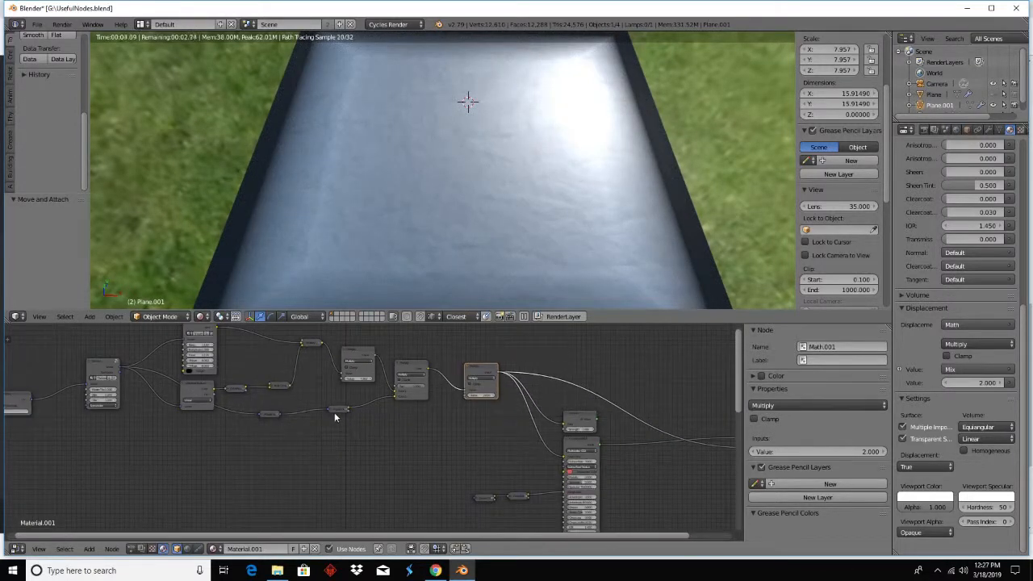
drag(335, 414, 321, 413)
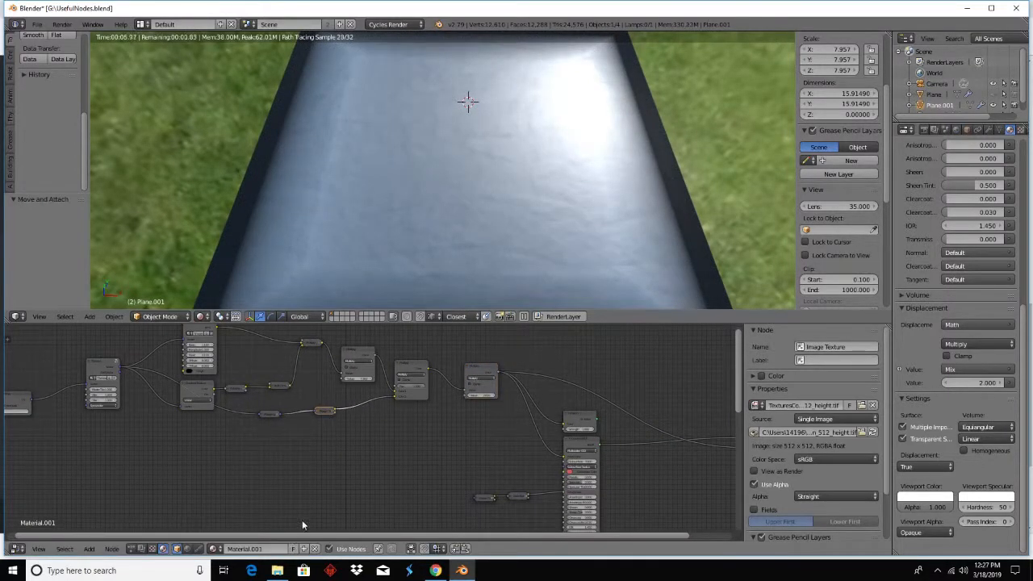
- Add the leather albedo image as a texture, feed it from the Mapping node into Base Color, and collapse it near the shader
click(277, 571)
drag(382, 202, 352, 417)
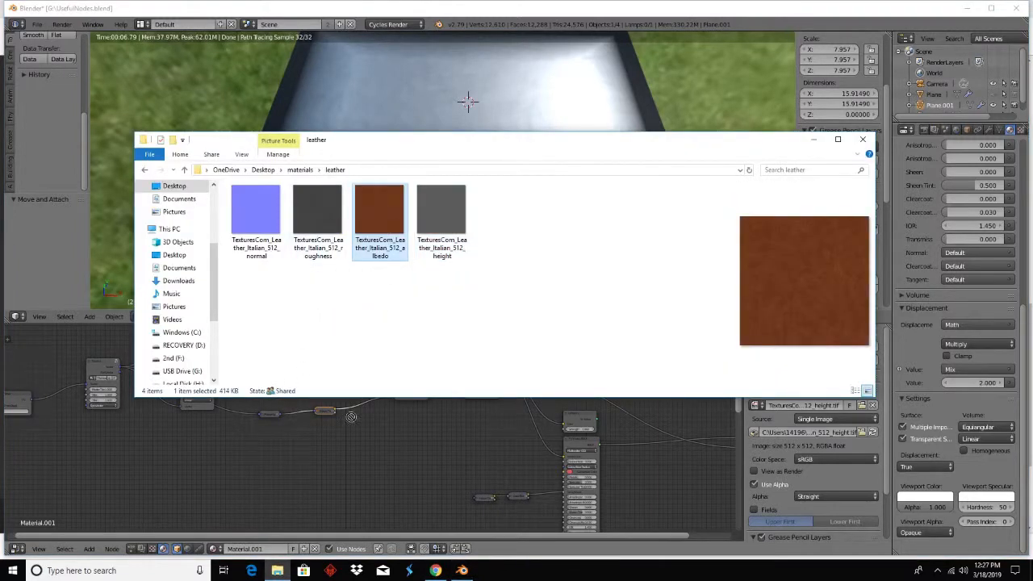
drag(398, 448, 408, 440)
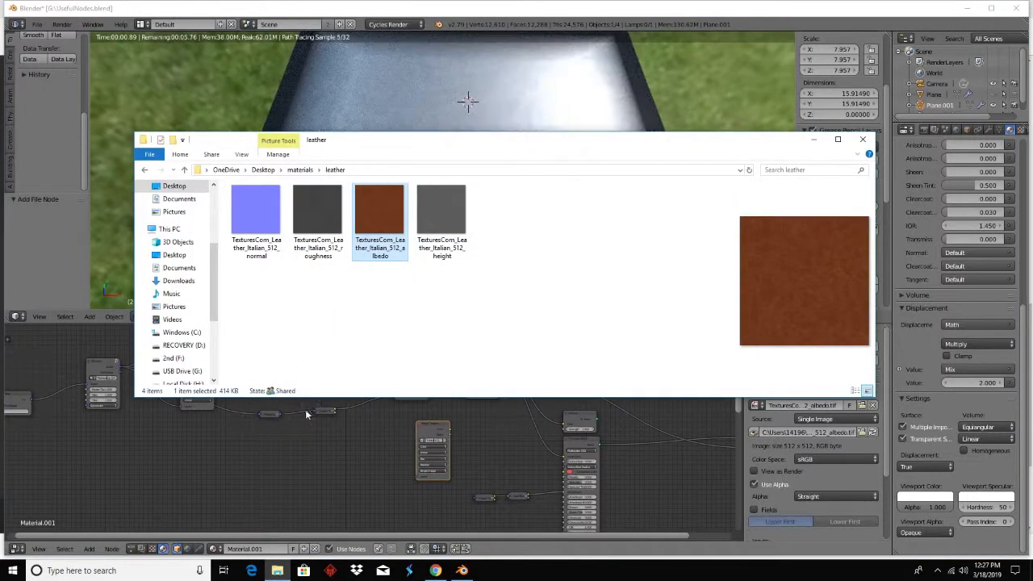
drag(279, 414, 414, 473)
drag(450, 431, 565, 447)
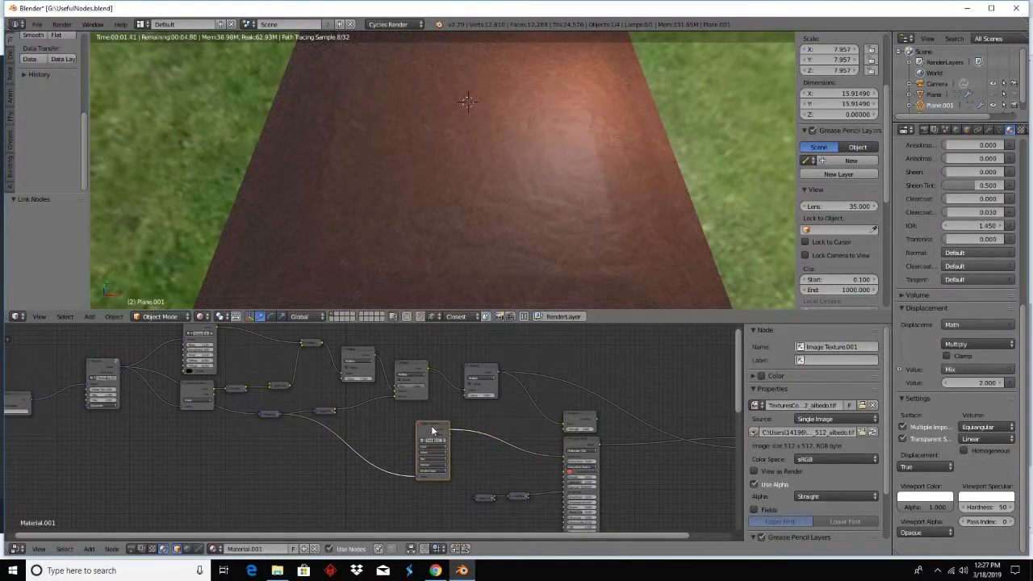
drag(433, 431, 509, 426)
key(h)
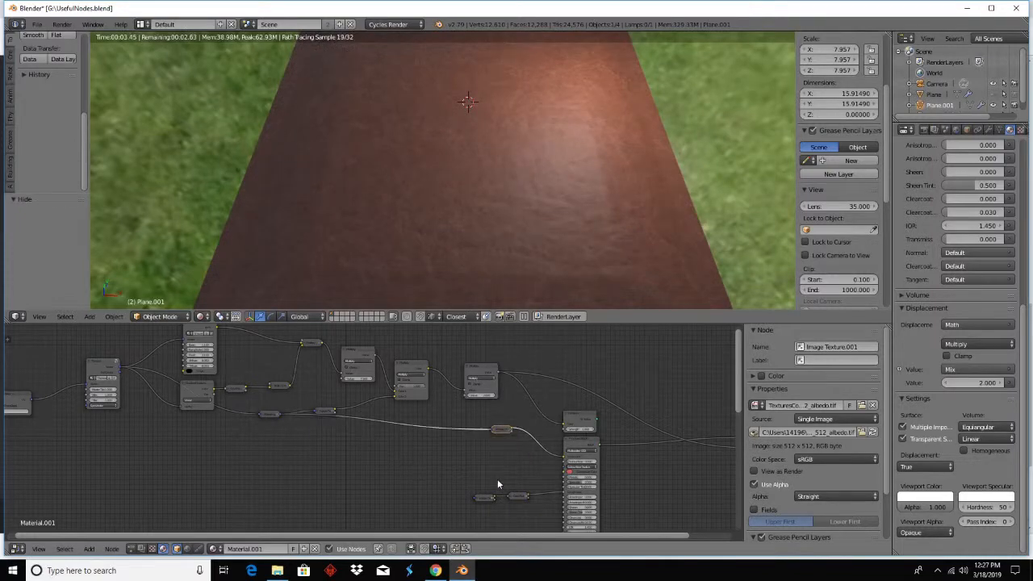
- Delete the ColorRamp and its source node feeding Roughness, and connect the leather roughness image texture there instead
click(484, 499)
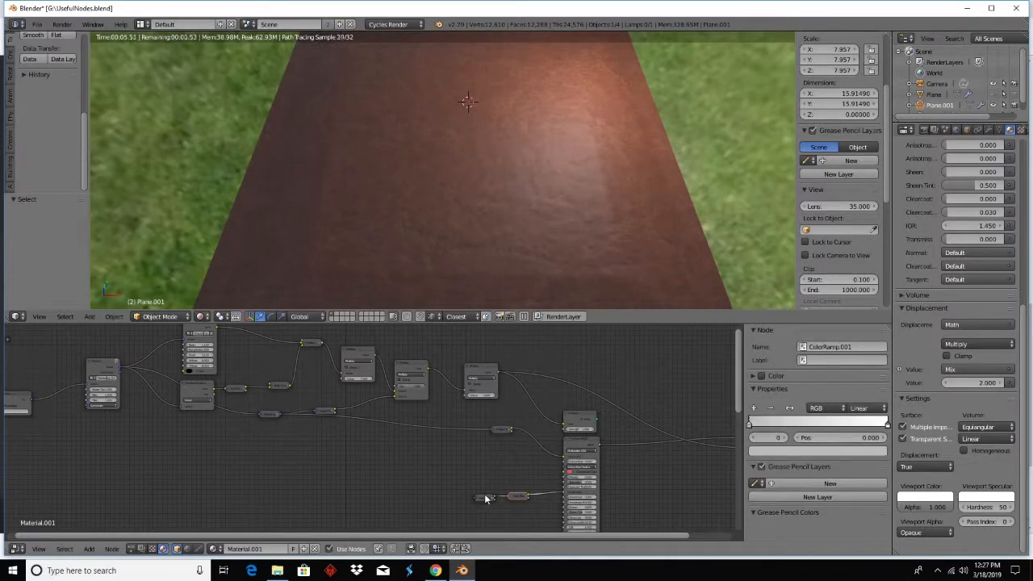
key(x)
click(277, 571)
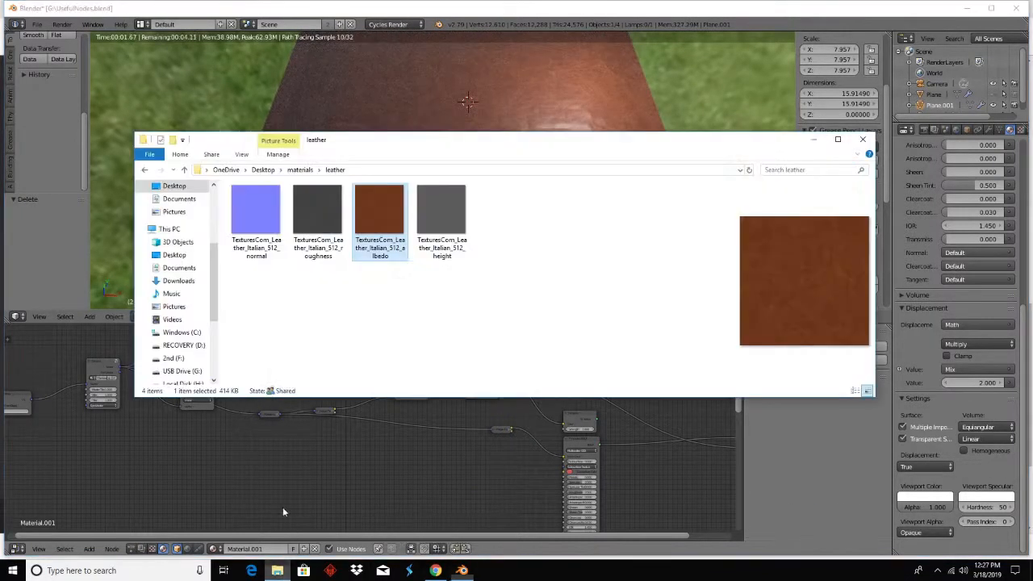
drag(324, 225, 545, 479)
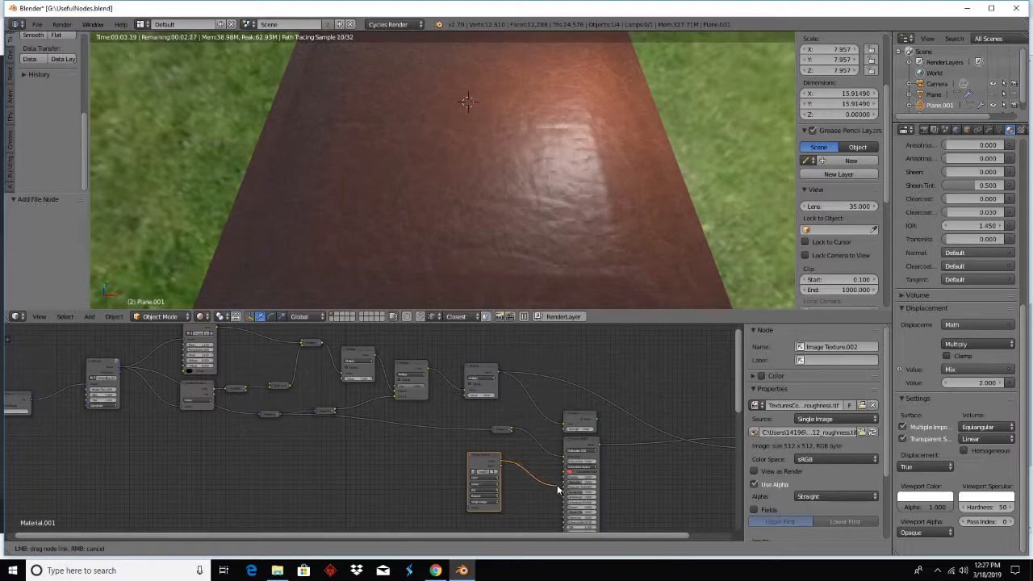
drag(560, 491, 562, 492)
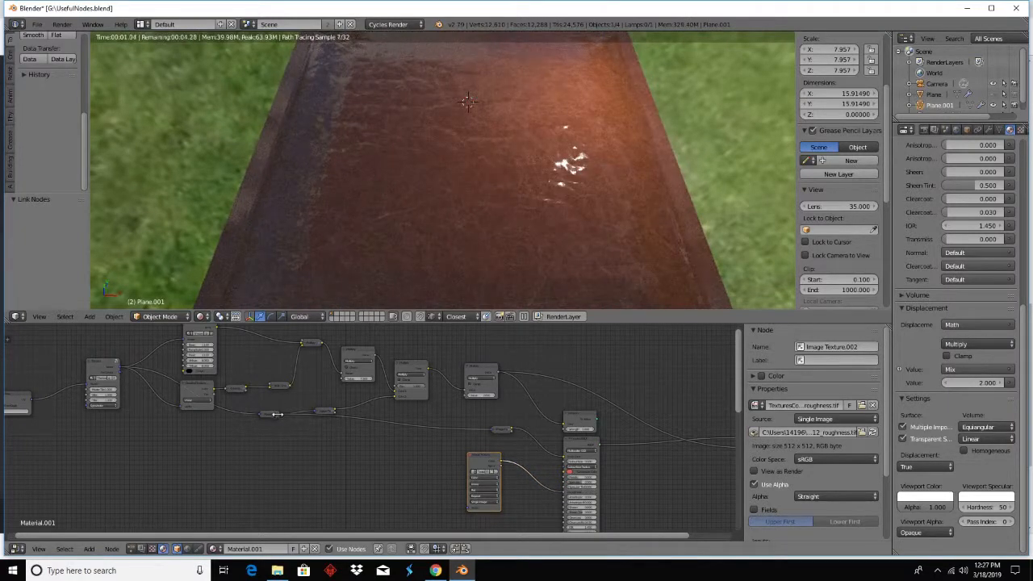
- Connect the Mapping node to the roughness texture's Vector, collapse the texture node, and place it nearer the Principled BSDF
drag(279, 413, 467, 507)
click(472, 456)
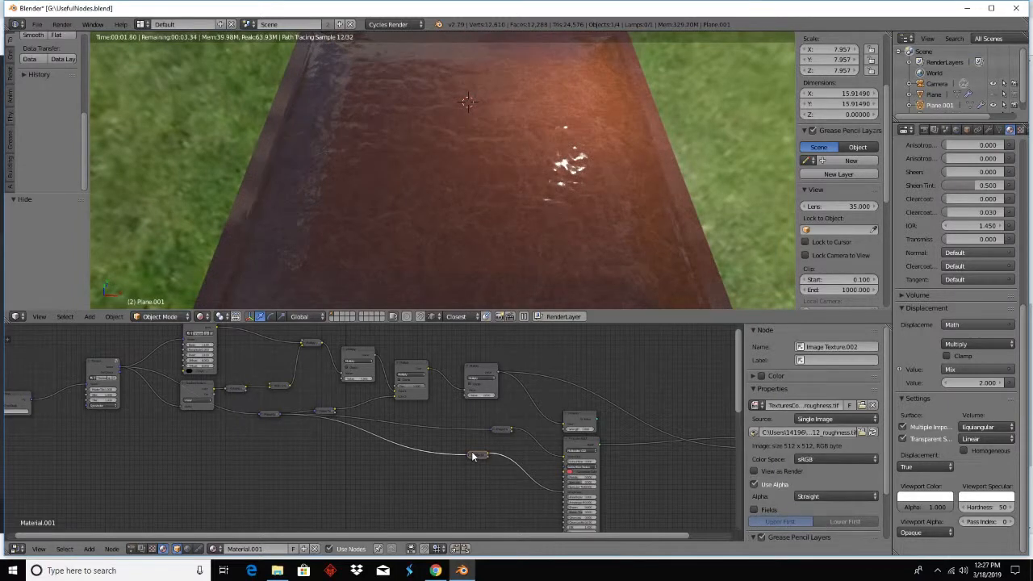
drag(475, 456, 513, 474)
- Rearrange the height Image Texture and Mapping nodes, leaving Mapping collapsed below the main node chain
drag(323, 414, 326, 404)
click(262, 414)
drag(263, 417, 259, 433)
drag(325, 406, 330, 410)
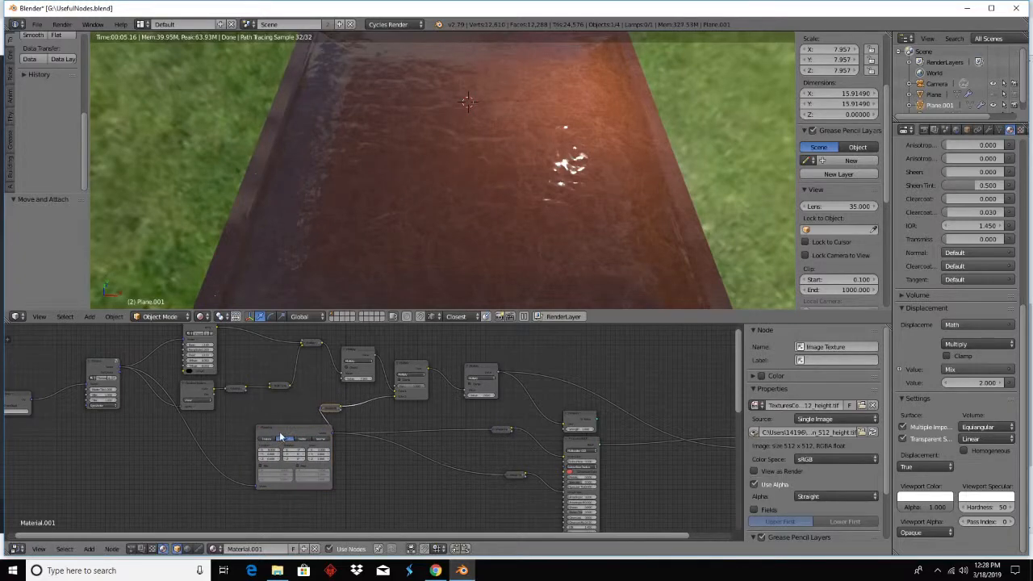
click(260, 433)
key(h)
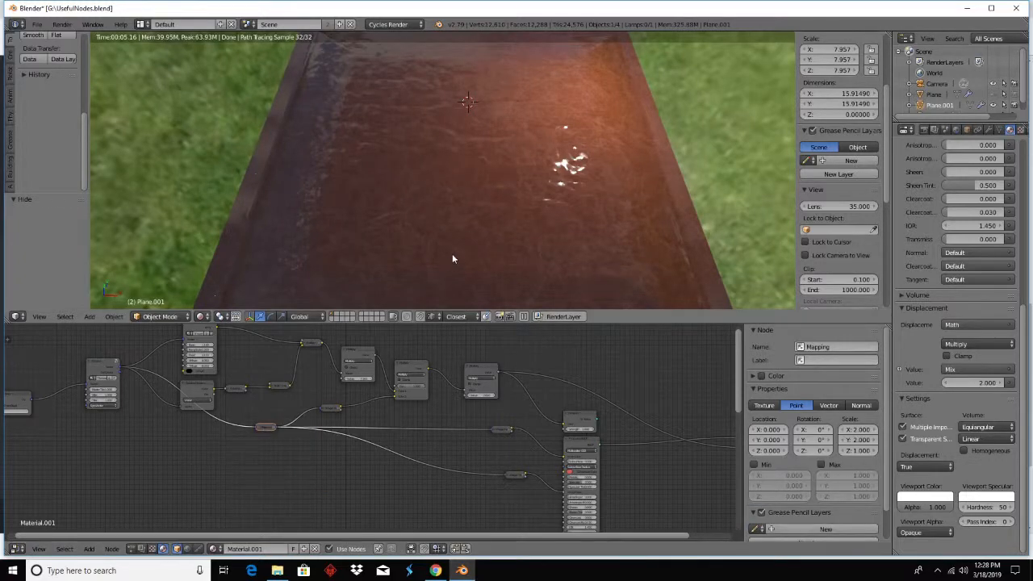
- Insert a ColorRamp between the leather roughness texture and the Principled BSDF's Roughness input
middle_drag(471, 242, 501, 221)
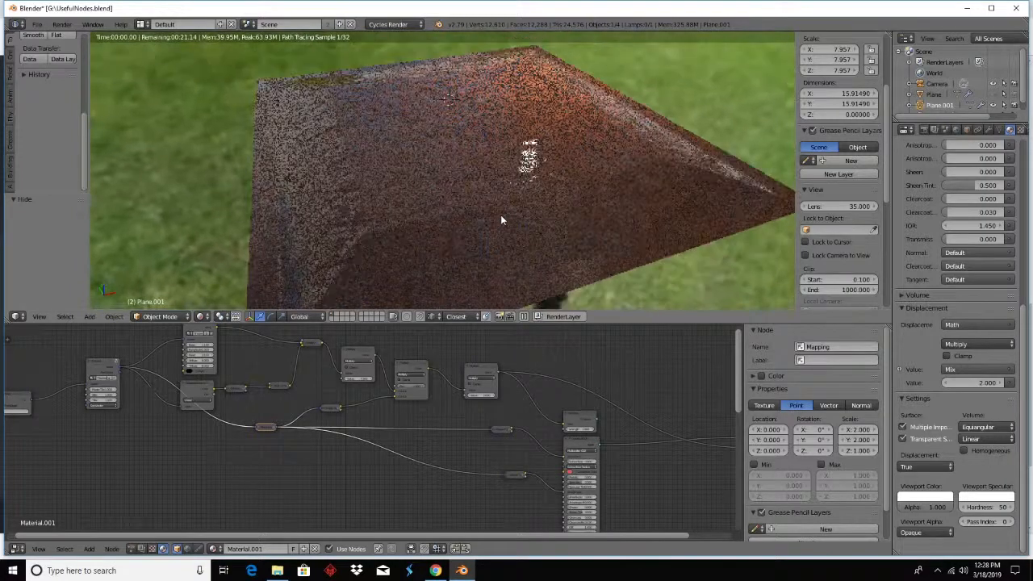
scroll(507, 289, up, 2)
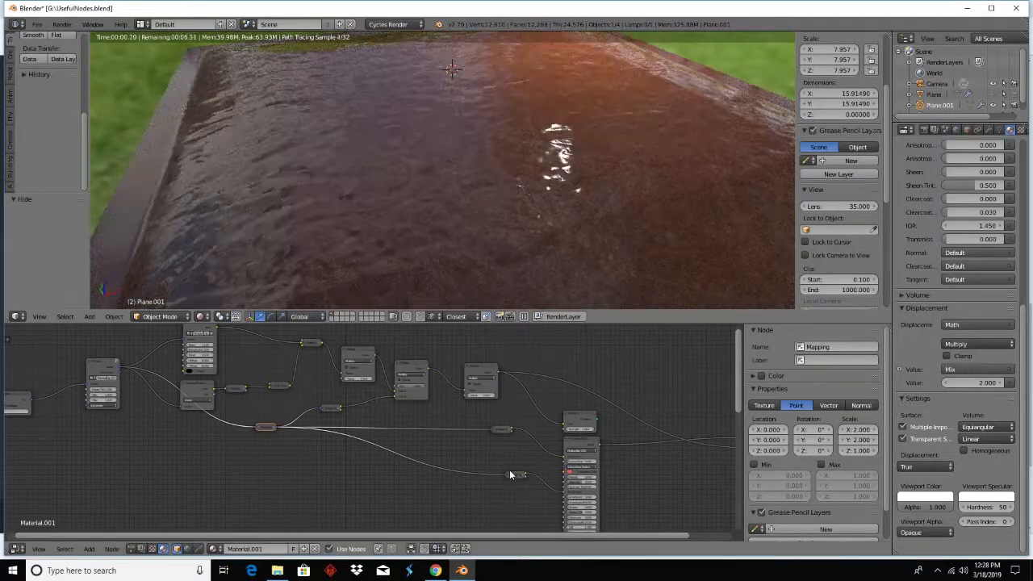
drag(511, 478, 471, 479)
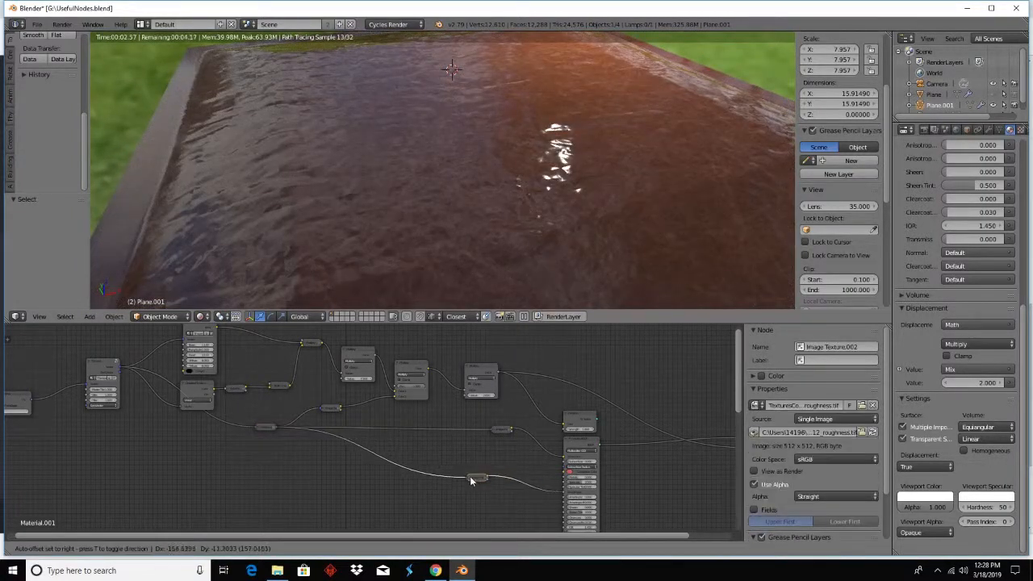
click(89, 549)
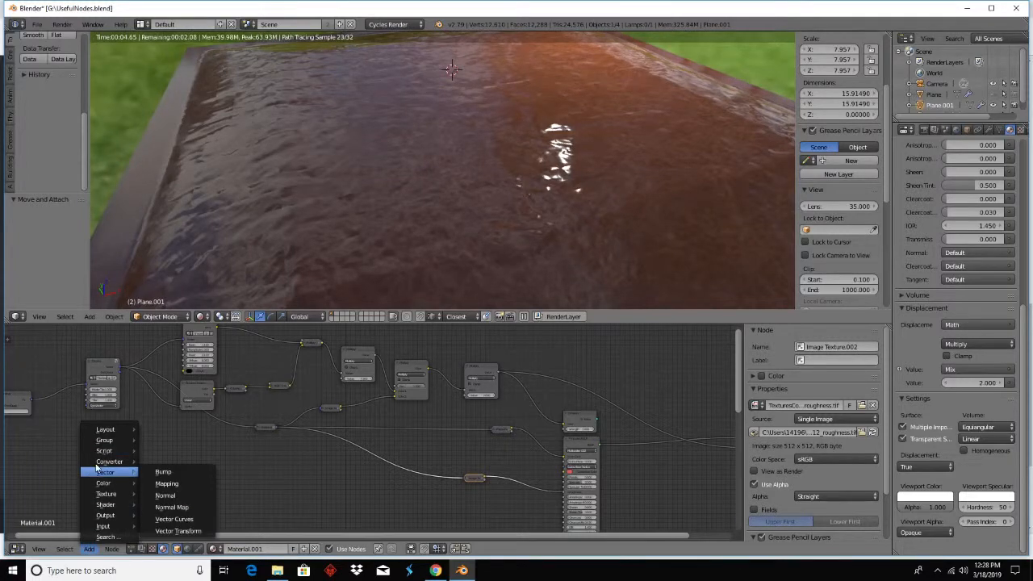
mouse_move(96, 462)
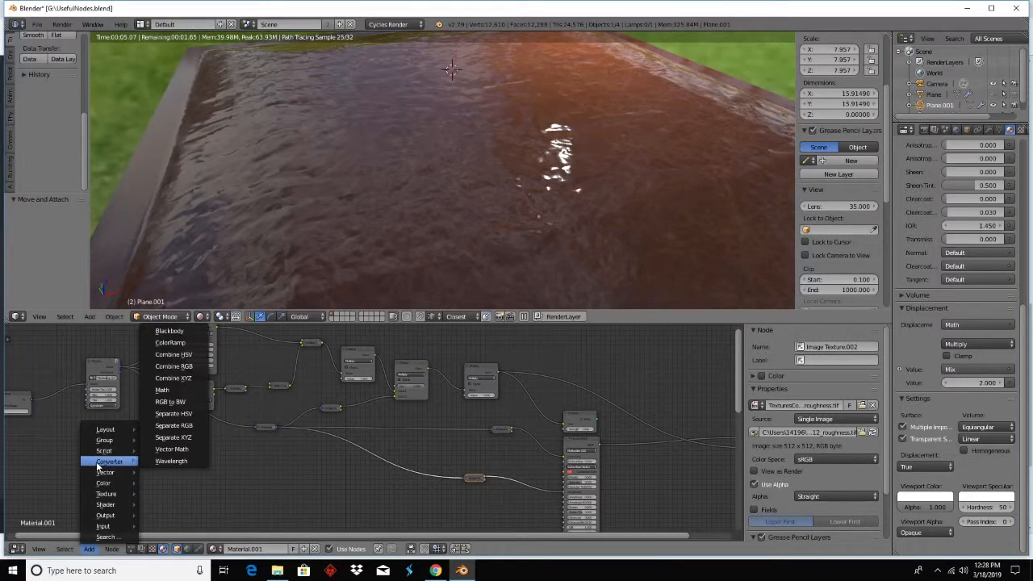
click(168, 344)
click(499, 506)
middle_drag(500, 507, 349, 476)
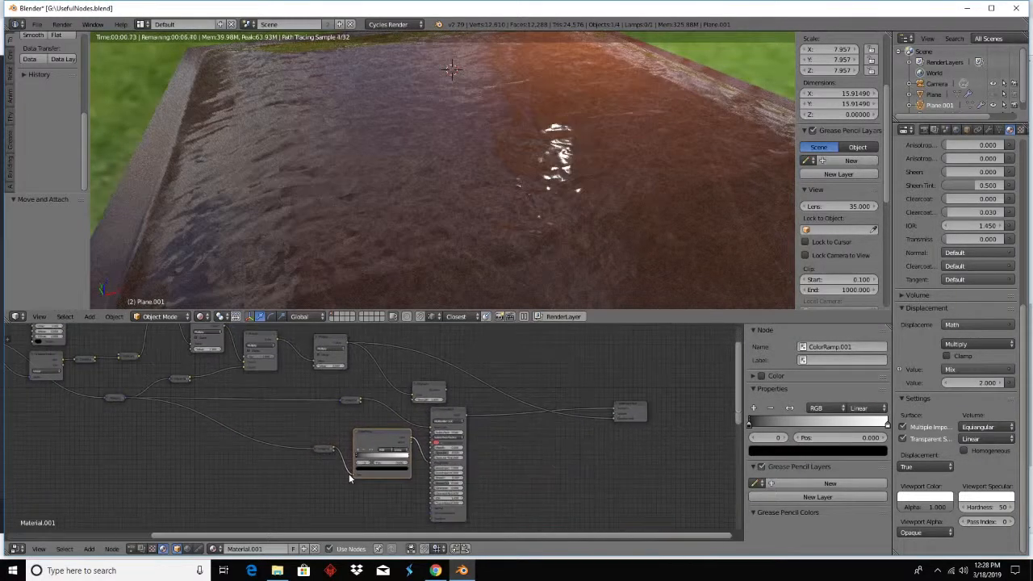
- Try adjusting the brightness of the white end stop on the roughness ColorRamp
scroll(381, 466, up, 9)
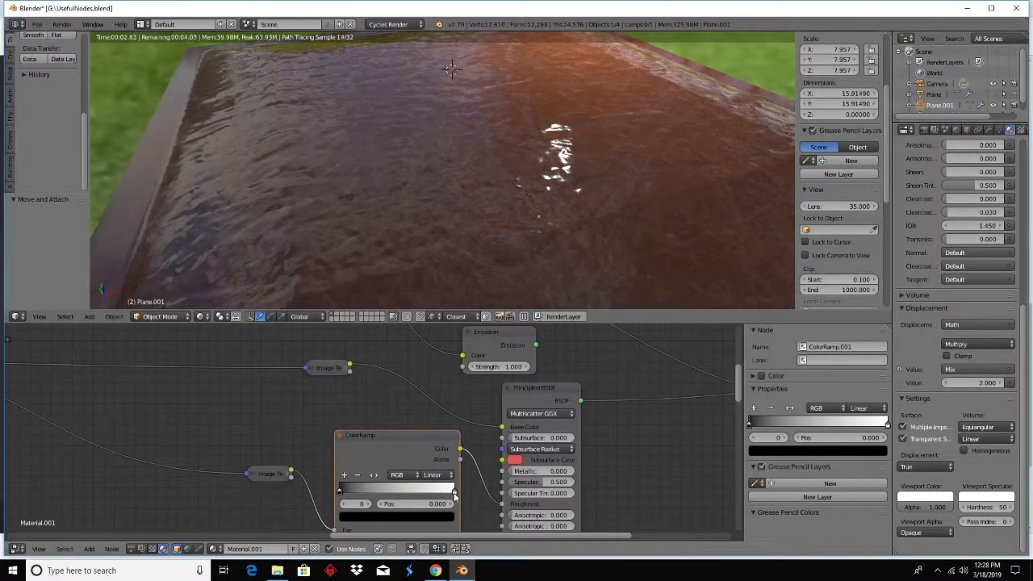
click(454, 493)
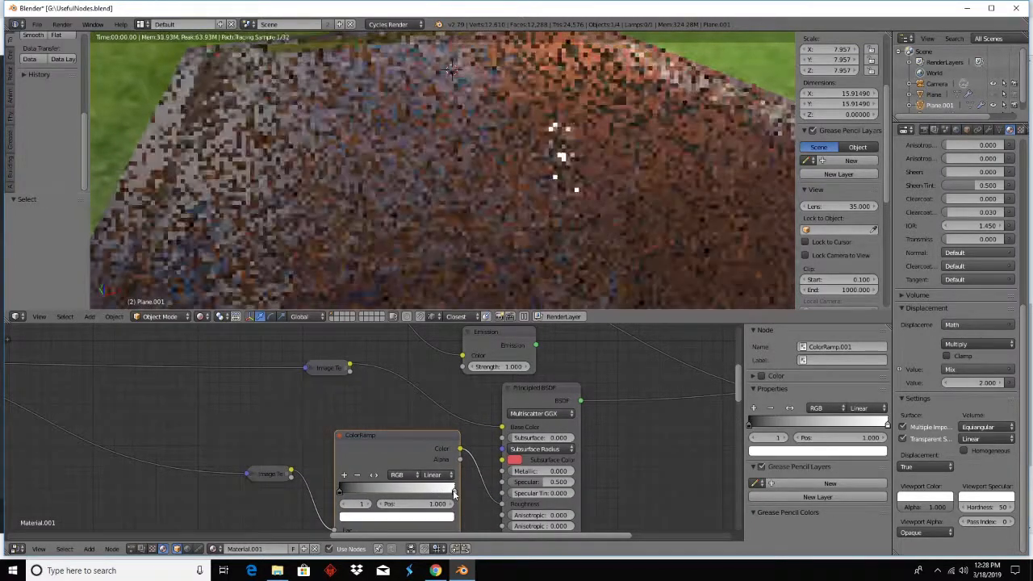
click(438, 517)
drag(430, 395, 430, 367)
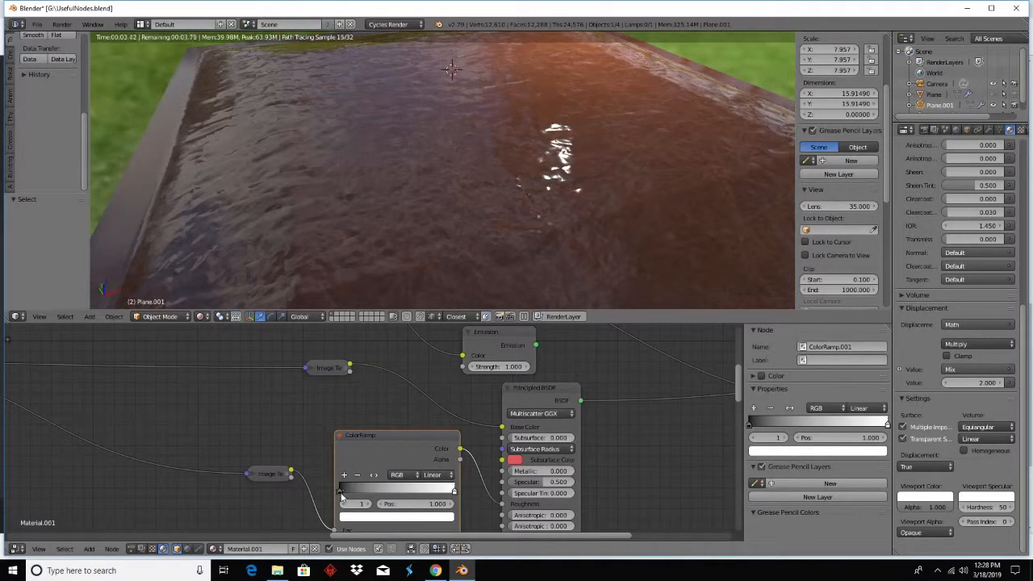
- Lighten the black start stop of the roughness ColorRamp to grey and refresh the rendered plane by toggling Edit Mode
click(340, 491)
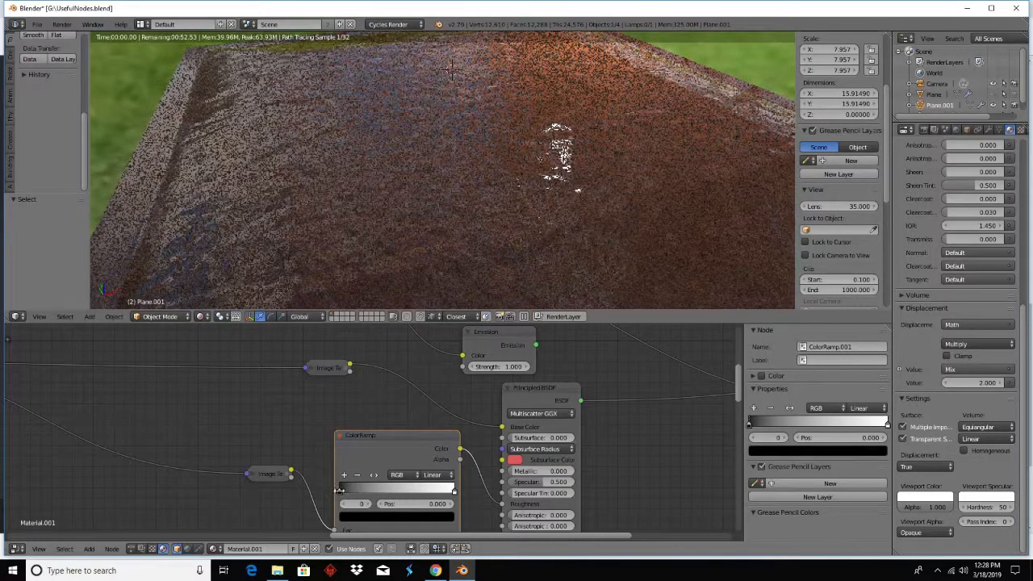
click(368, 517)
drag(430, 415, 431, 396)
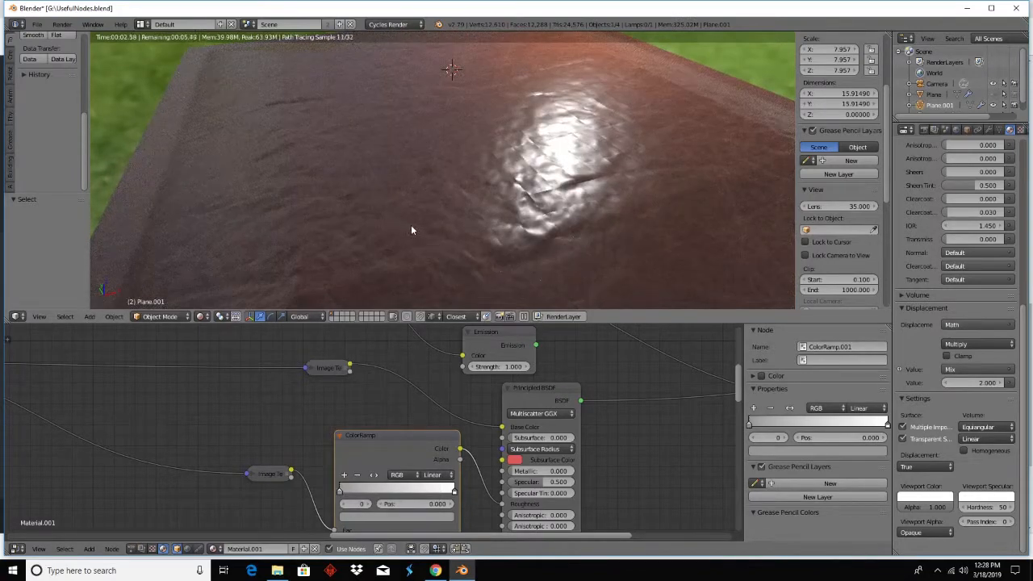
middle_drag(468, 247, 468, 255)
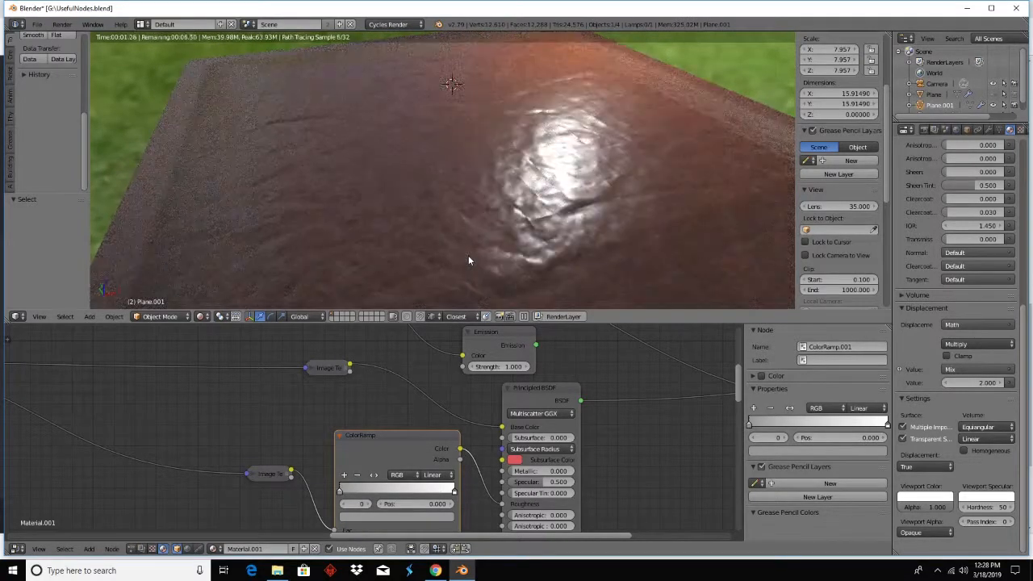
key(Tab)
key(Tab)
middle_drag(468, 260, 447, 289)
scroll(455, 247, down, 2)
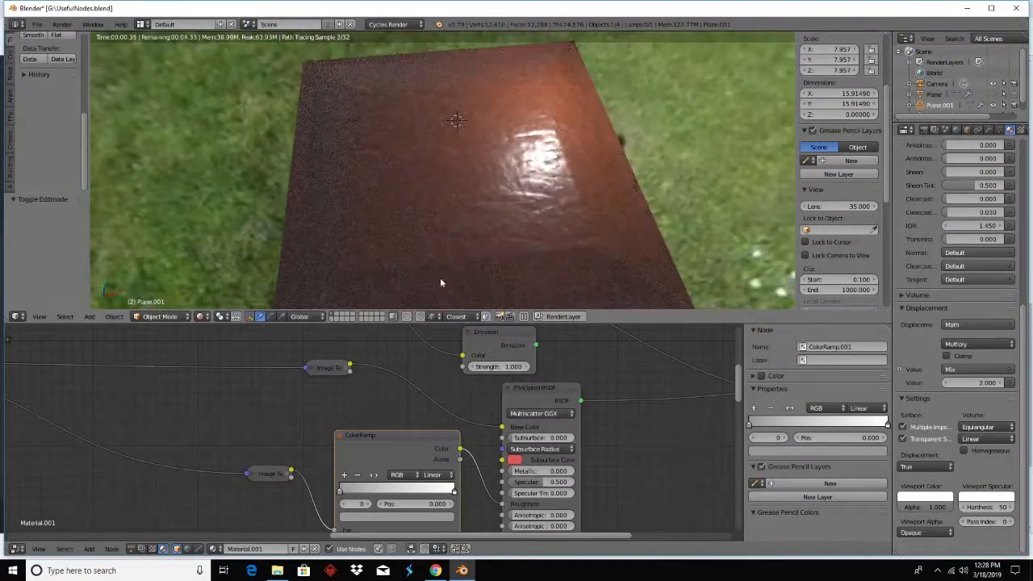
- Collapse the roughness ColorRamp node and place it between the roughness texture and the Principled BSDF
click(340, 436)
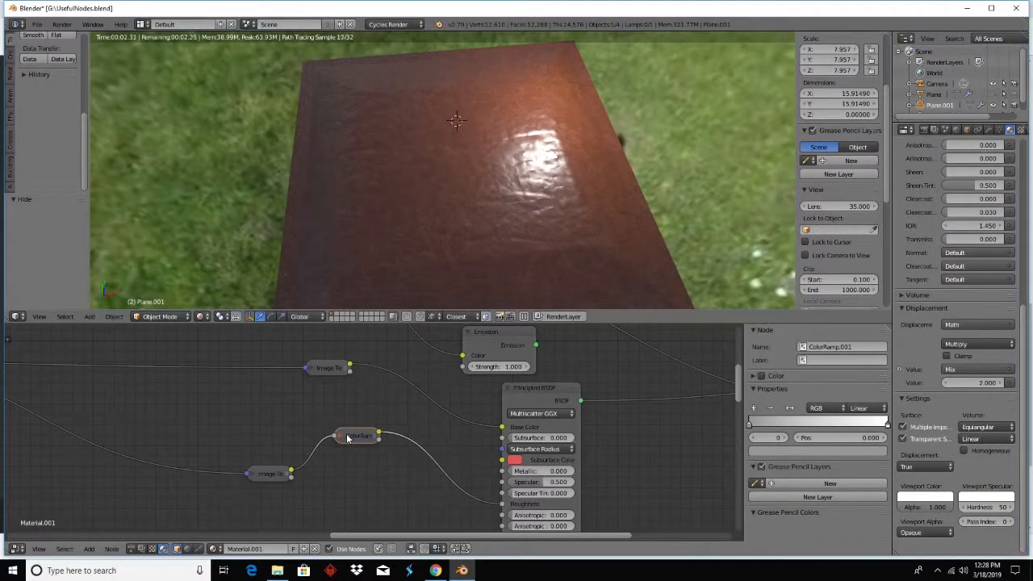
drag(347, 438, 386, 460)
scroll(473, 180, up, 3)
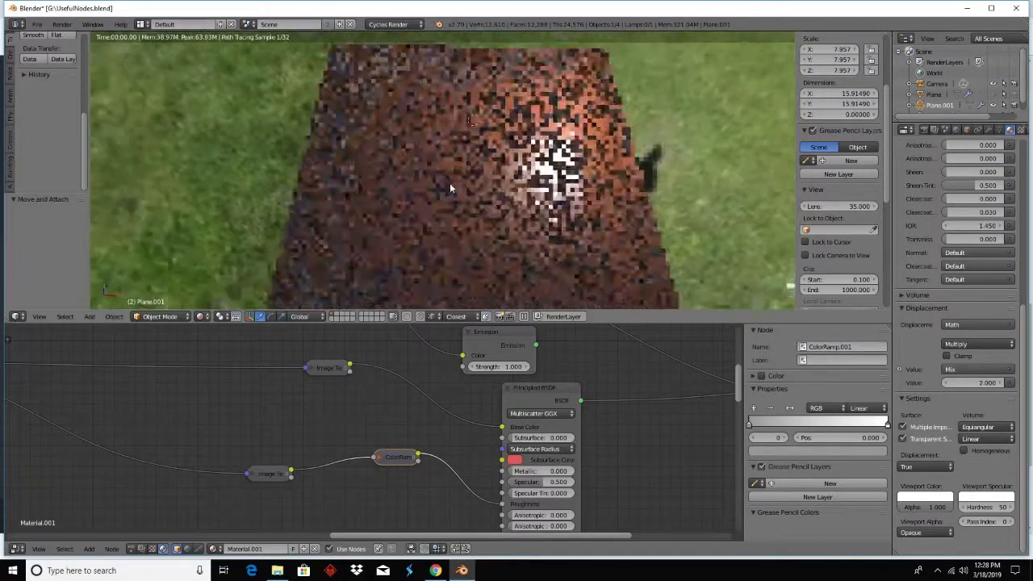
- Apply smooth shading to the displaced plane
click(33, 36)
click(36, 39)
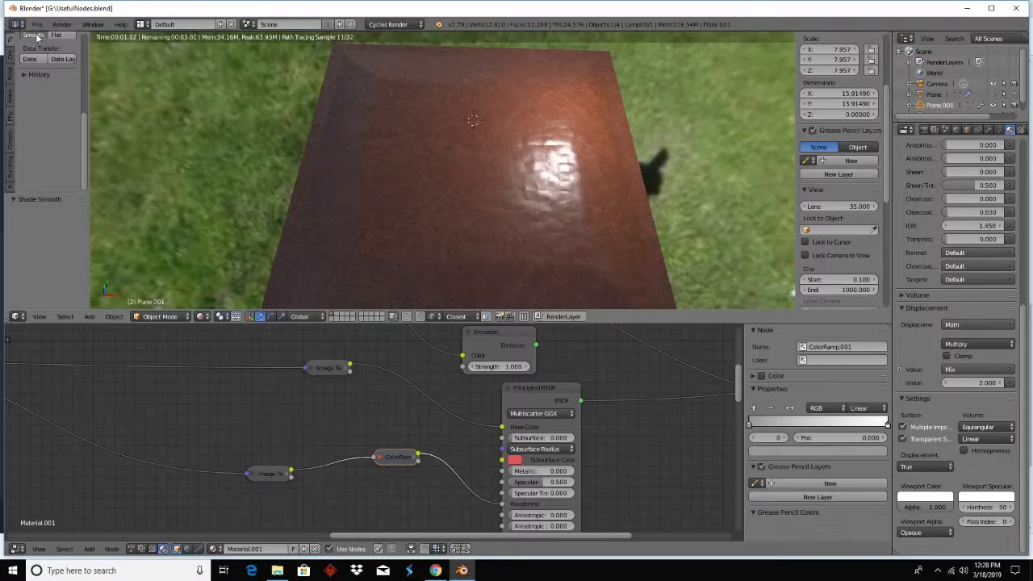
key(ctrl+z)
scroll(454, 224, up, 2)
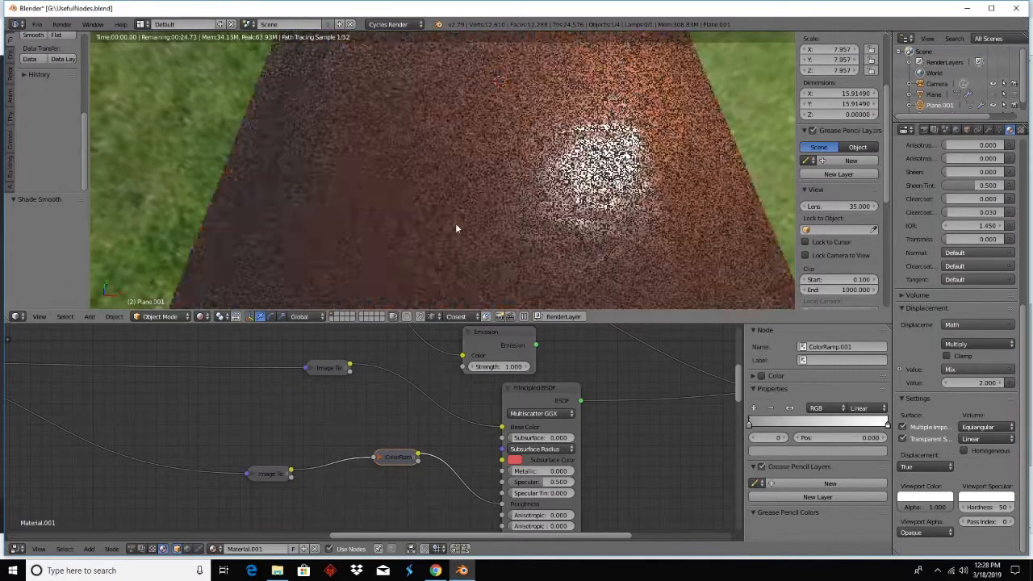
mouse_move(455, 224)
middle_down()
mouse_move(439, 212)
mouse_move(437, 252)
mouse_move(448, 233)
middle_up()
scroll(437, 255, down, 1)
scroll(436, 257, down, 3)
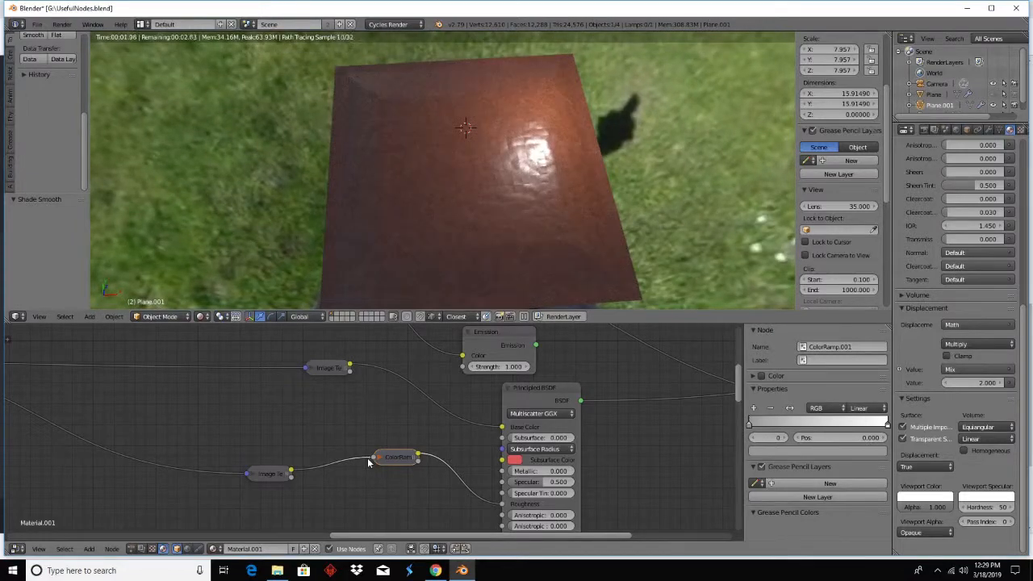
- Move the collapsed ColorRamp and roughness Image Texture nodes closer to the Principled BSDF's Roughness input
drag(390, 463, 436, 510)
drag(259, 477, 356, 491)
middle_drag(410, 143, 404, 202)
- Connect the Emission node to the Material Output's Surface to preview the height map on the plane
middle_drag(157, 411, 283, 420)
scroll(292, 418, down, 4)
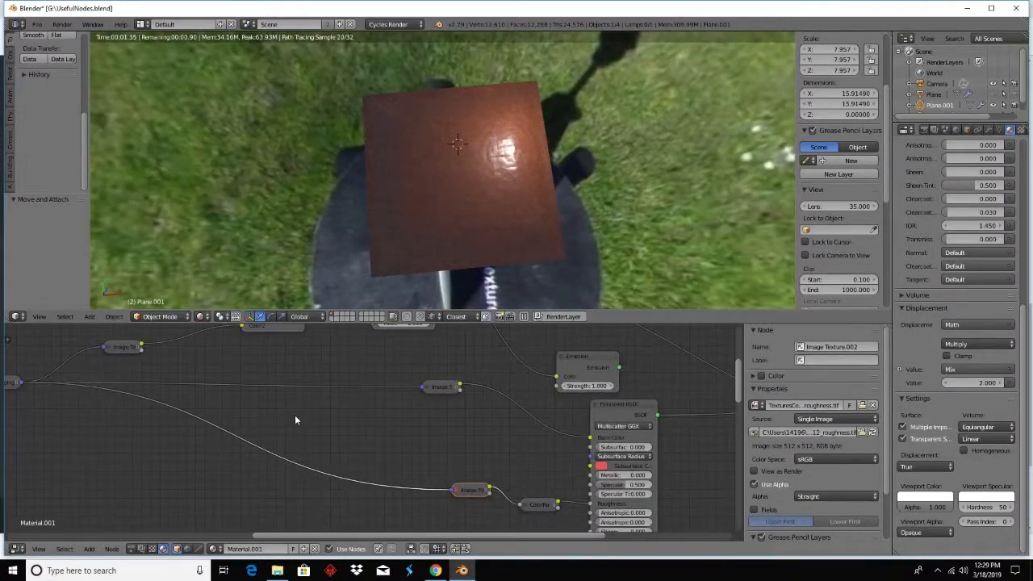
middle_drag(516, 401, 304, 413)
drag(358, 393, 602, 419)
middle_drag(168, 416, 387, 450)
middle_drag(122, 409, 353, 443)
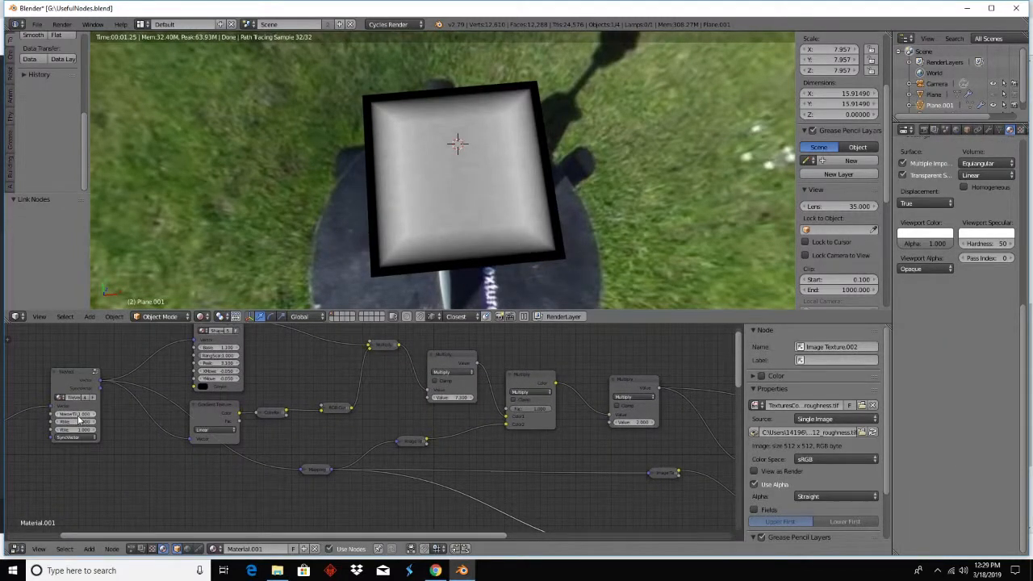
- Set the TileVect node's MasterTile to 4
click(77, 415)
key(Return)
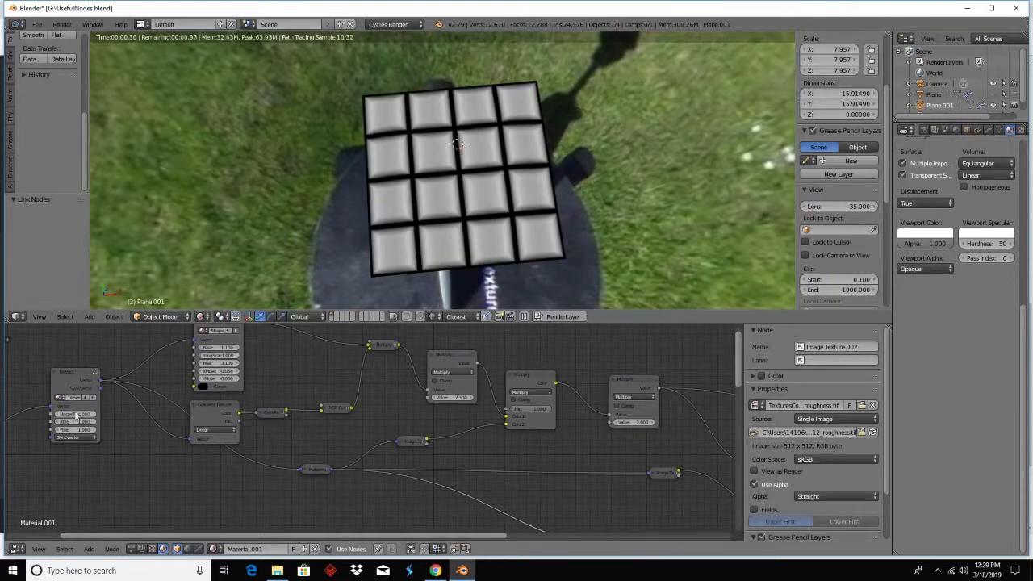
middle_drag(440, 190, 448, 219)
scroll(201, 464, down, 2)
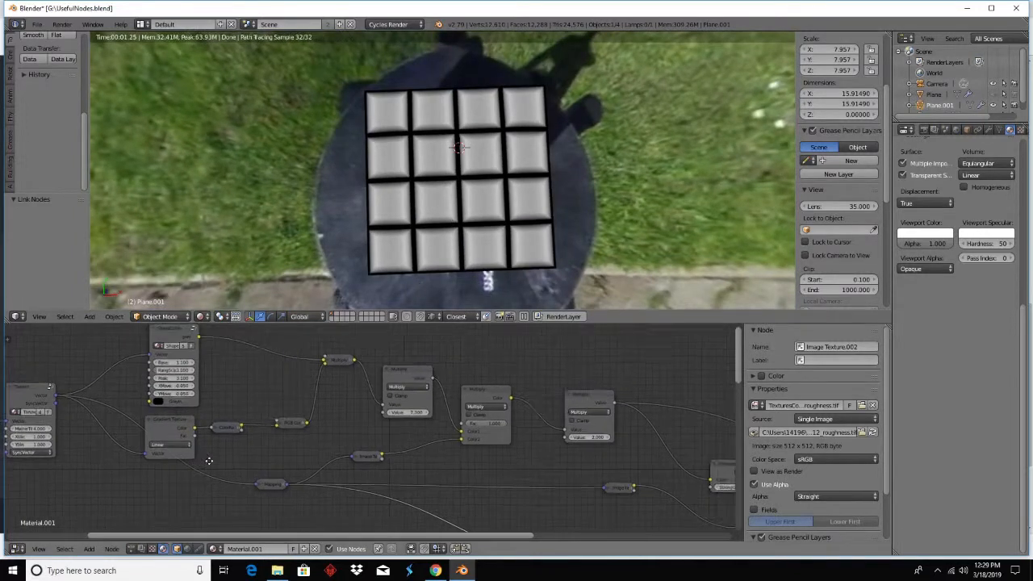
- Add a Checker Texture below the TileVect node, and set both its Scale and the TileVect MasterTile to 2
click(88, 549)
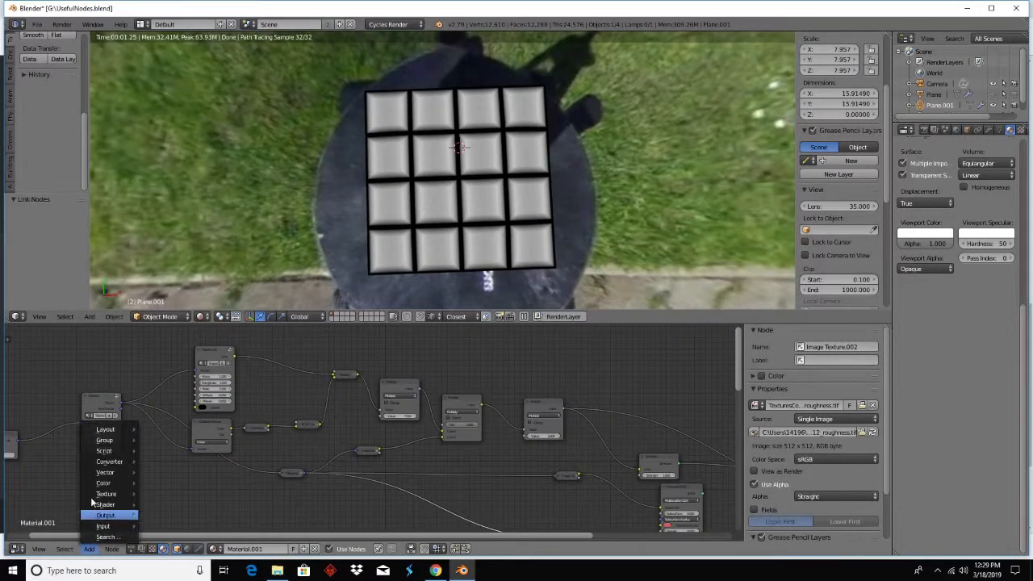
mouse_move(94, 482)
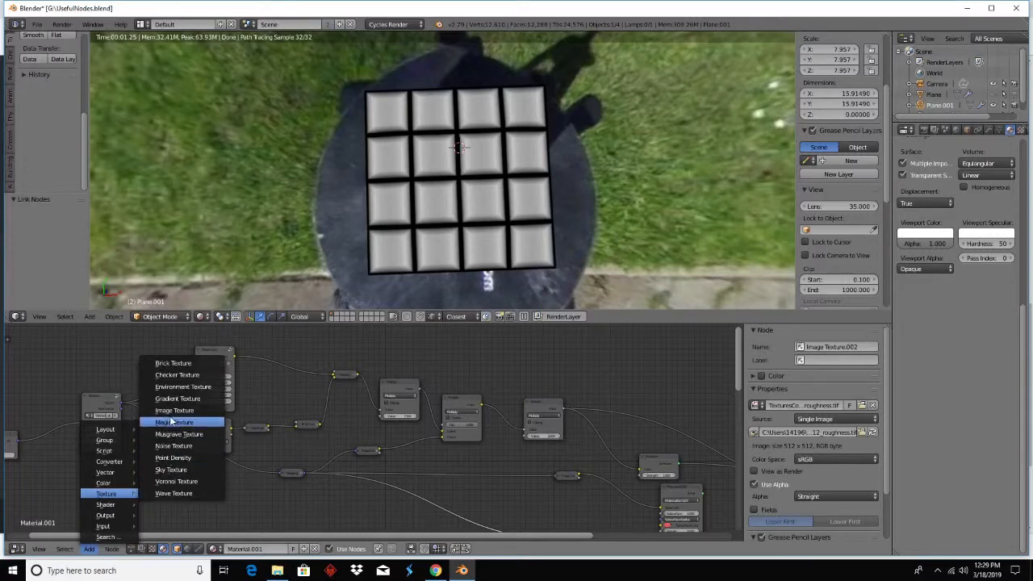
click(174, 374)
click(123, 472)
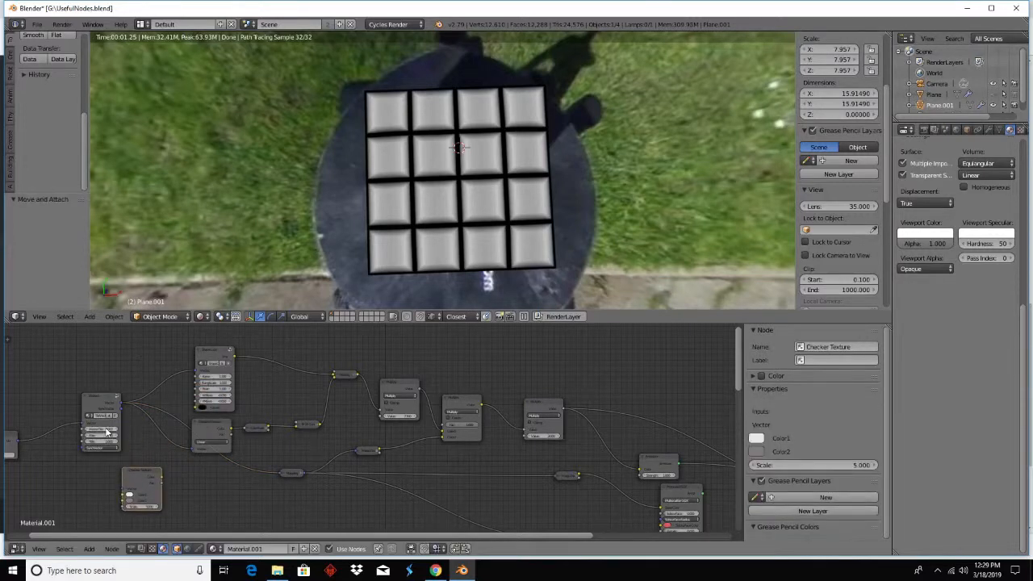
key(Return)
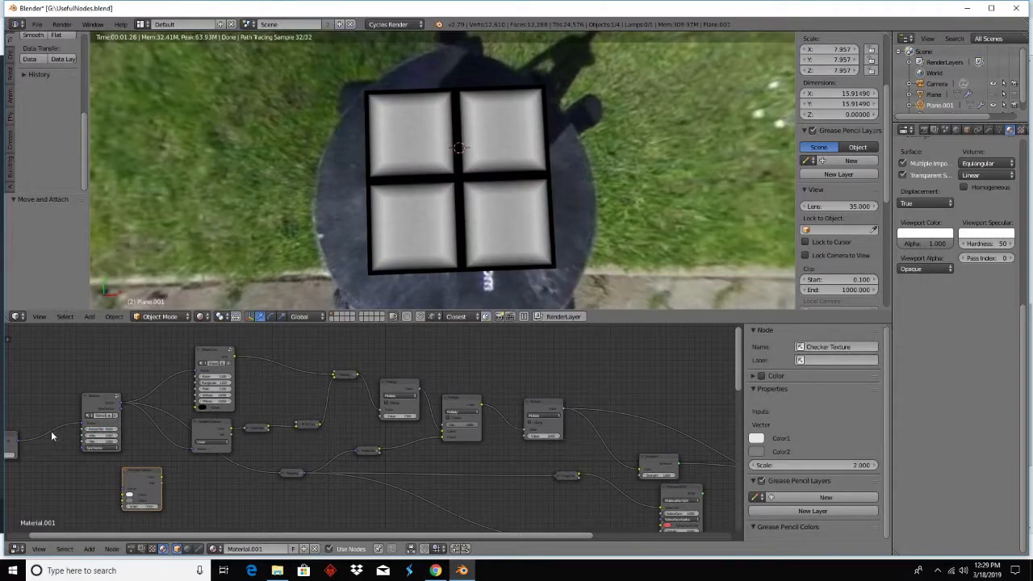
- Insert a Reroute on the link feeding TileVect's Vector and connect it to the Checker Texture's Vector input
drag(19, 444, 83, 489)
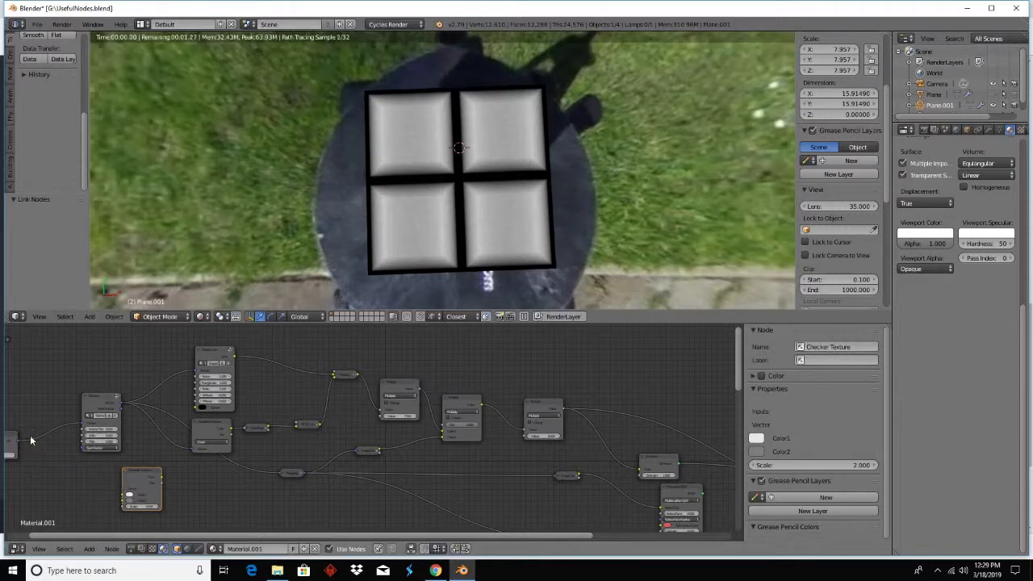
click(88, 549)
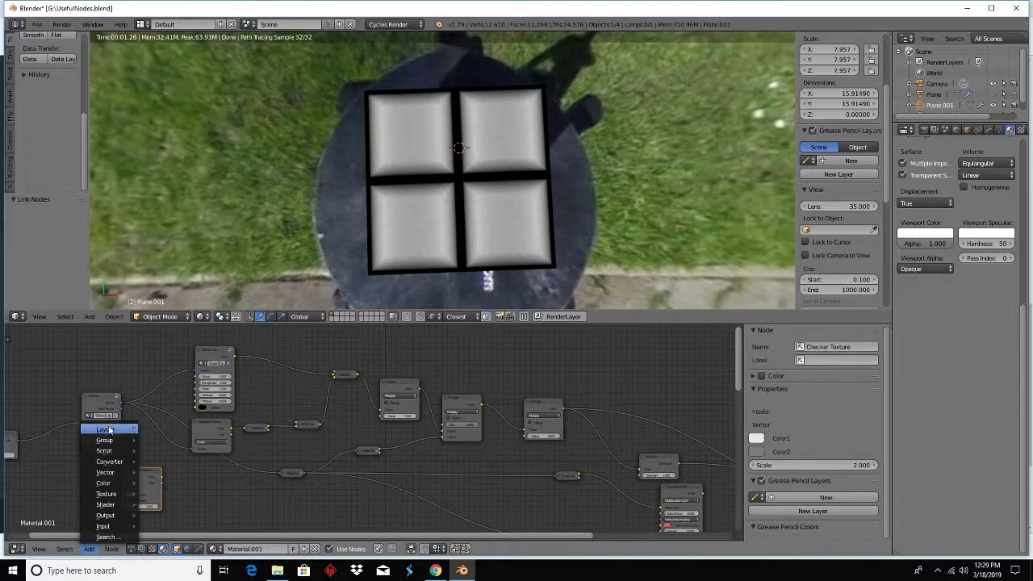
mouse_move(108, 441)
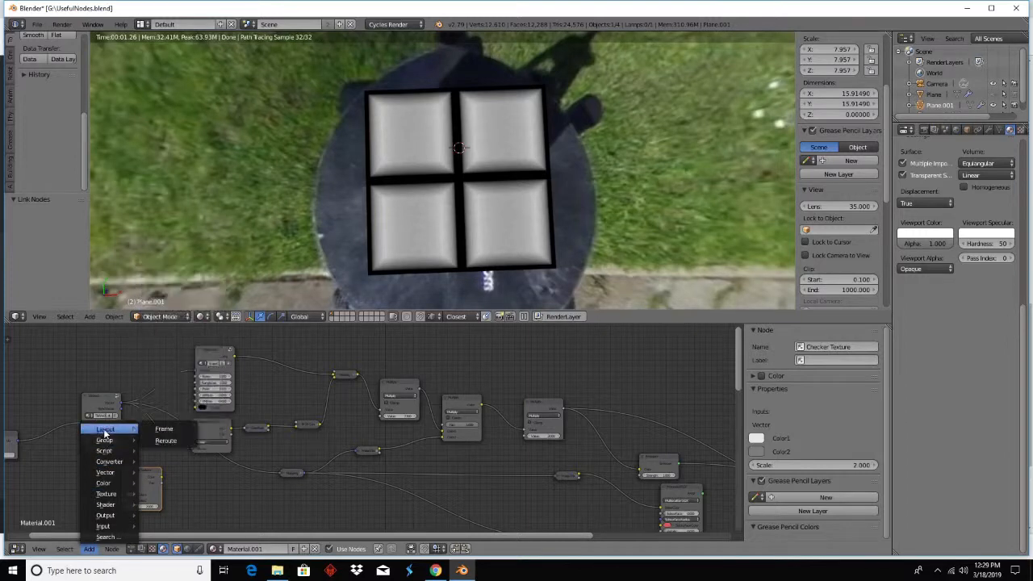
click(166, 440)
click(54, 432)
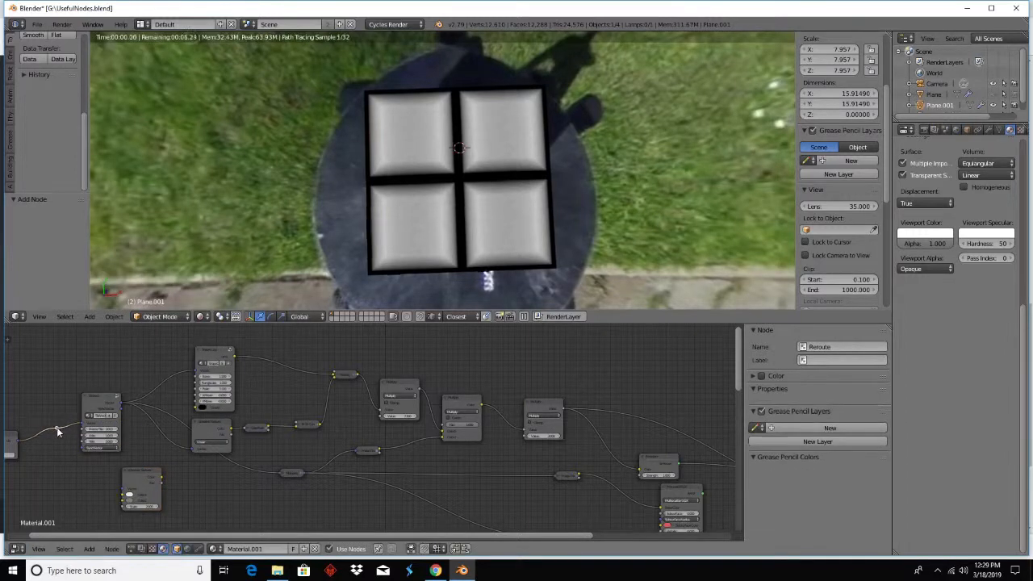
drag(54, 432, 122, 491)
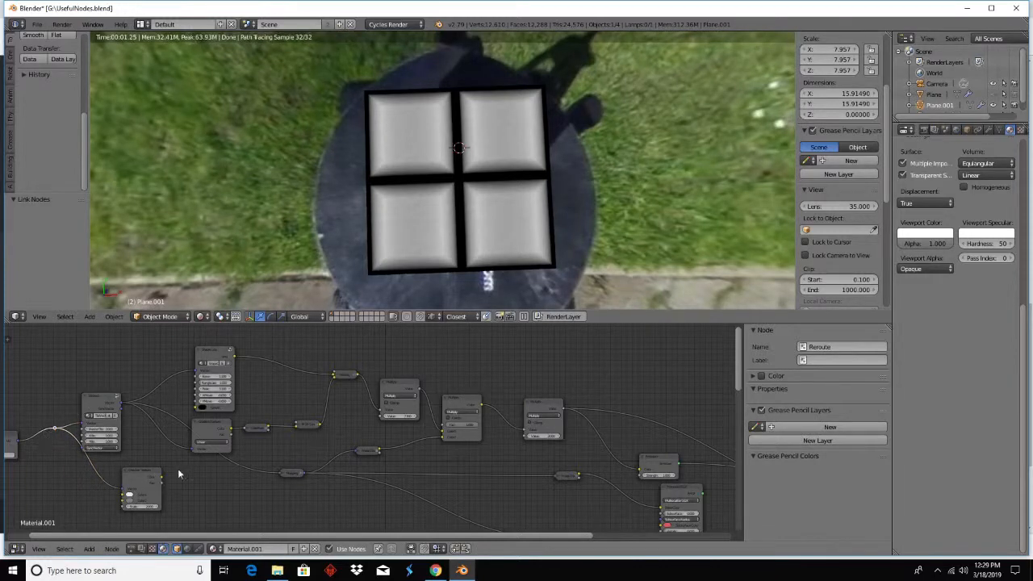
- Move the Checker Texture below the Gradient Texture and connect its Color to the Emission node for preview
middle_drag(195, 474, 57, 474)
scroll(55, 473, down, 3)
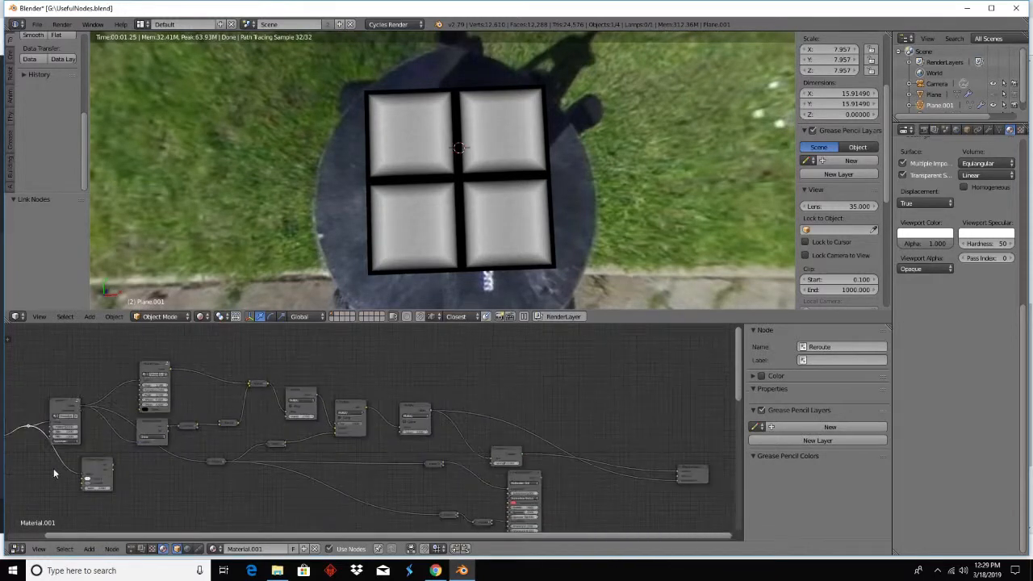
drag(90, 464, 490, 462)
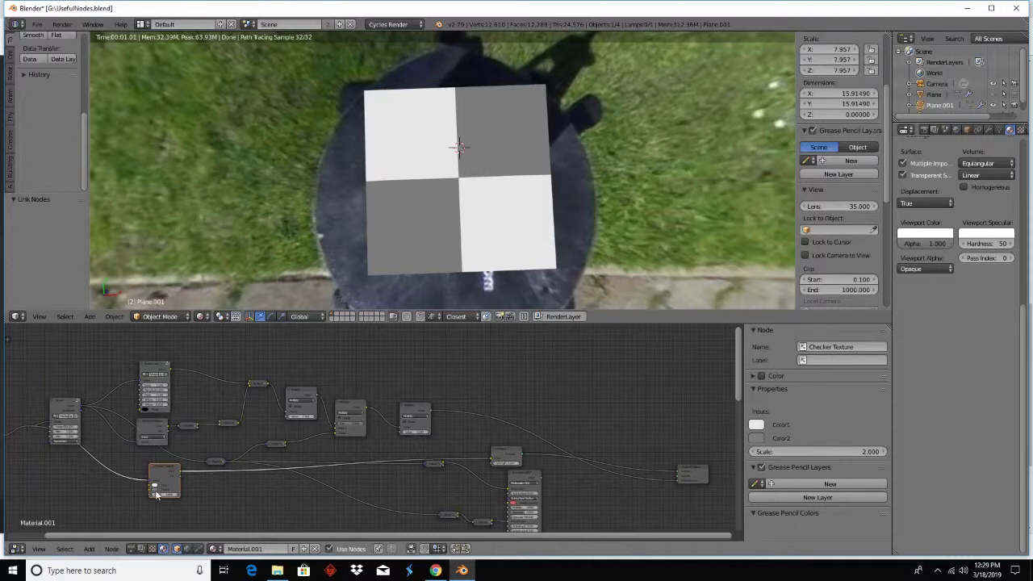
- Set the Checker Texture's Color2 to black and Color1 to pure white
click(156, 493)
mouse_move(190, 441)
mouse_down()
mouse_move(190, 426)
mouse_move(190, 457)
mouse_up()
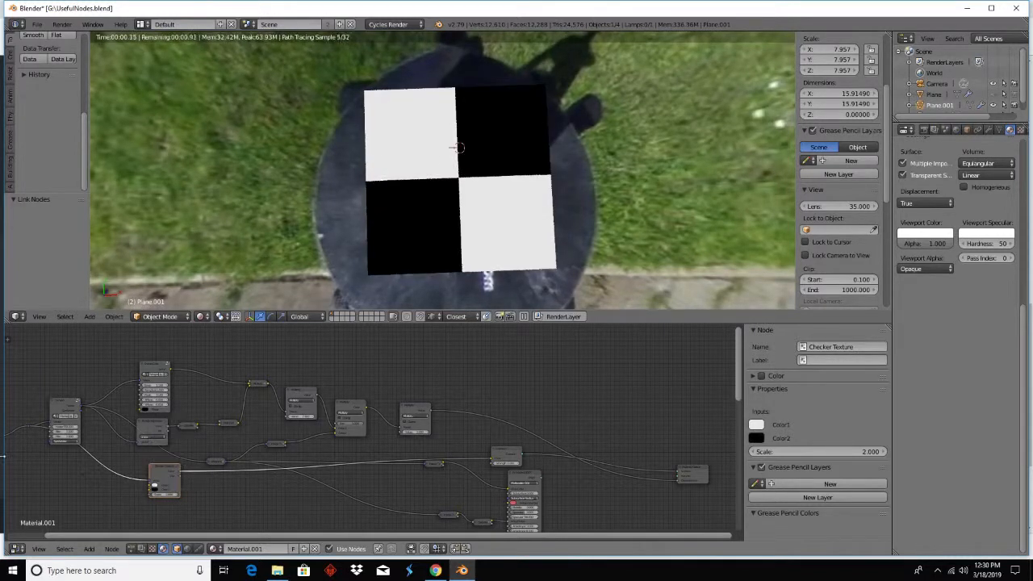
scroll(169, 485, up, 2)
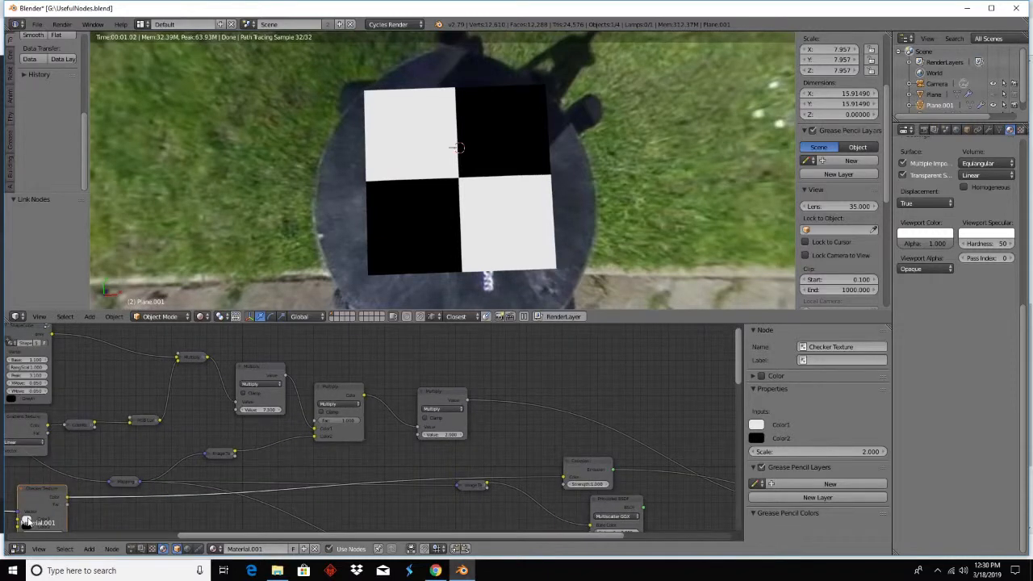
click(27, 521)
drag(83, 423, 83, 417)
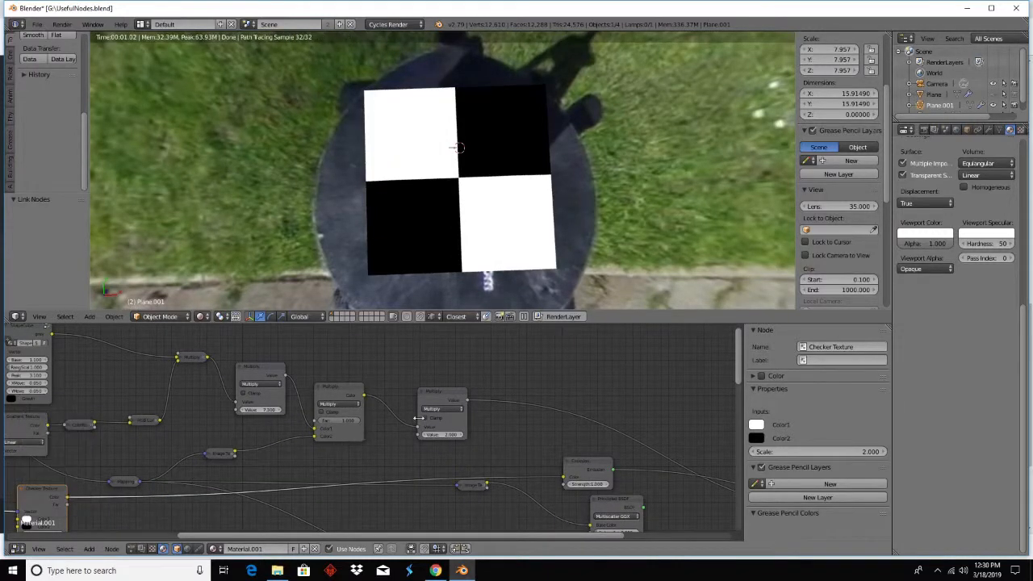
- Duplicate the final Multiply node into the displacement link and connect the Checker Texture's Color to its second Value
drag(450, 391, 442, 391)
middle_drag(306, 460, 320, 401)
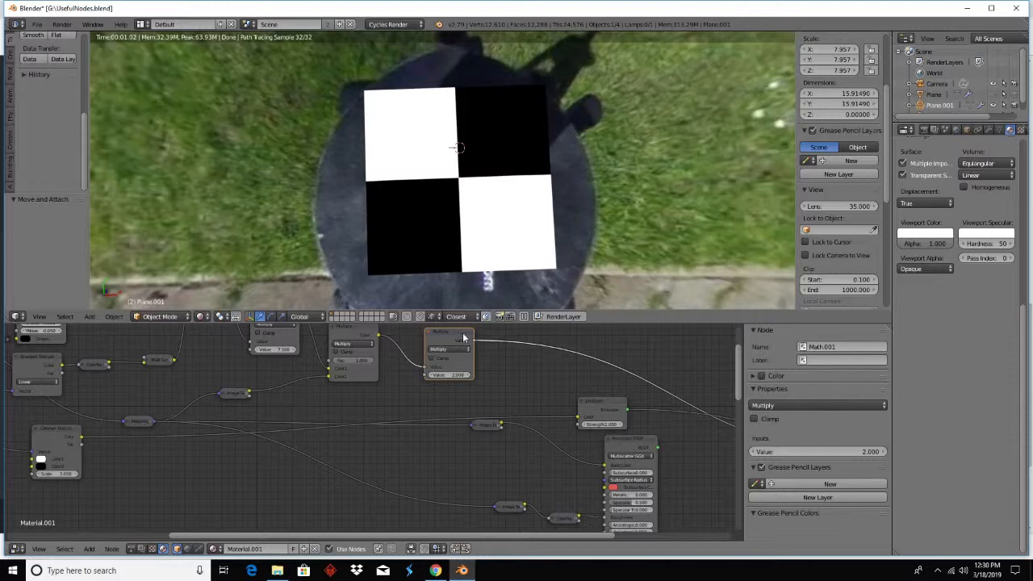
key(shift+d)
click(538, 341)
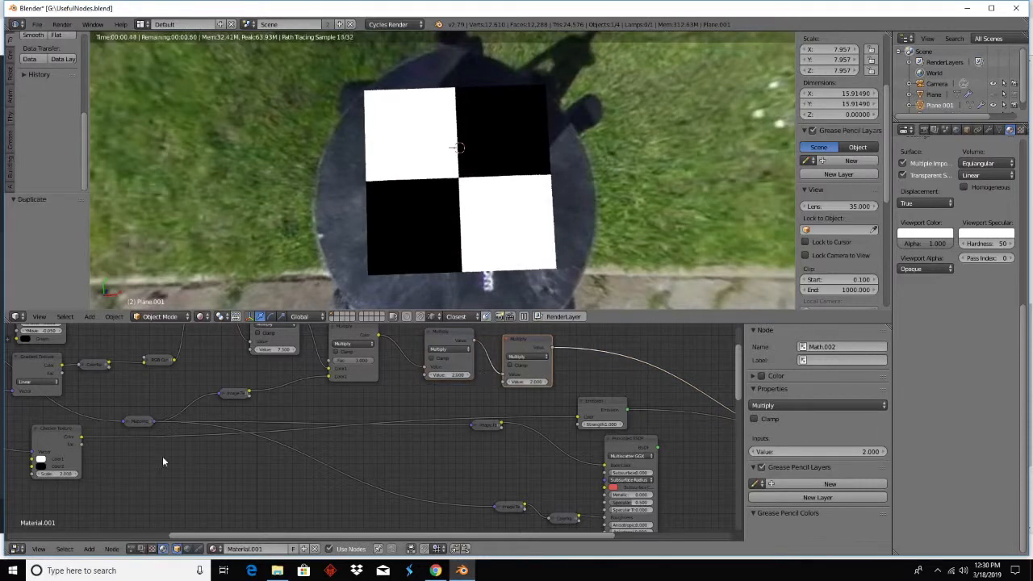
drag(81, 438, 505, 385)
- Connect the new Multiply node's output to the Emission Color to preview the checker-masked height
middle_drag(559, 355, 290, 370)
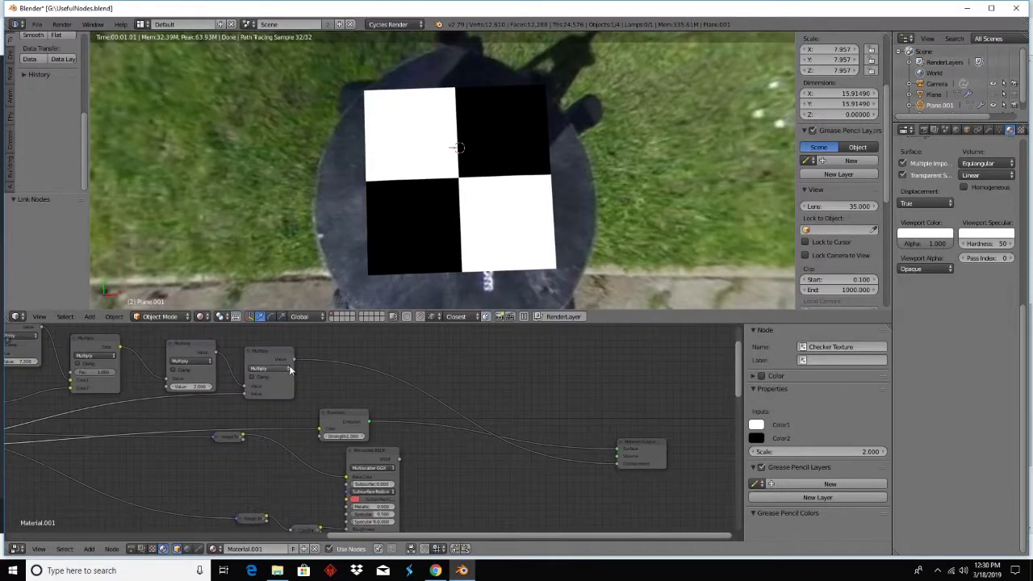
drag(296, 361, 296, 365)
drag(315, 427, 320, 428)
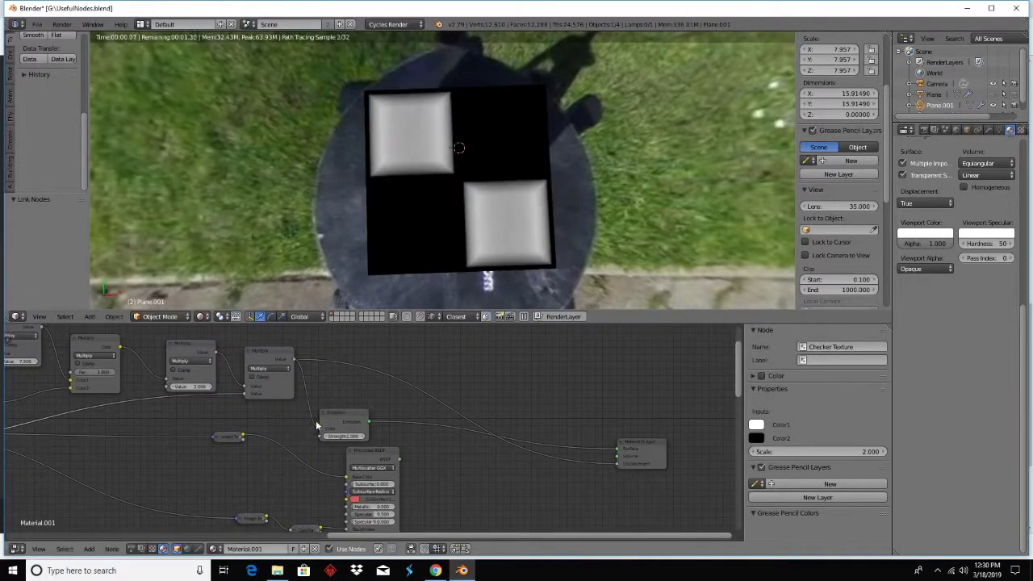
mouse_move(473, 219)
middle_down()
mouse_move(525, 208)
mouse_move(515, 198)
mouse_move(471, 201)
middle_up()
shift+middle_drag(498, 244, 503, 244)
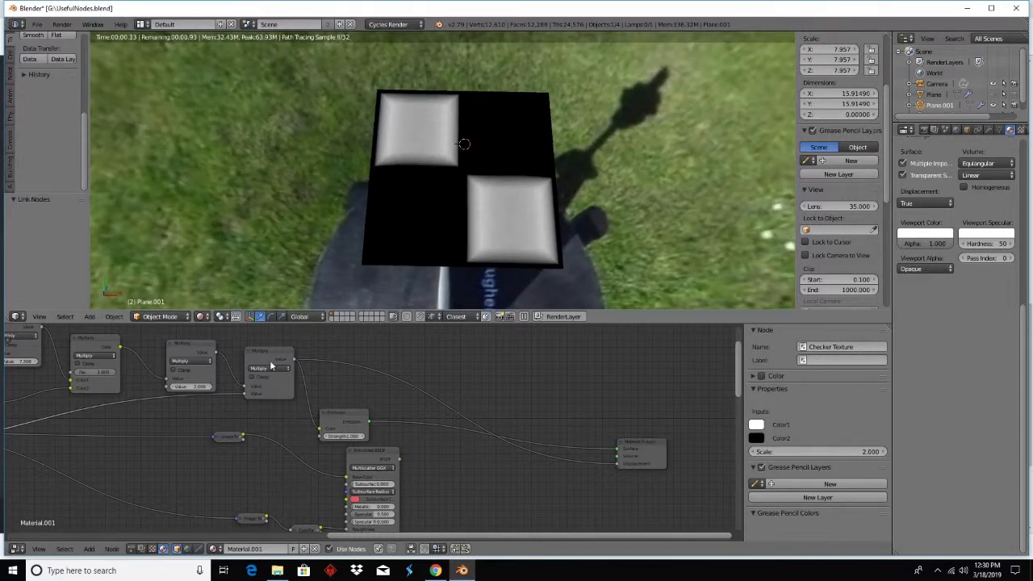
- Duplicate the TileVect node and insert the copy before the Reroute, so it feeds both the original TileVect and the Checker Texture
middle_drag(143, 471, 463, 470)
scroll(273, 447, down, 3)
middle_drag(155, 449, 329, 455)
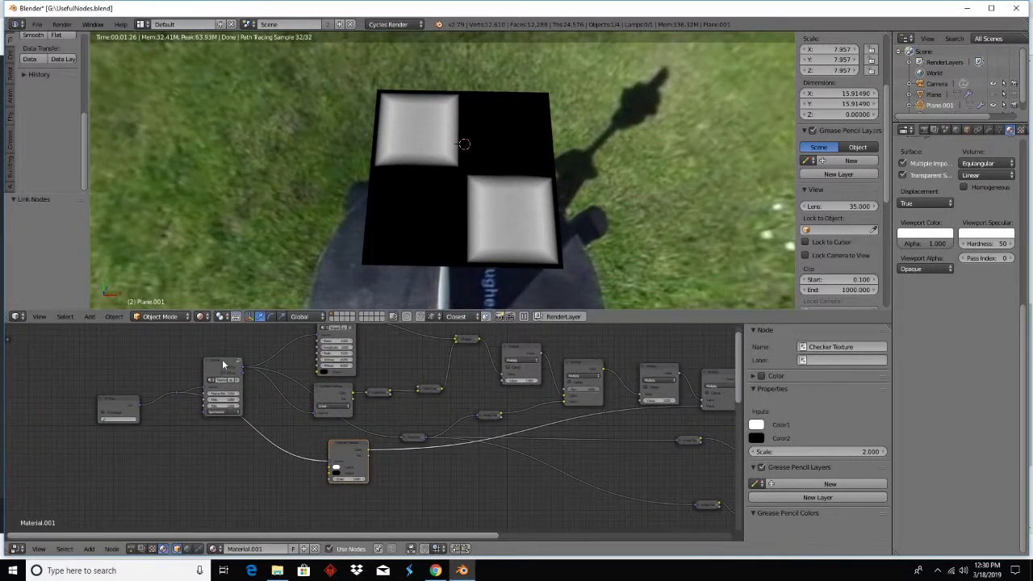
click(225, 362)
key(shift+d)
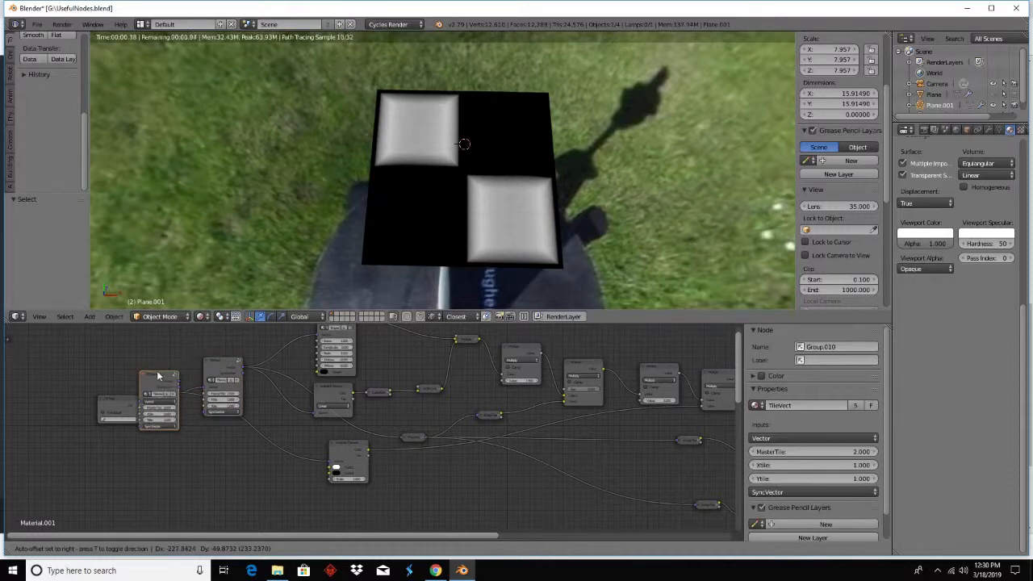
click(187, 410)
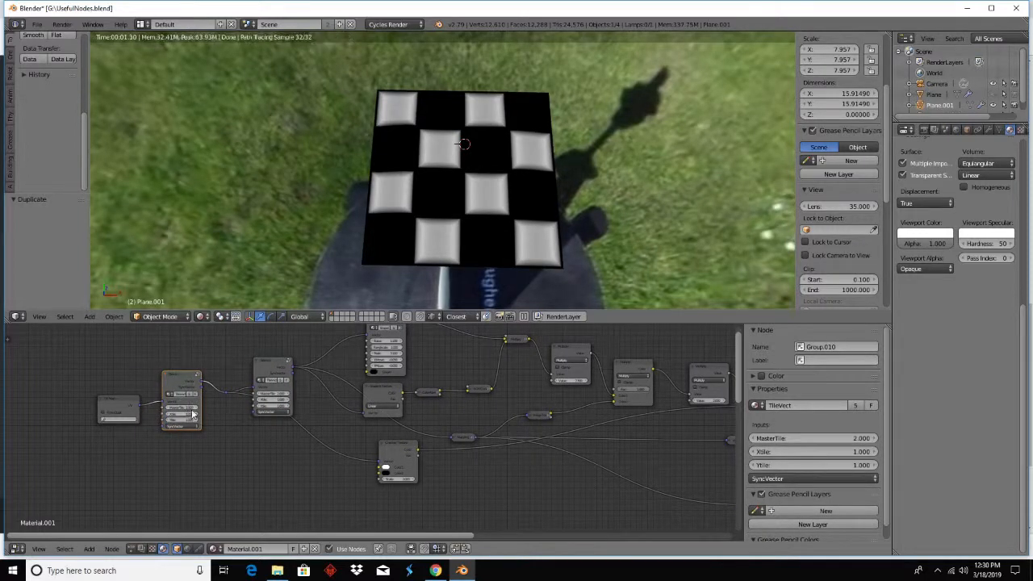
- Set the MasterTile of the TileVect copy at the start of the chain to 1.000
mouse_move(199, 412)
mouse_down()
mouse_move(236, 412)
mouse_move(191, 404)
mouse_up()
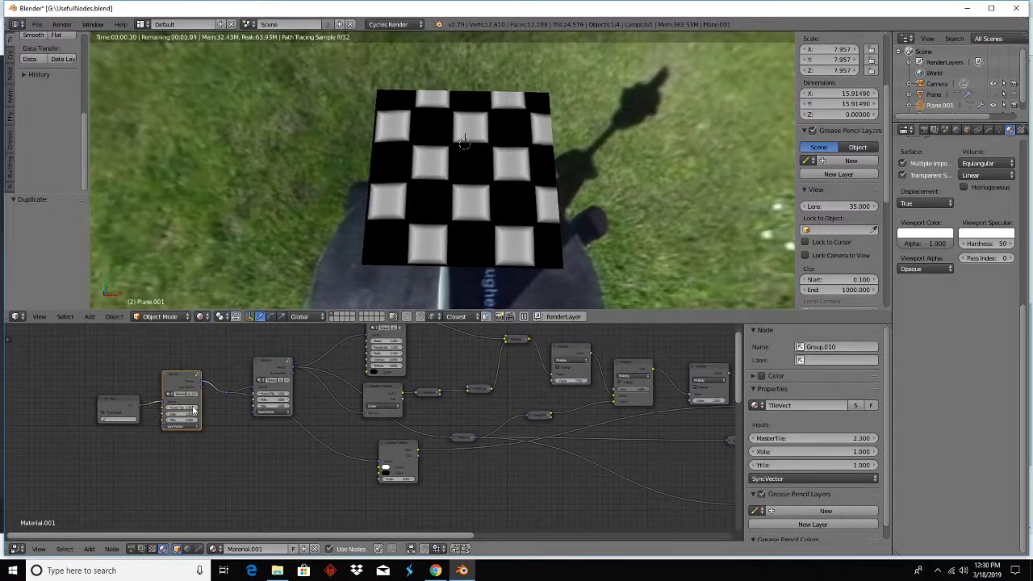
key(Return)
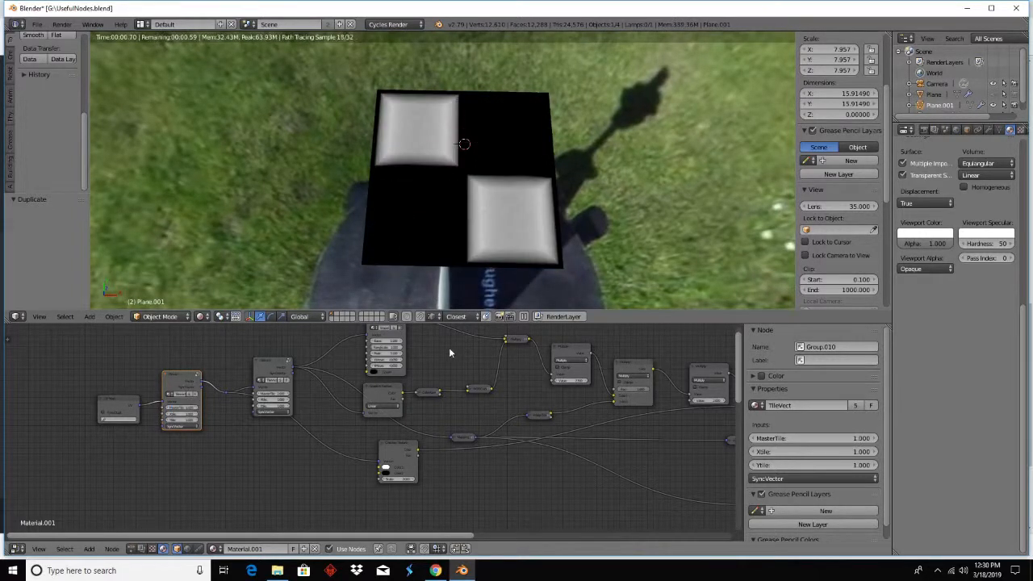
- Place the Emission node directly above the Principled shader and move the image texture nodes closer to the shader
middle_drag(467, 429, 340, 448)
scroll(355, 449, down, 3)
middle_drag(587, 506, 495, 484)
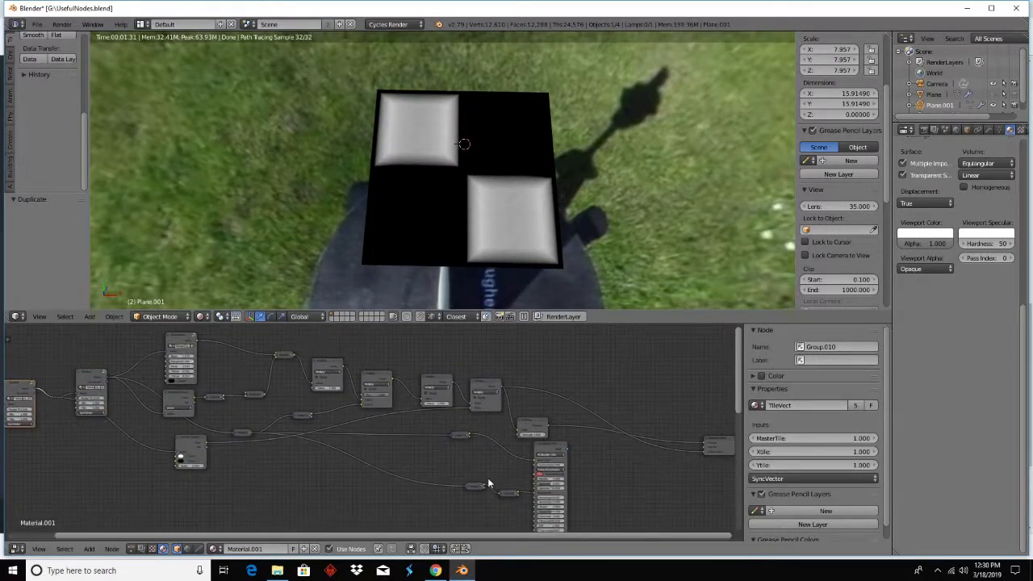
middle_drag(318, 448, 368, 452)
scroll(367, 452, down, 3)
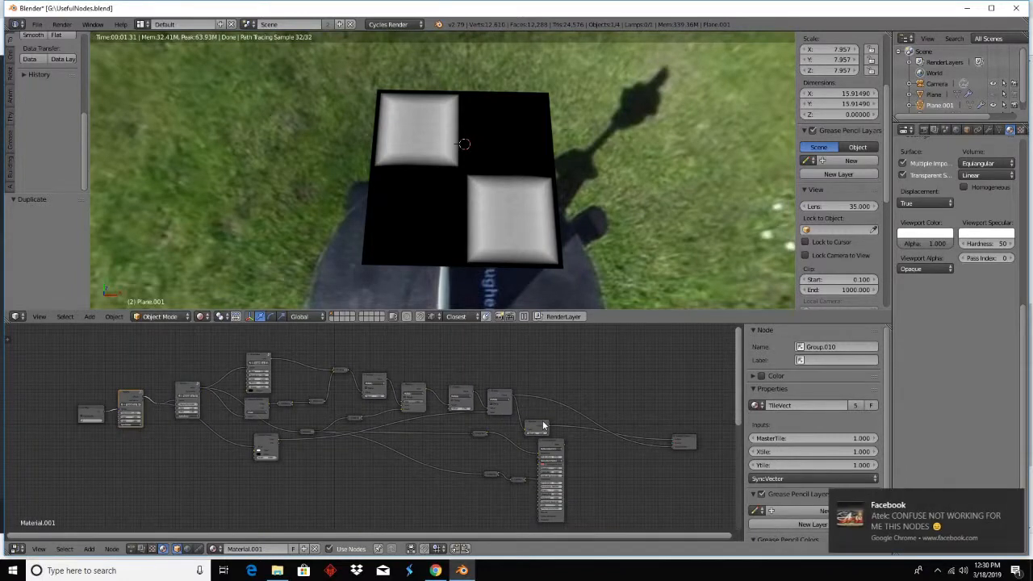
mouse_move(546, 437)
mouse_down()
mouse_move(567, 423)
mouse_move(557, 421)
mouse_up()
click(506, 394)
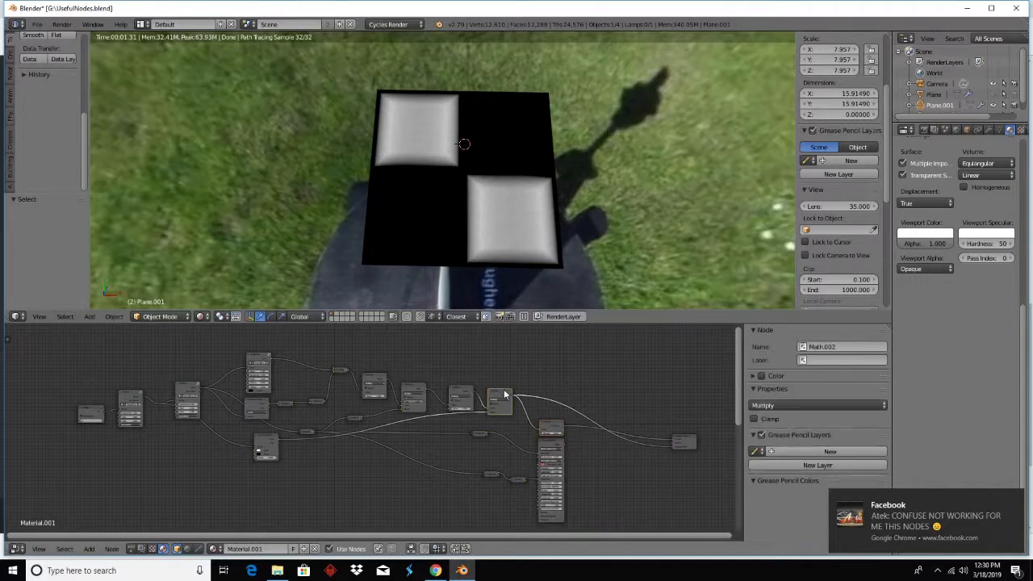
drag(482, 433, 502, 483)
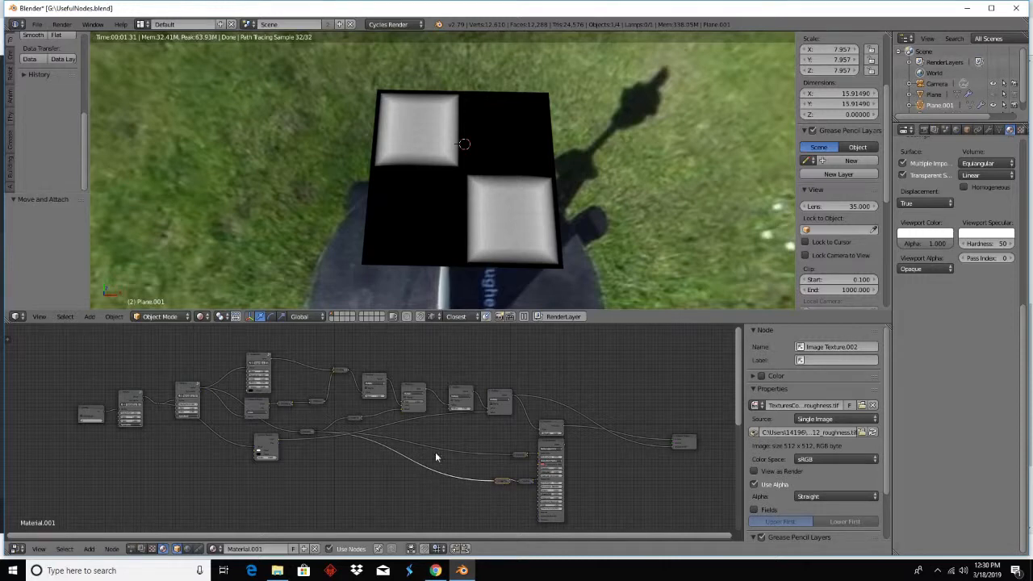
- Duplicate the whole height node chain, from the first TileVect to the final Multiply, and place the copy below the original
click(505, 394)
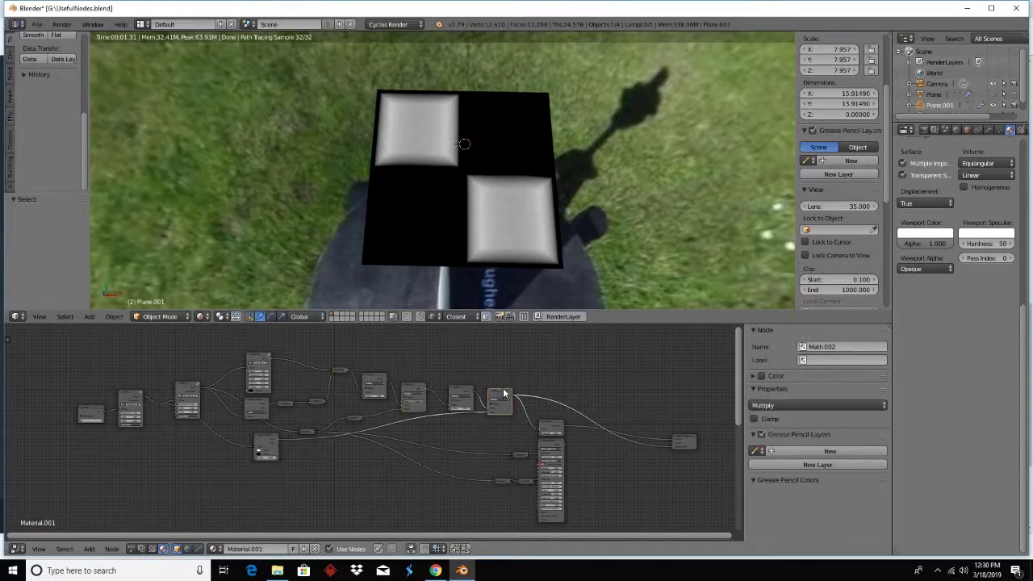
key(b)
drag(520, 357, 117, 444)
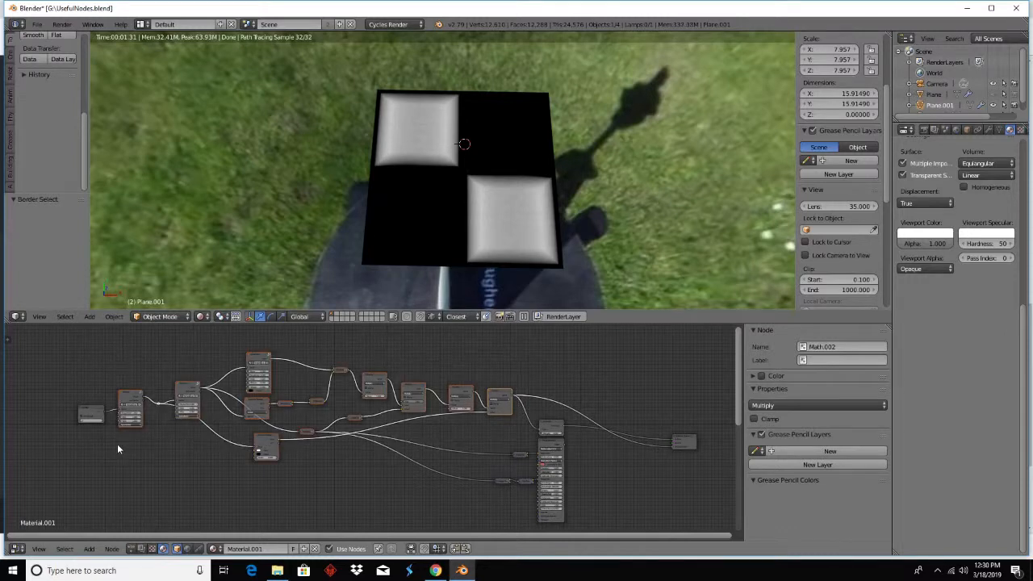
middle_drag(250, 432, 306, 386)
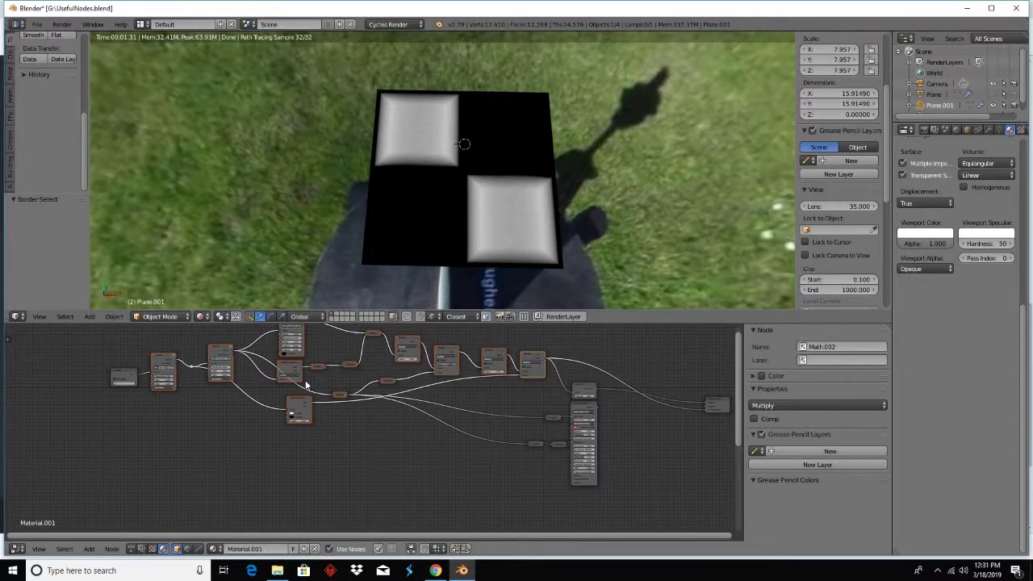
key(shift+d)
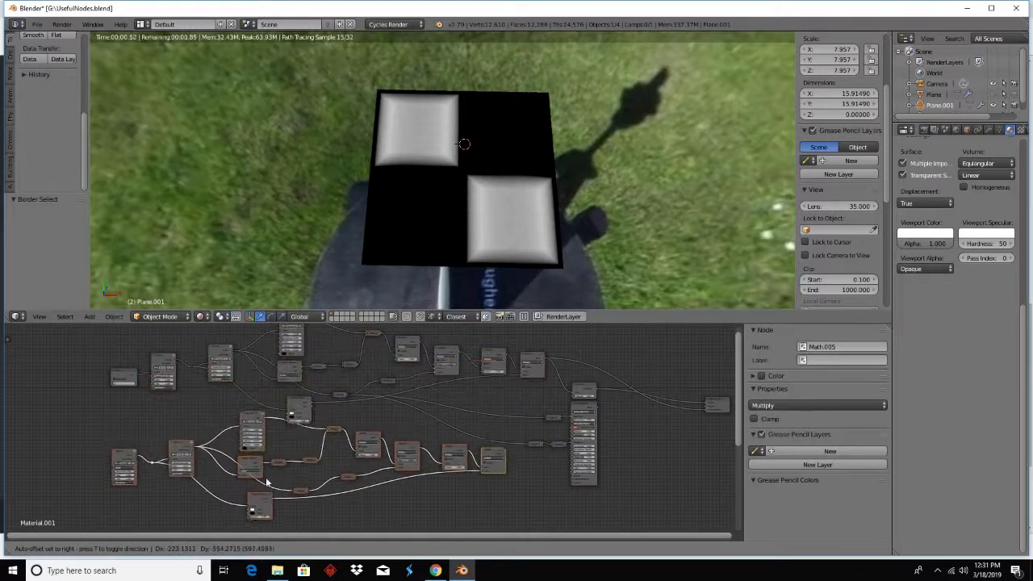
click(270, 498)
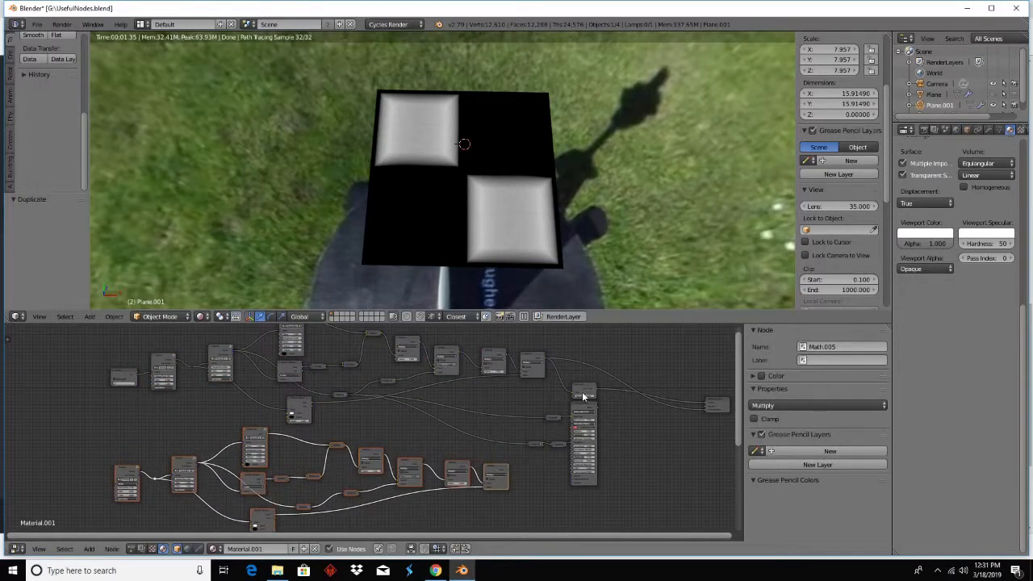
- Move the Emission, Principled shader, image texture and Material Output nodes away from the two height chains to make room
click(585, 394)
ctrl+scroll(565, 404, down, 5)
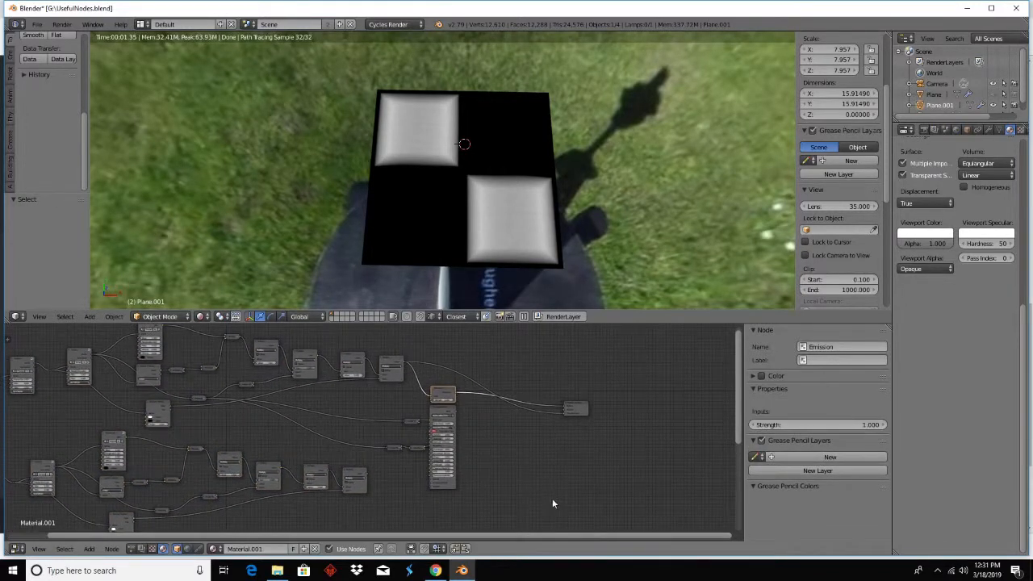
drag(566, 523, 385, 409)
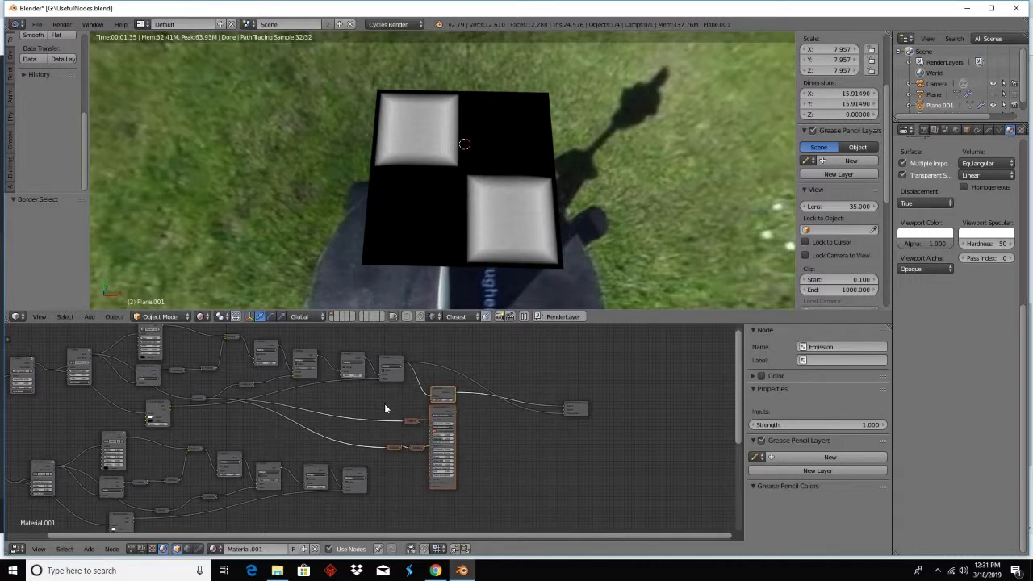
shift+drag(630, 470, 429, 357)
key(g)
click(620, 383)
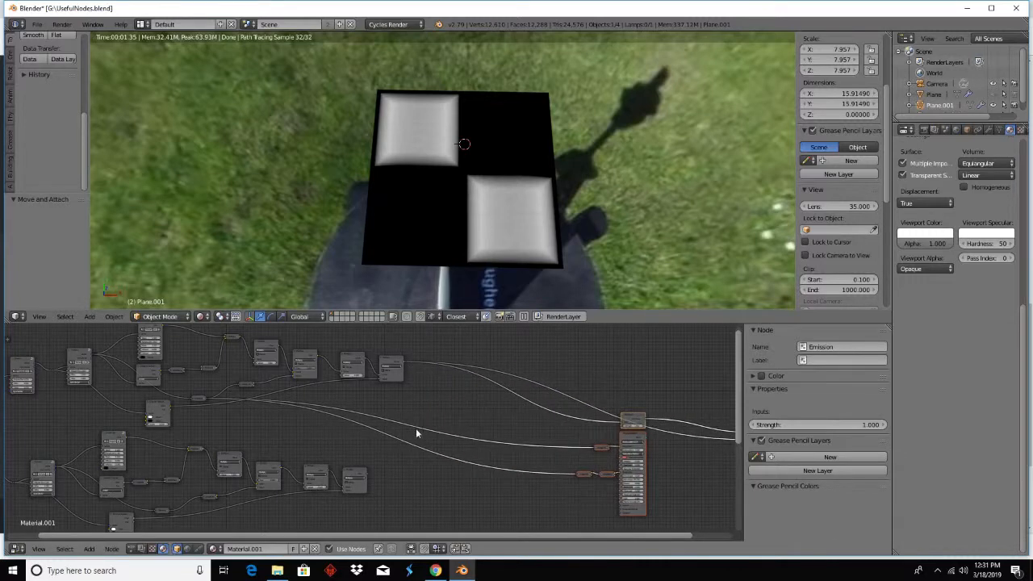
- Connect the duplicated chain's final Multiply output to the Emission Color to preview it
click(355, 474)
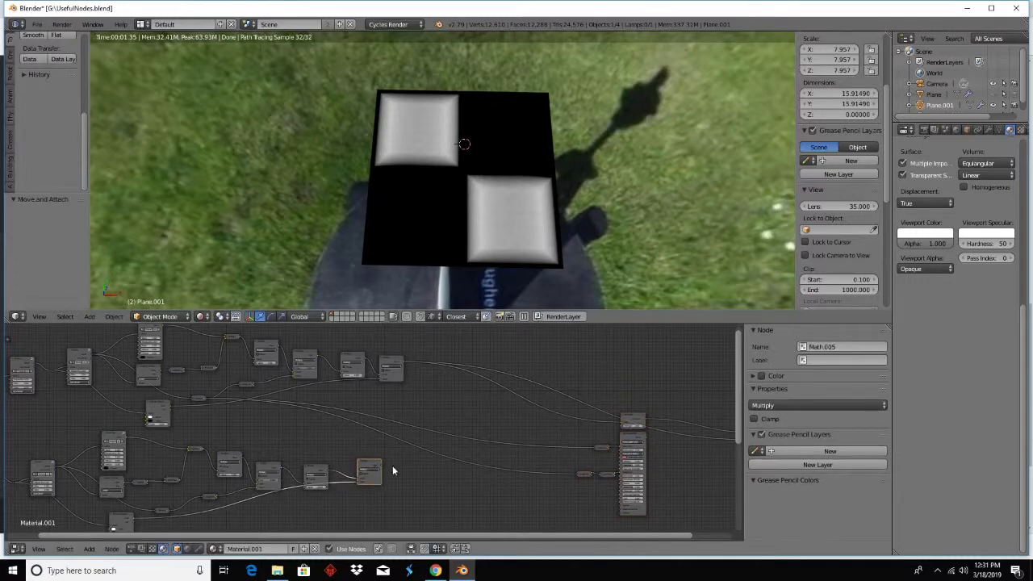
middle_drag(392, 466, 275, 478)
drag(281, 468, 521, 422)
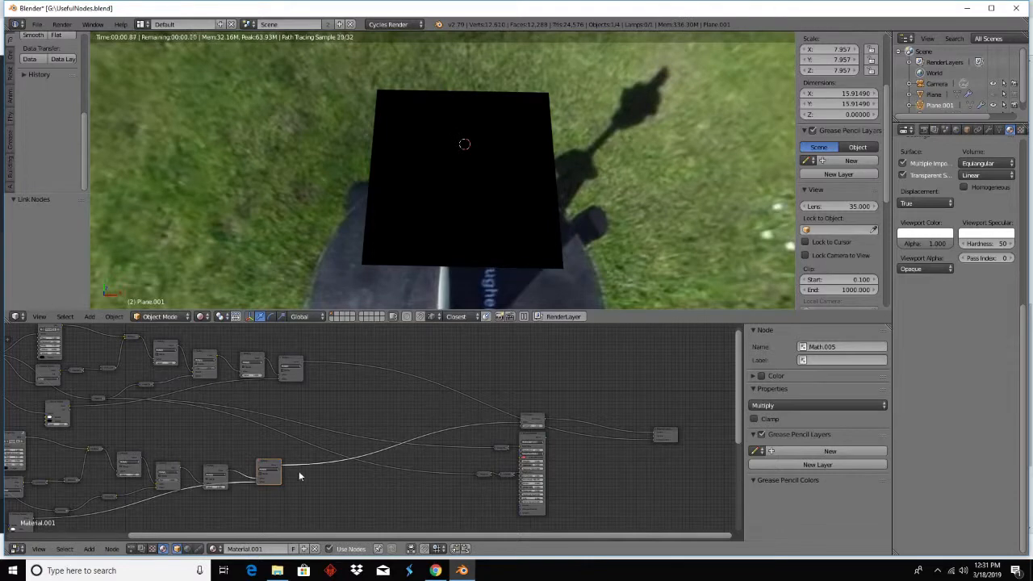
- Feed the duplicated chain from the original first TileVect's output and delete the chain's now redundant first TileVect copy
middle_drag(301, 477, 429, 422)
middle_drag(285, 409, 487, 434)
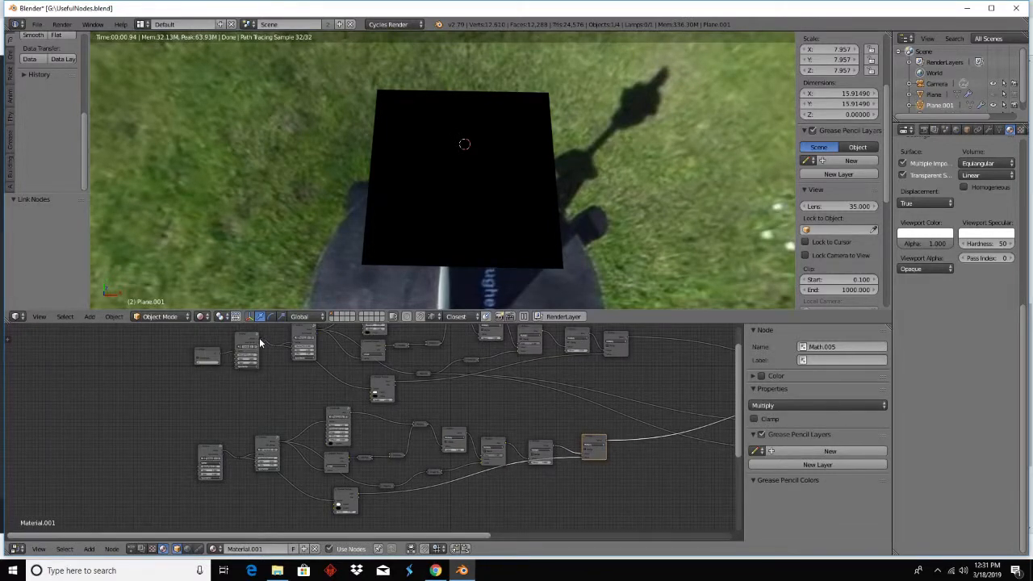
drag(263, 364, 236, 459)
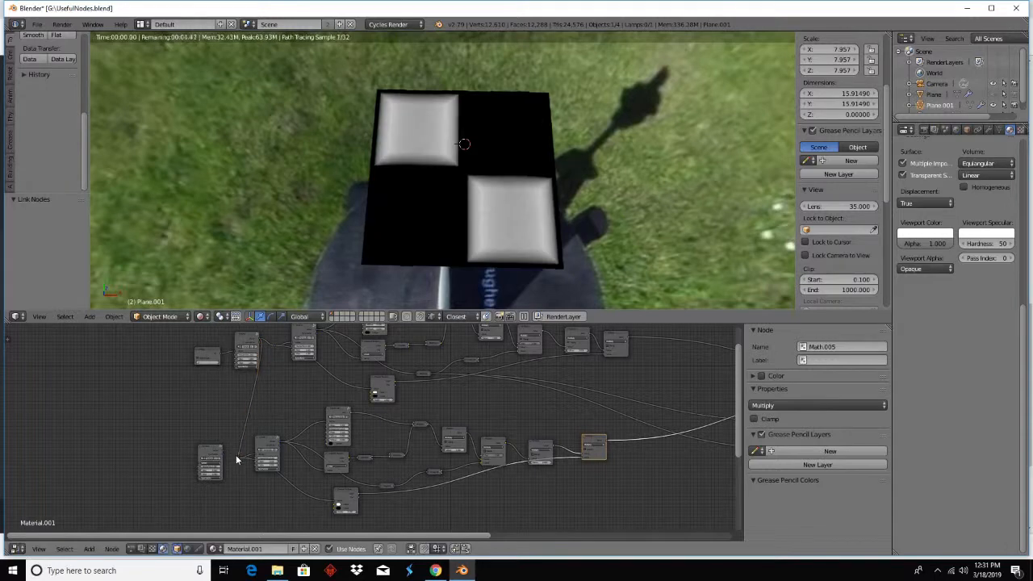
click(212, 452)
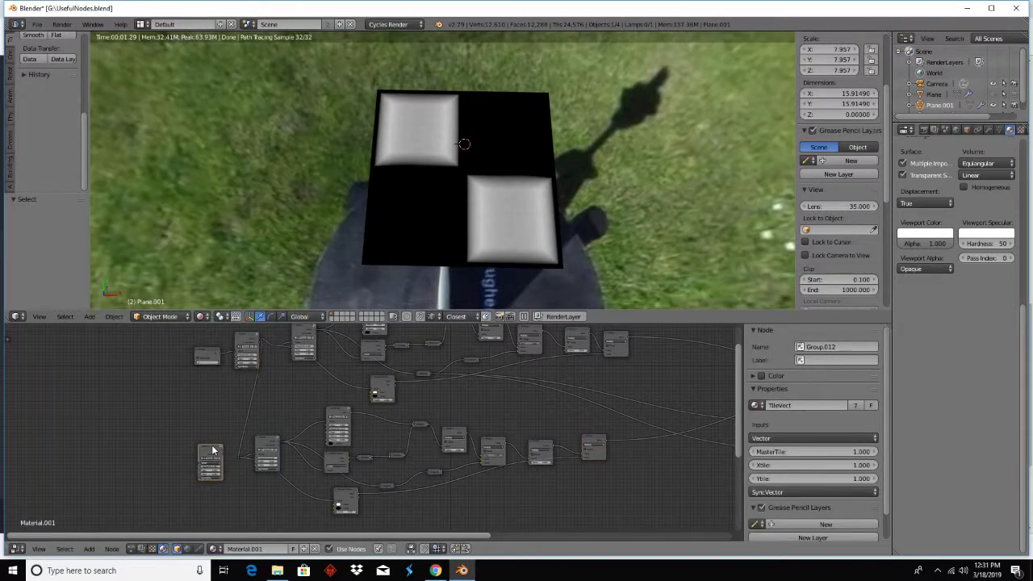
key(x)
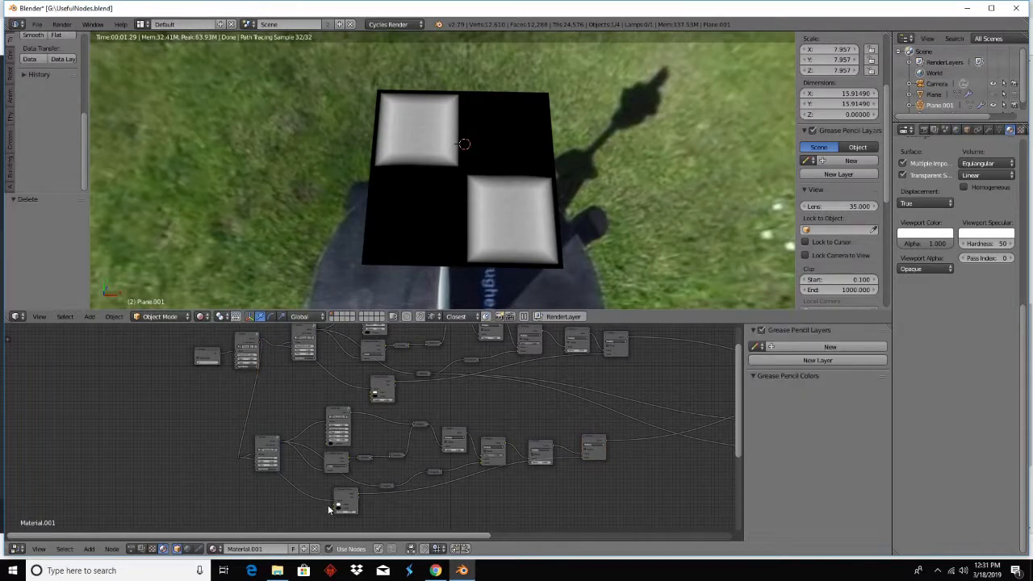
- Invert the duplicated Checker Texture by setting Color1 to black and Color2 to white
click(339, 507)
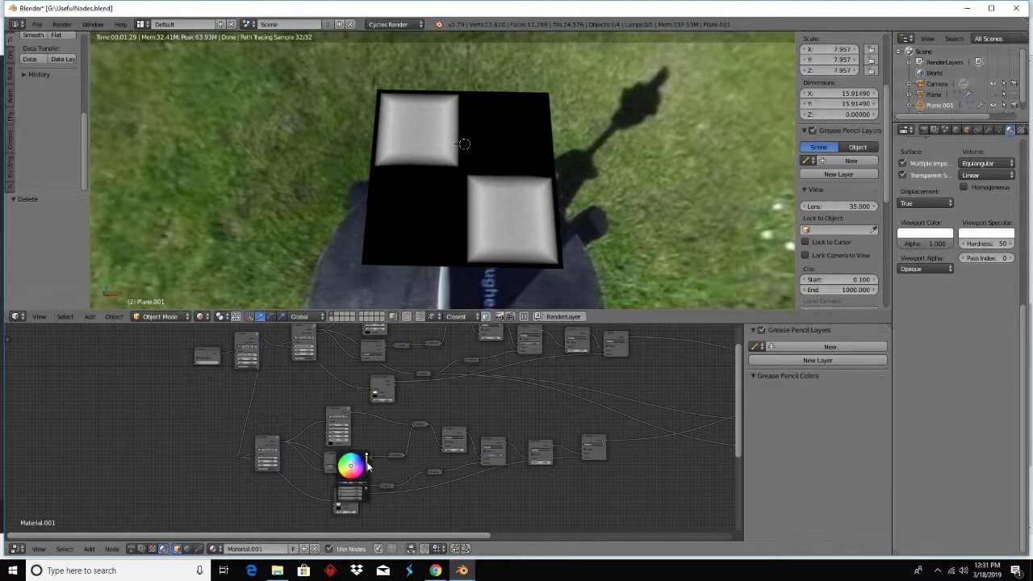
drag(367, 464, 368, 482)
click(338, 509)
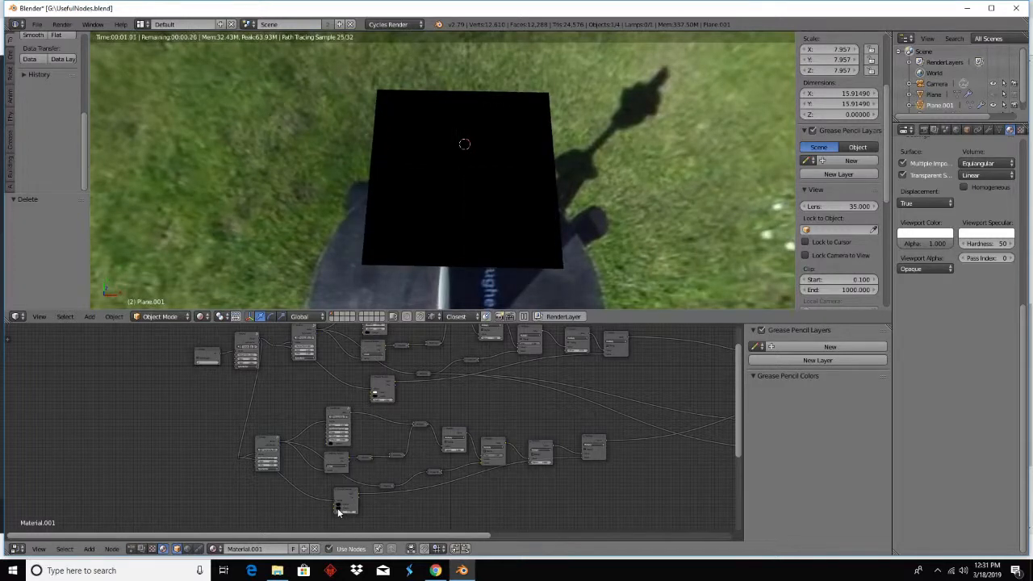
click(339, 510)
drag(368, 476, 367, 459)
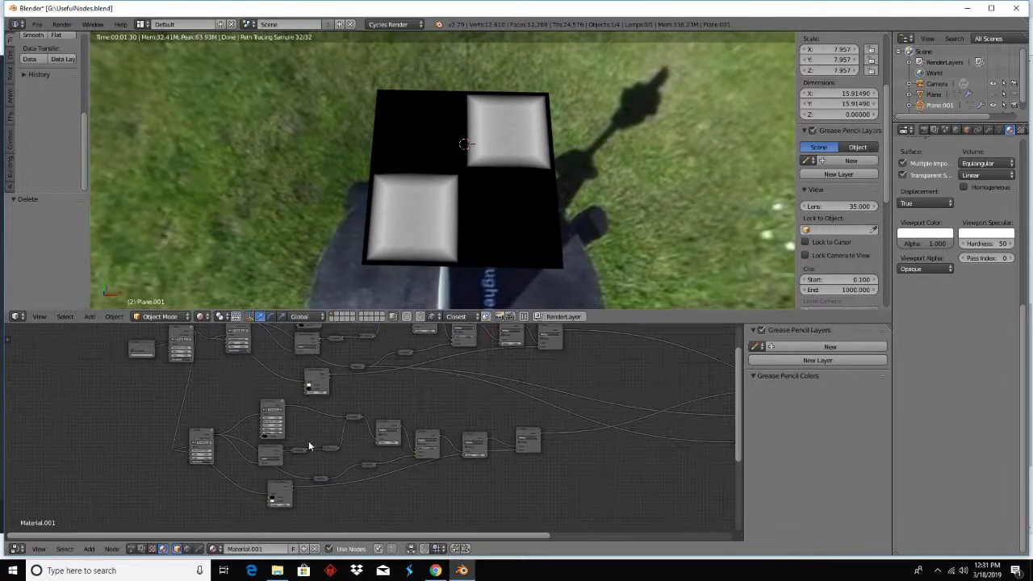
- Try Base 0.700, YMove 0.050 and XMove -0.150 on the duplicated chain's ShapeCube node
scroll(313, 434, up, 5)
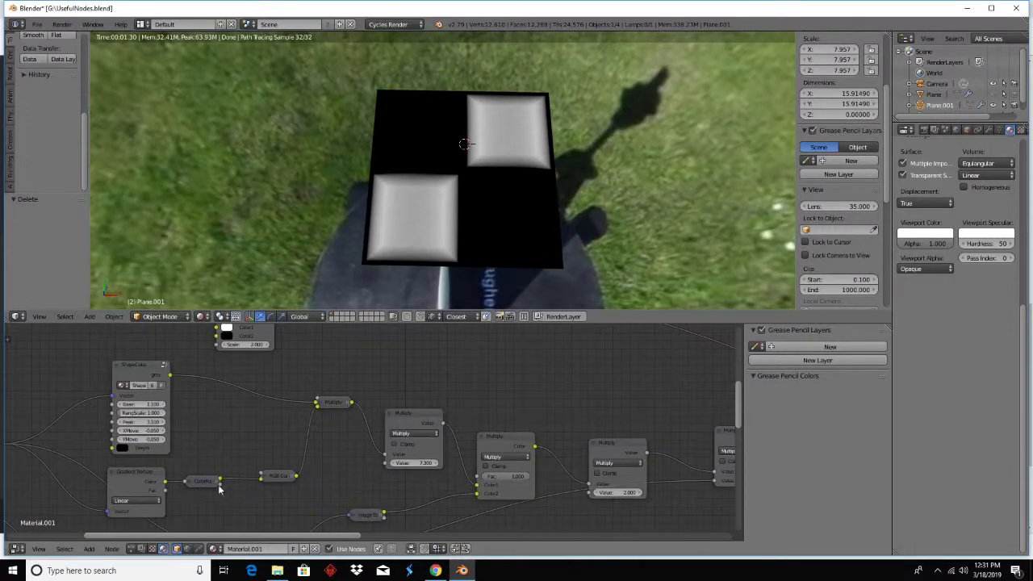
click(164, 406)
click(120, 404)
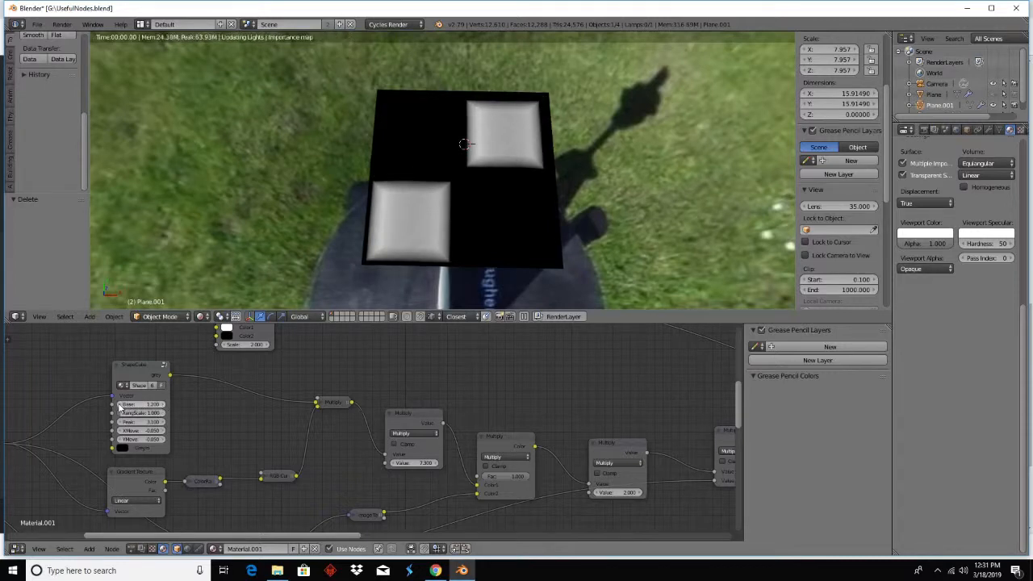
click(119, 406)
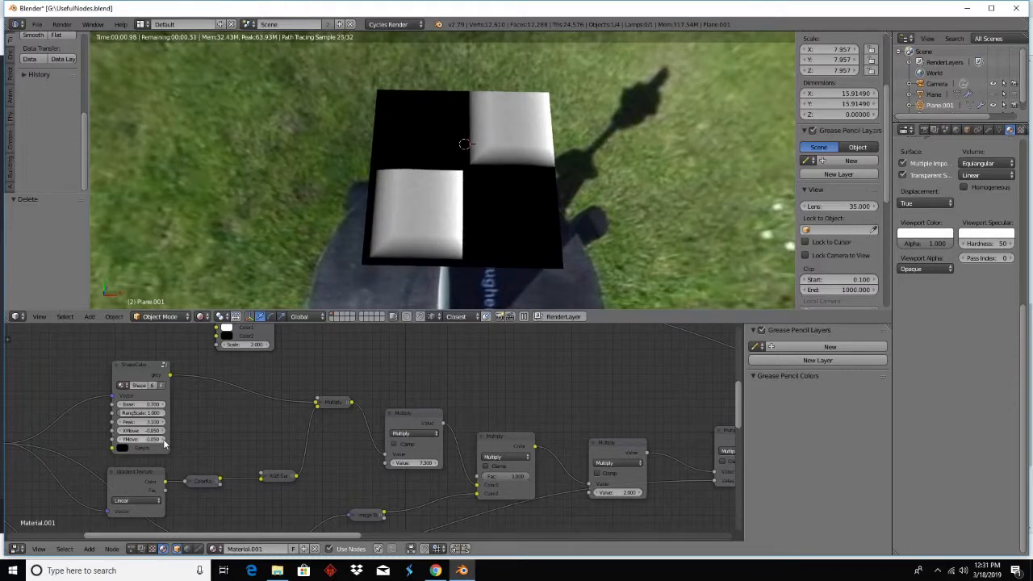
click(164, 442)
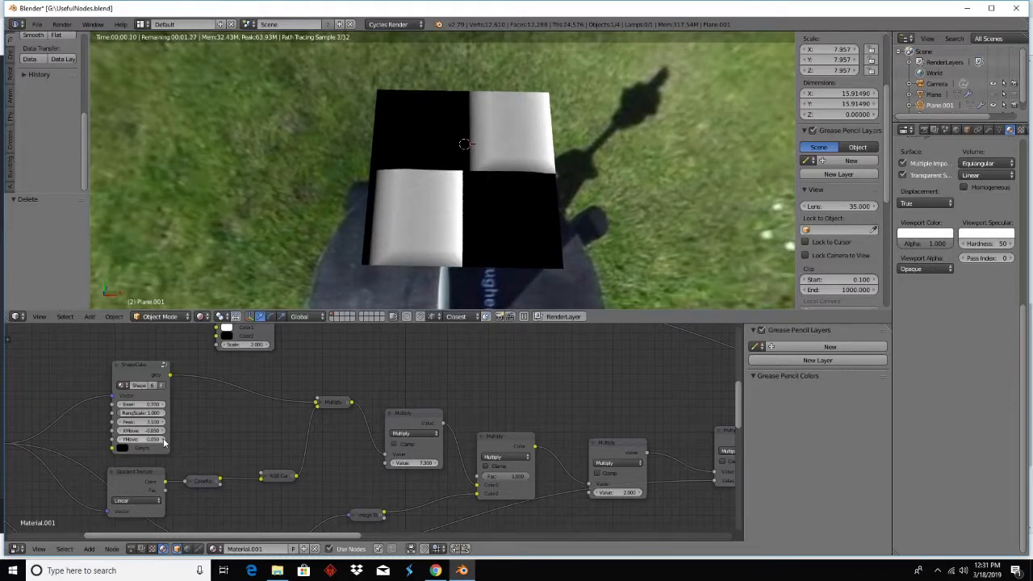
click(118, 431)
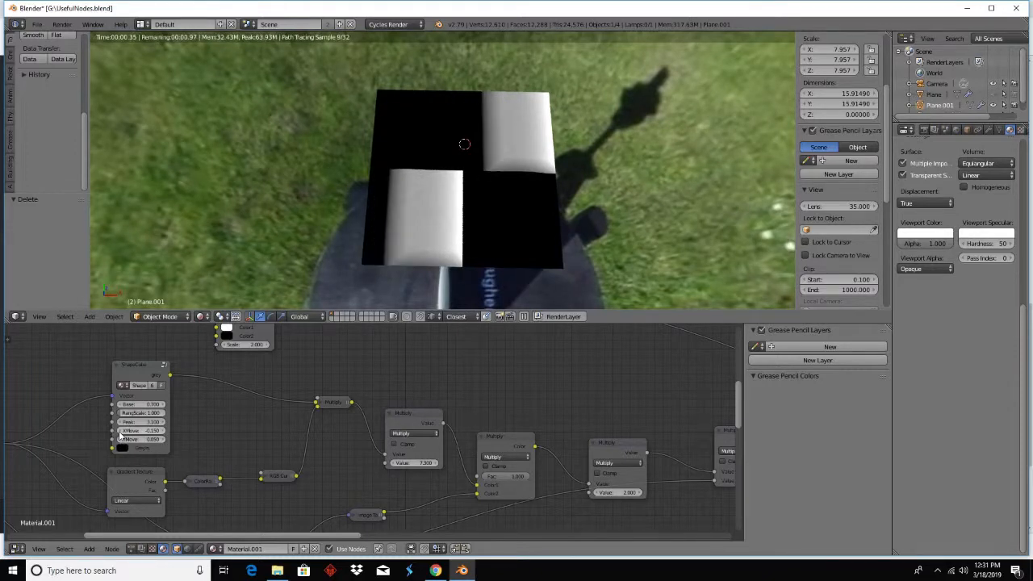
- Set the duplicated ShapeCube's Base to 1.000 and both XMove and YMove to 0.000
click(160, 403)
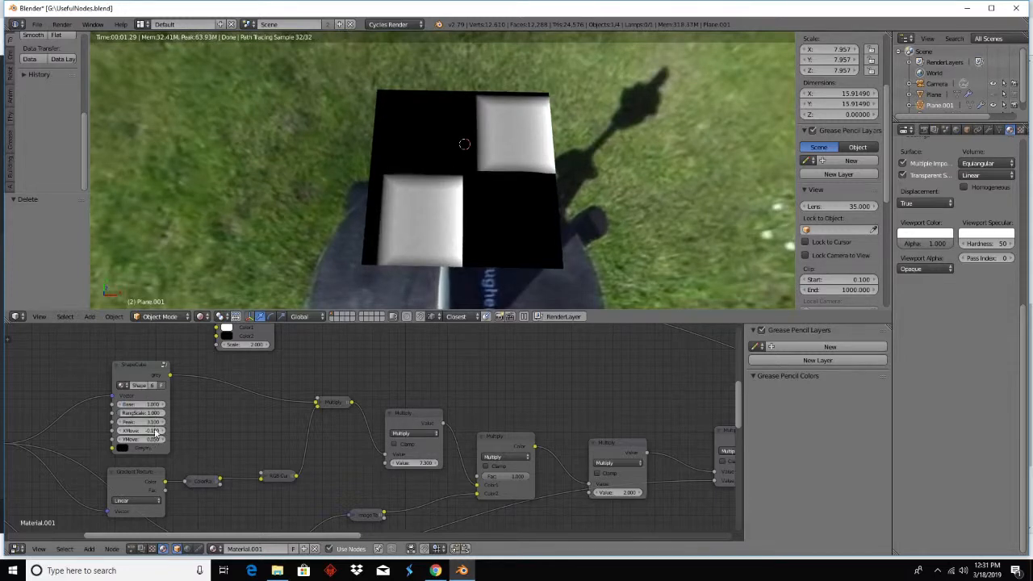
click(154, 432)
key(Return)
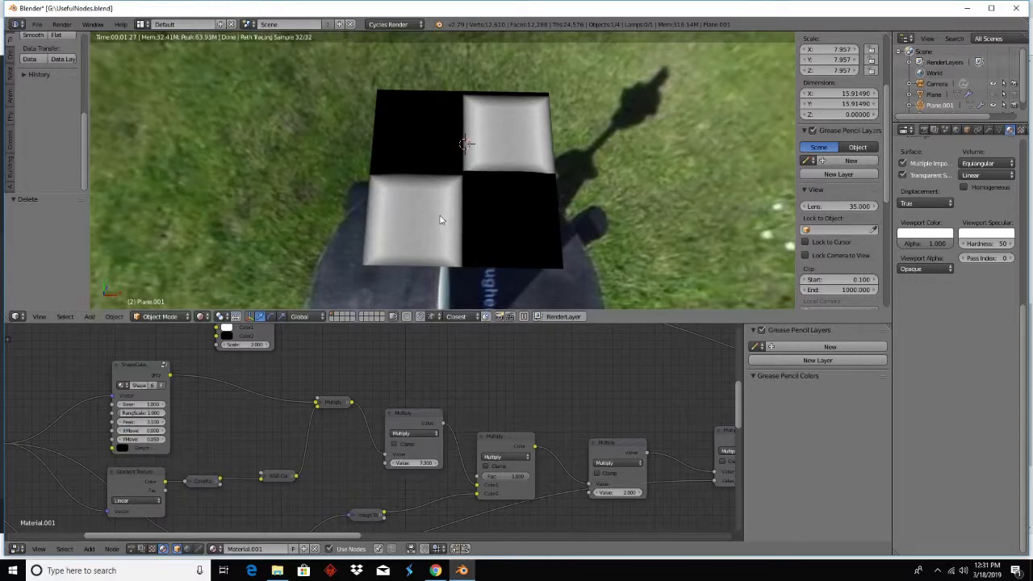
click(151, 440)
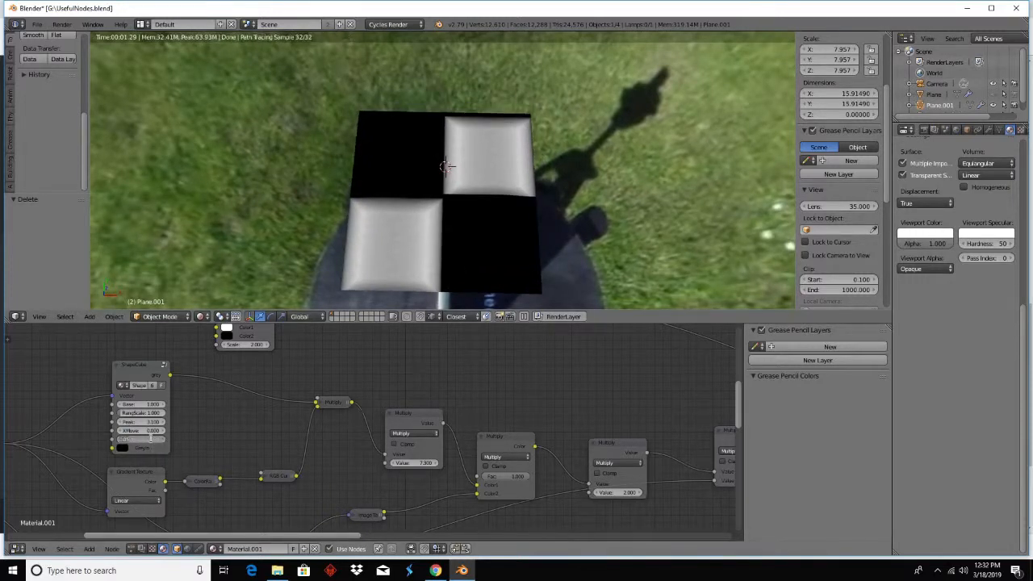
key(Return)
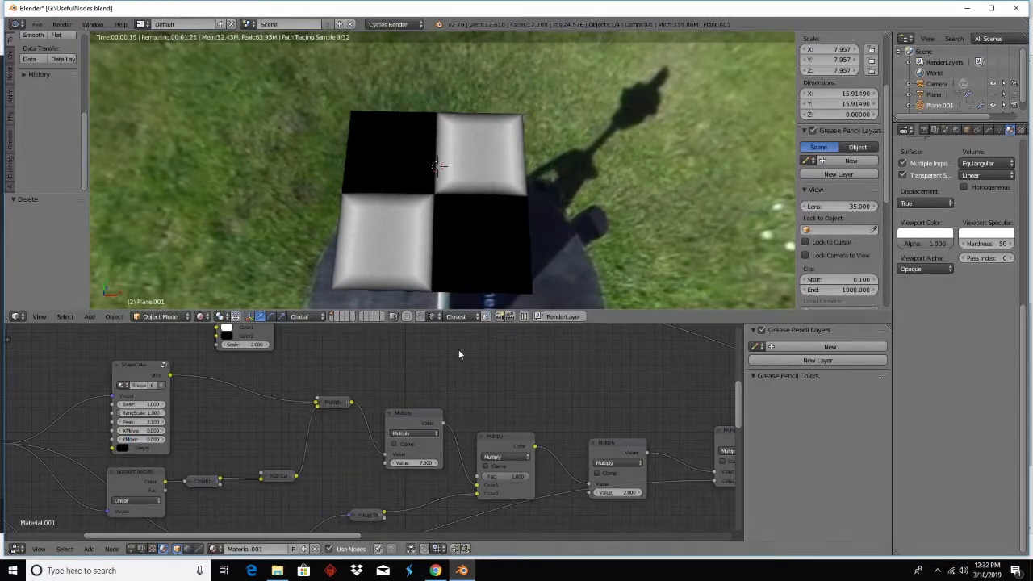
- Duplicate the first chain's final Multiply node to combine both height chains, and send its output to the Emission shader's colour
scroll(488, 380, down, 4)
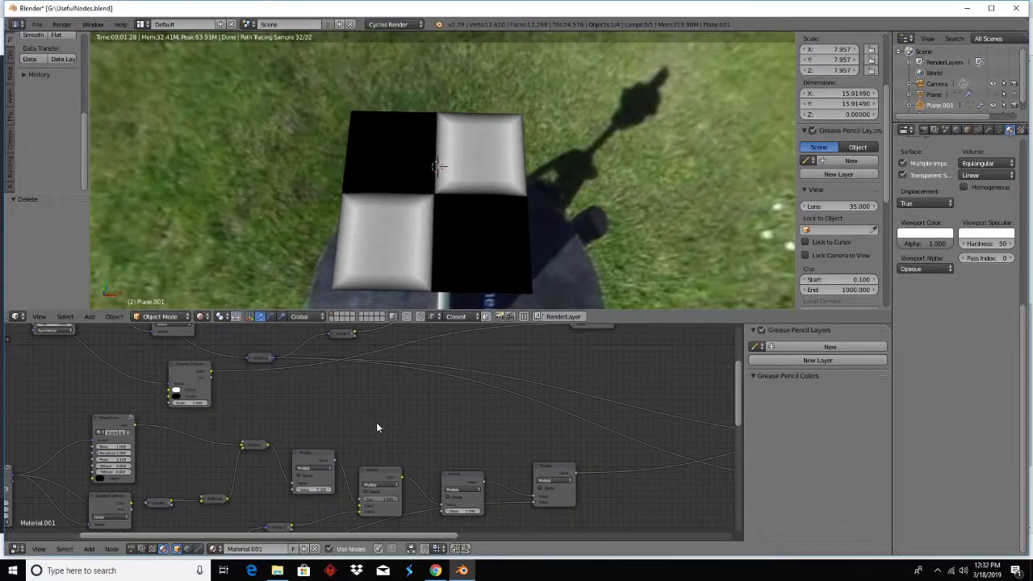
scroll(440, 428, down, 2)
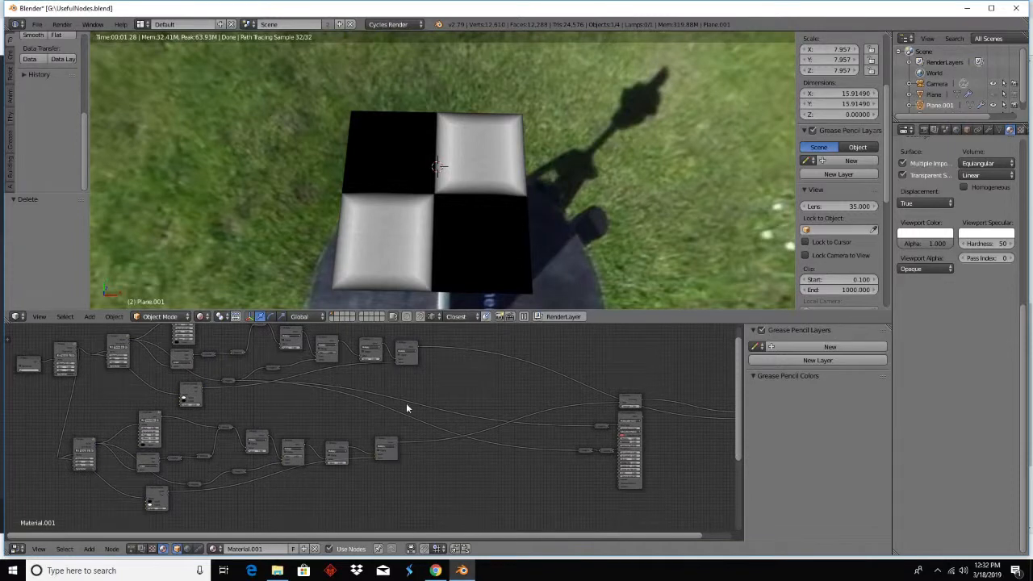
click(406, 349)
key(shift+d)
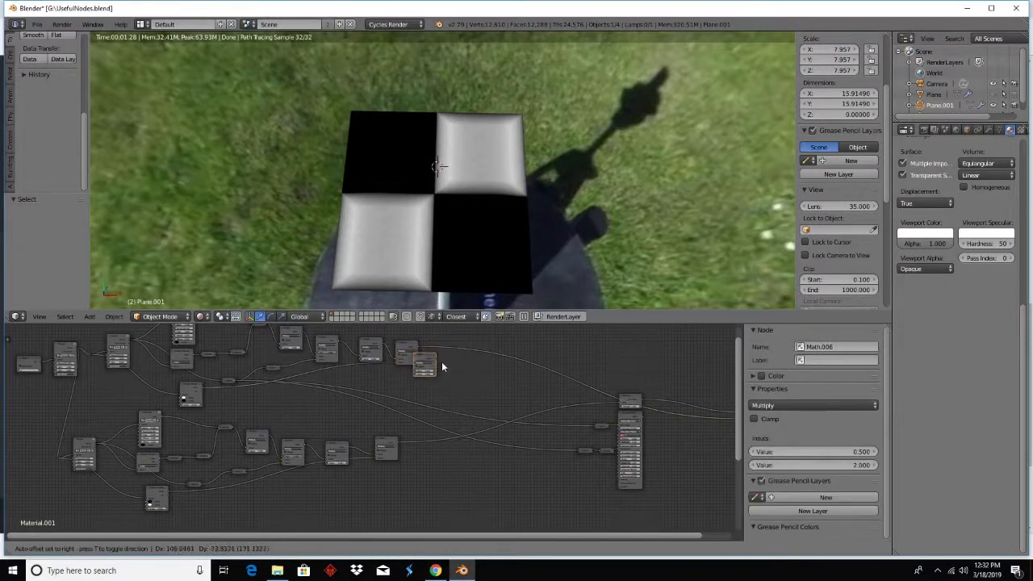
drag(418, 347, 396, 442)
click(387, 448)
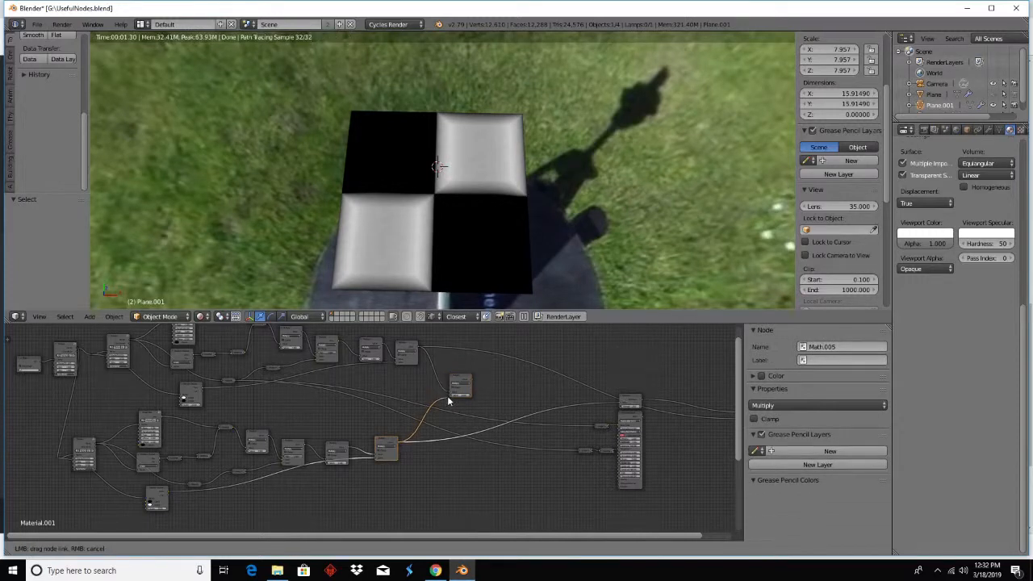
middle_drag(474, 396, 288, 390)
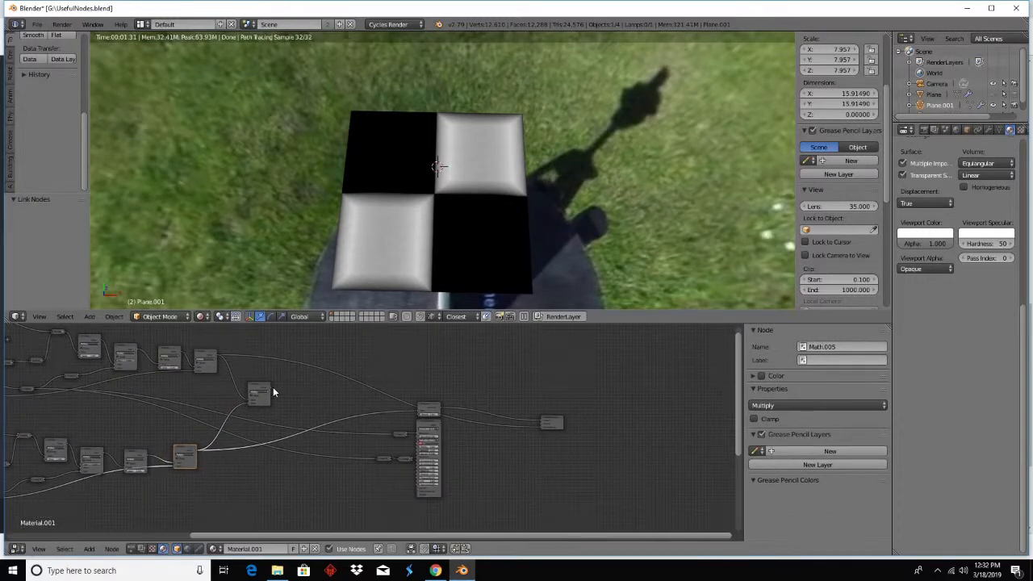
drag(273, 387, 416, 409)
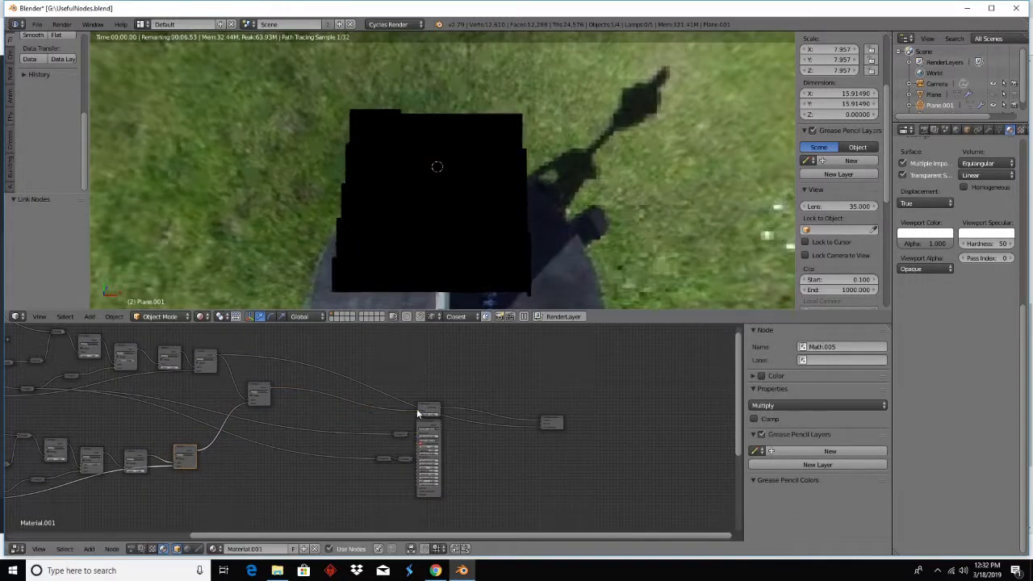
- Preview each height chain's output on its own through the Emission shader, and reconnect the combining Multiply node
middle_drag(273, 417, 401, 432)
scroll(325, 479, up, 2)
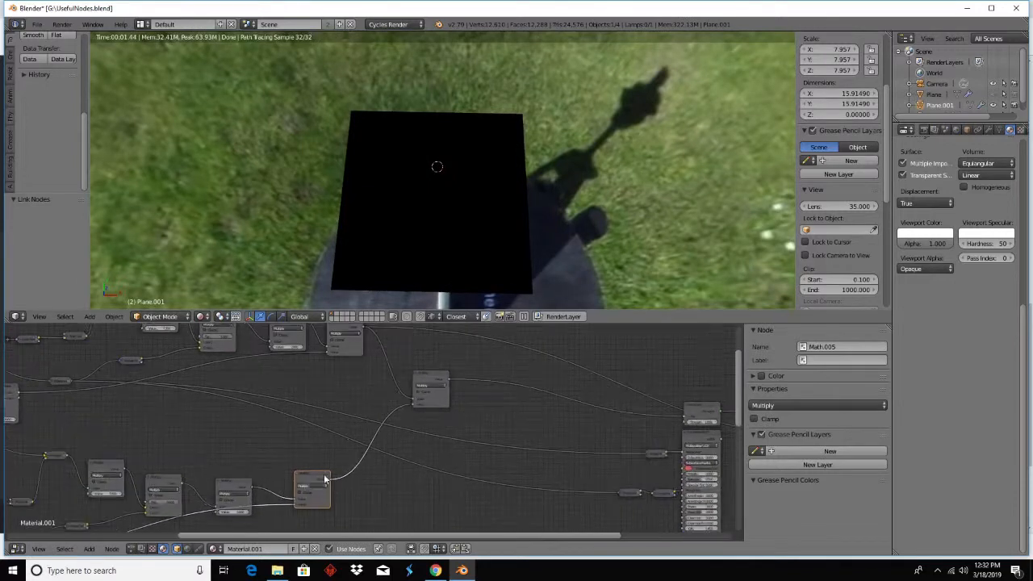
middle_drag(366, 481, 228, 491)
drag(210, 339, 209, 345)
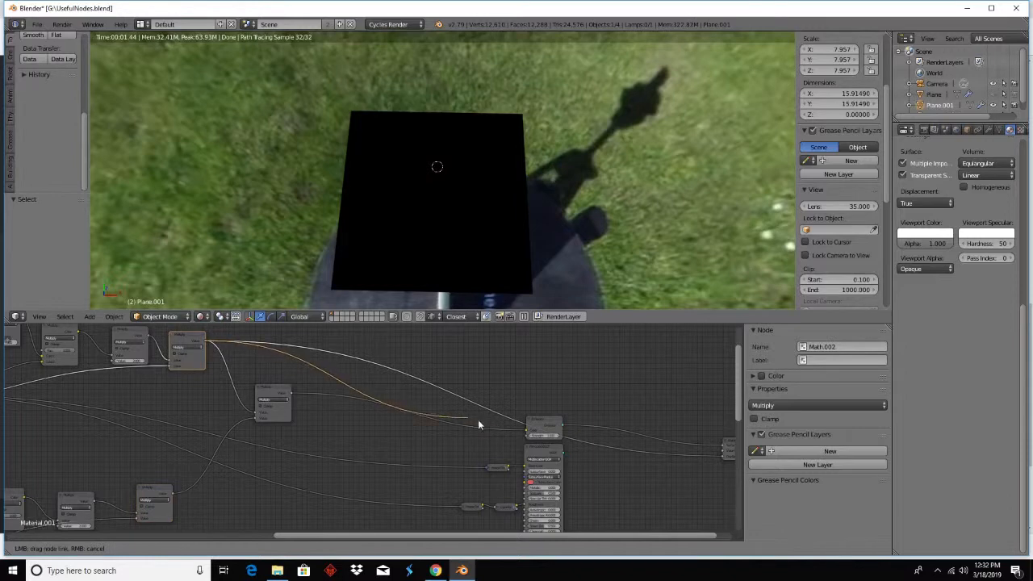
drag(479, 422, 525, 434)
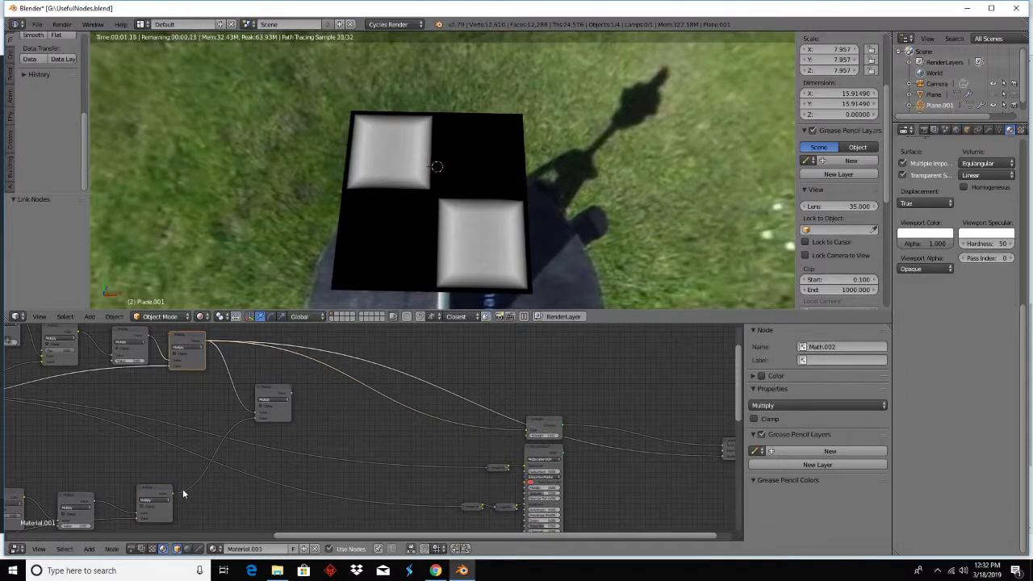
drag(173, 494, 533, 433)
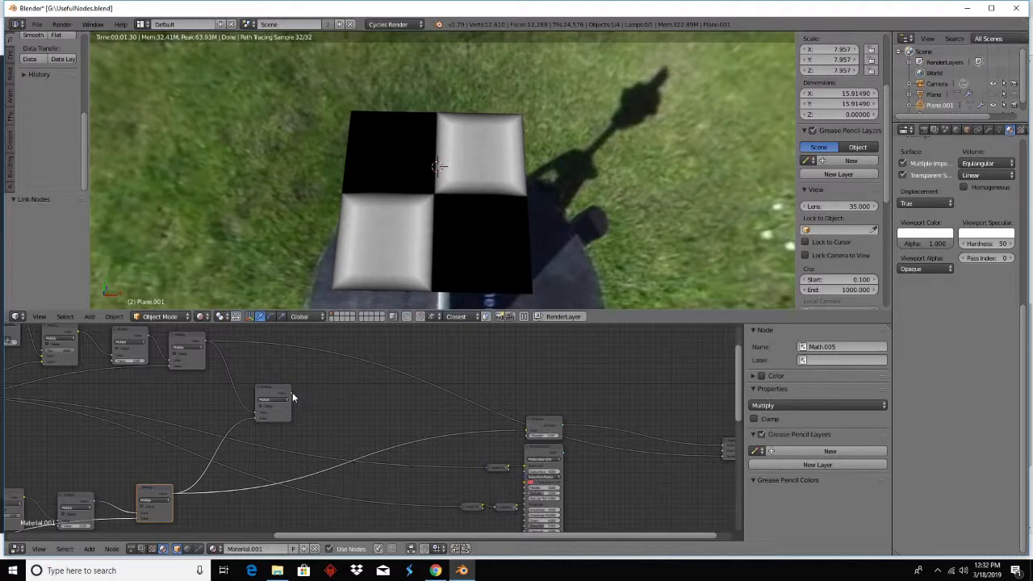
drag(292, 394, 526, 433)
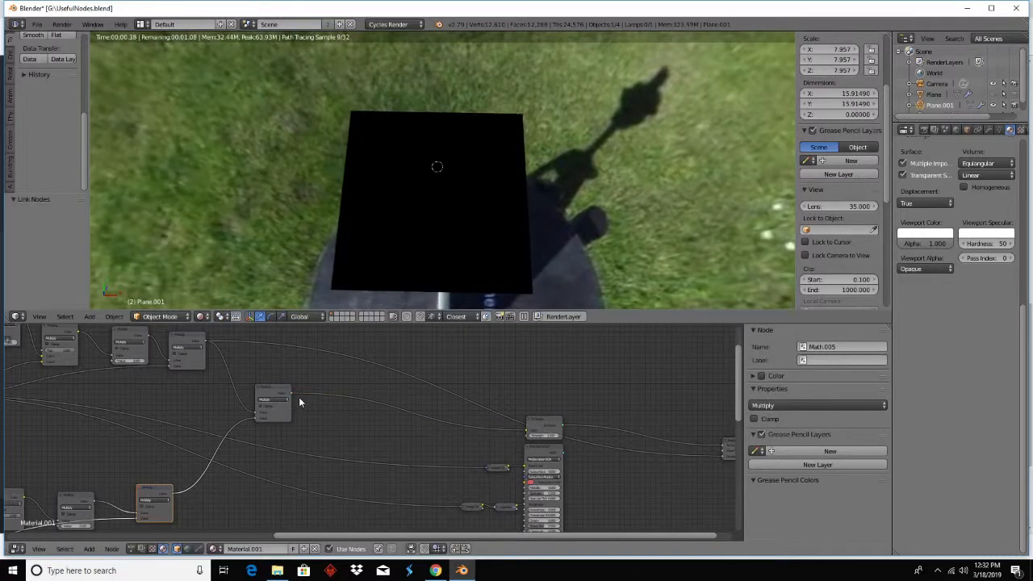
- Reposition the combining Math node, switch its operation to Add, and inspect the merged tile pattern on the plane
drag(275, 393, 325, 398)
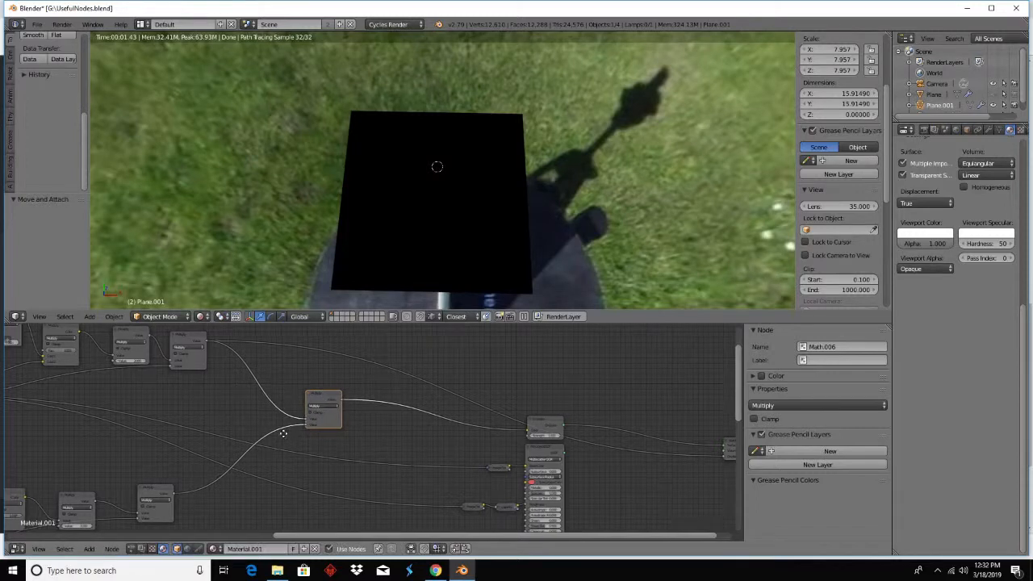
middle_drag(292, 429, 349, 403)
click(350, 397)
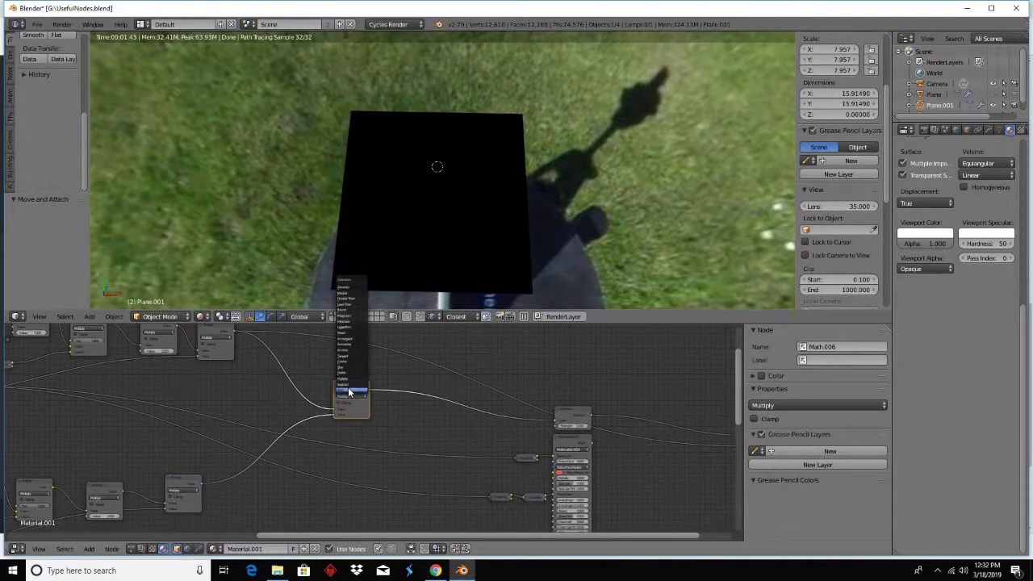
click(349, 391)
mouse_move(431, 239)
middle_down()
mouse_move(433, 253)
mouse_move(491, 226)
mouse_move(427, 242)
middle_up()
scroll(433, 255, up, 4)
scroll(427, 245, down, 3)
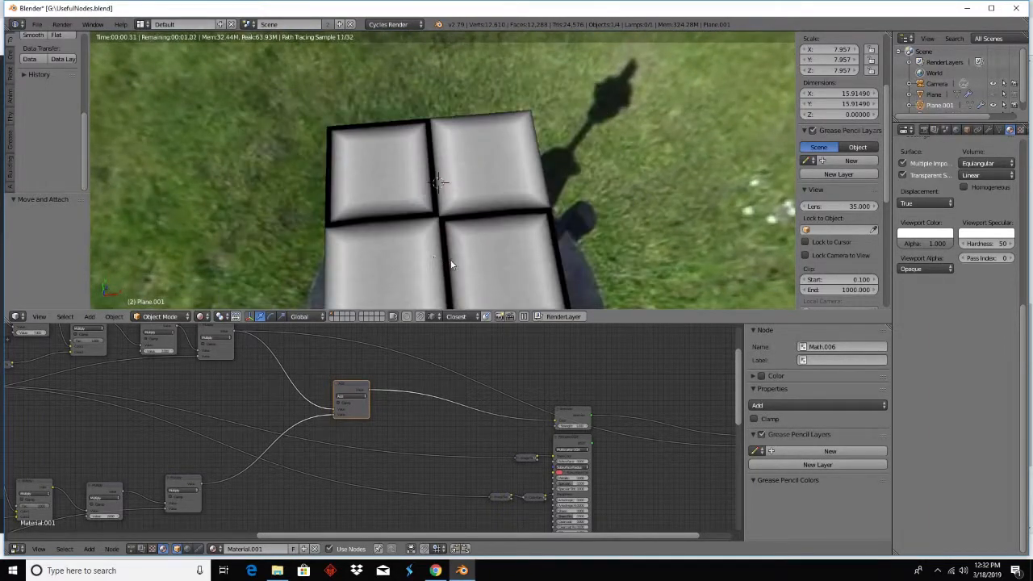
- Connect the Add node to the Material Output's Displacement and the Principled BSDF to its Surface, and refresh the plane's displacement
middle_drag(463, 411, 247, 406)
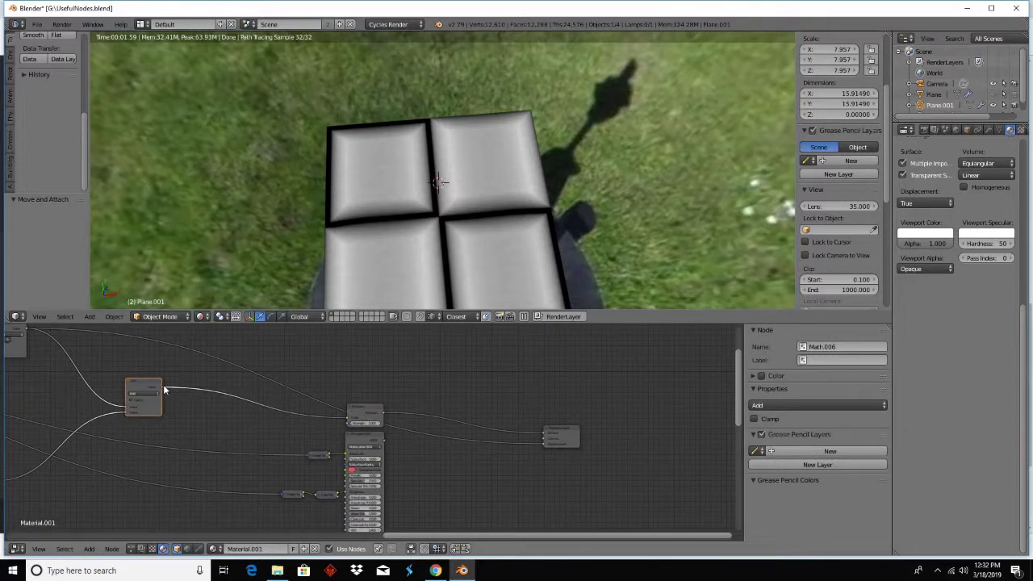
drag(164, 390, 539, 443)
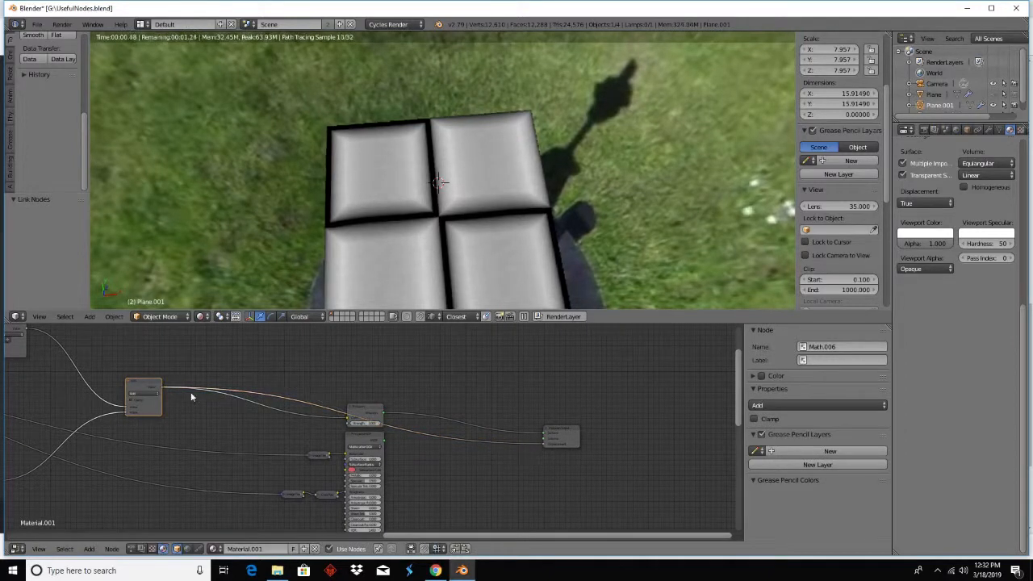
drag(163, 391, 218, 412)
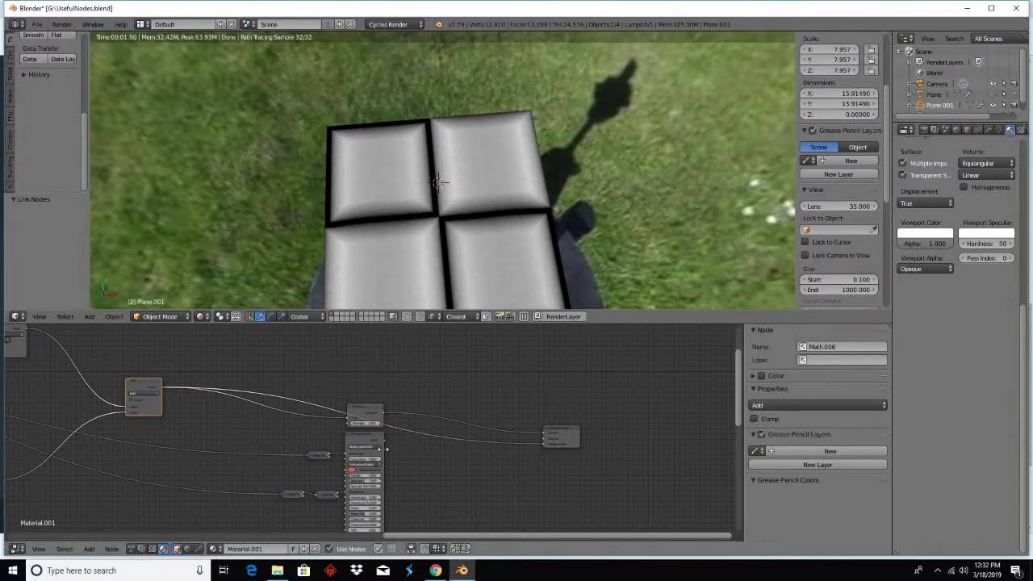
drag(383, 440, 544, 434)
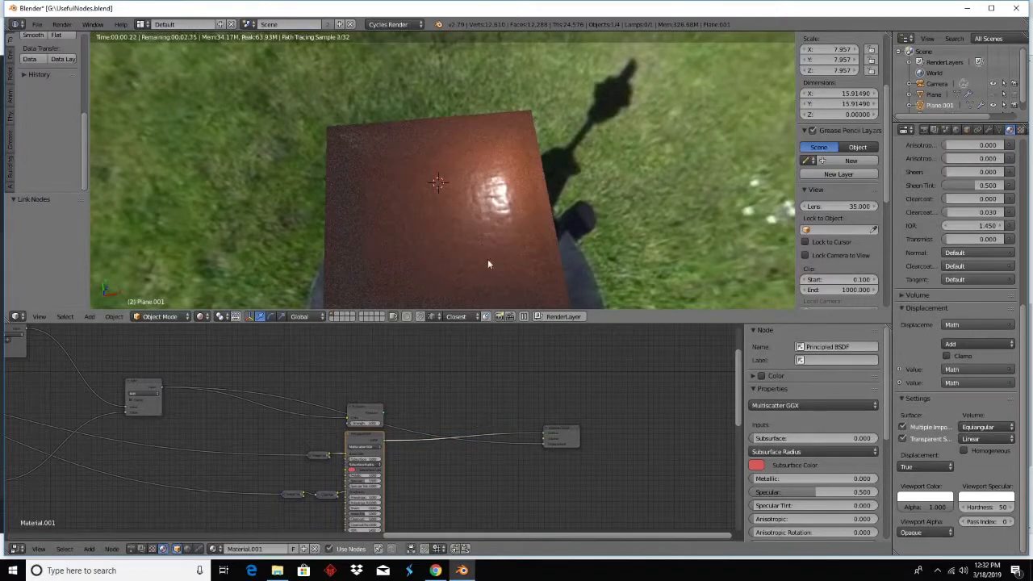
key(Tab)
key(Tab)
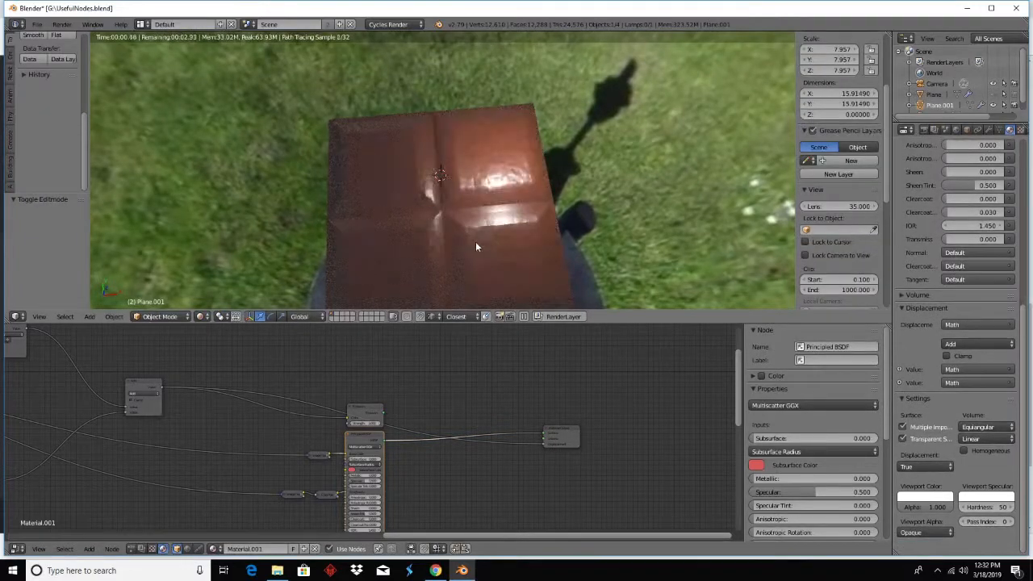
middle_drag(475, 242, 457, 275)
scroll(494, 217, up, 3)
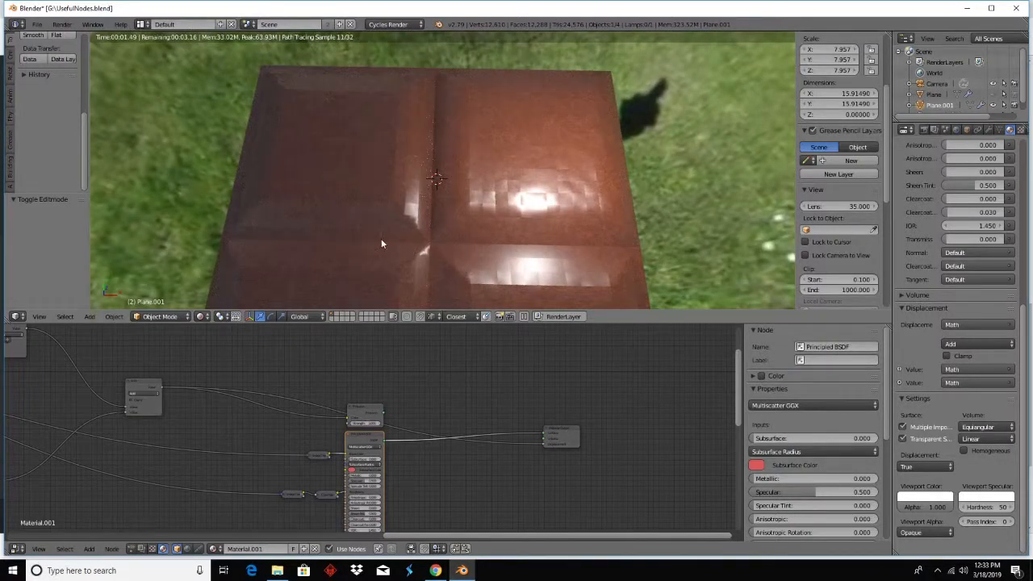
middle_drag(352, 215, 355, 167)
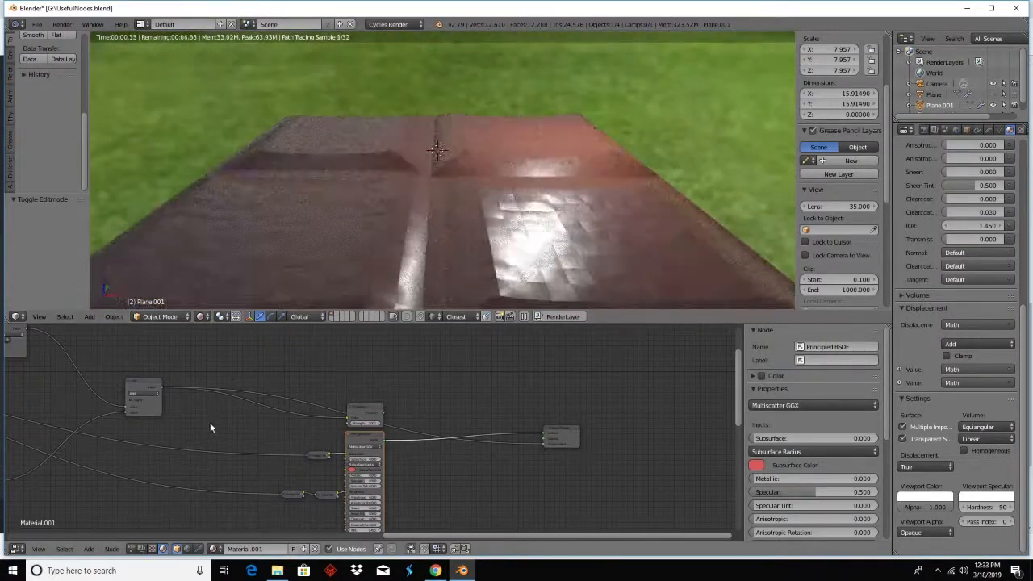
- Expand the duplicated chain's RGB Curves node, flatten its curve point to about X 0.36, Y 0.69, and refresh the displacement
middle_drag(211, 426, 413, 457)
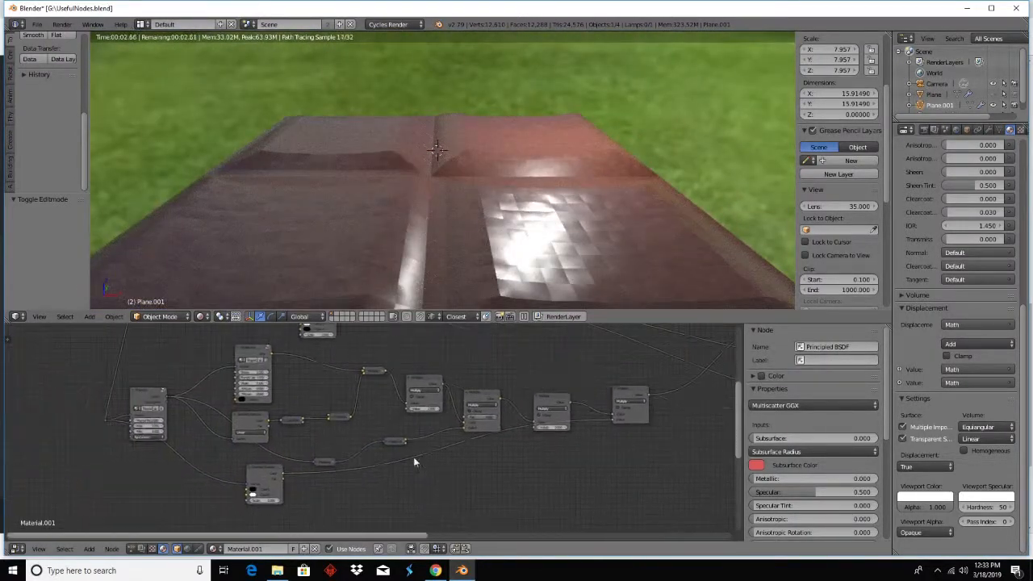
scroll(306, 419, up, 3)
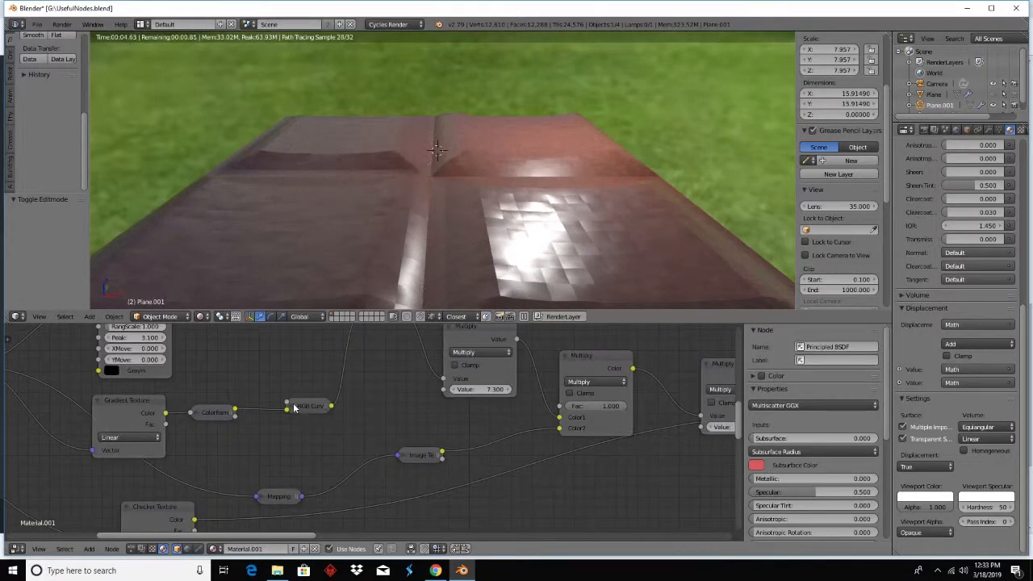
click(294, 408)
key(h)
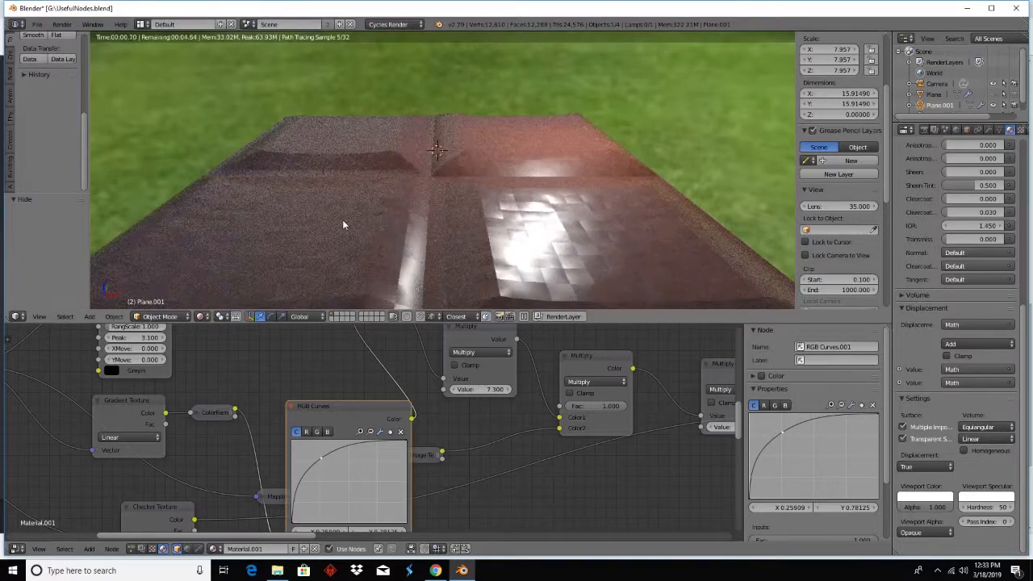
key(Tab)
key(Tab)
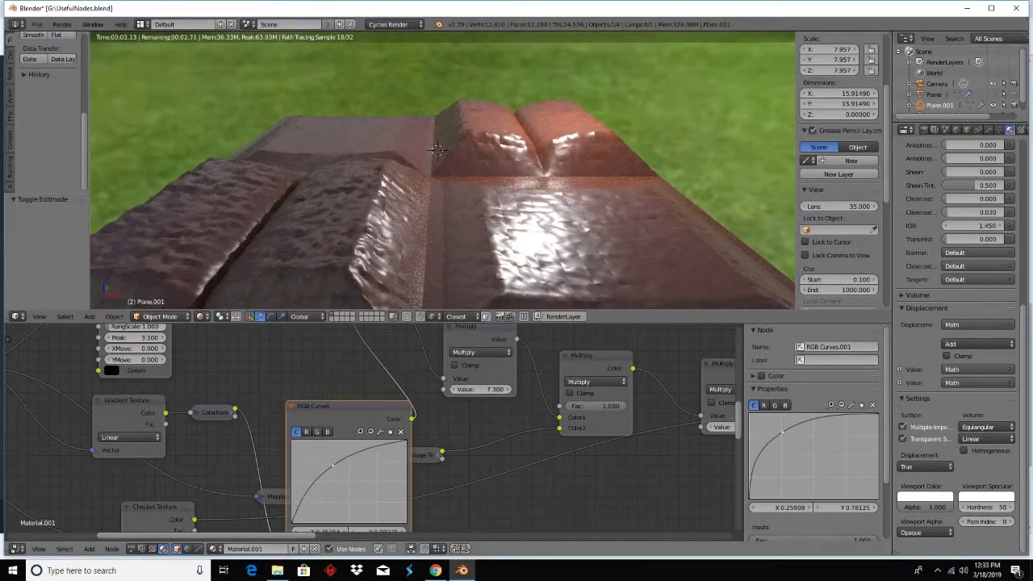
drag(782, 434, 796, 440)
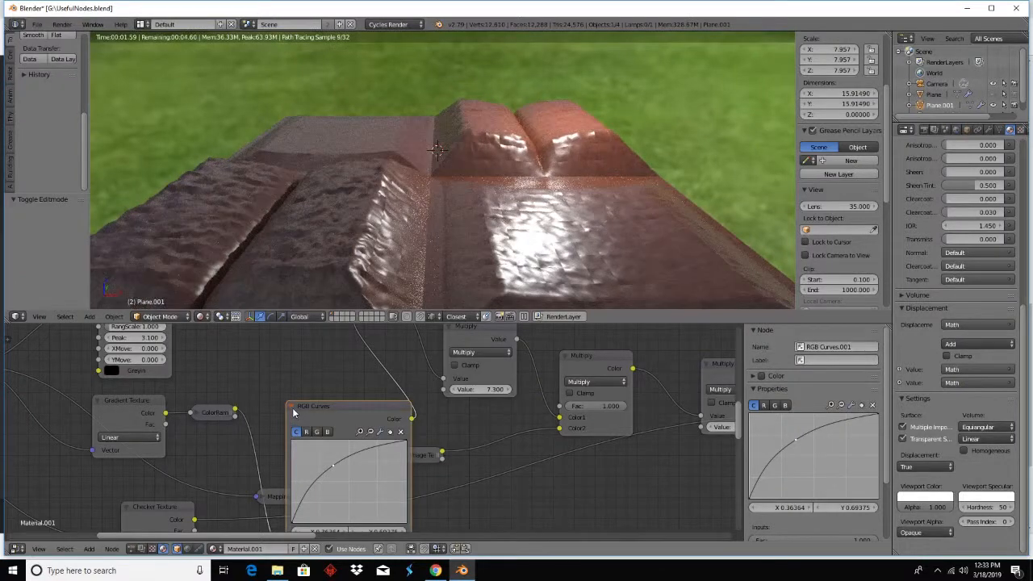
- Collapse the RGB Curves node, expand the duplicated chain's ColorRamp, and set its middle stop to white
key(h)
click(197, 415)
key(h)
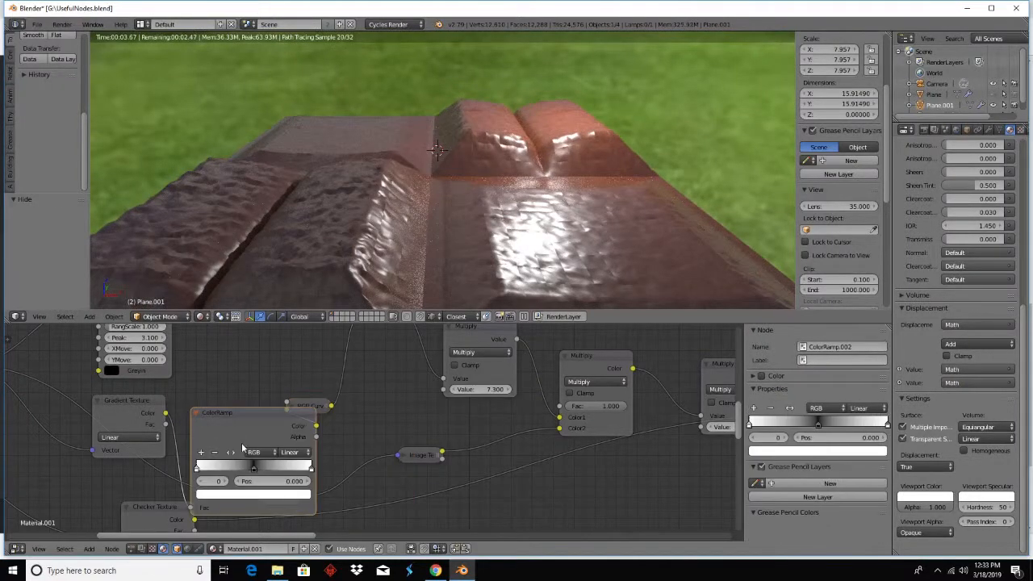
click(253, 468)
click(254, 492)
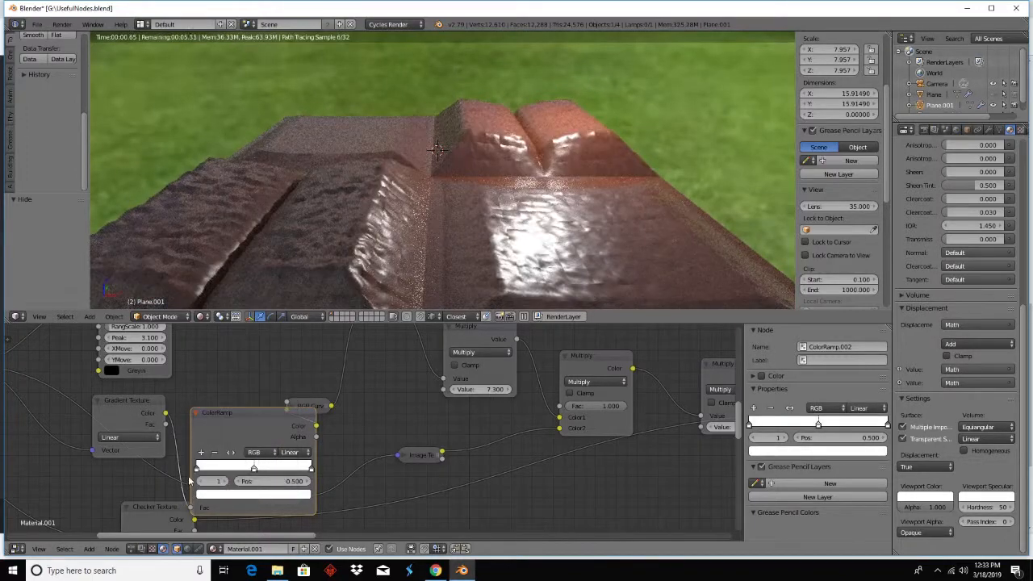
- Try black on the ColorRamp's middle stop and return it to white
click(225, 495)
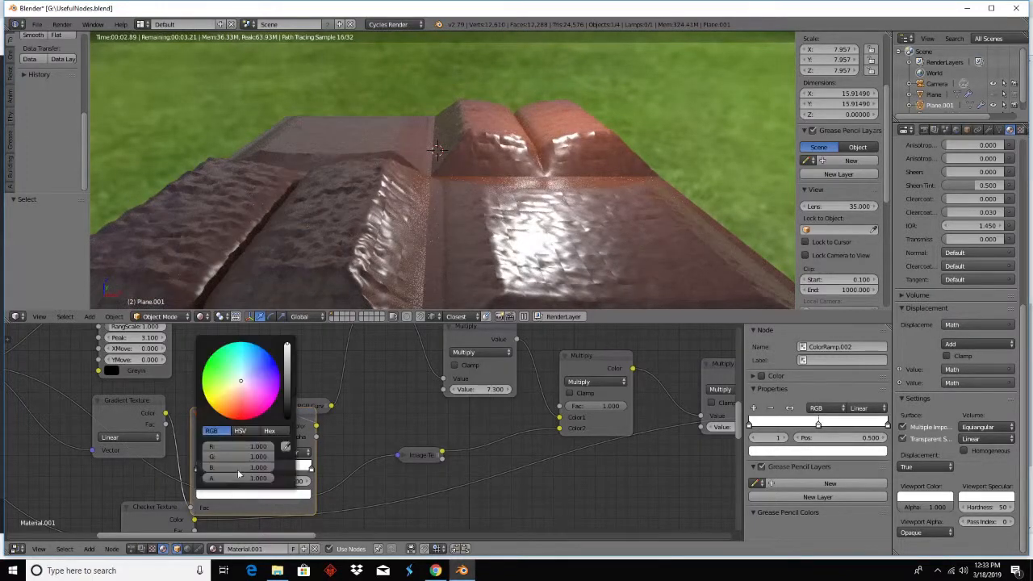
drag(287, 364, 287, 419)
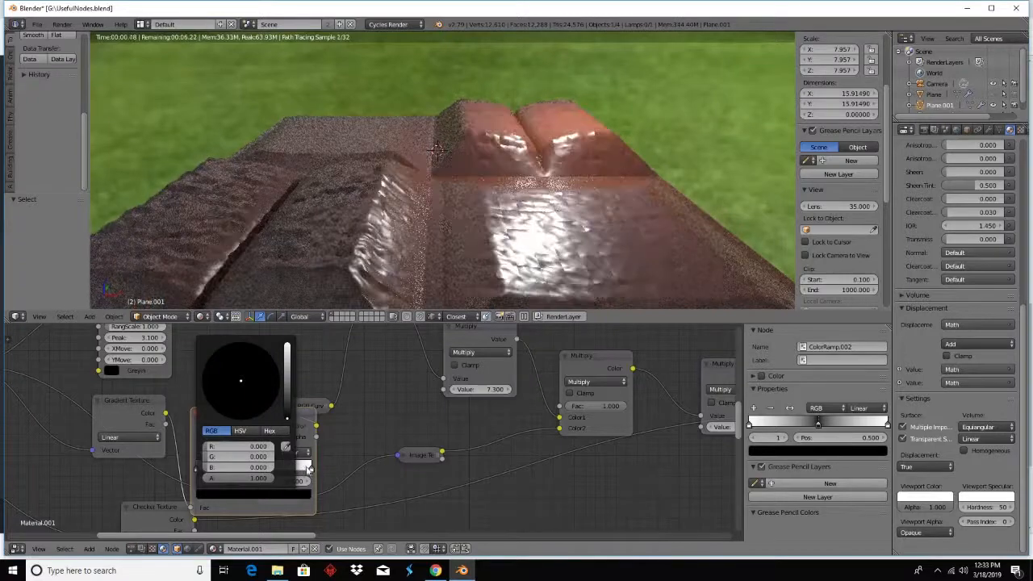
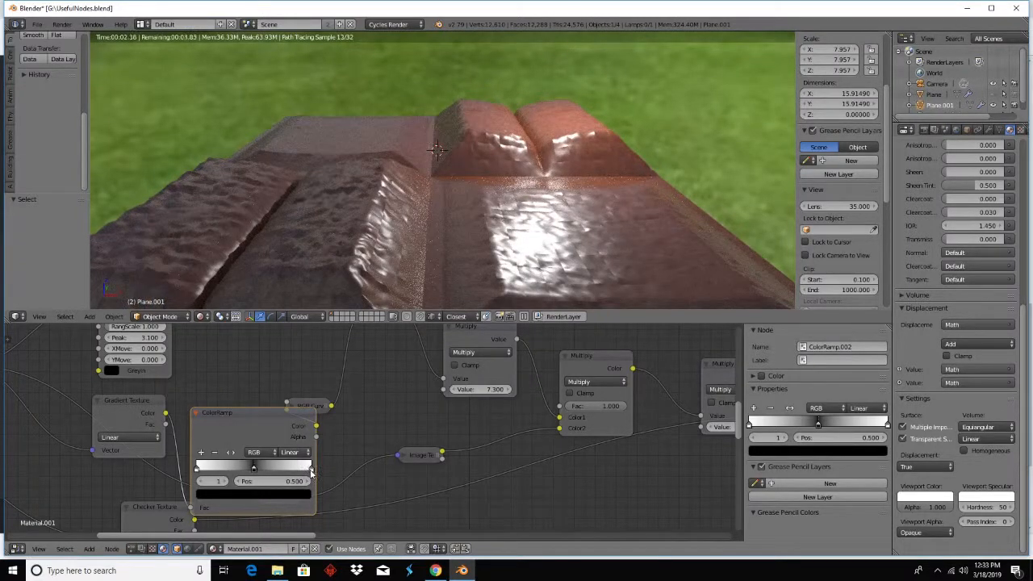
click(223, 494)
drag(289, 417, 289, 363)
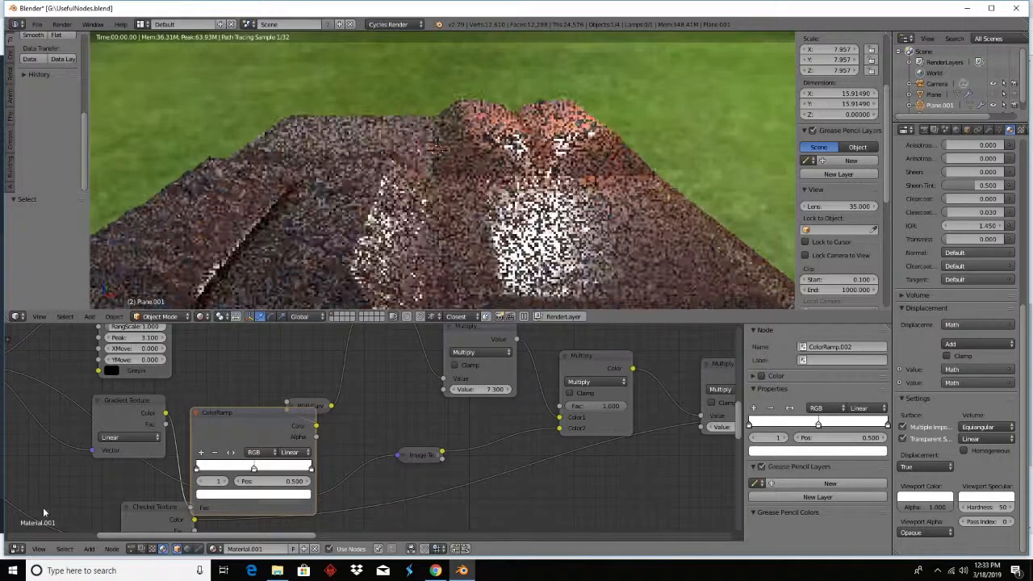
- Set the duplicated chain's ColorRamp first and last stops to black and refresh the plane's displacement
click(197, 469)
click(208, 494)
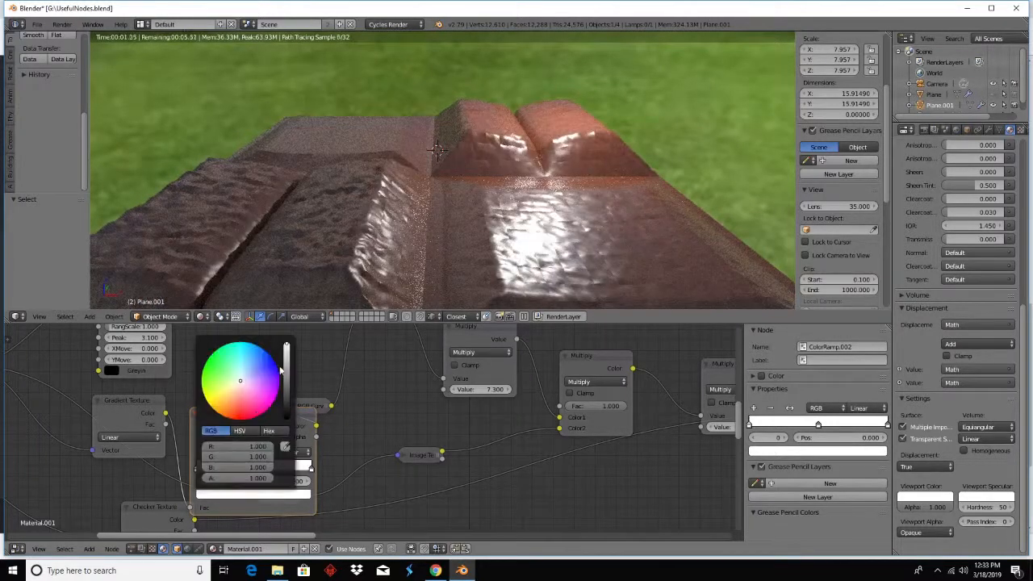
drag(281, 369, 284, 418)
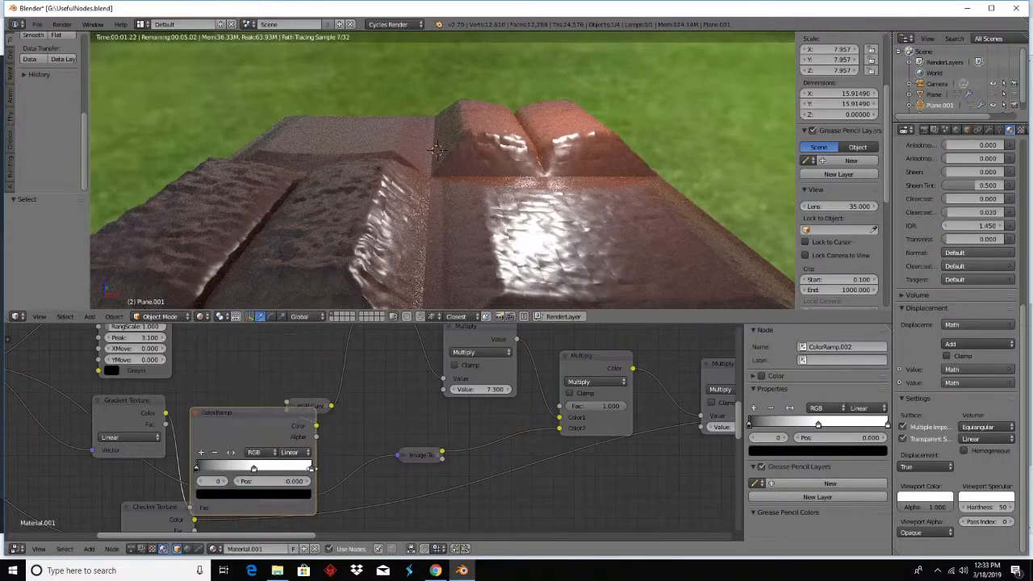
click(312, 469)
click(242, 494)
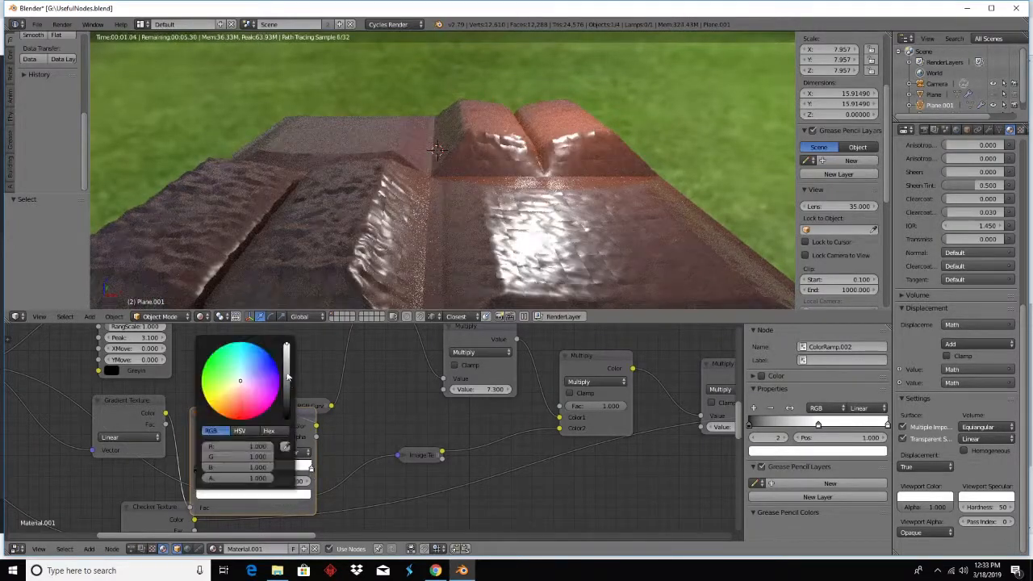
drag(287, 375, 286, 418)
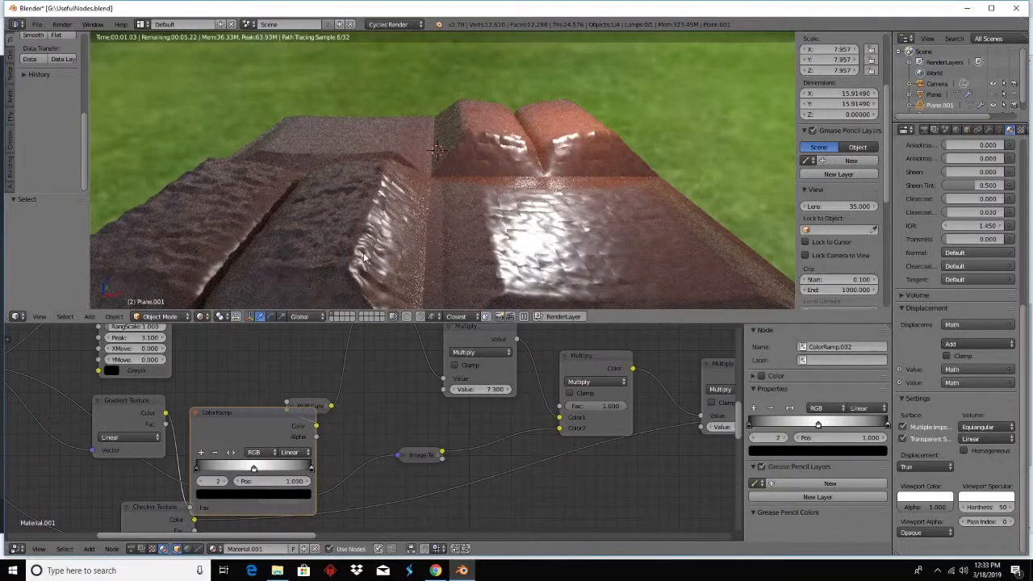
key(Tab)
key(Tab)
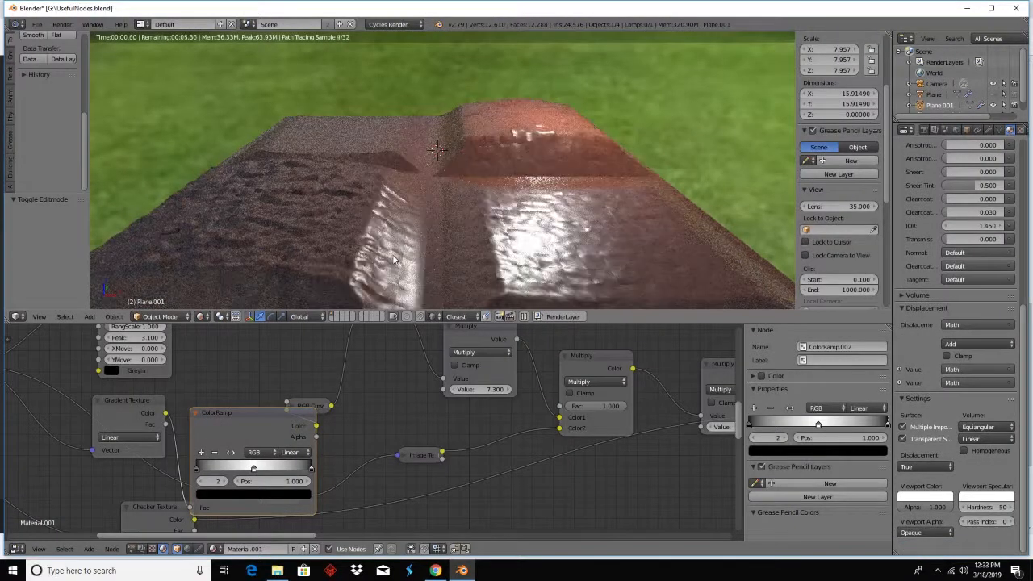
middle_drag(384, 254, 382, 43)
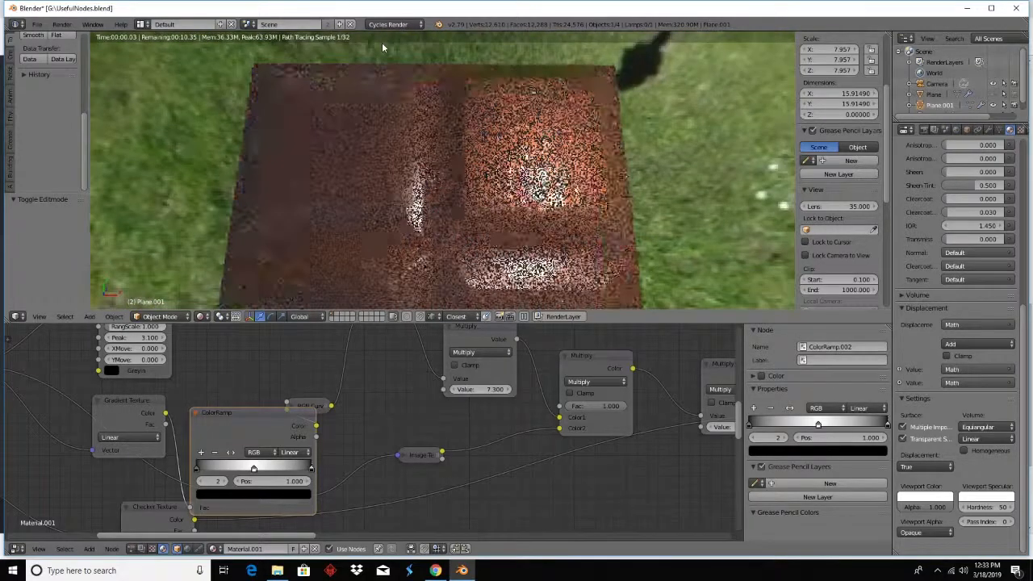
scroll(383, 45, down, 3)
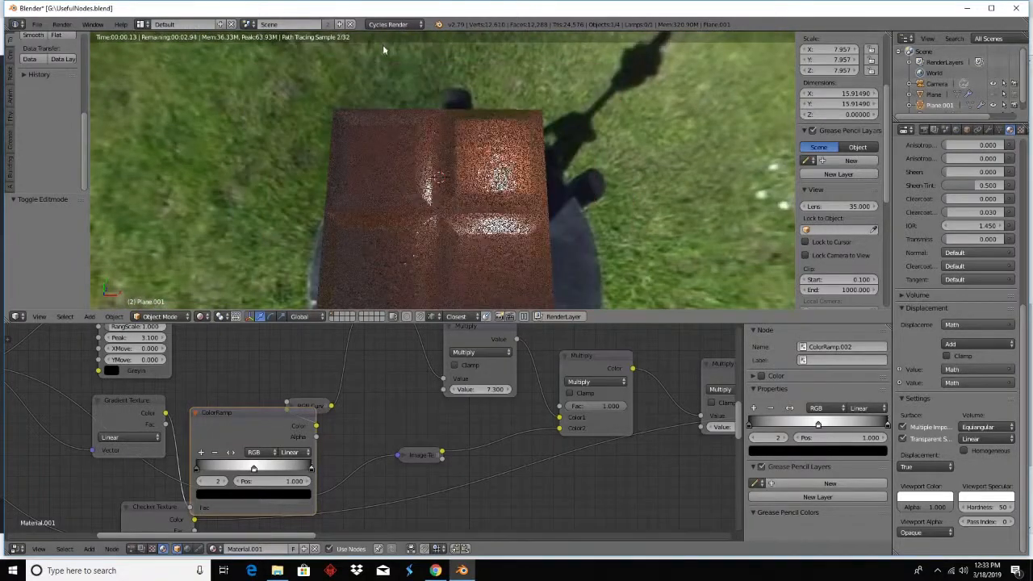
- Collapse the ColorRamp node and move the Add node that sums both chains closer to the duplicated chain
click(198, 414)
middle_drag(307, 425, 247, 446)
scroll(247, 446, down, 7)
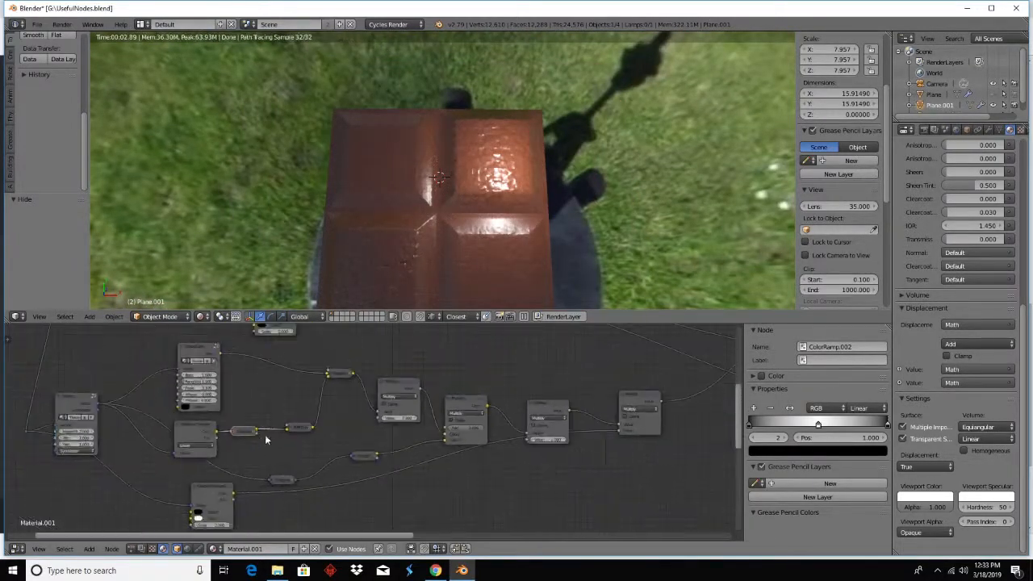
middle_drag(380, 465, 179, 485)
scroll(268, 470, down, 6)
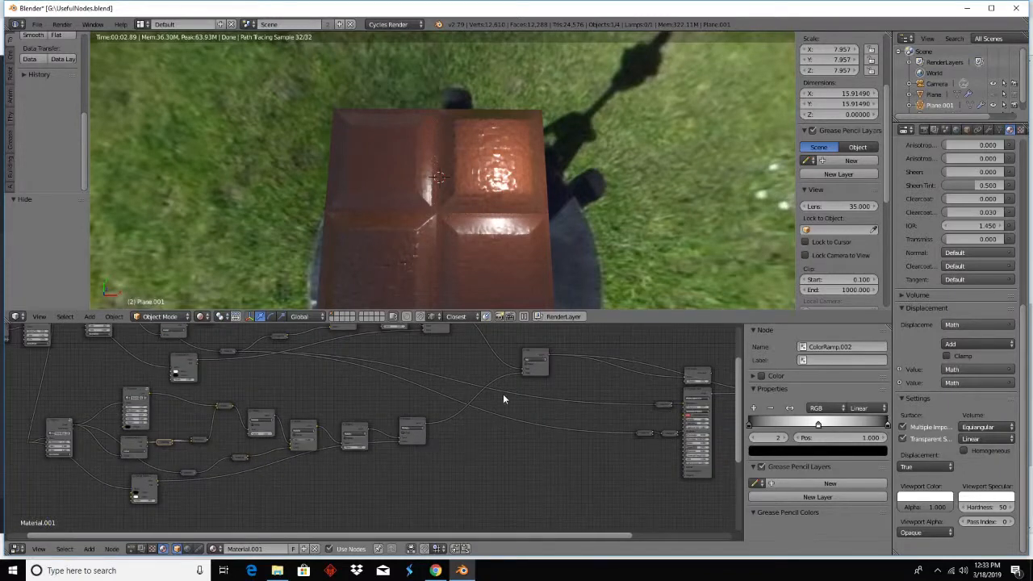
drag(530, 353, 504, 392)
middle_drag(454, 200, 475, 206)
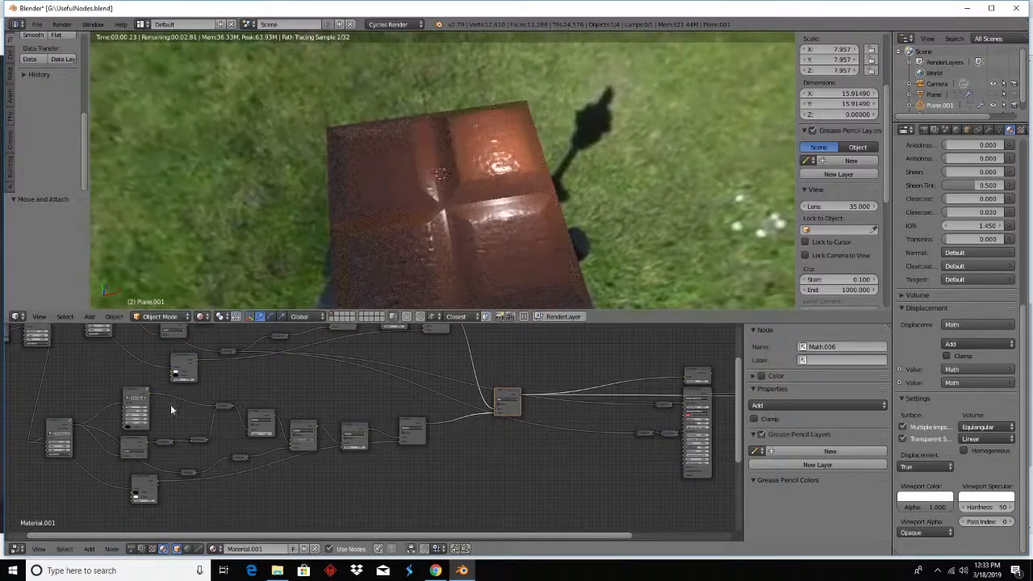
- Set MasterTile to 10 on the first TileVect node after the UV Map and refresh the plane's displacement
middle_drag(98, 446, 283, 467)
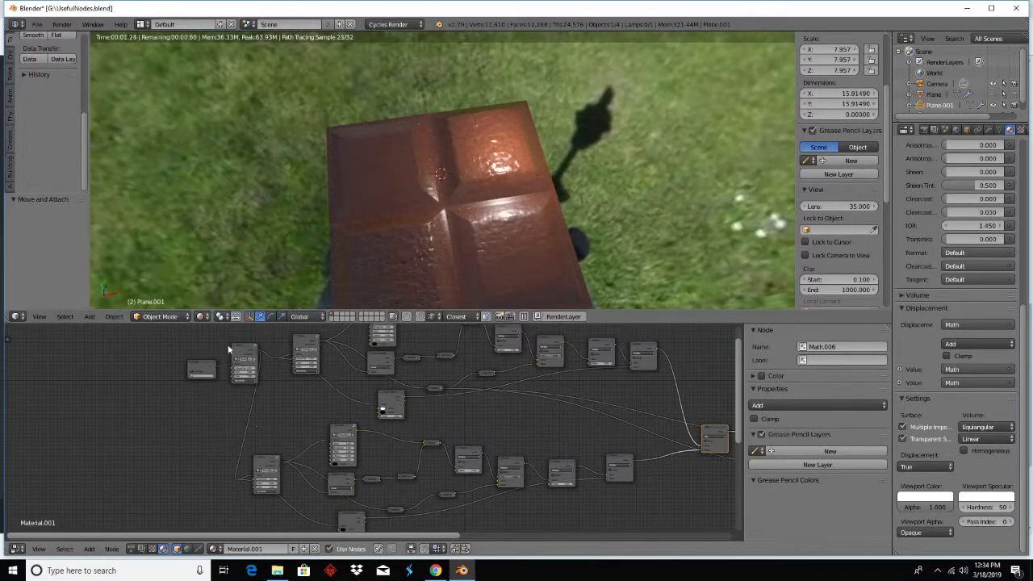
drag(248, 369, 261, 369)
scroll(242, 379, up, 5)
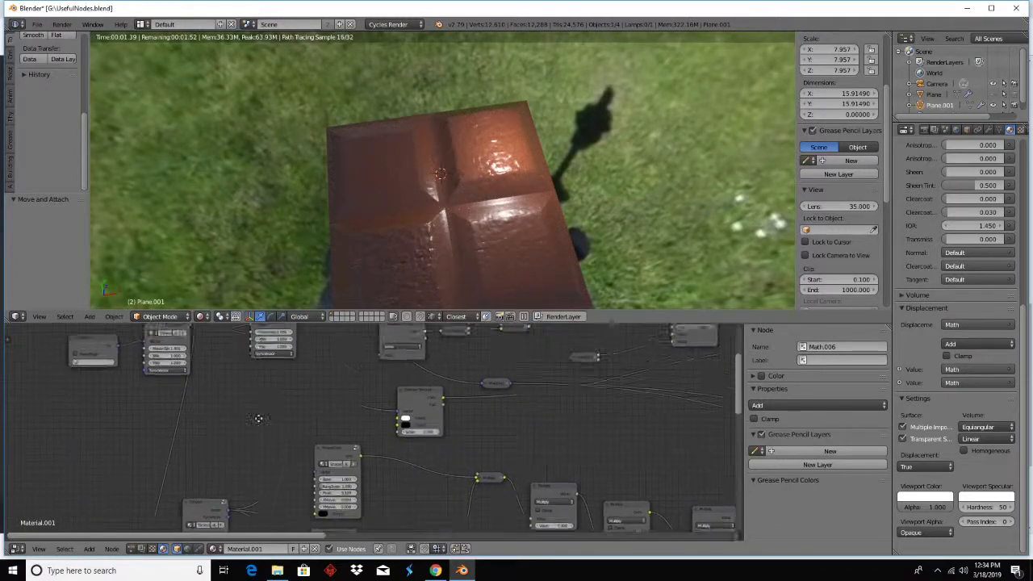
scroll(300, 424, up, 2)
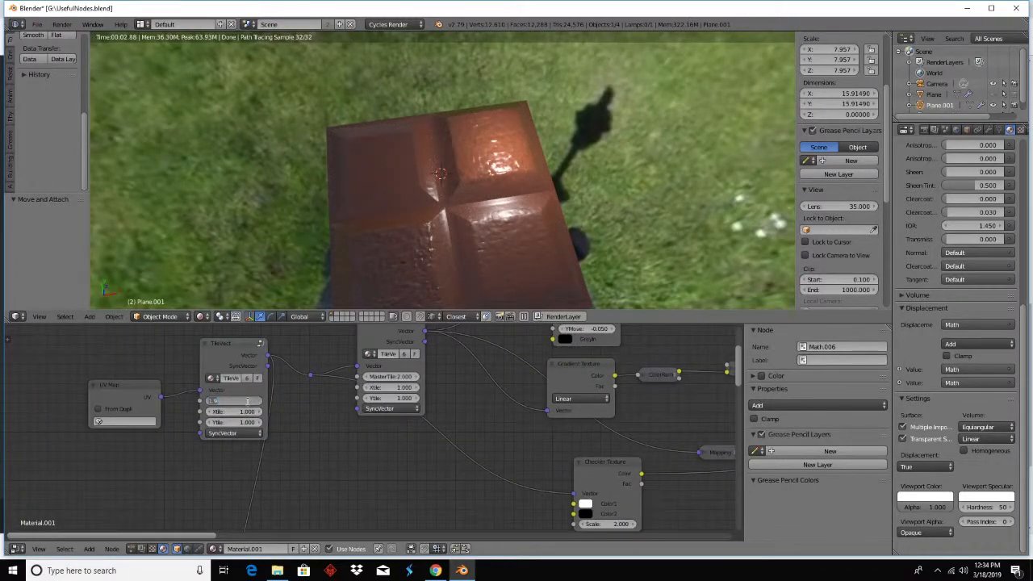
text(0)
key(Return)
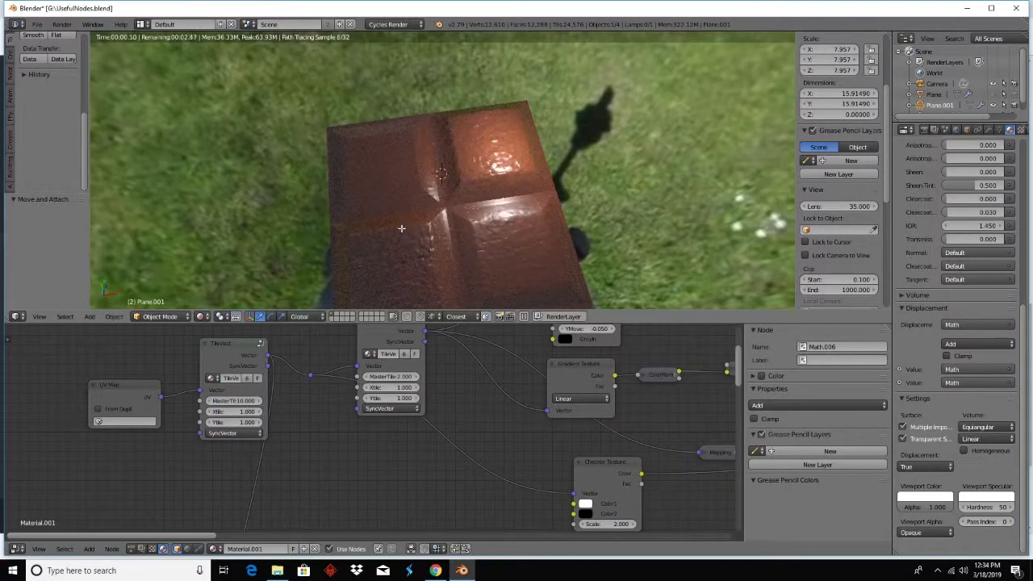
key(Tab)
key(Tab)
middle_drag(478, 247, 492, 194)
scroll(492, 194, up, 5)
mouse_move(439, 227)
middle_down()
mouse_move(468, 219)
mouse_move(440, 223)
mouse_move(434, 240)
middle_up()
- Connect the Emission node to the Material Output's Surface to preview the combined height on the plane
middle_drag(492, 417, 369, 474)
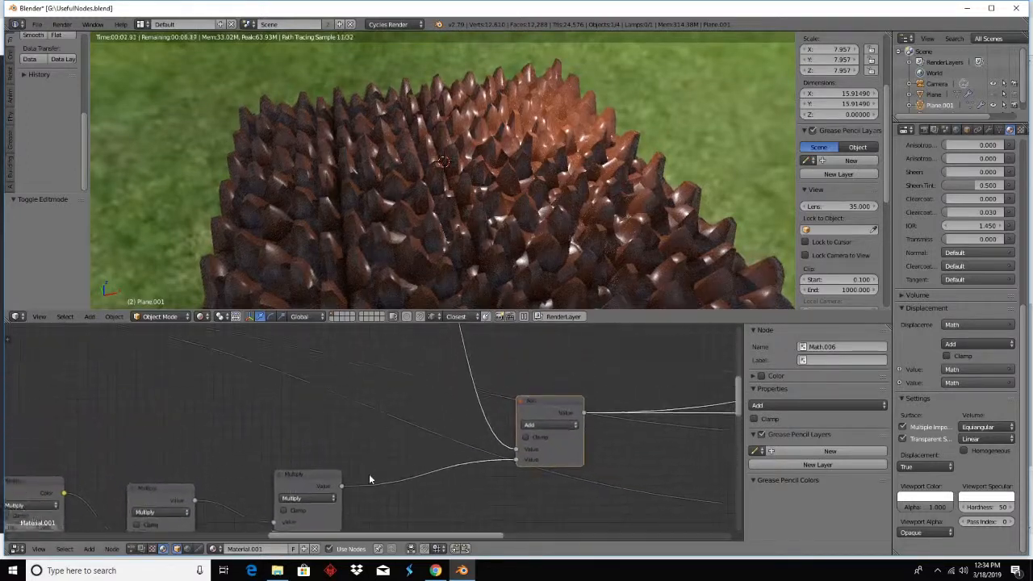
scroll(396, 470, down, 5)
middle_drag(577, 451, 272, 438)
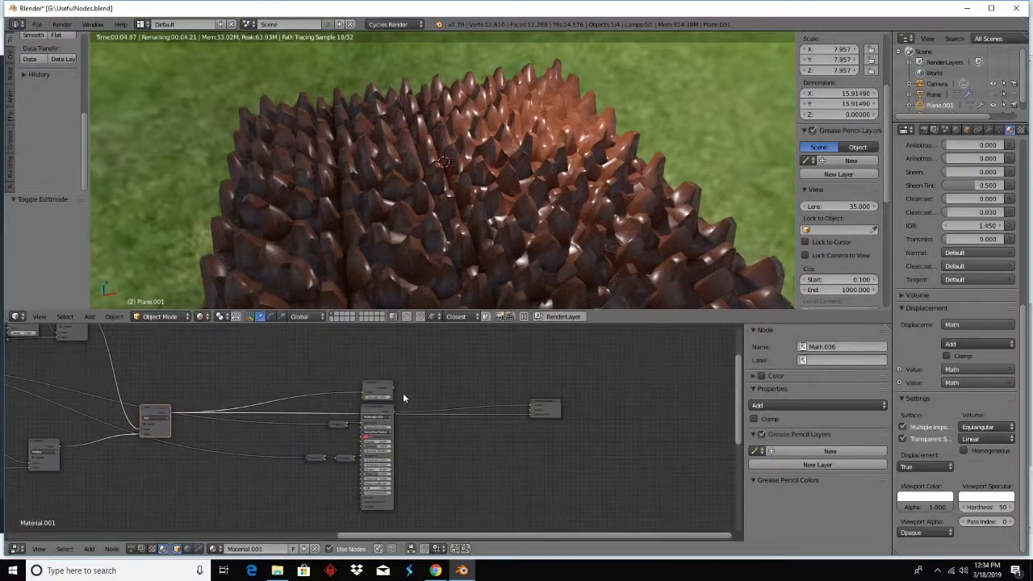
scroll(403, 392, up, 4)
drag(403, 374, 414, 373)
drag(584, 403, 589, 399)
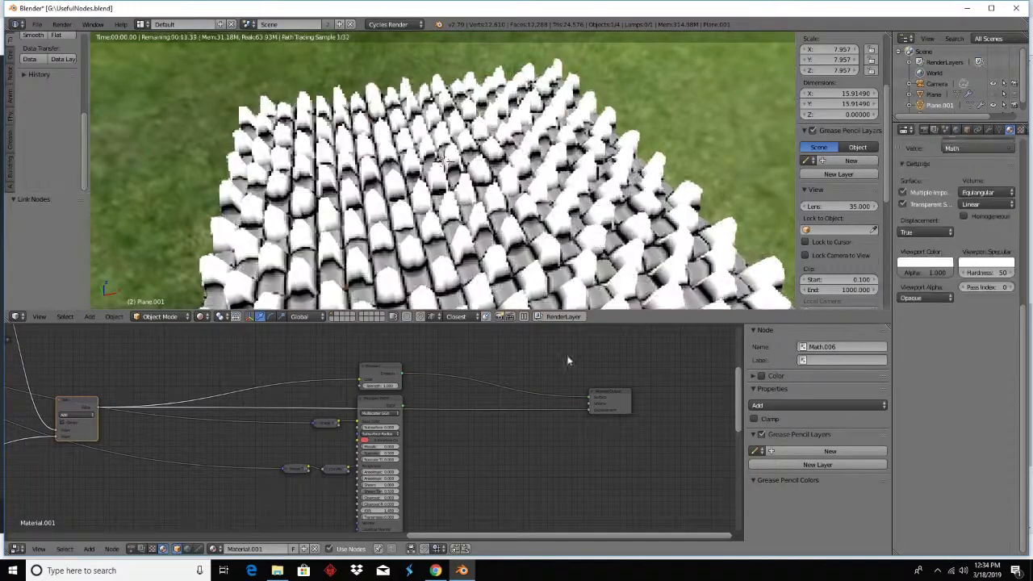
middle_drag(526, 247, 575, 257)
- Try a value of 1.000 on the duplicated chain's Multiply node before the checker-mask Multiply and refresh the displacement
middle_drag(158, 459, 509, 407)
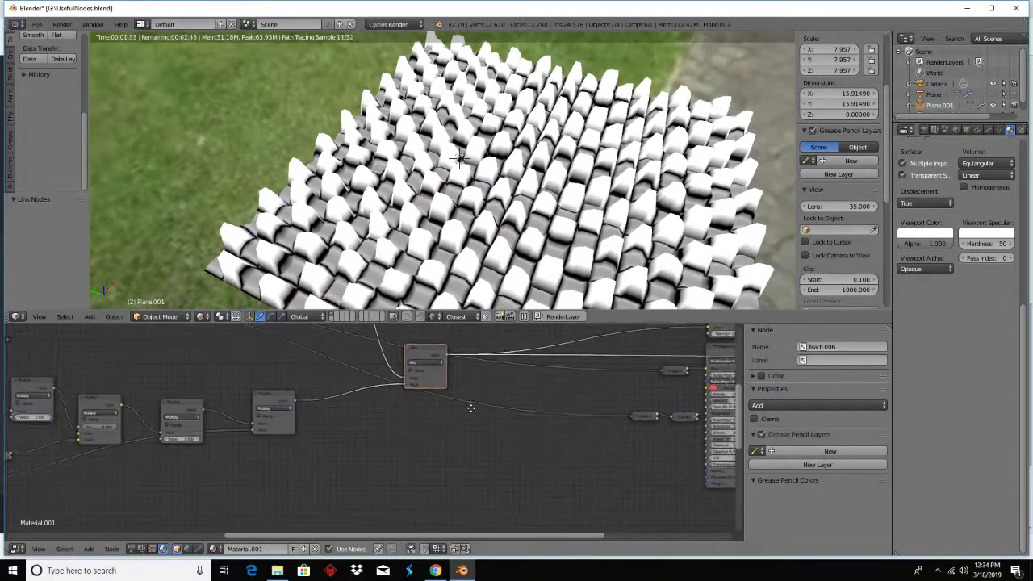
middle_drag(263, 402, 312, 425)
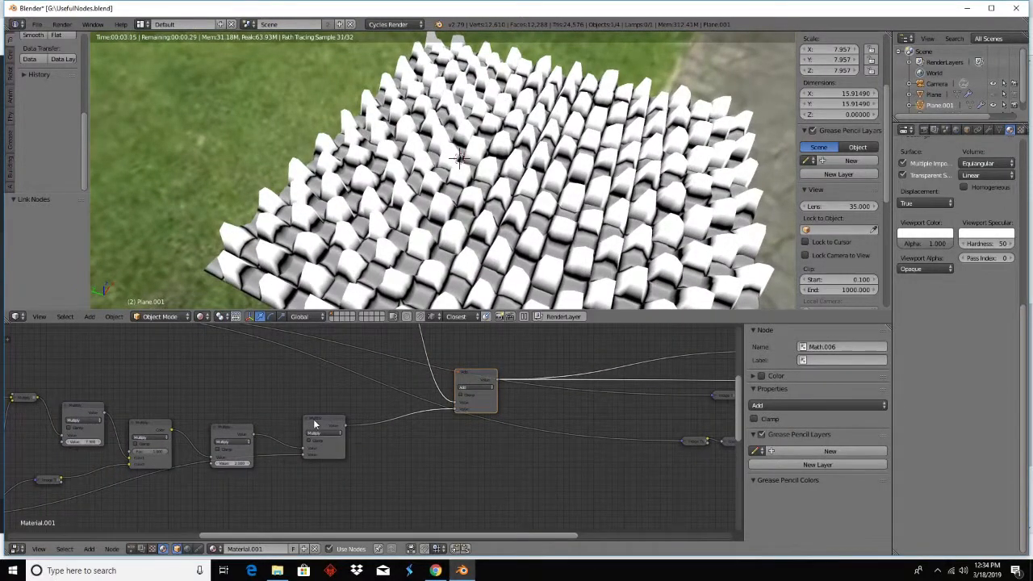
middle_drag(241, 475, 370, 444)
scroll(370, 444, up, 2)
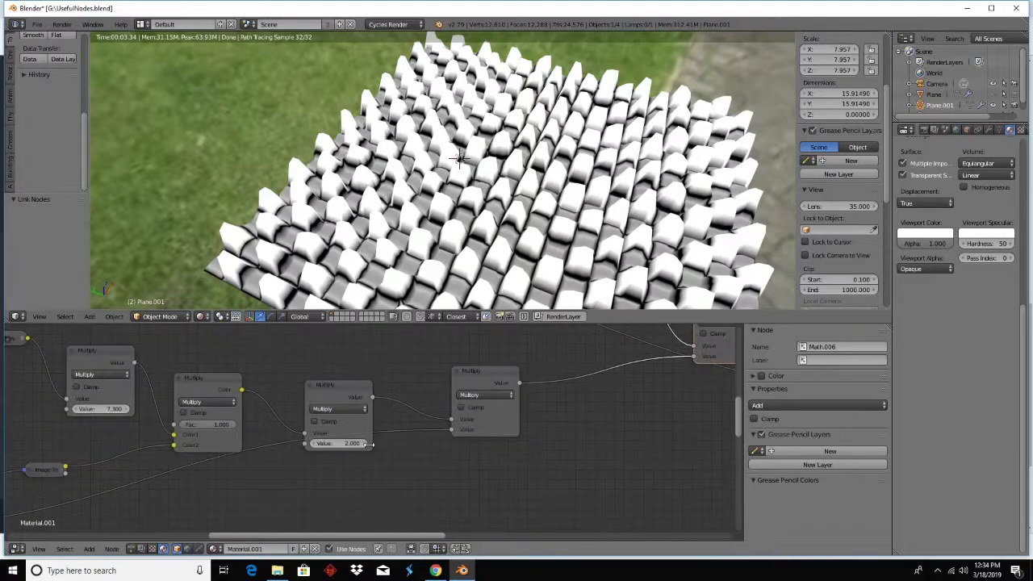
key(Return)
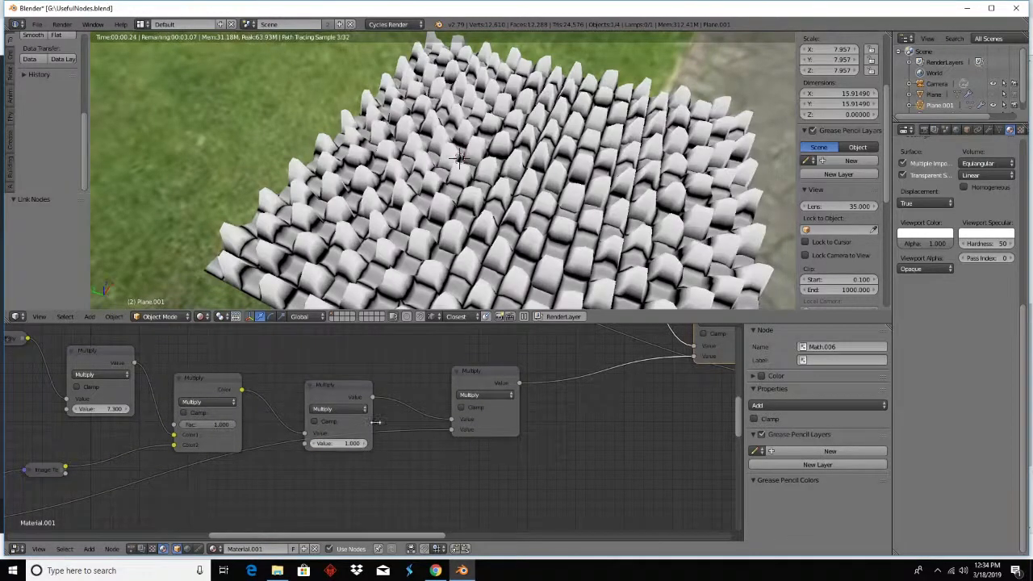
key(Tab)
key(Tab)
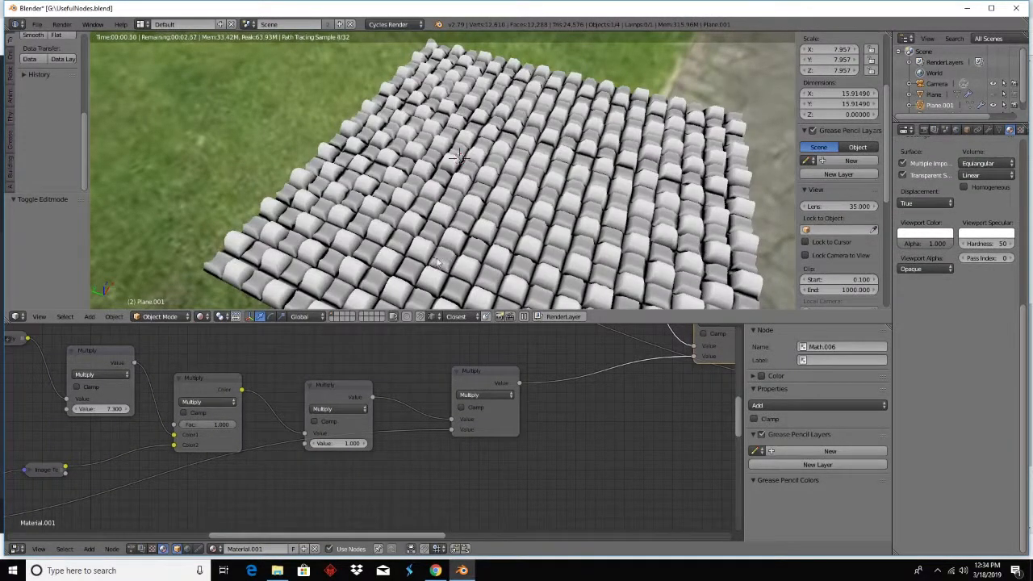
middle_drag(435, 266, 375, 221)
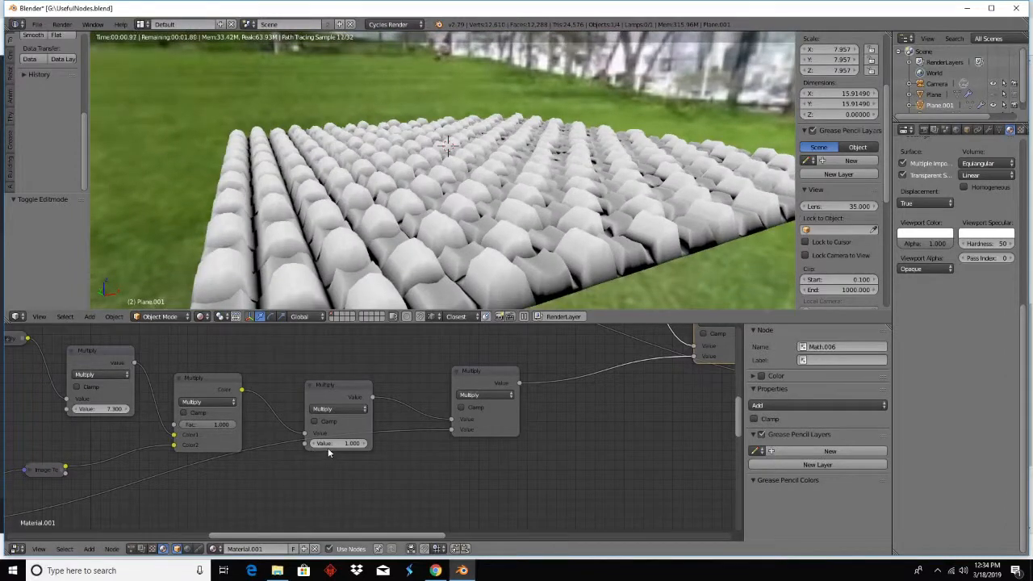
- Try 0.500 on that same Multiply node and refresh the plane's displacement
key(Return)
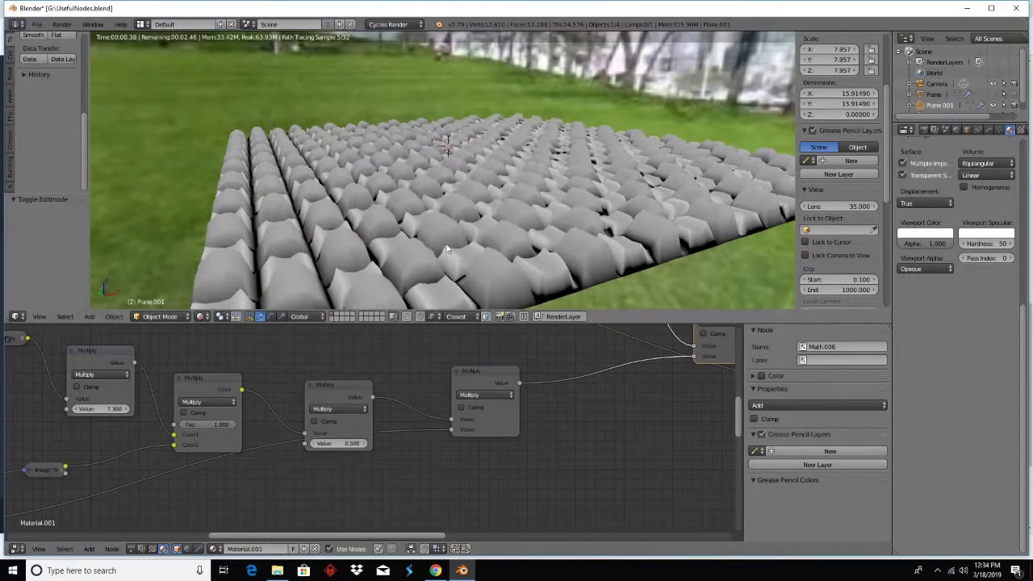
key(Tab)
key(Tab)
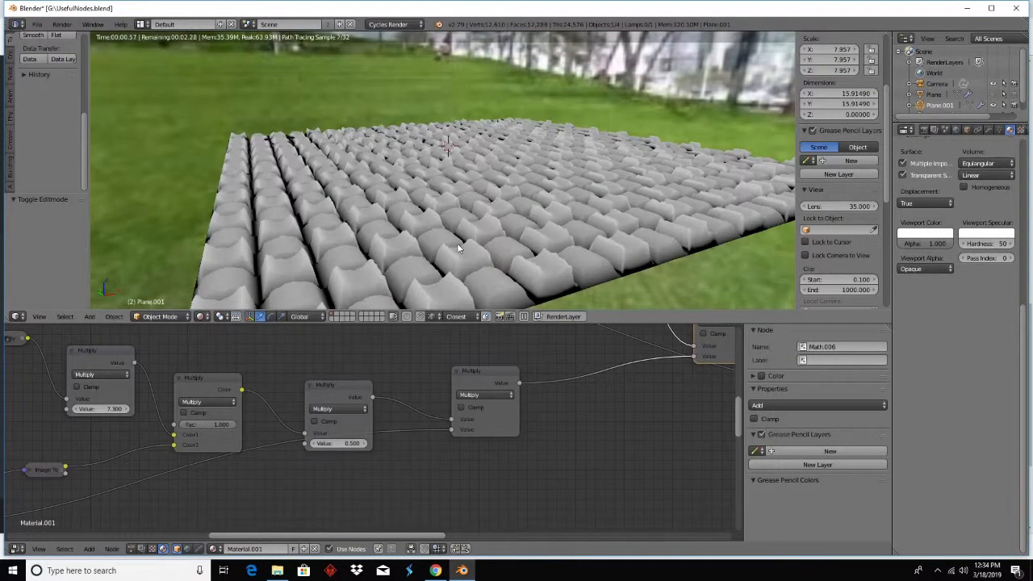
middle_drag(454, 243, 449, 254)
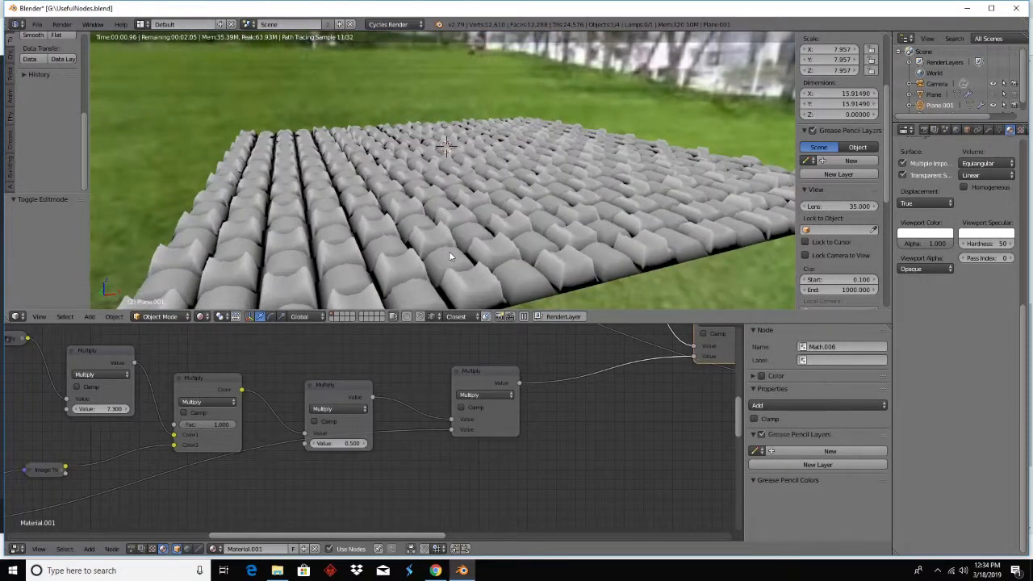
scroll(451, 257, up, 2)
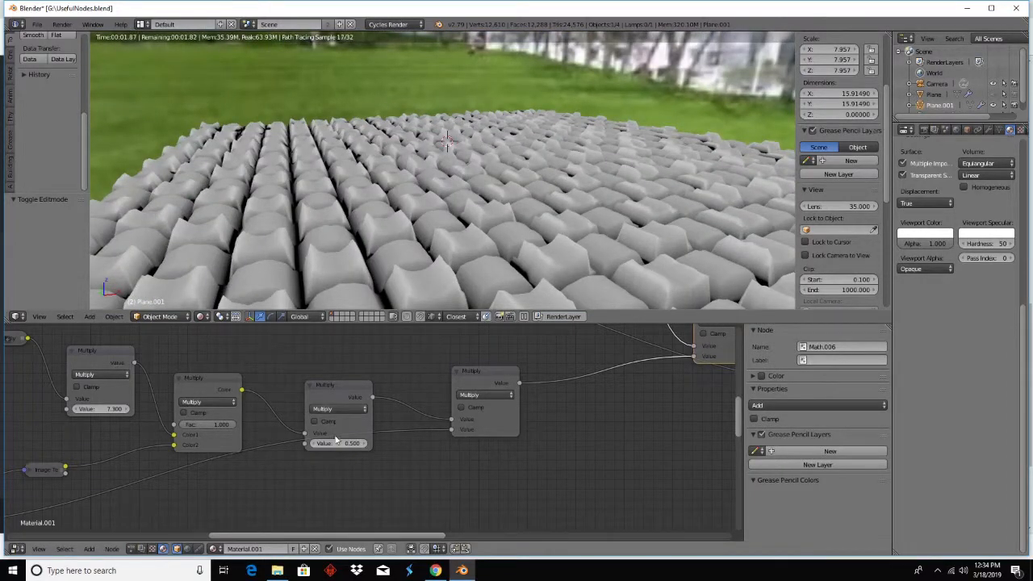
- Set the duplicated chain's Multiply node before the checker-mask Multiply to 0.75 and refresh the displacement
text(.75)
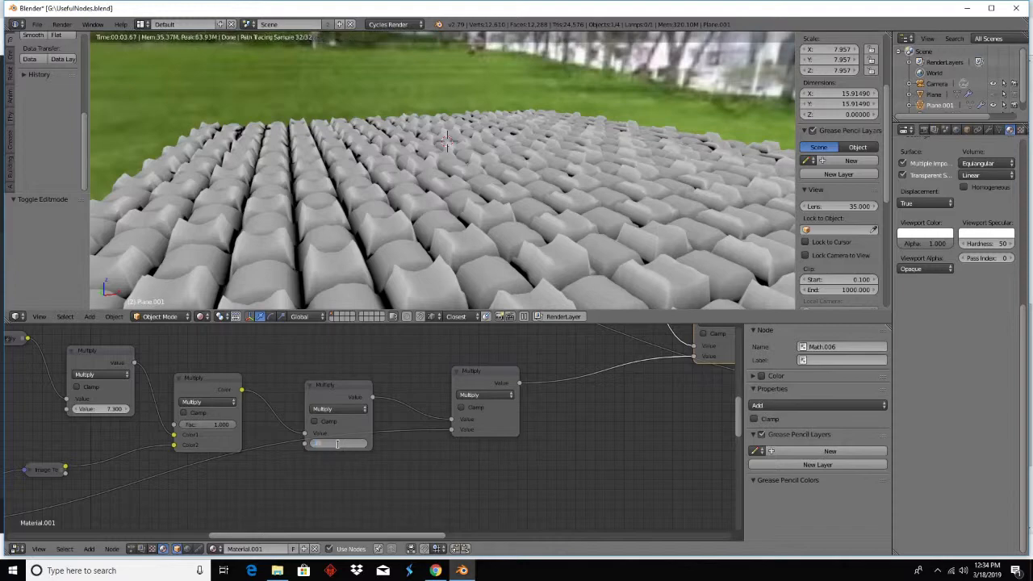
key(Return)
scroll(456, 232, down, 2)
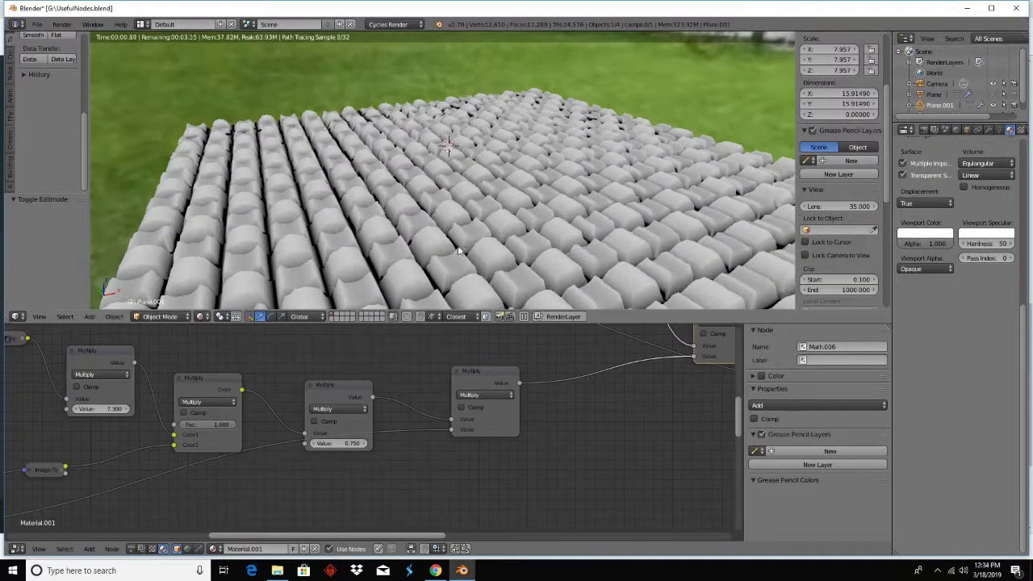
mouse_move(482, 278)
middle_down()
mouse_move(512, 253)
mouse_move(479, 280)
middle_up()
- Duplicate the Add node, insert the copy on the link to Emission, and connect its output to the Material Output's Displacement
middle_drag(422, 401, 547, 331)
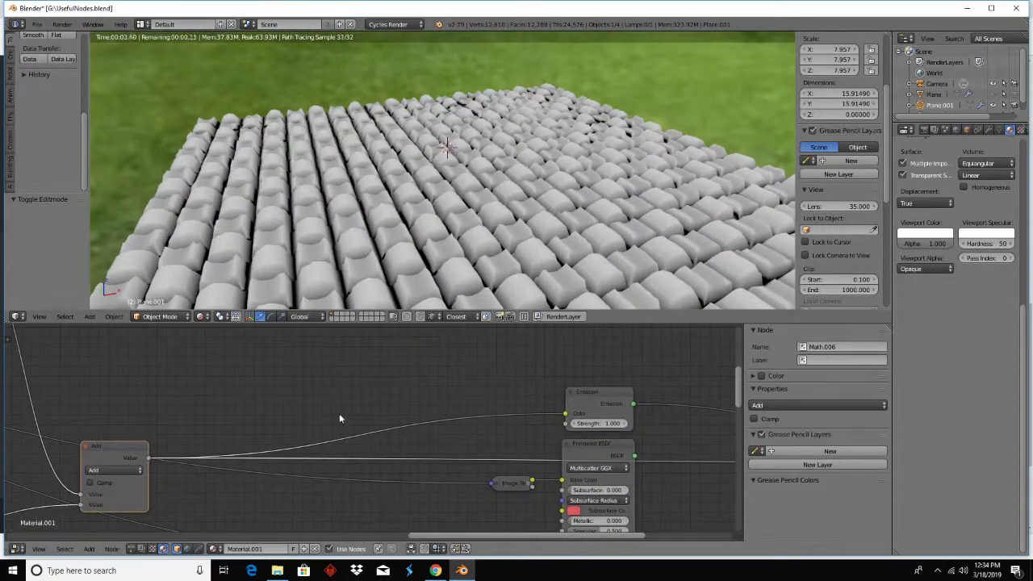
key(shift+d)
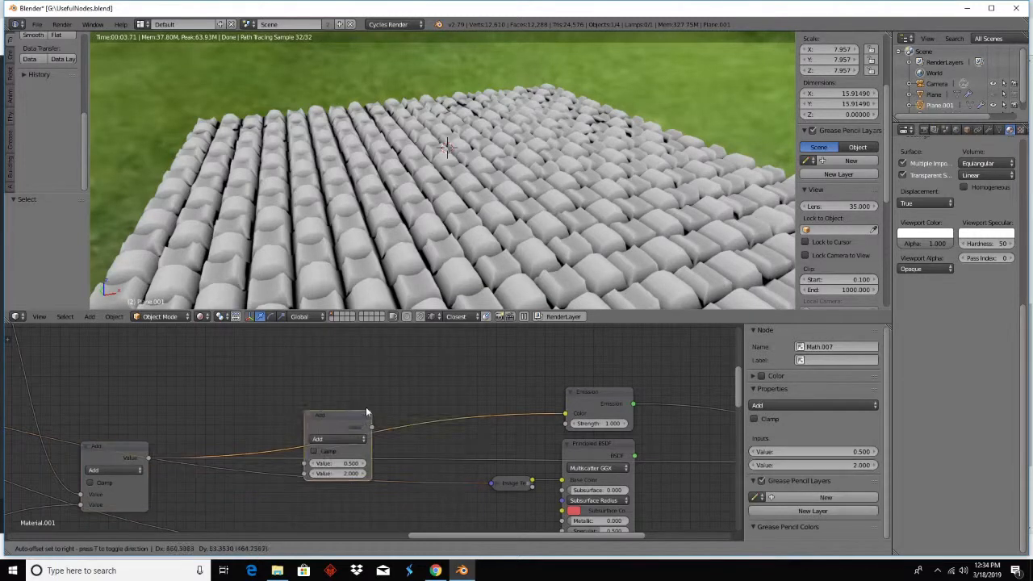
click(437, 387)
middle_drag(497, 421, 299, 396)
scroll(305, 393, down, 1)
drag(295, 375, 650, 431)
middle_drag(452, 427, 583, 432)
- Change the inserted math node to Multiply with a value of 0.5 and refresh the plane's displacement
click(400, 382)
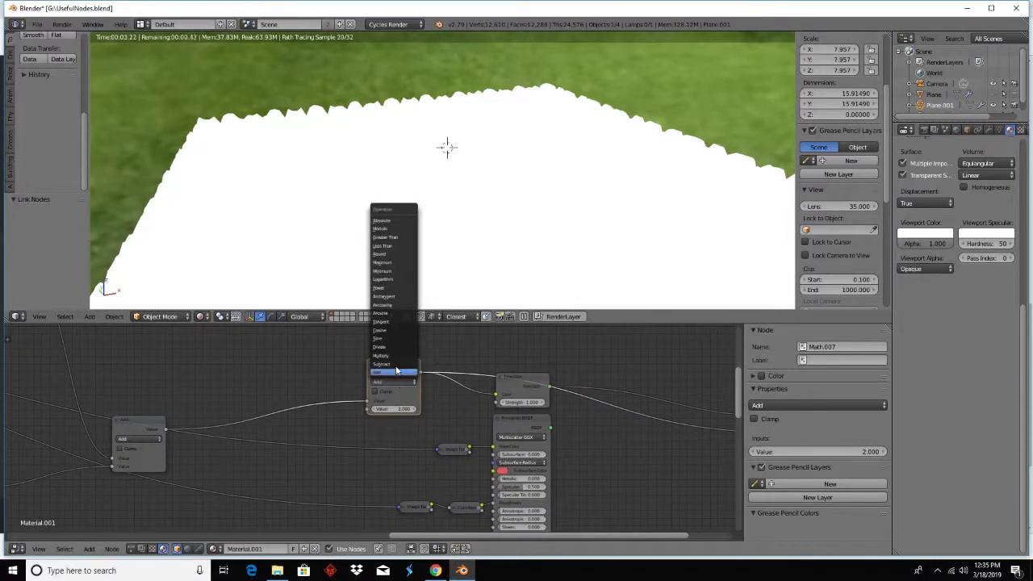
click(393, 358)
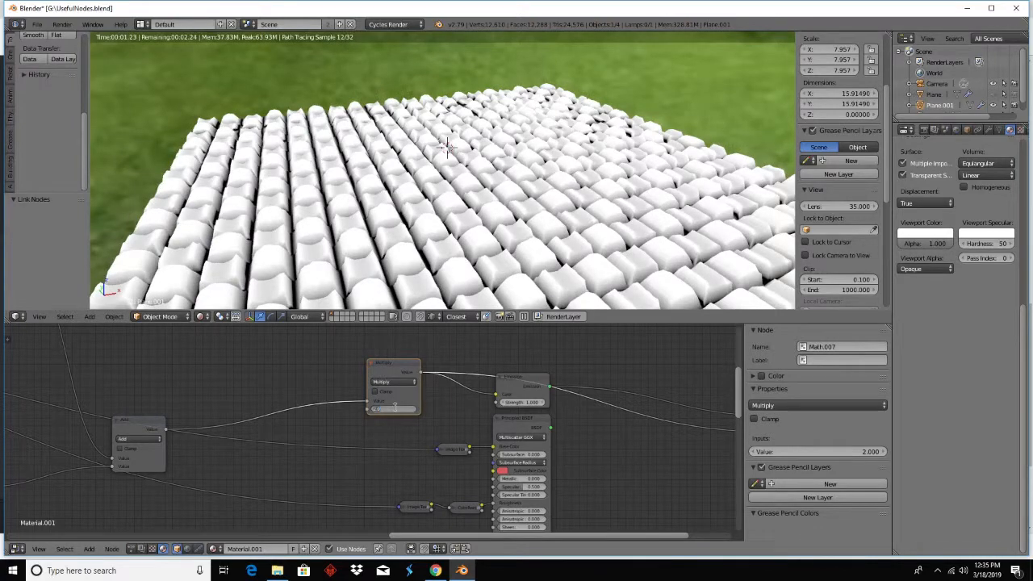
text(.5)
key(Return)
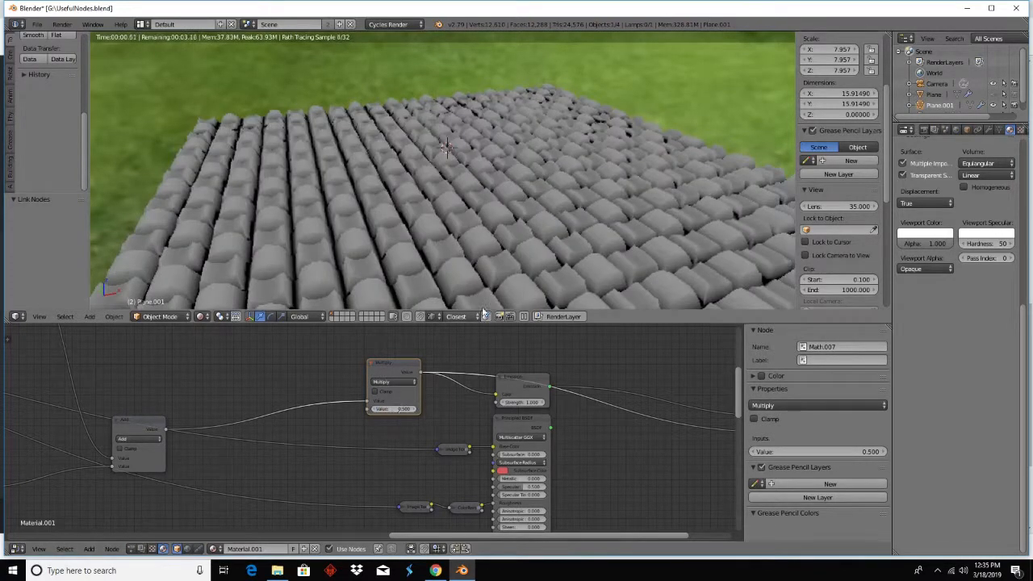
key(Tab)
key(Tab)
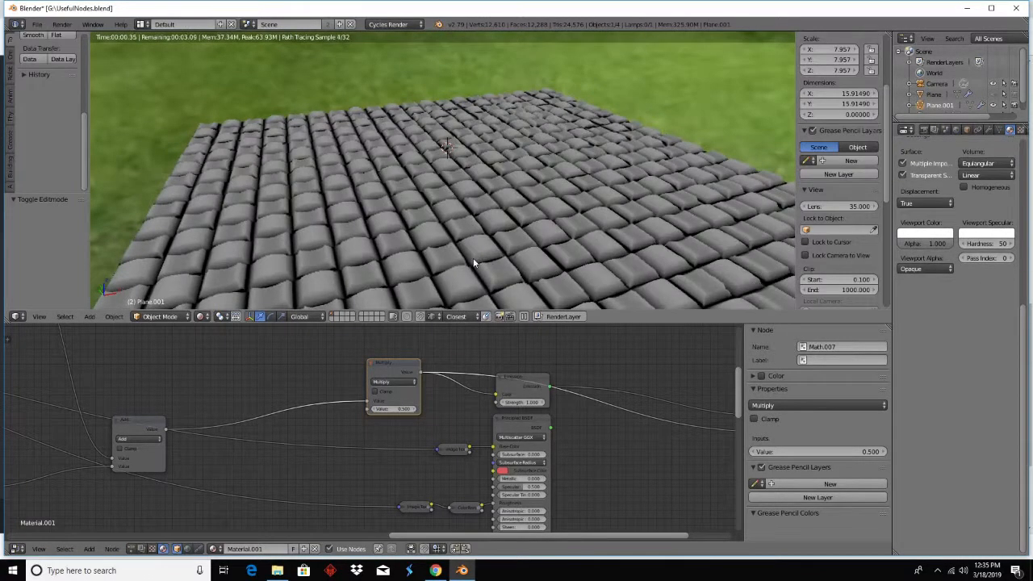
- Set the value of the Multiply node feeding Emission and Displacement to 0.300 and refresh the plane's displacement
mouse_move(460, 237)
middle_down()
mouse_move(461, 300)
mouse_move(470, 241)
middle_up()
scroll(461, 239, up, 3)
scroll(461, 239, down, 3)
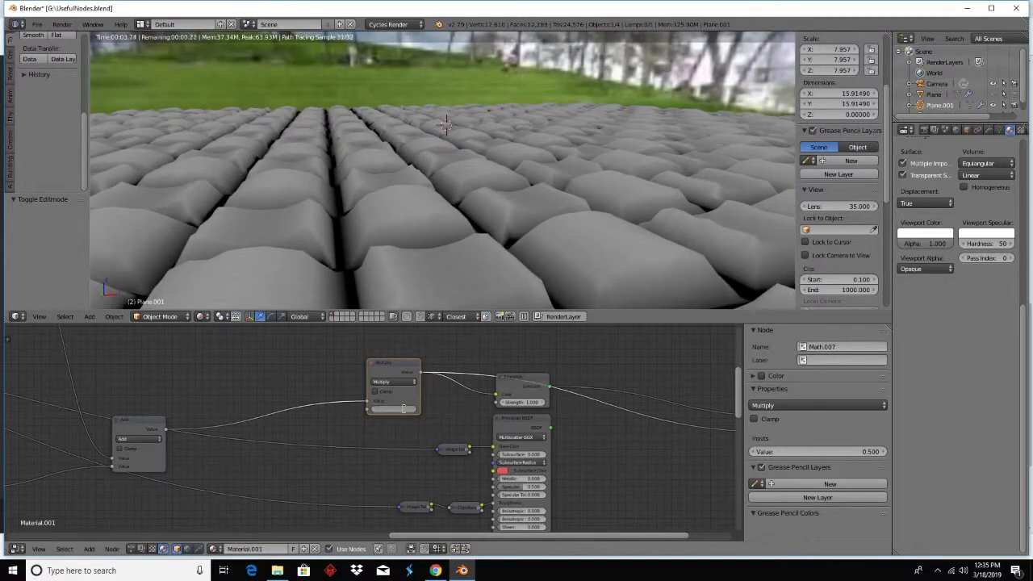
drag(403, 409, 386, 409)
key(Tab)
key(Tab)
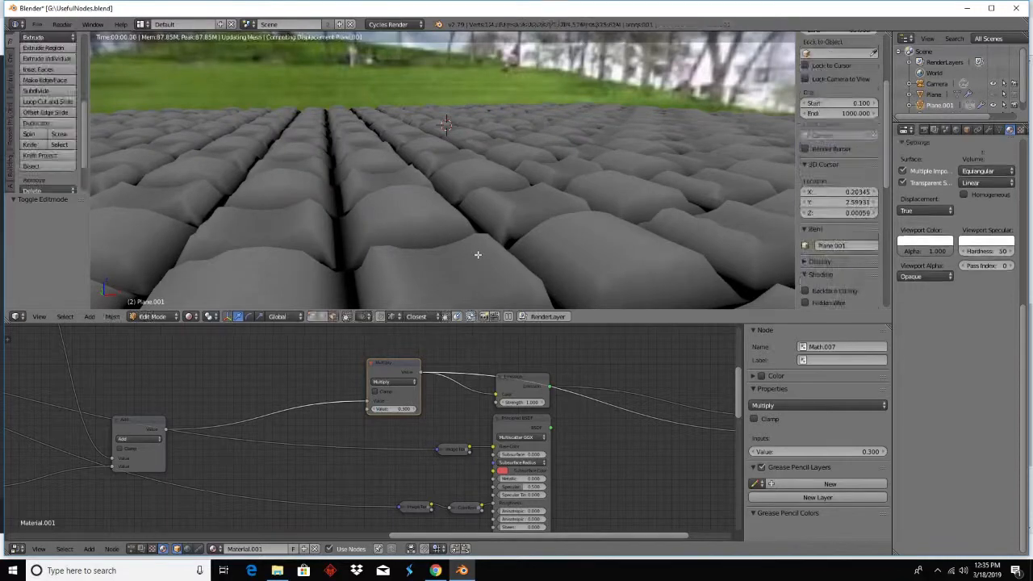
middle_drag(465, 293, 493, 61)
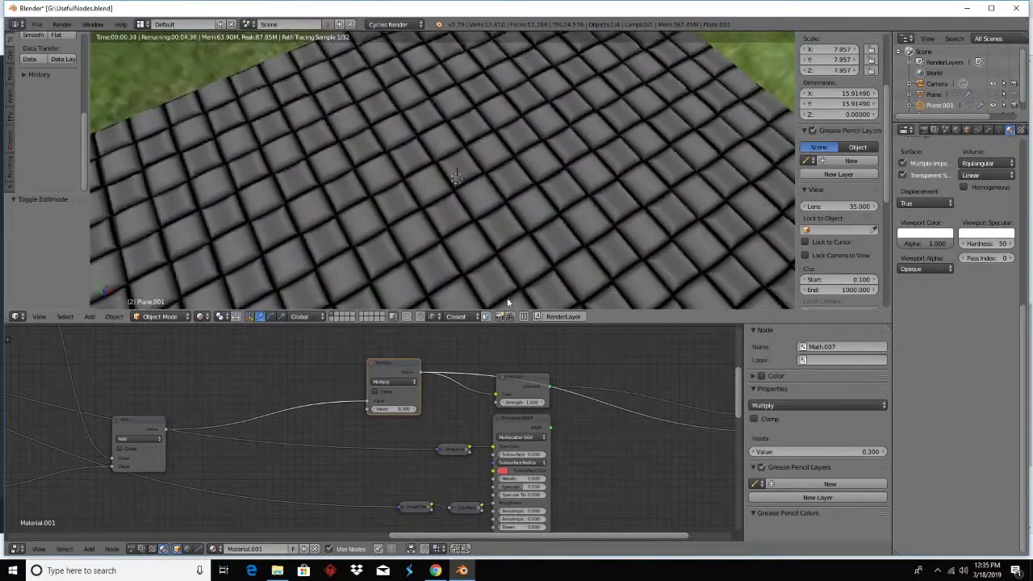
- Move the final Multiply node away from Emission, connect the Principled BSDF to the Material Output's Surface, and refresh the displacement
scroll(397, 370, down, 2)
drag(397, 371, 312, 373)
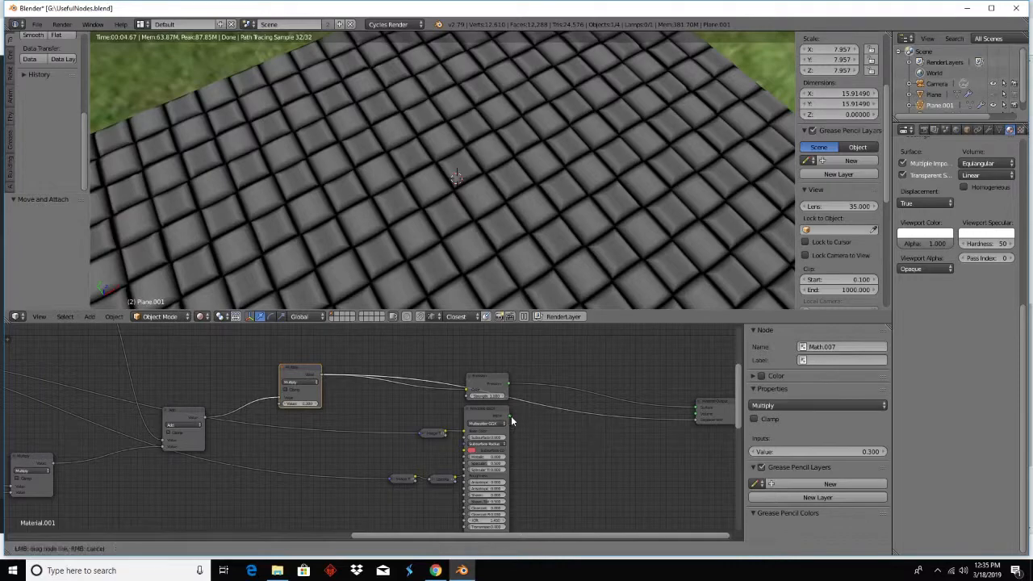
drag(509, 416, 695, 409)
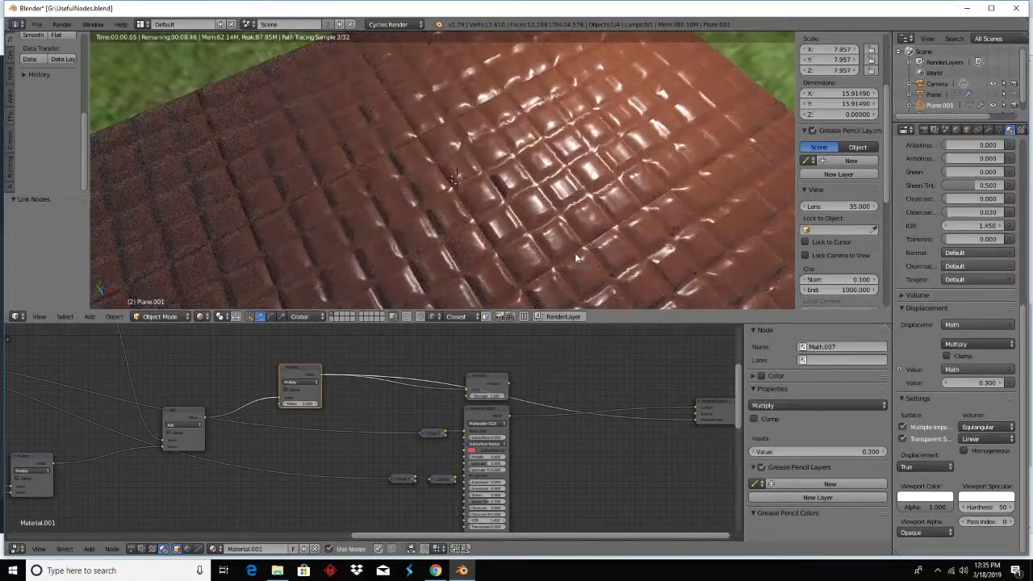
key(Tab)
key(Tab)
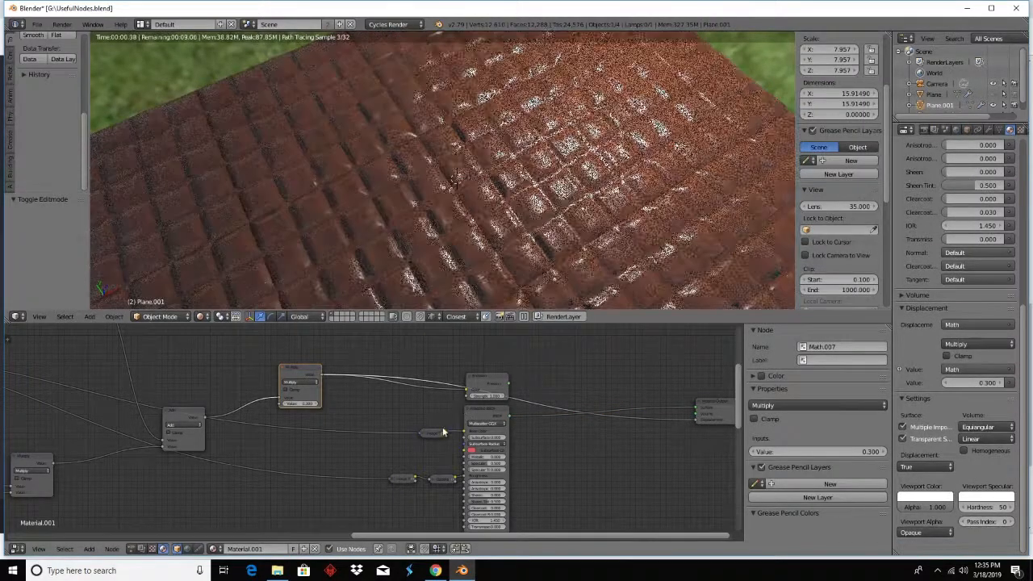
- Shift the albedo Image Texture node back and insert a copy of the roughness ColorRamp between it and Base Color
drag(432, 433, 348, 433)
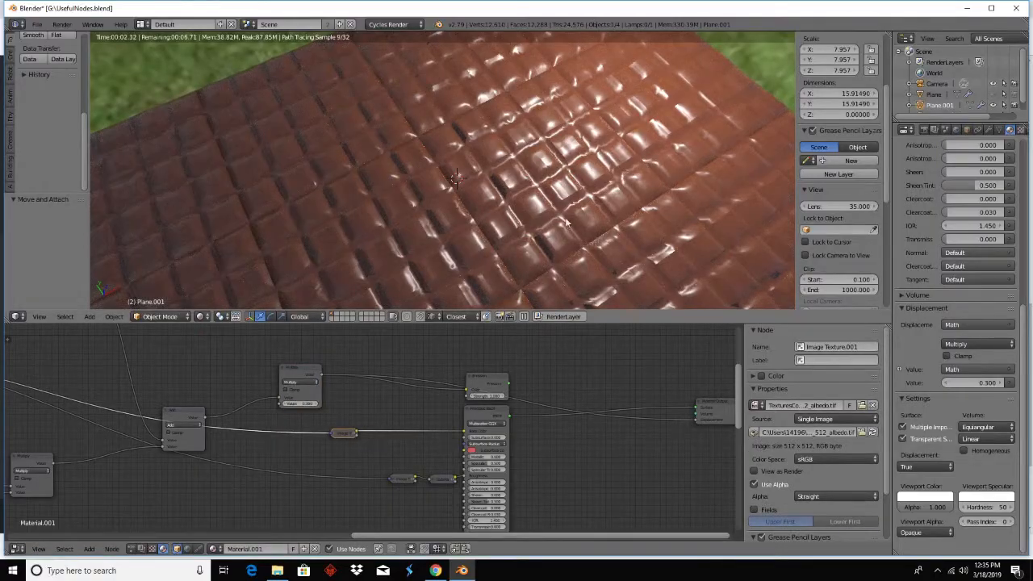
middle_drag(567, 224, 583, 197)
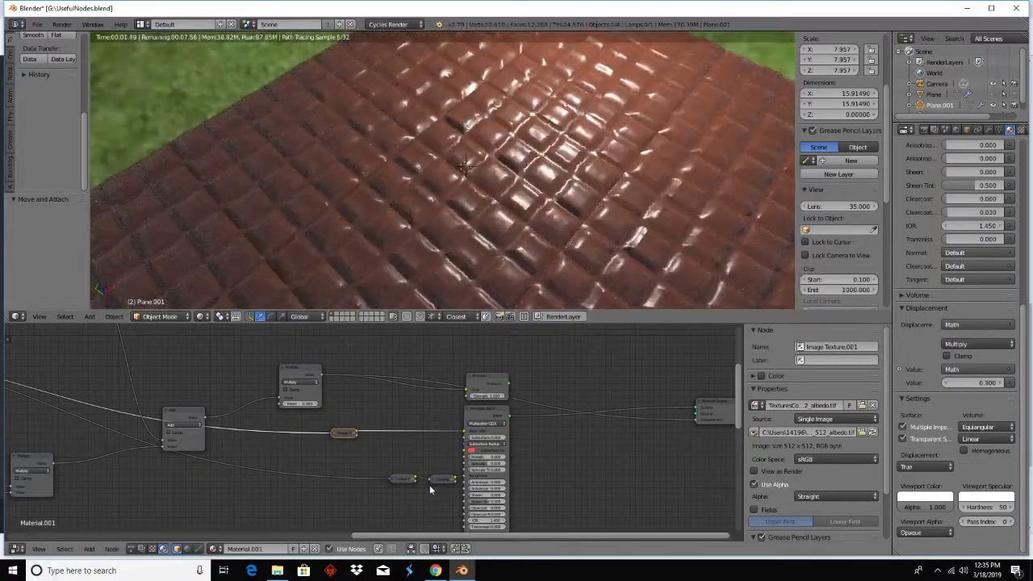
click(440, 480)
key(shift+d)
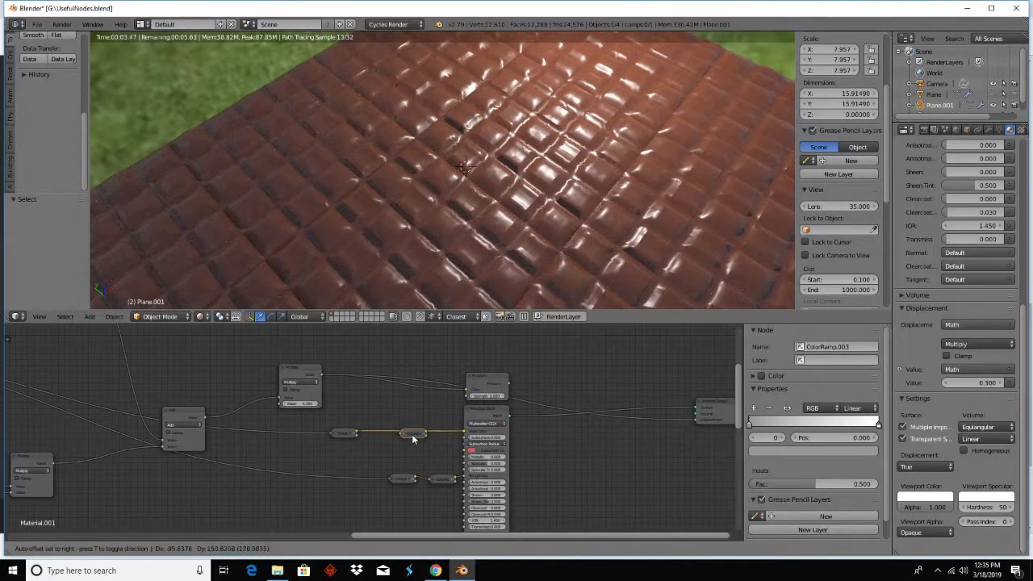
click(412, 437)
scroll(446, 443, up, 2)
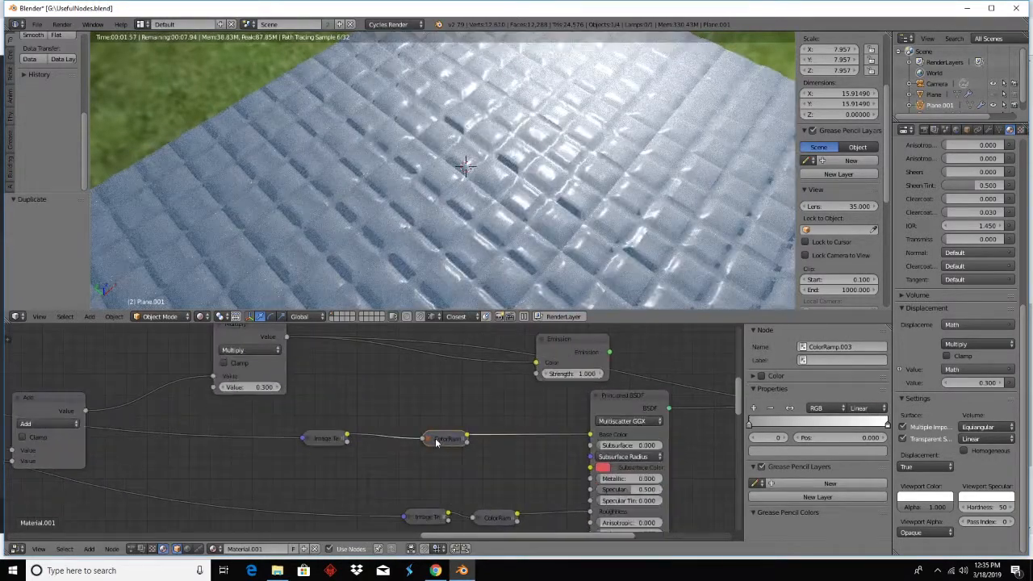
- Expand the new ColorRamp node and set its first color stop to black
key(h)
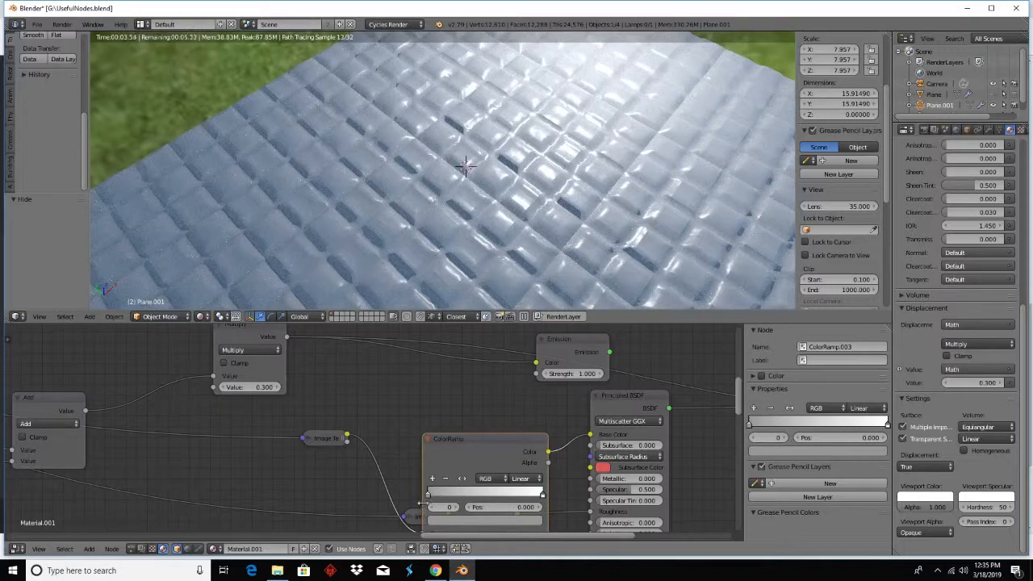
click(444, 521)
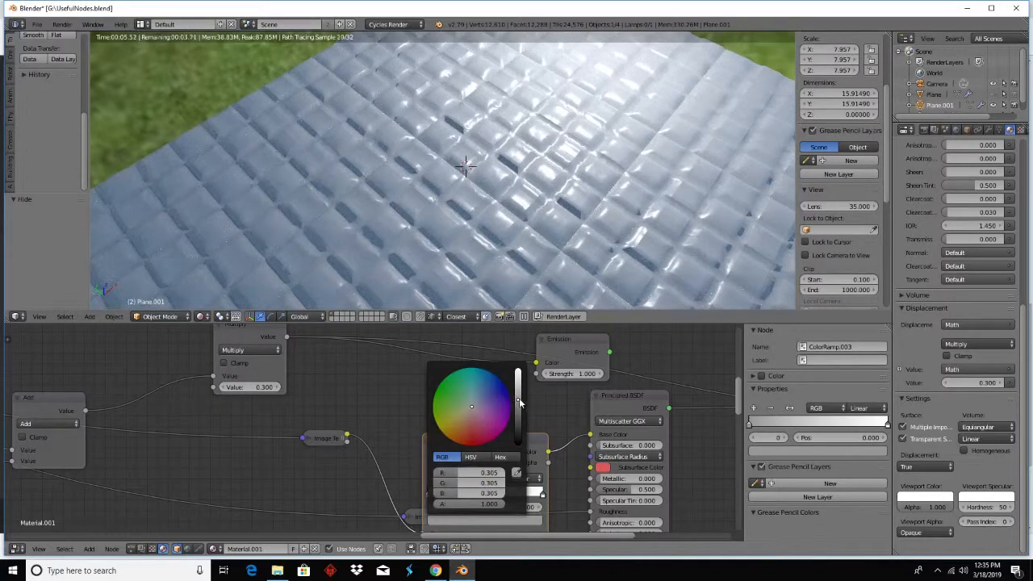
drag(521, 403, 517, 444)
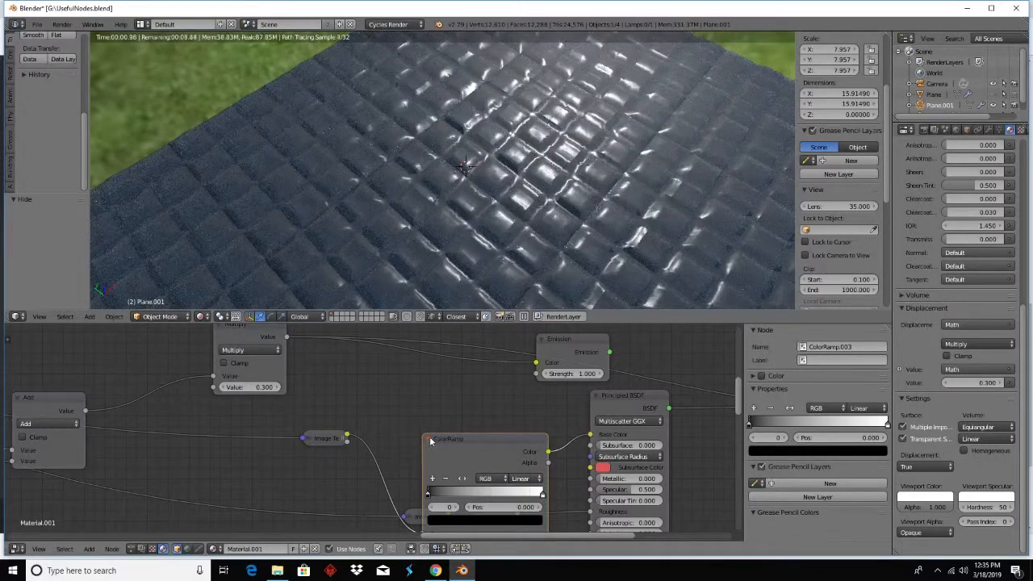
key(h)
key(h)
- Darken the new ColorRamp's last color stop from white to grey
click(542, 495)
click(485, 521)
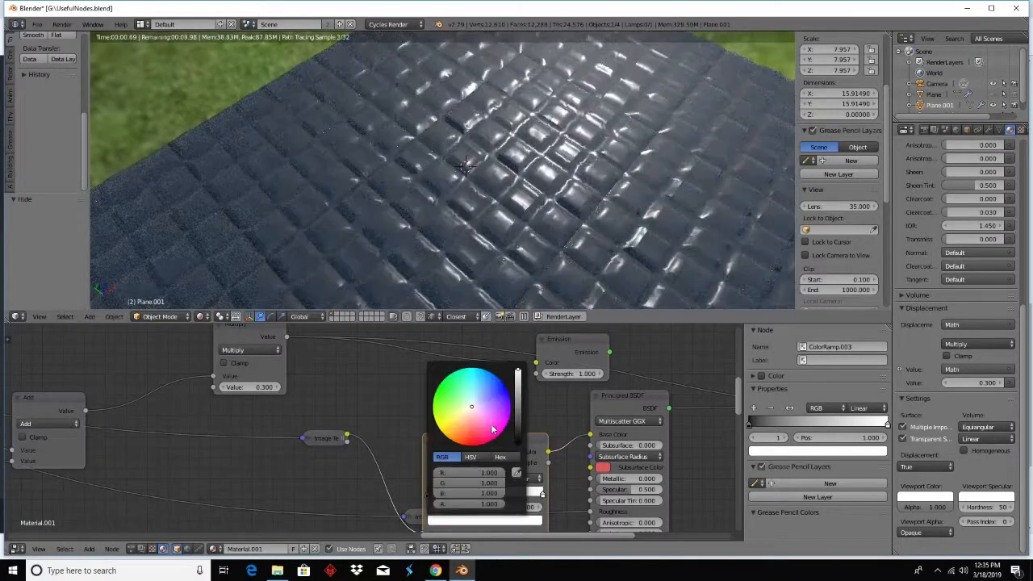
drag(517, 388, 518, 426)
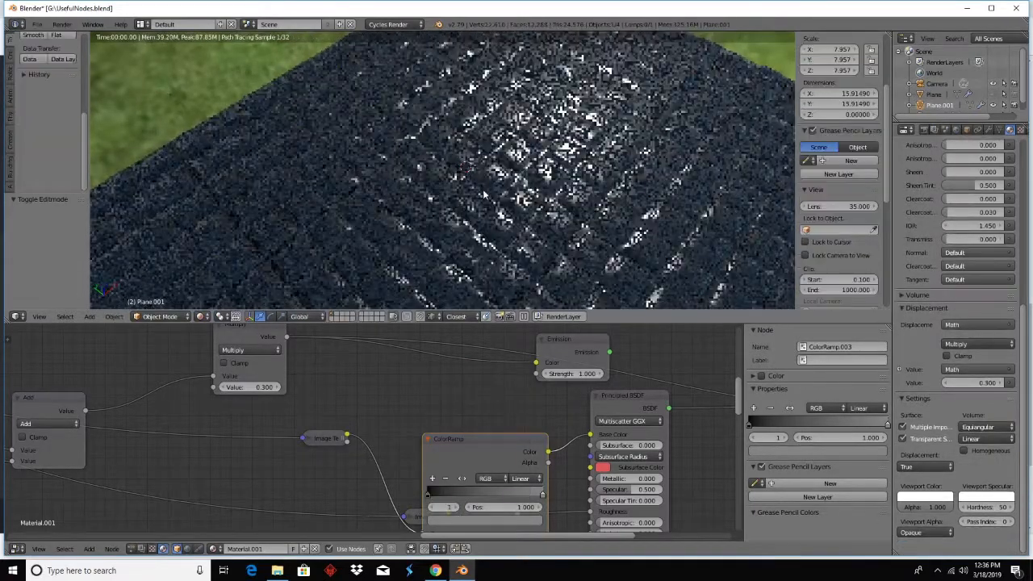
- Switch to the camera view, enable the plane's Array modifier in the viewport, and refresh the displacement
click(39, 316)
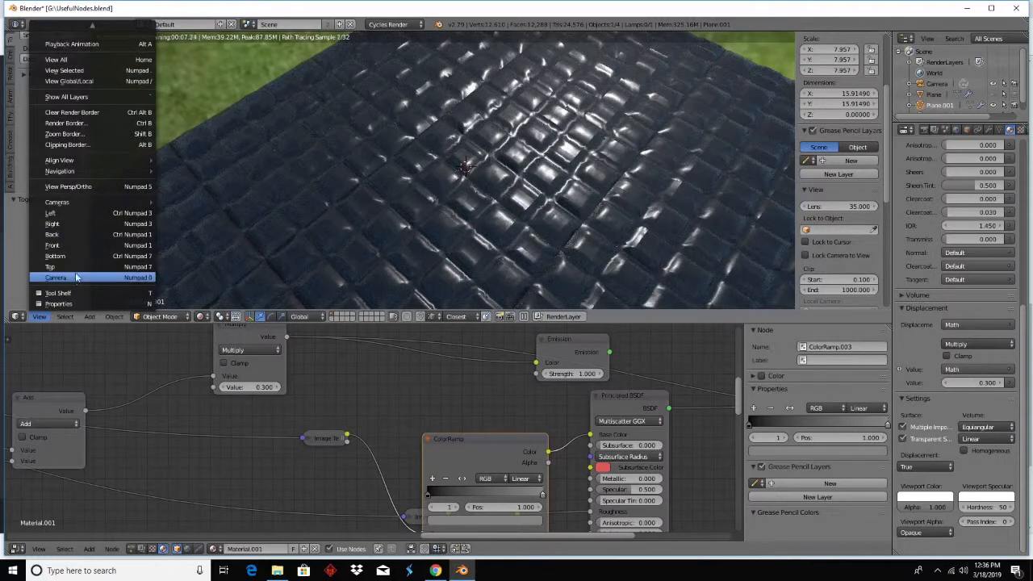
click(73, 279)
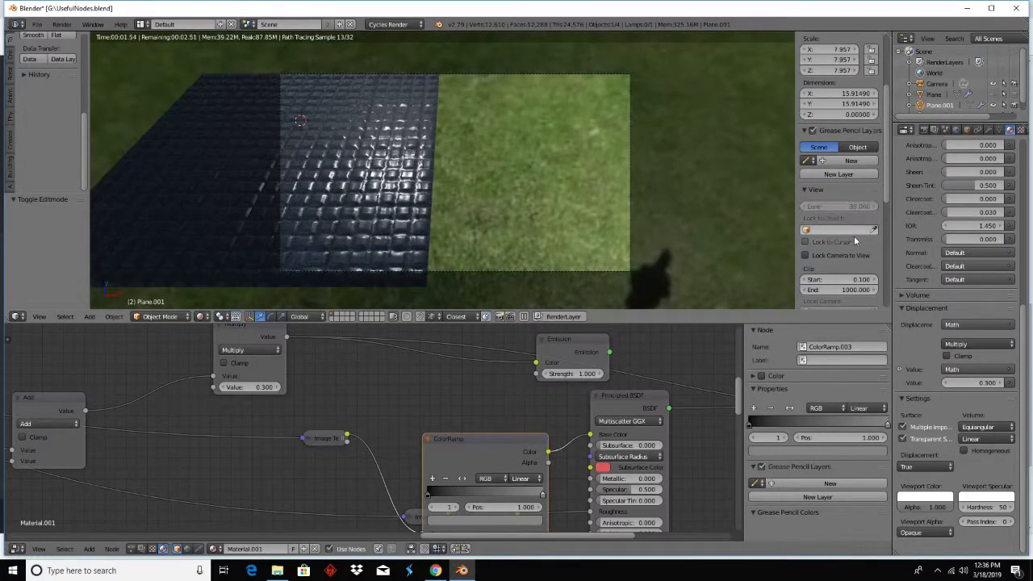
click(989, 130)
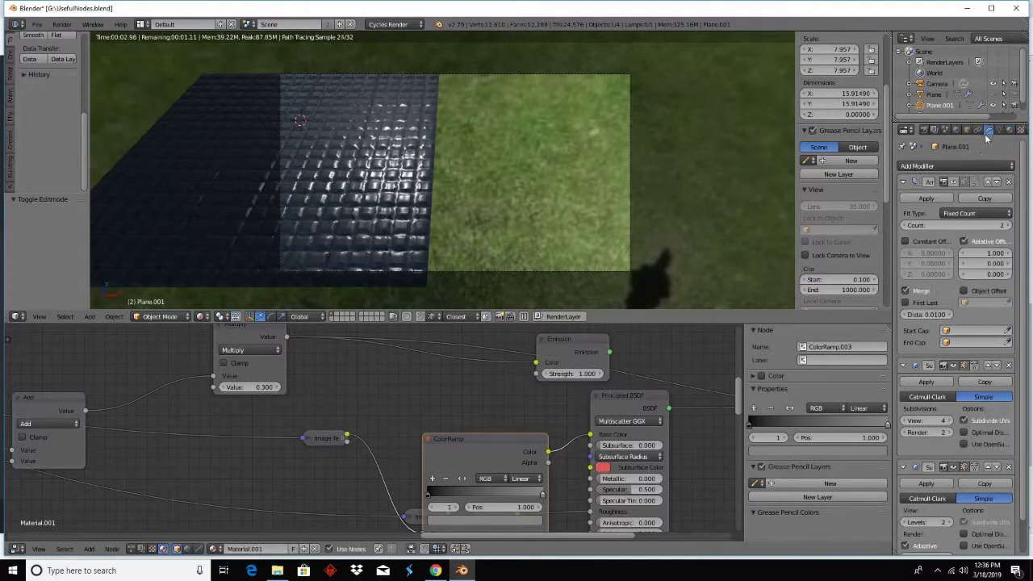
click(955, 183)
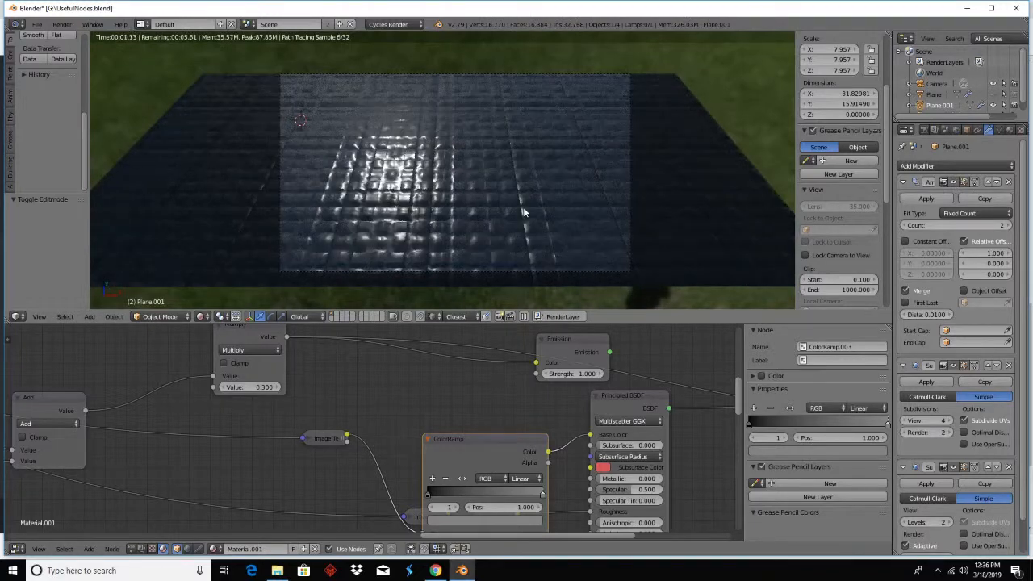
key(Tab)
key(Tab)
- Render the image, inspect the first rendered tiles up close, and stop the render
click(924, 129)
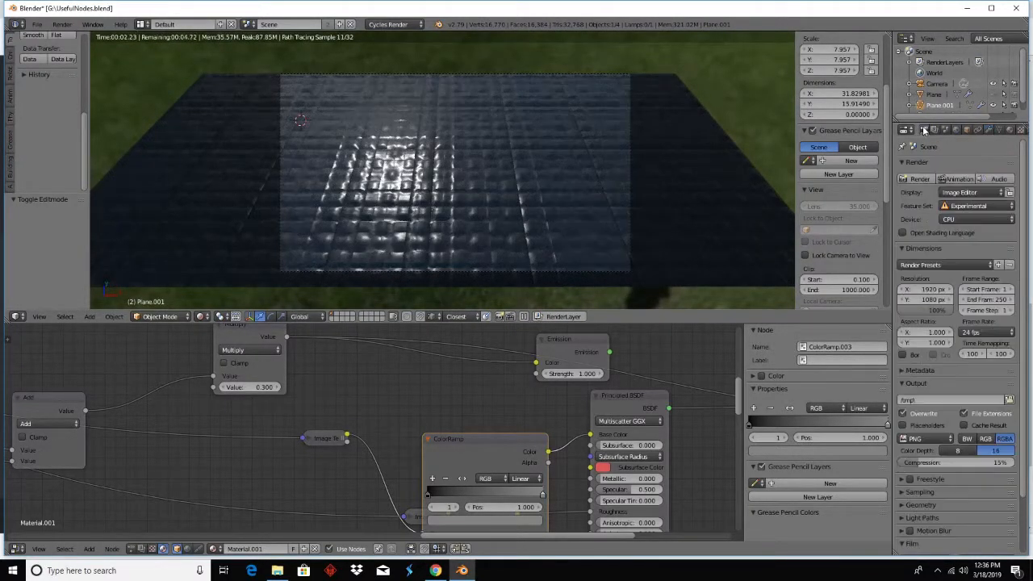
click(926, 181)
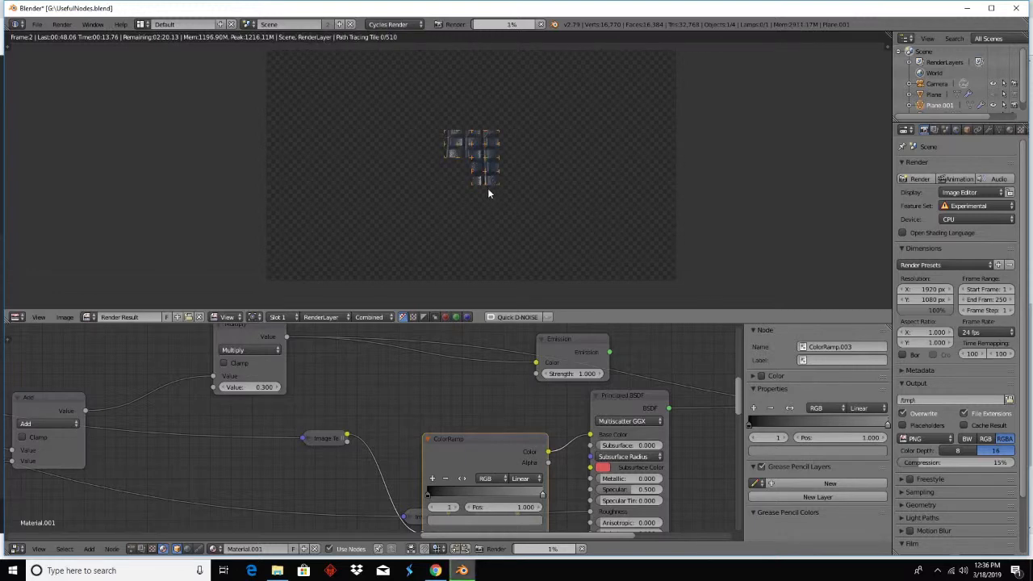
scroll(487, 188, up, 5)
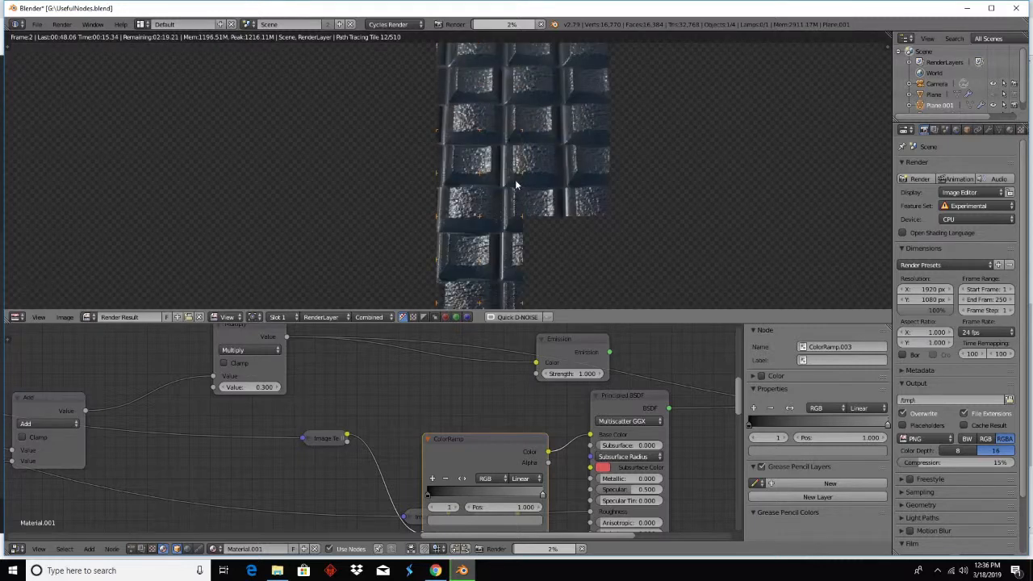
middle_drag(513, 262, 542, 192)
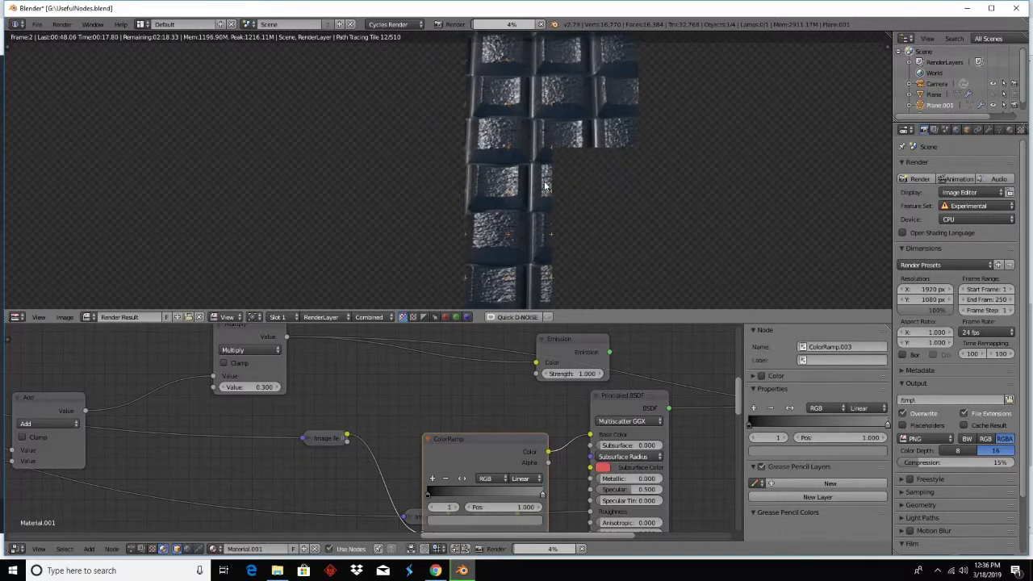
middle_drag(568, 126, 538, 267)
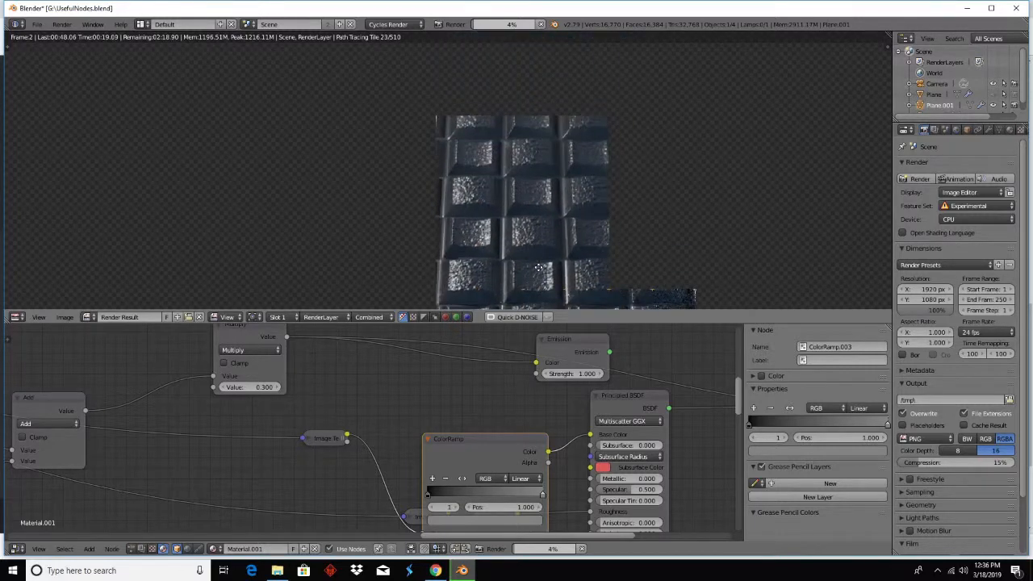
click(541, 24)
- Set the final Multiply node's value to 0.1, render the image again, and inspect the tile relief up close
middle_drag(355, 427, 419, 471)
click(407, 457)
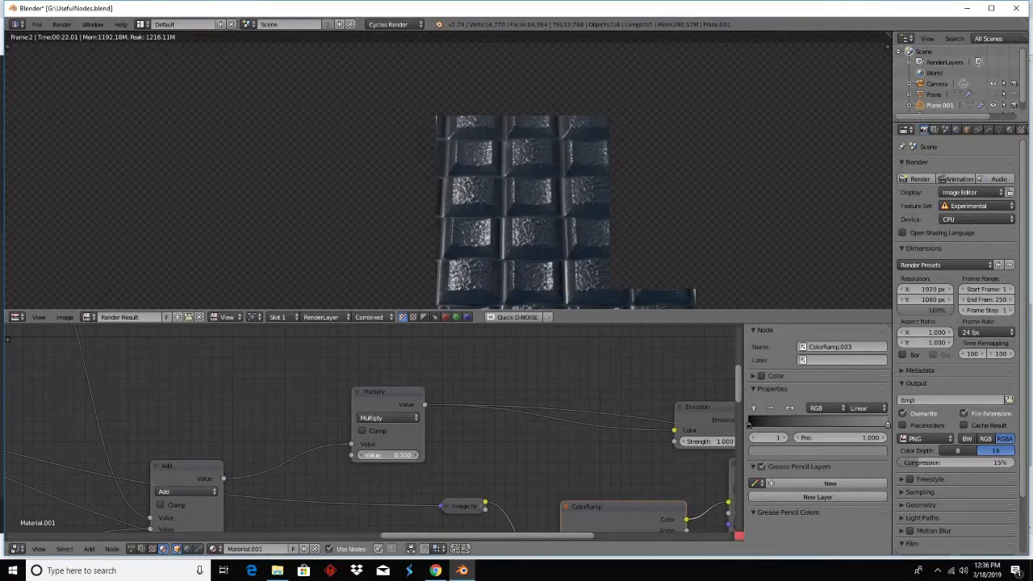
text(0.1)
key(Return)
click(918, 178)
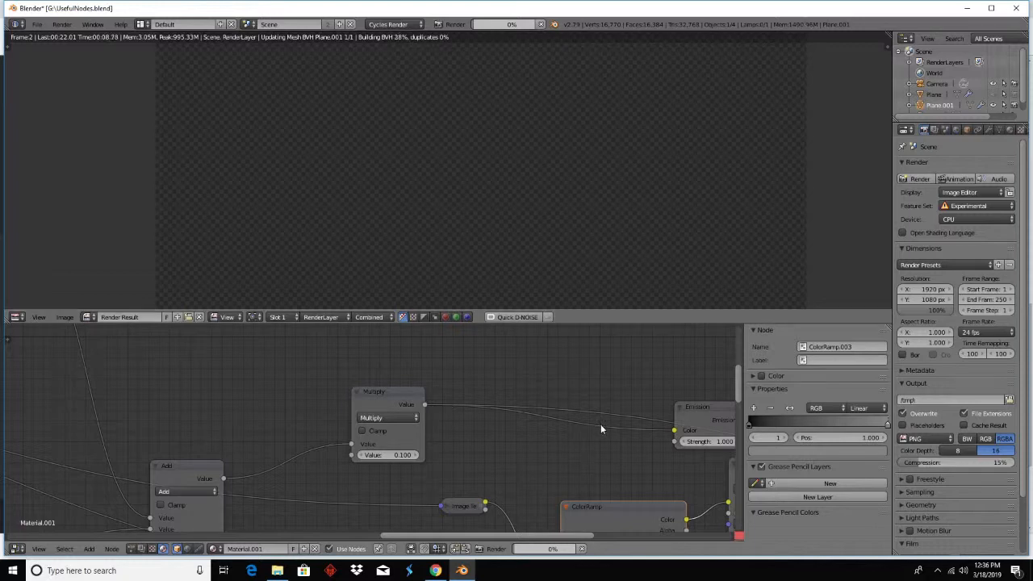
middle_drag(601, 424, 402, 401)
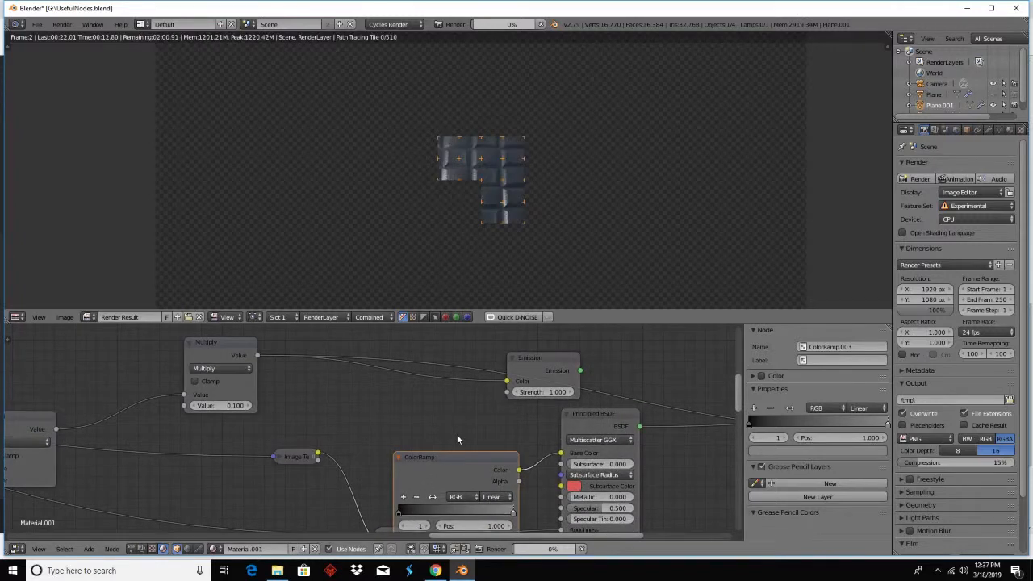
middle_drag(457, 434, 458, 425)
scroll(509, 195, up, 5)
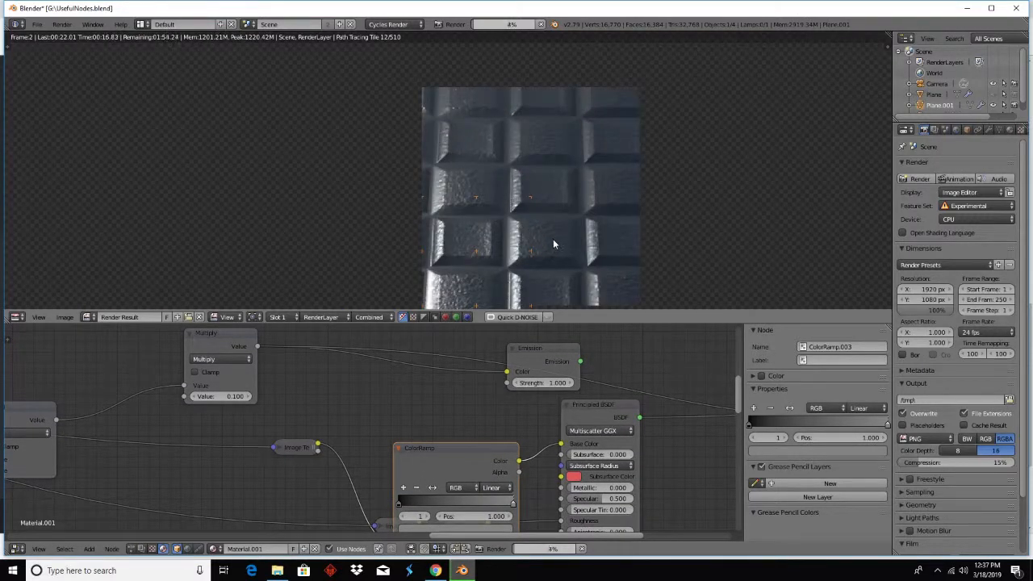
middle_drag(563, 244, 473, 196)
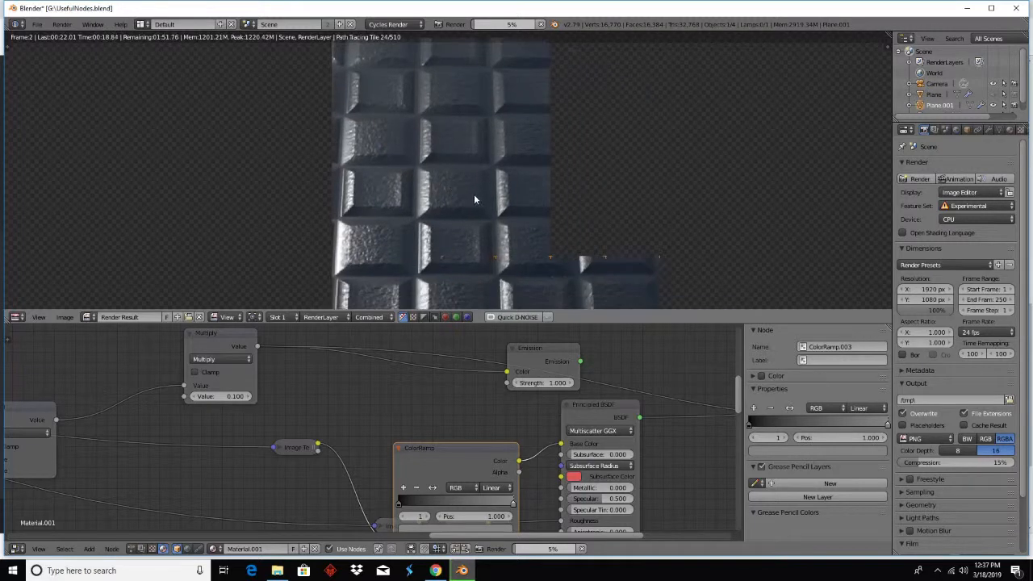
scroll(473, 197, up, 2)
scroll(472, 198, down, 3)
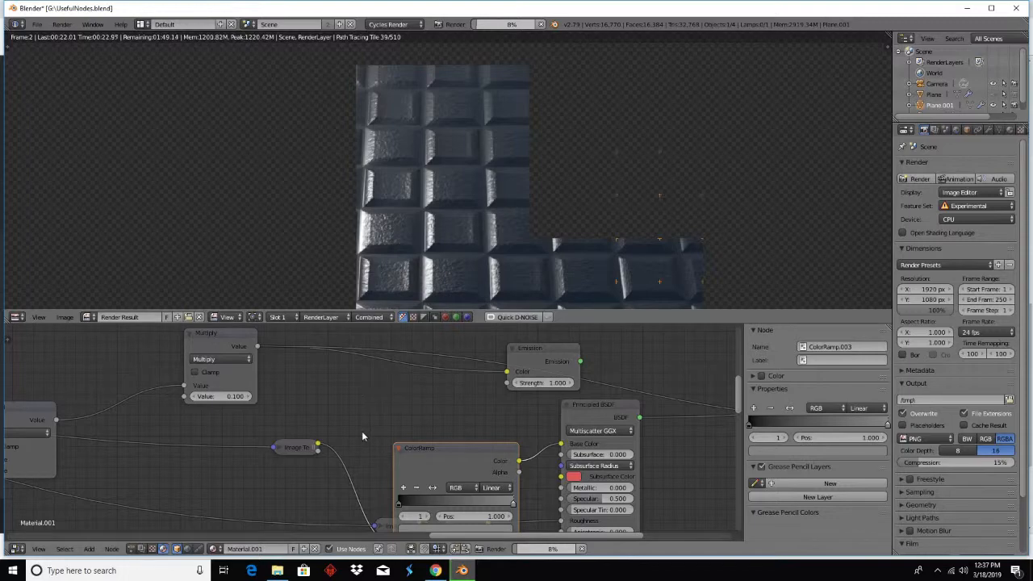
- Select all nodes of the lower height chain and move them down and sideways, clear of the upper chain
middle_drag(376, 423, 662, 442)
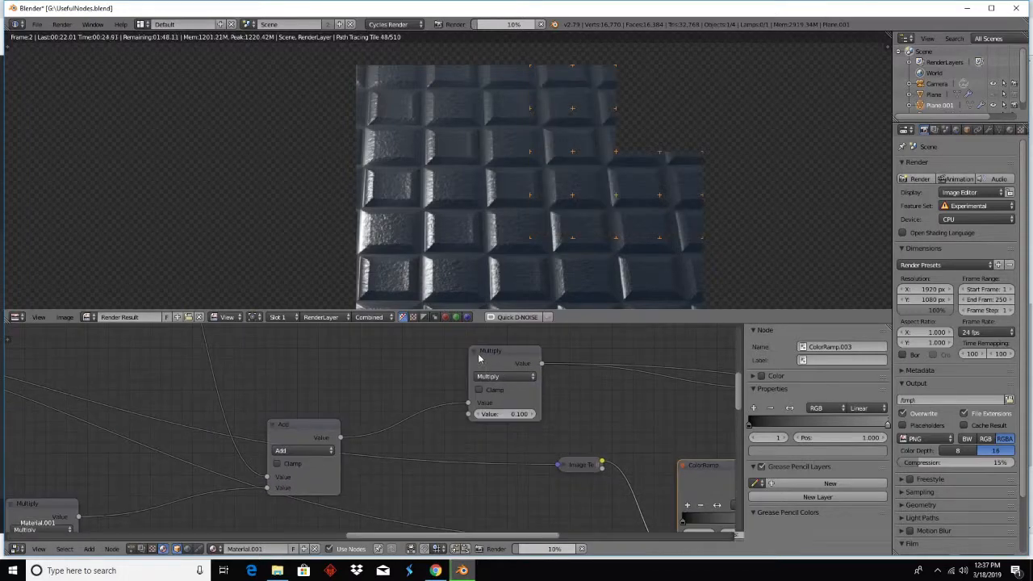
scroll(496, 415, down, 5)
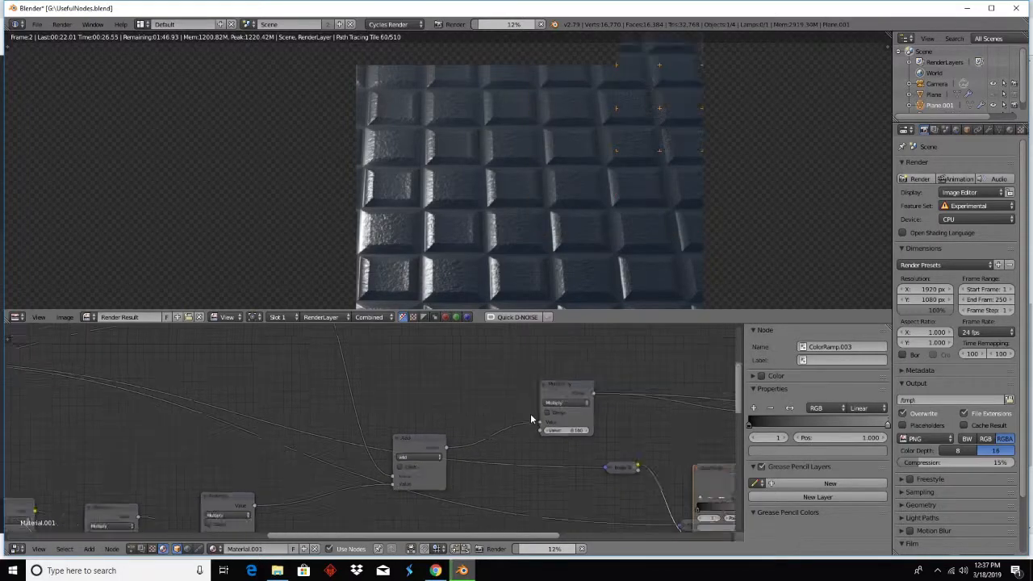
middle_drag(323, 421, 501, 392)
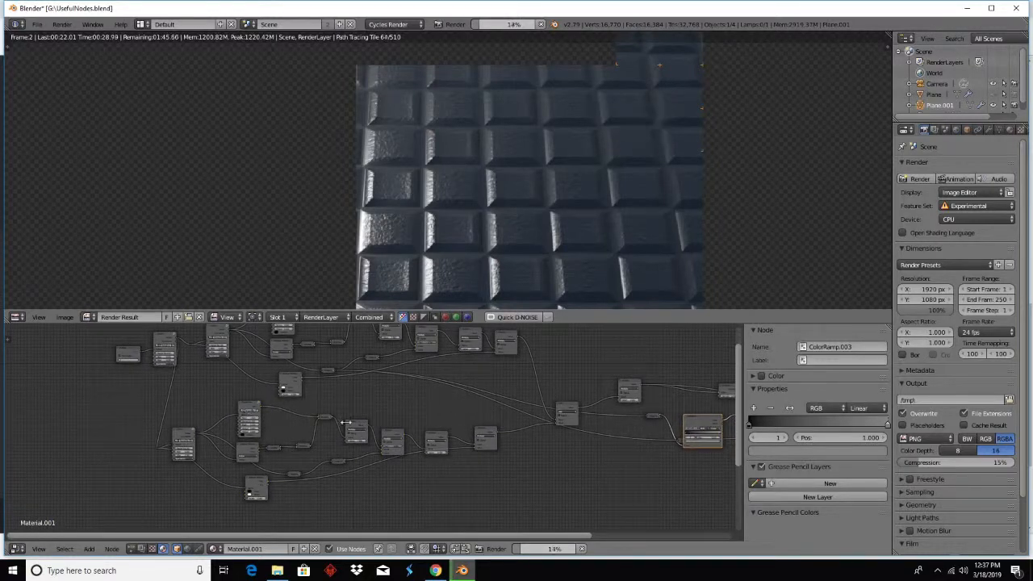
mouse_move(486, 437)
mouse_down()
mouse_move(512, 433)
mouse_move(492, 438)
mouse_up()
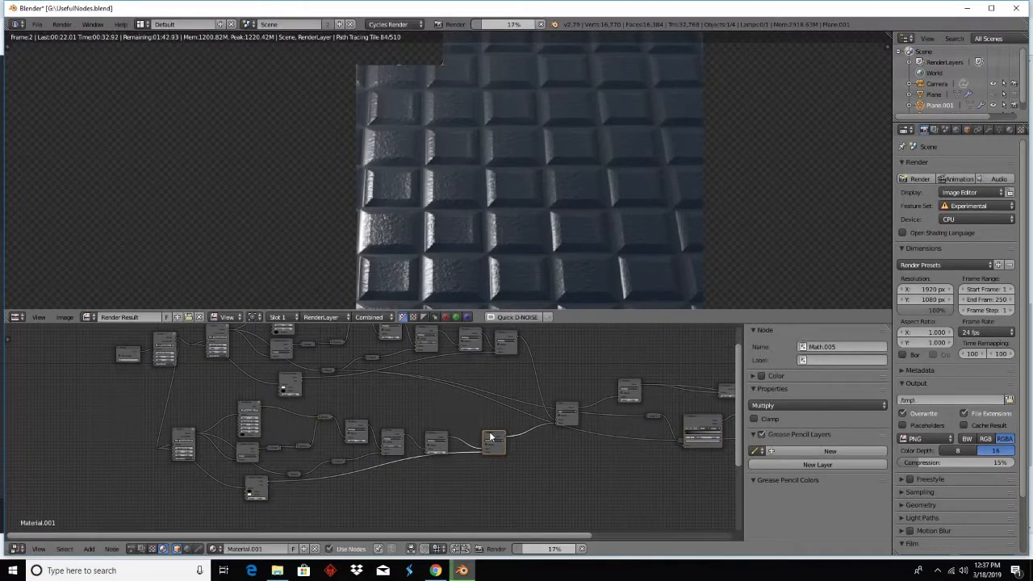
drag(521, 490, 146, 413)
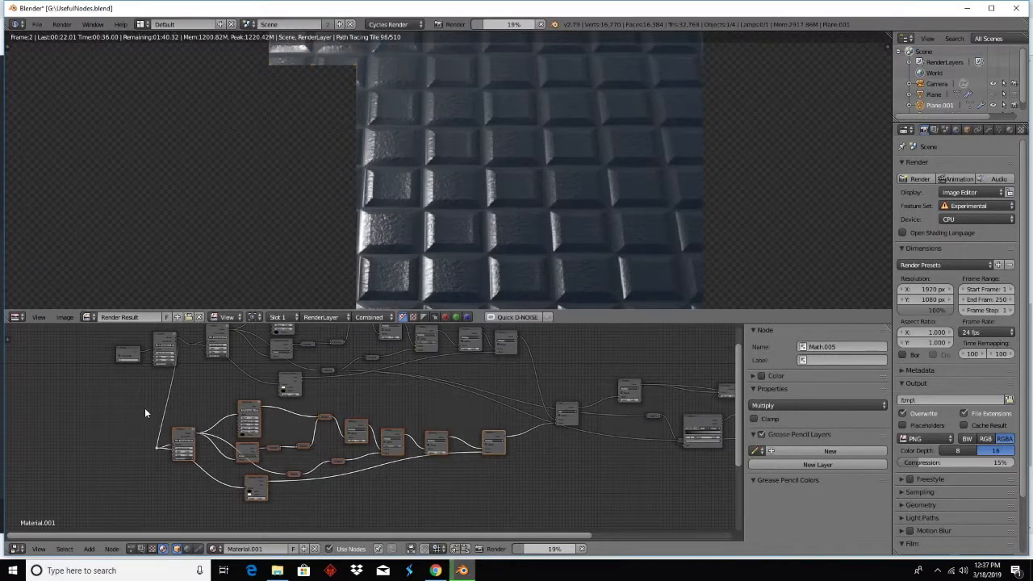
key(g)
click(185, 439)
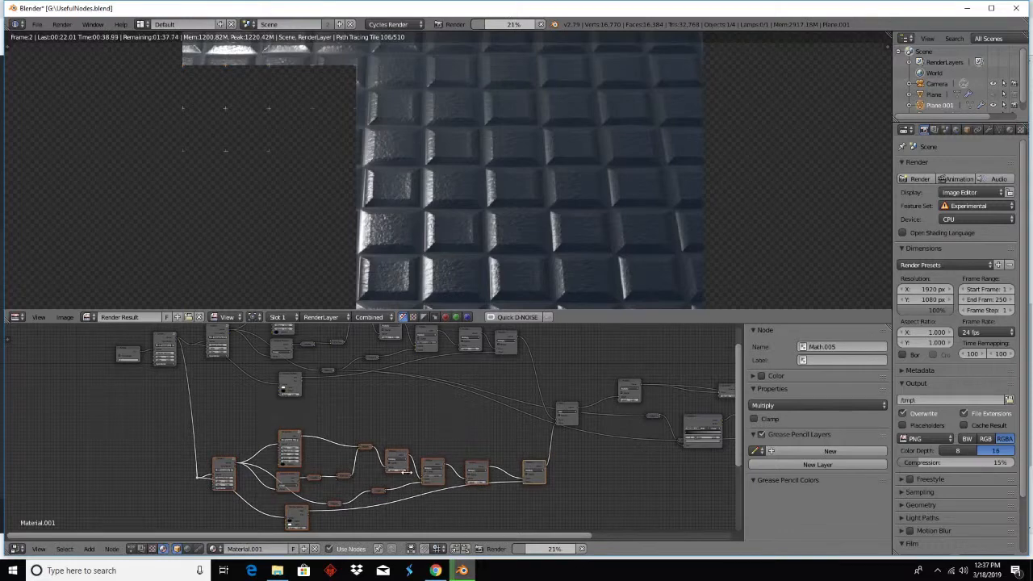
- Insert an RGB Curves node between the lower chain's ShapeCube and Multiply, bending its curve with points near (0.26, 0.24) and (0.72, 0.73)
middle_drag(360, 405, 363, 445)
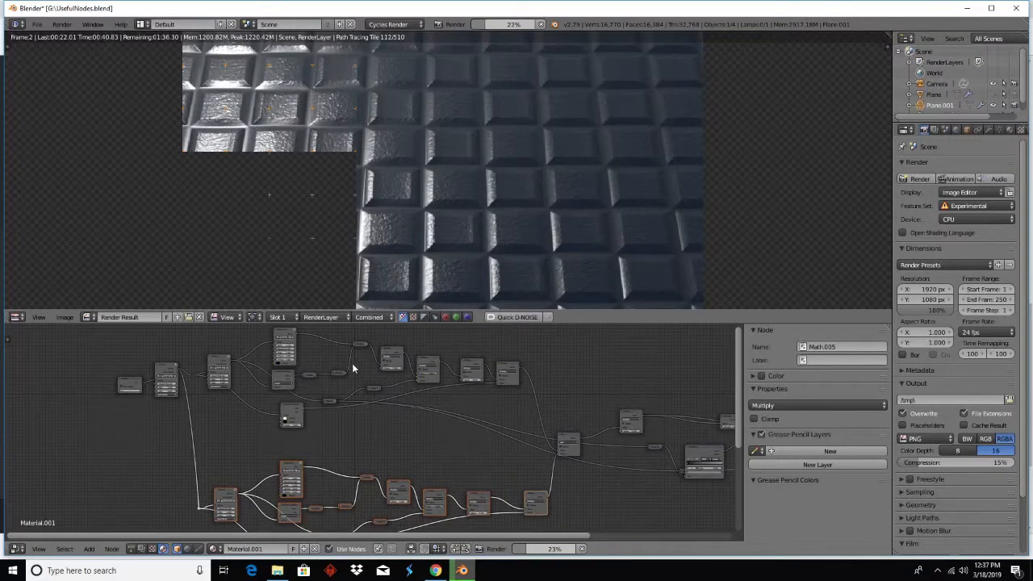
middle_drag(254, 442, 280, 409)
scroll(328, 444, up, 5)
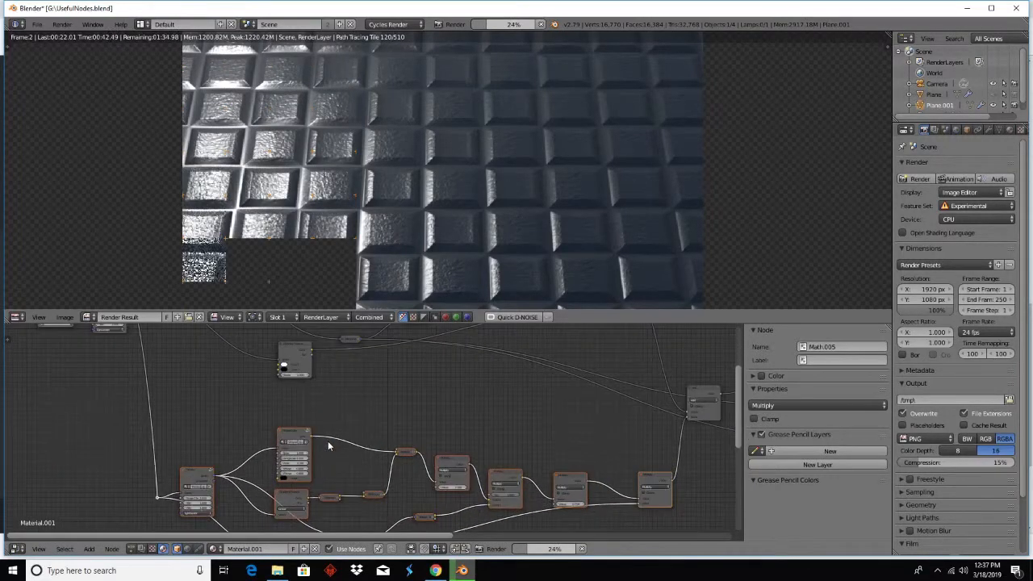
scroll(327, 441, up, 3)
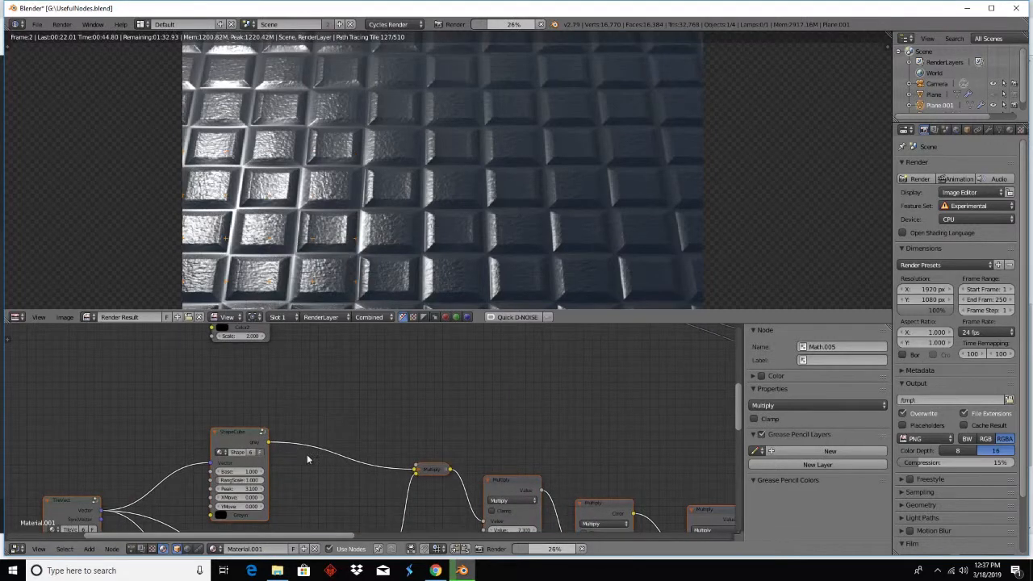
click(88, 549)
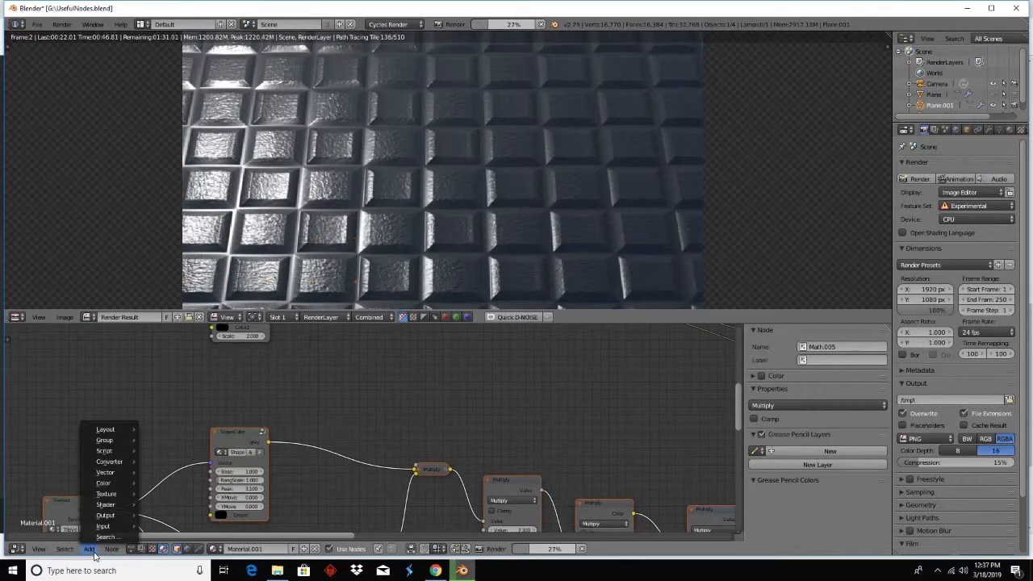
mouse_move(101, 468)
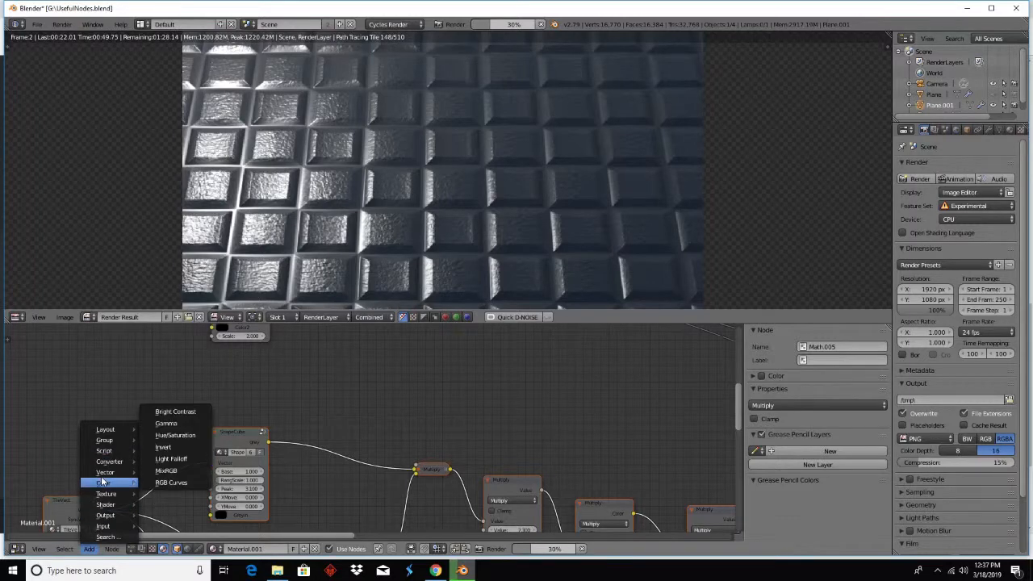
click(170, 482)
click(335, 468)
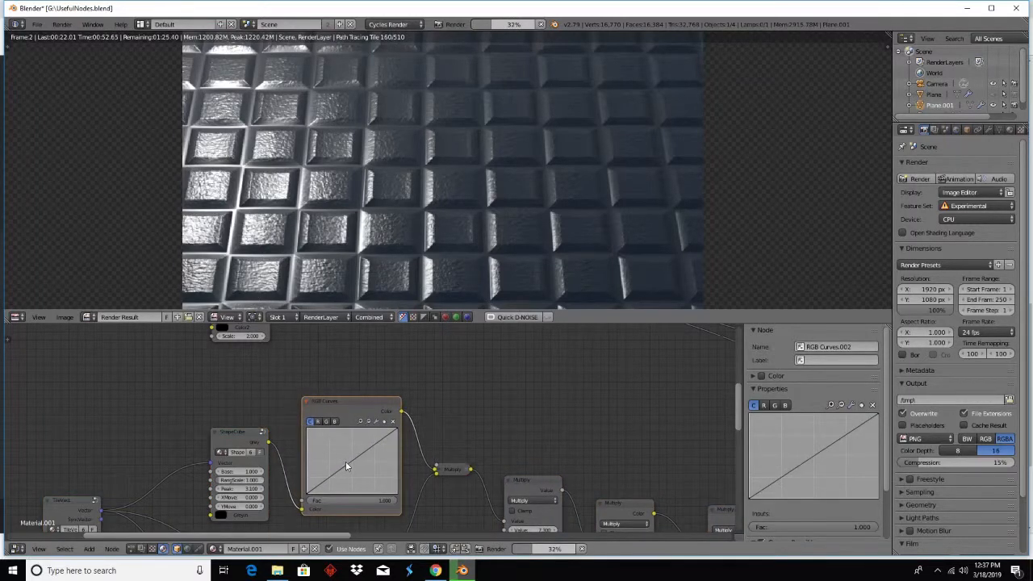
drag(347, 463, 372, 446)
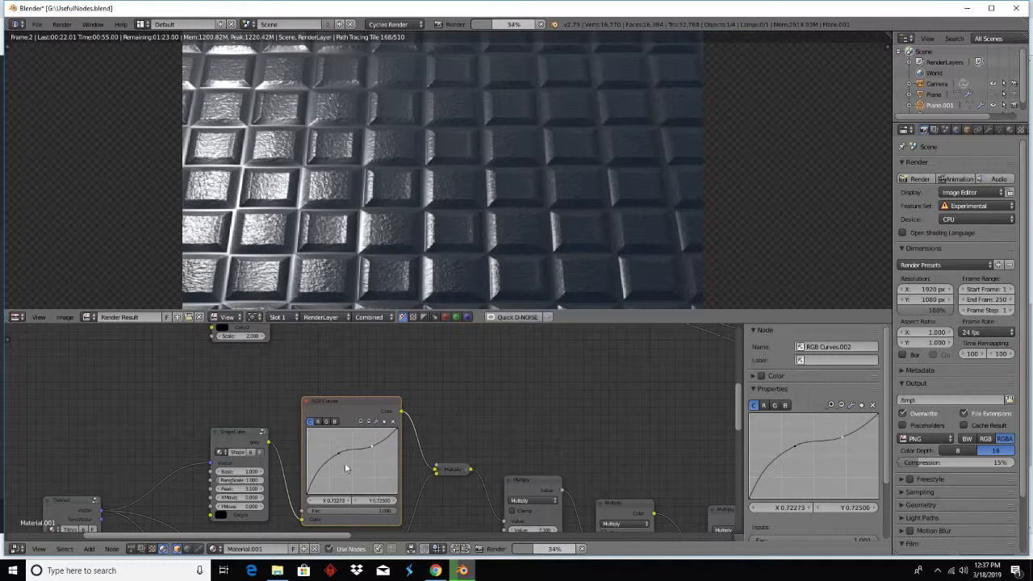
drag(319, 471, 330, 478)
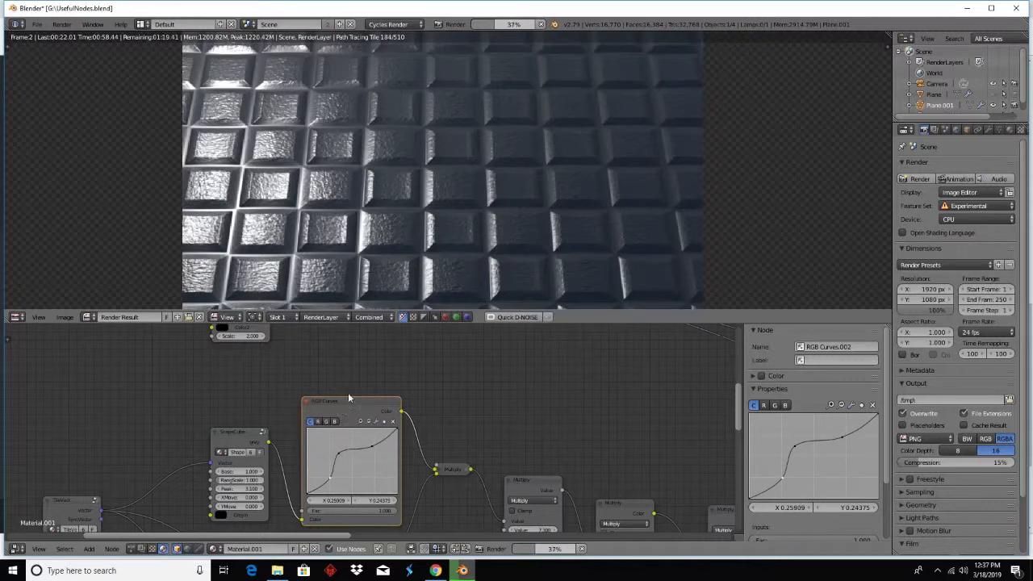
- Duplicate the RGB Curves node and insert the copy between the upper chain's shape node and its Multiply node
middle_drag(346, 397, 377, 500)
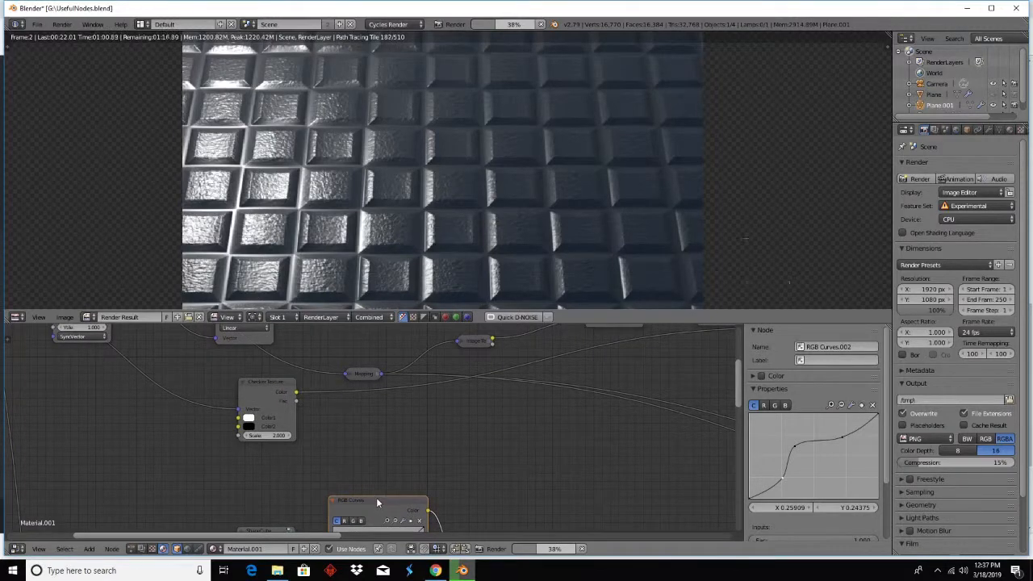
key(shift+d)
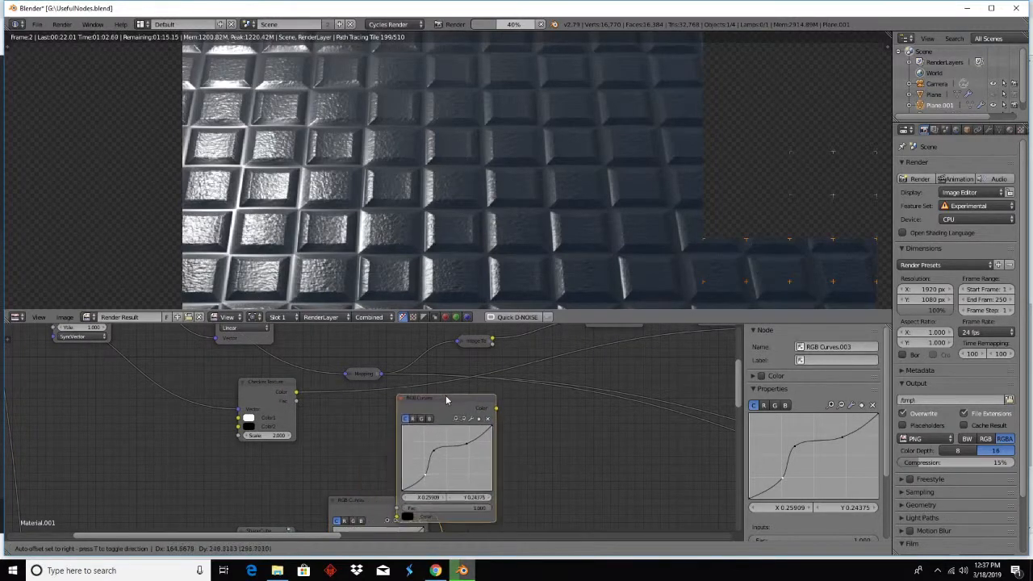
click(547, 418)
scroll(582, 468, down, 3)
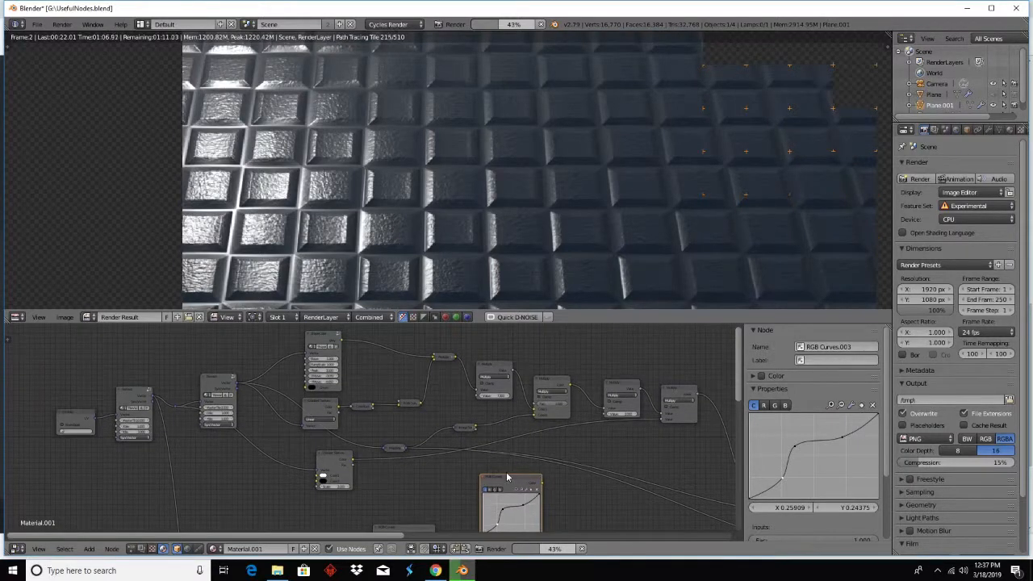
drag(506, 479, 390, 331)
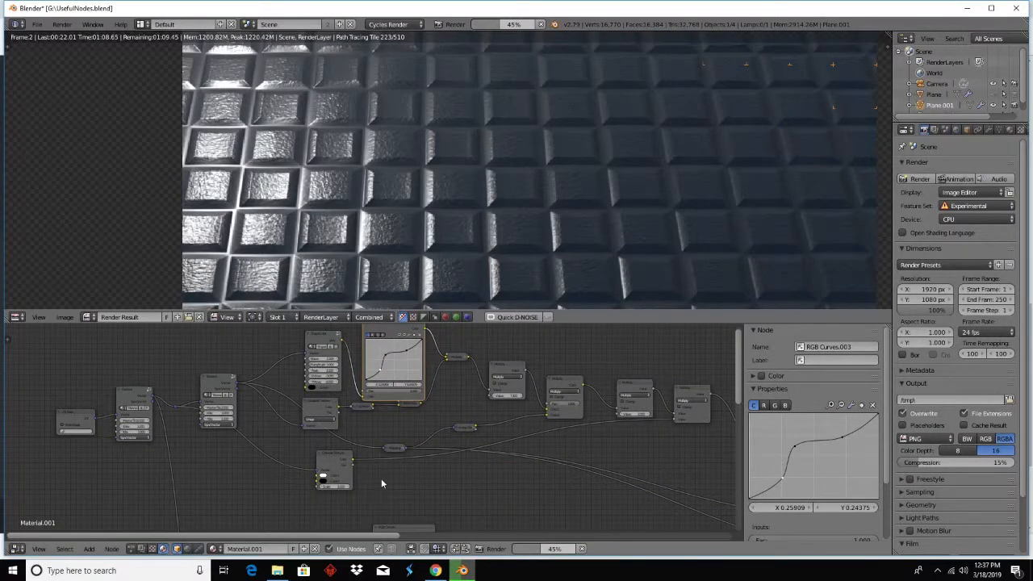
- Restart the render with both curves in place, inspect the tile edges up close, and stop the render
click(541, 25)
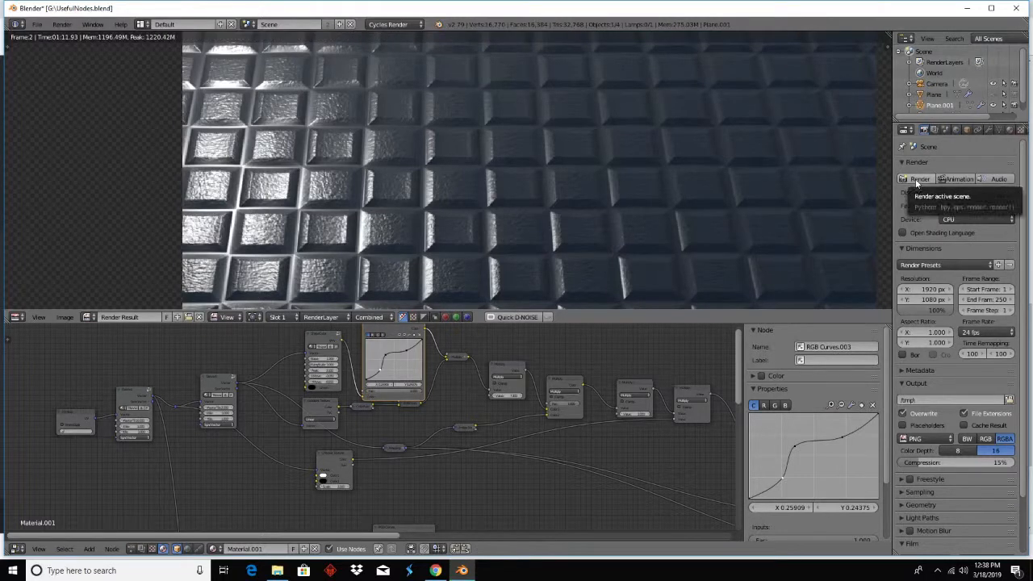
click(919, 178)
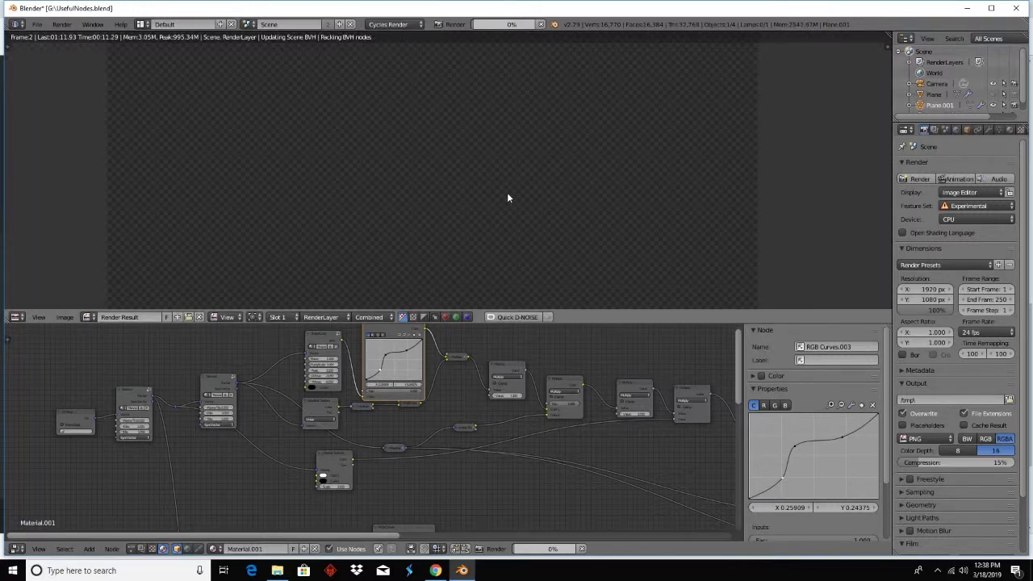
scroll(490, 192, up, 4)
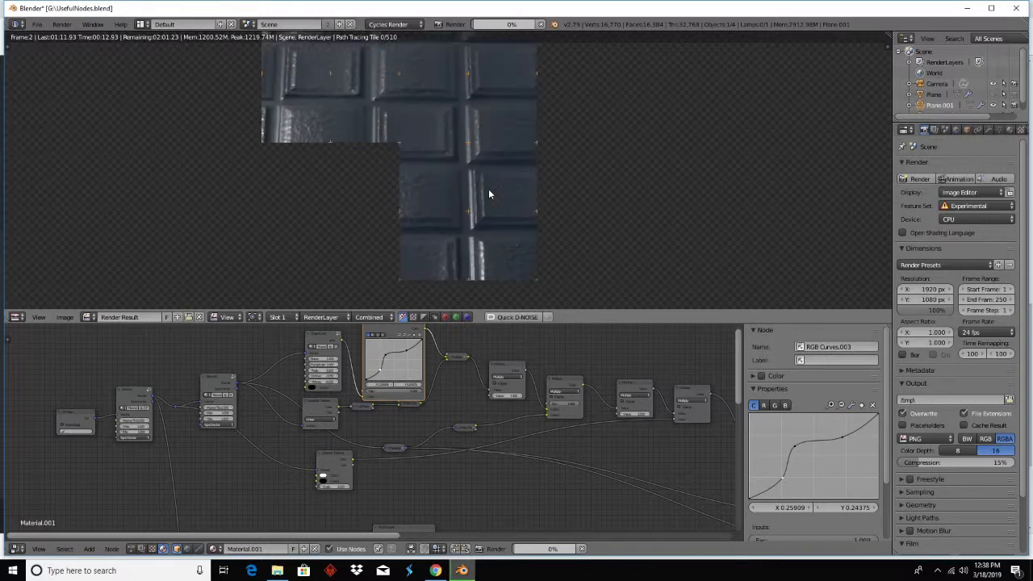
scroll(488, 193, up, 2)
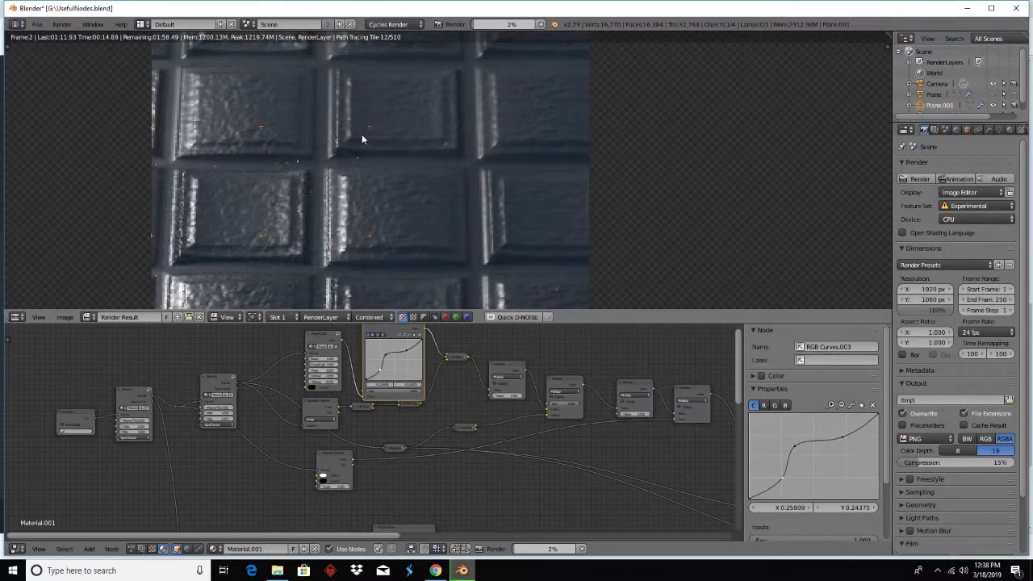
scroll(463, 211, down, 8)
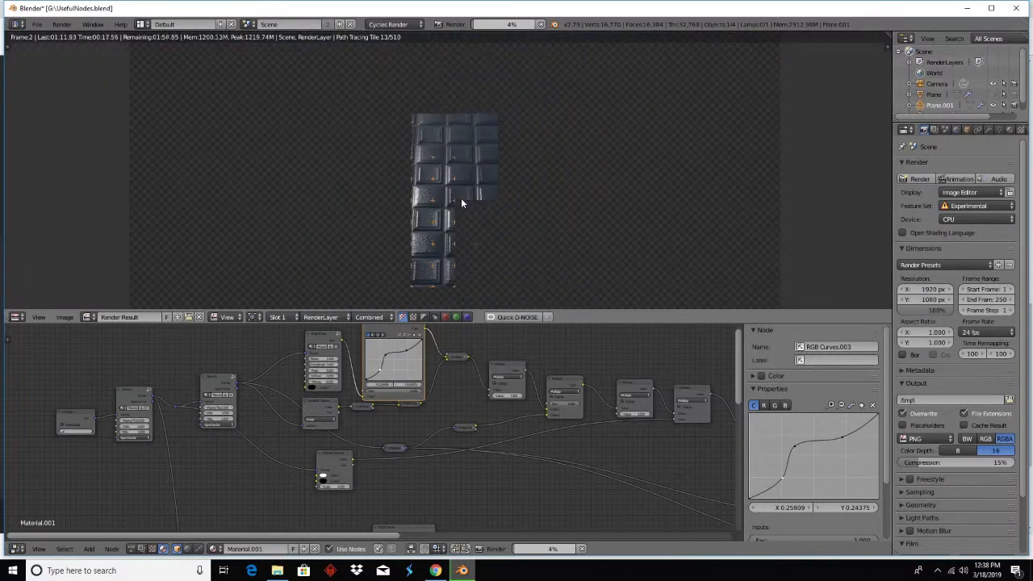
scroll(462, 211, up, 6)
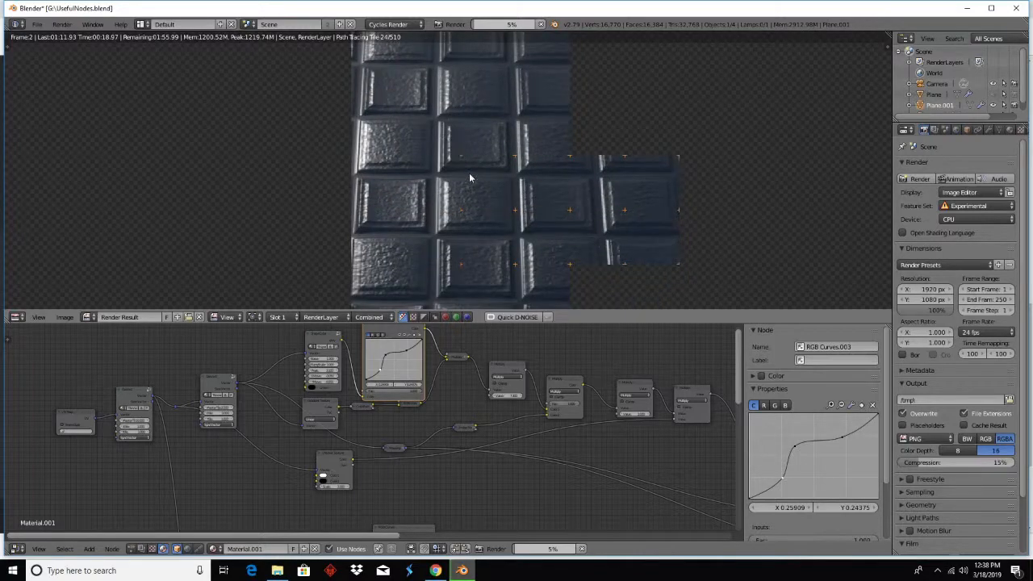
scroll(477, 217, up, 3)
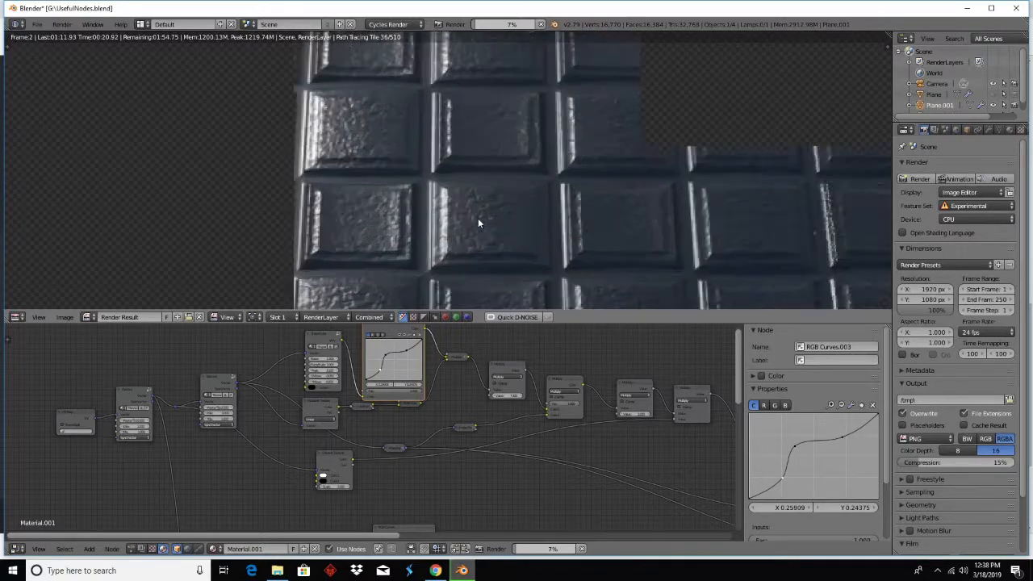
scroll(478, 217, down, 3)
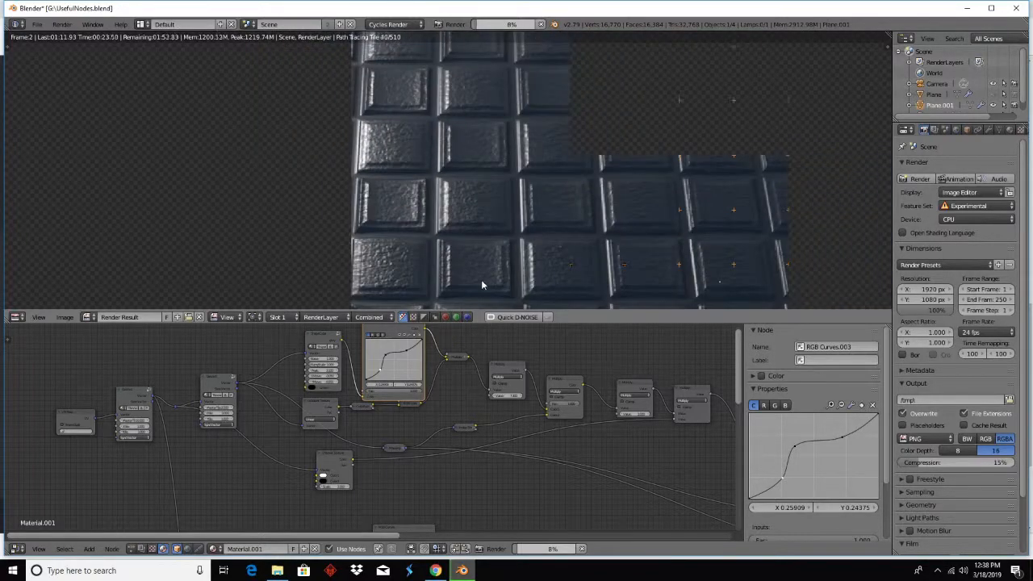
middle_drag(441, 380, 405, 417)
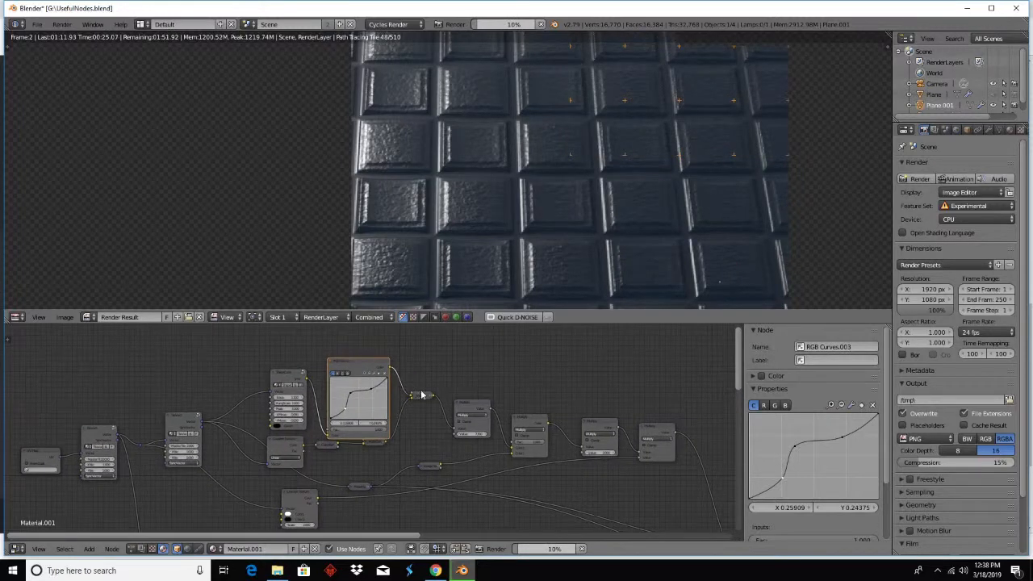
click(541, 25)
- Link the upper chain's shape node straight to its Multiply node and delete the bypassed RGB Curves node
drag(306, 384, 410, 397)
drag(381, 360, 392, 500)
middle_drag(383, 411, 393, 502)
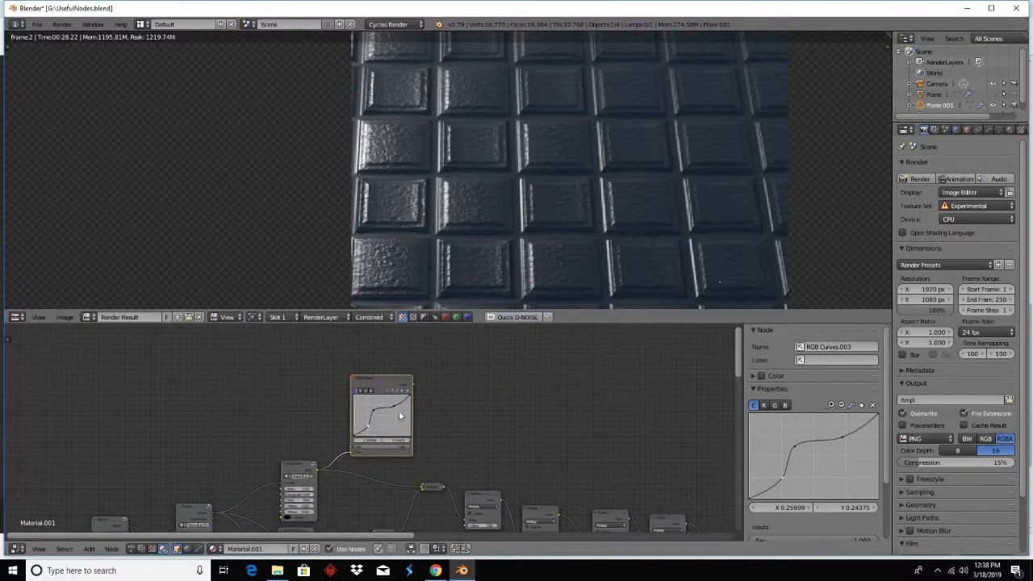
key(x)
key(ctrl+z)
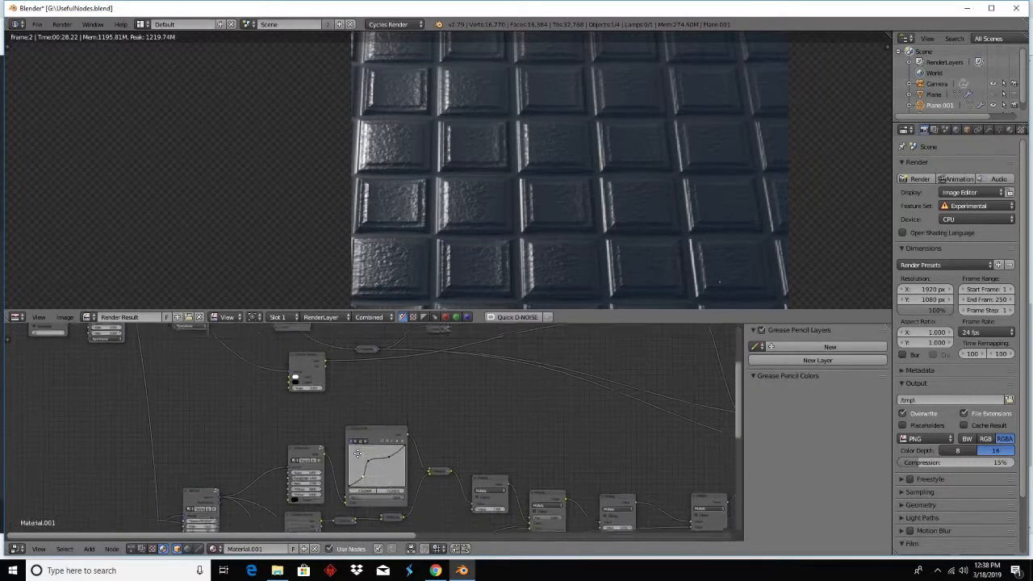
- Reconnect the lower chain's ShapeCube directly to Multiply and remove its RGB Curves node
drag(324, 457, 418, 460)
click(387, 432)
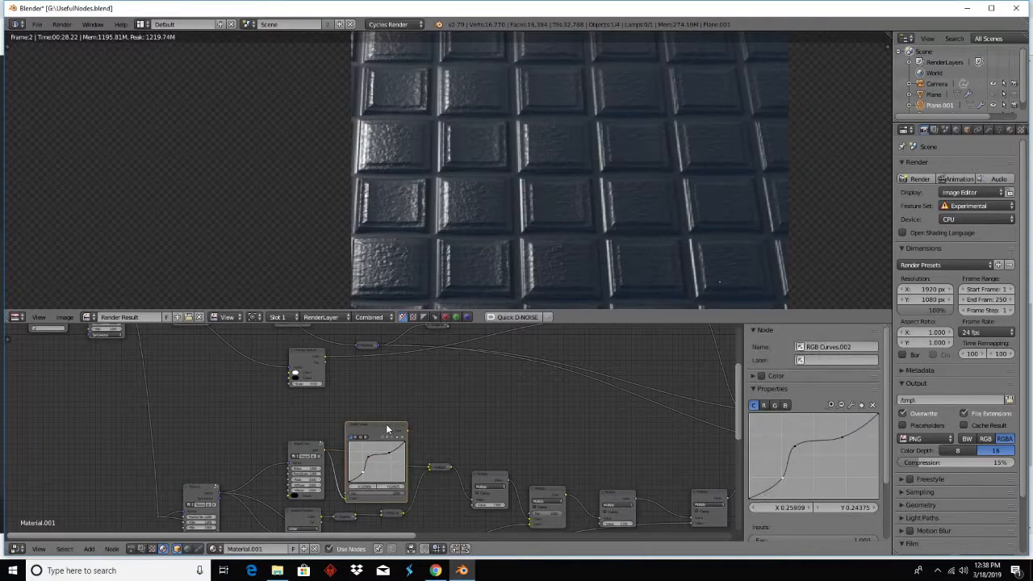
key(ctrl+x)
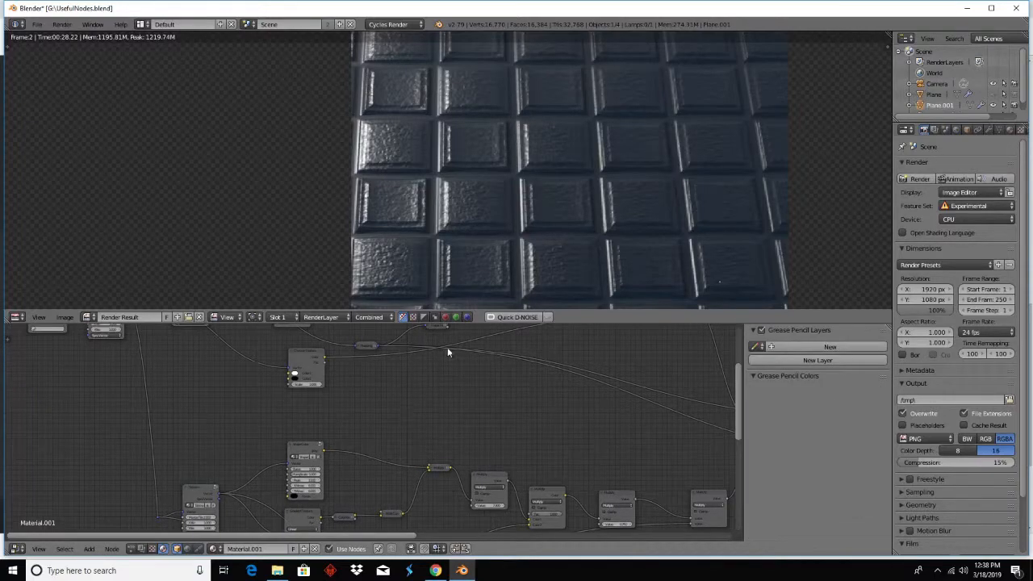
- Render the image again without the curves, inspect the first tiles, and stop the render
middle_drag(599, 243, 542, 275)
scroll(591, 205, down, 6)
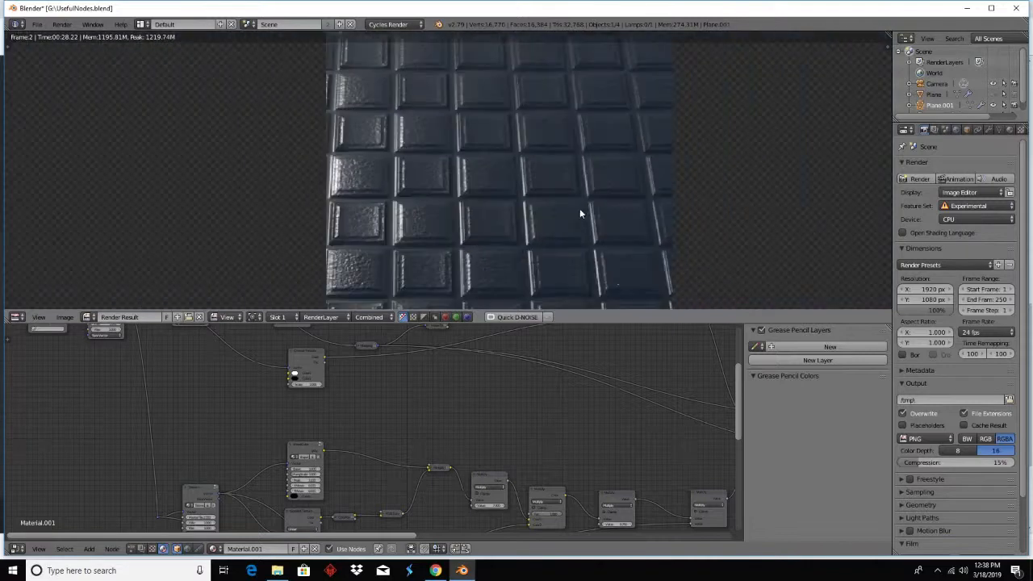
click(919, 178)
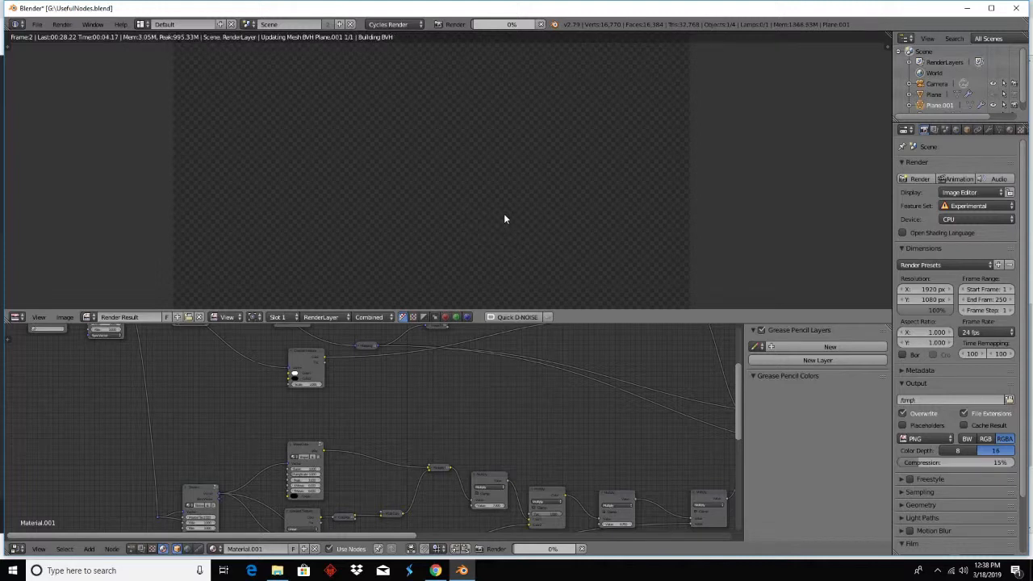
middle_drag(234, 431, 352, 477)
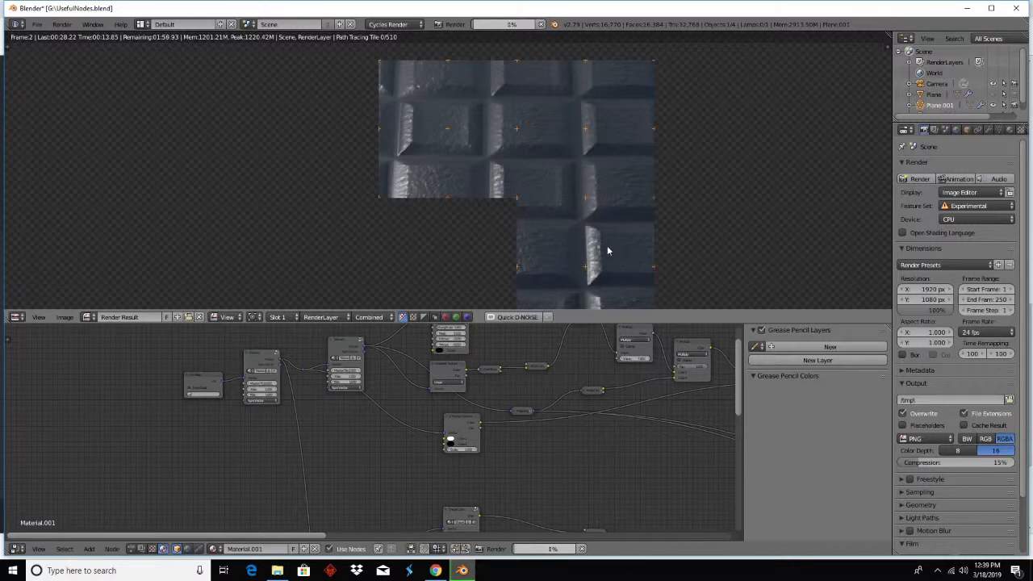
click(541, 25)
middle_drag(556, 189, 520, 136)
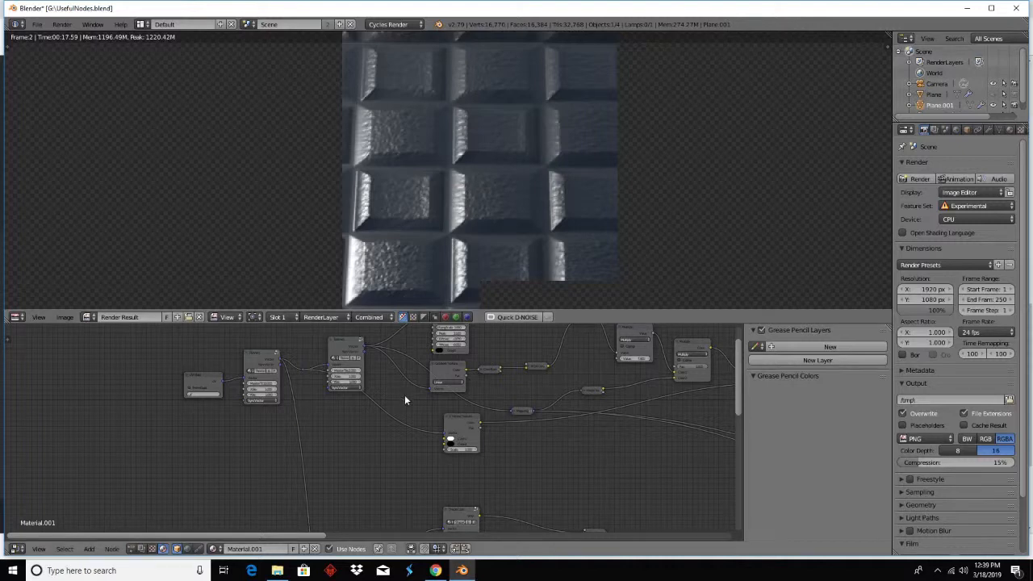
- Set the upper chain's shape node to Base 1.000, XMove 0.000 and YMove 0.000
middle_drag(404, 395, 321, 468)
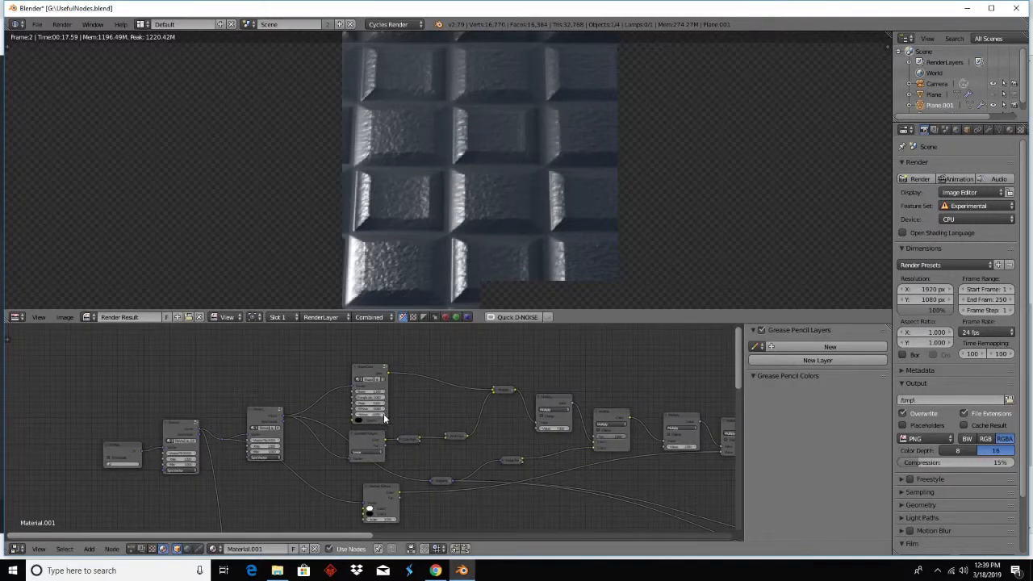
scroll(383, 416, up, 4)
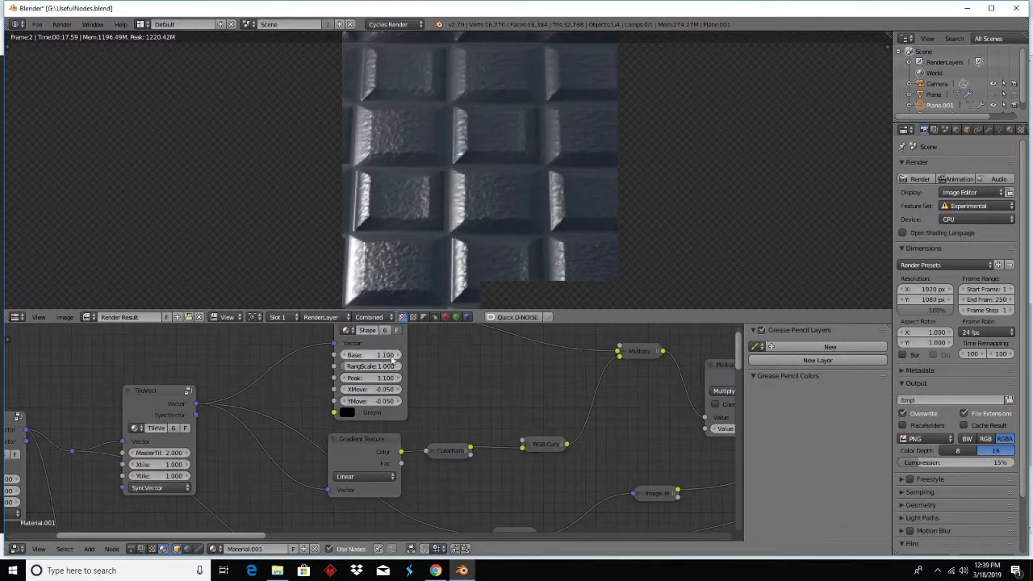
click(390, 356)
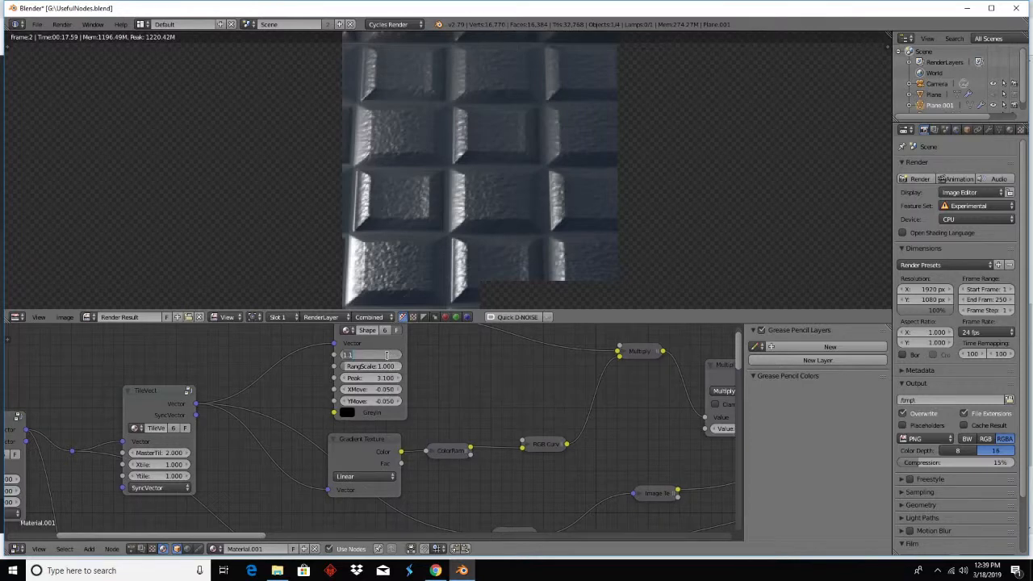
text(1)
key(Return)
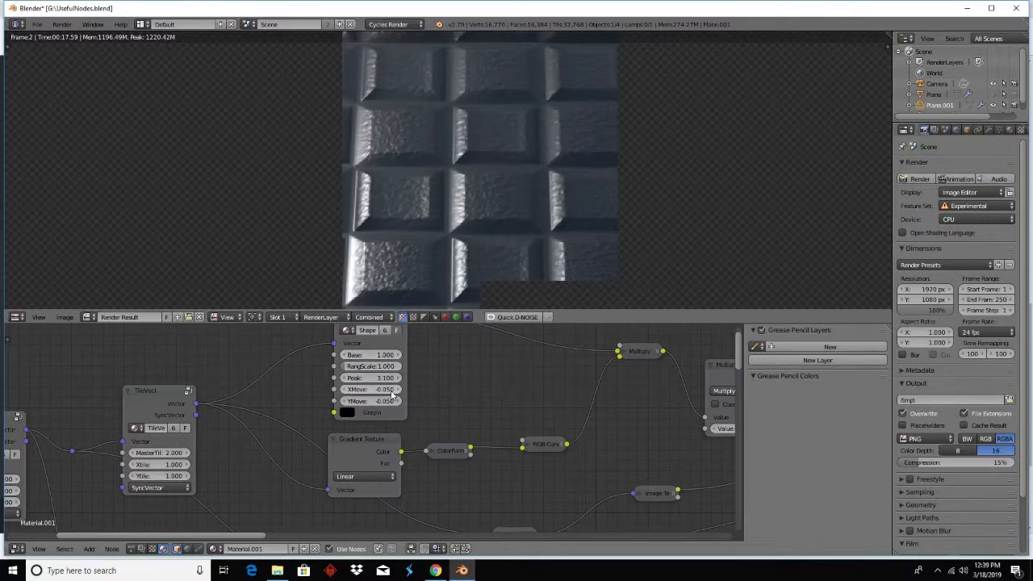
click(392, 391)
text(0)
key(Return)
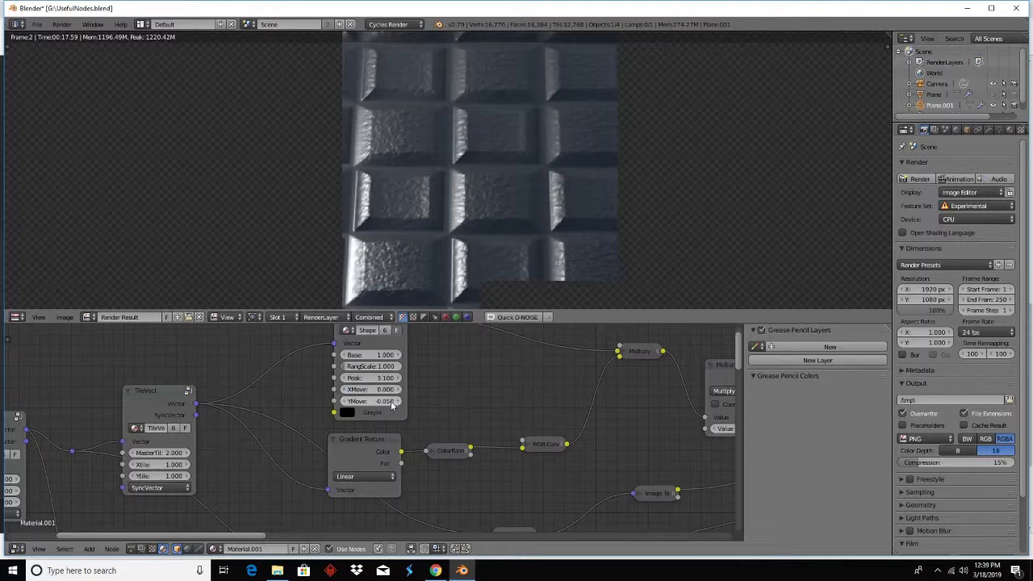
click(390, 401)
text(0)
key(Return)
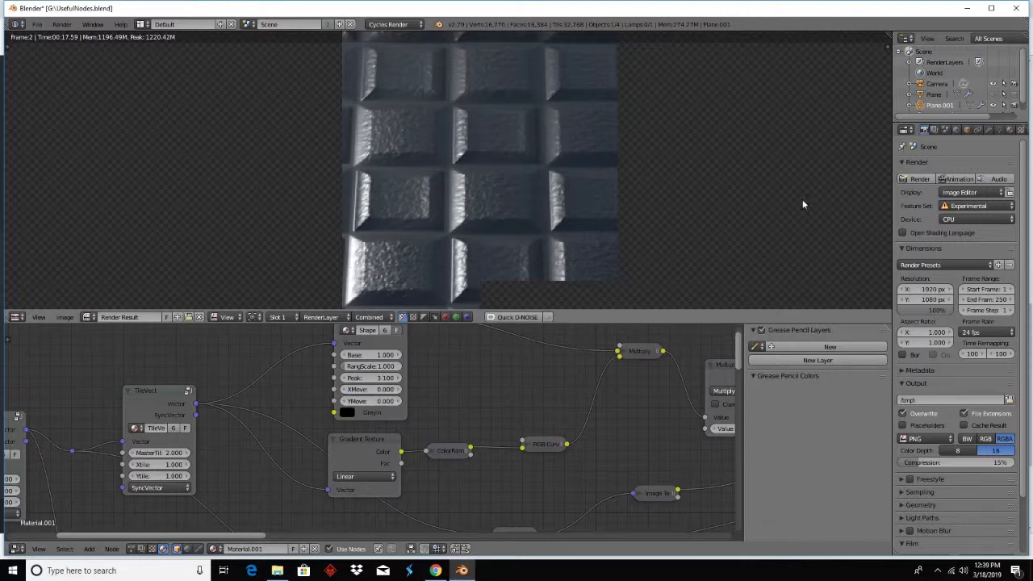
- Refresh the plane in the 3D View by entering and leaving Edit Mode, render the image to check the tiles, and stop the render
click(14, 316)
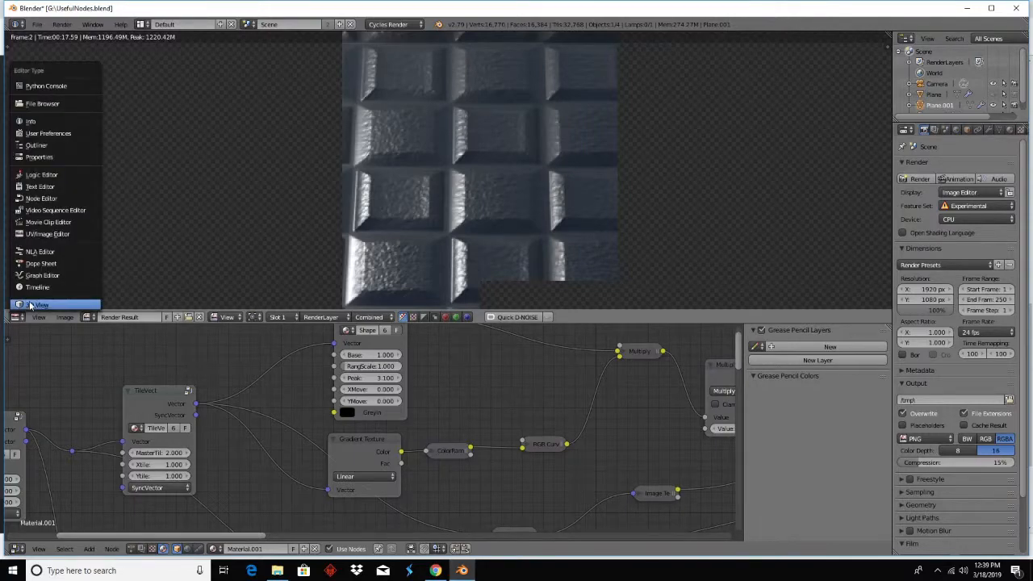
click(49, 302)
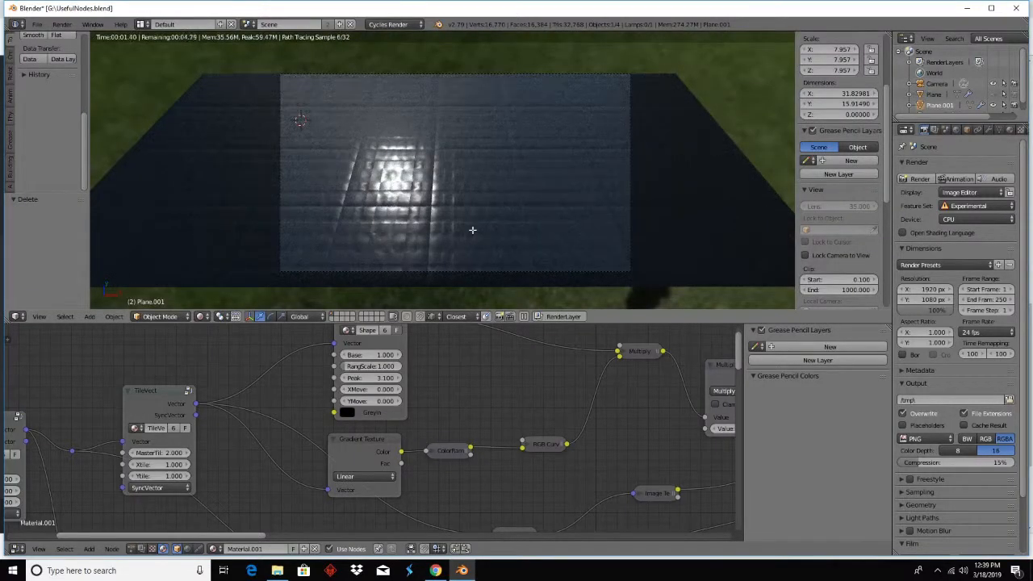
key(Tab)
key(Tab)
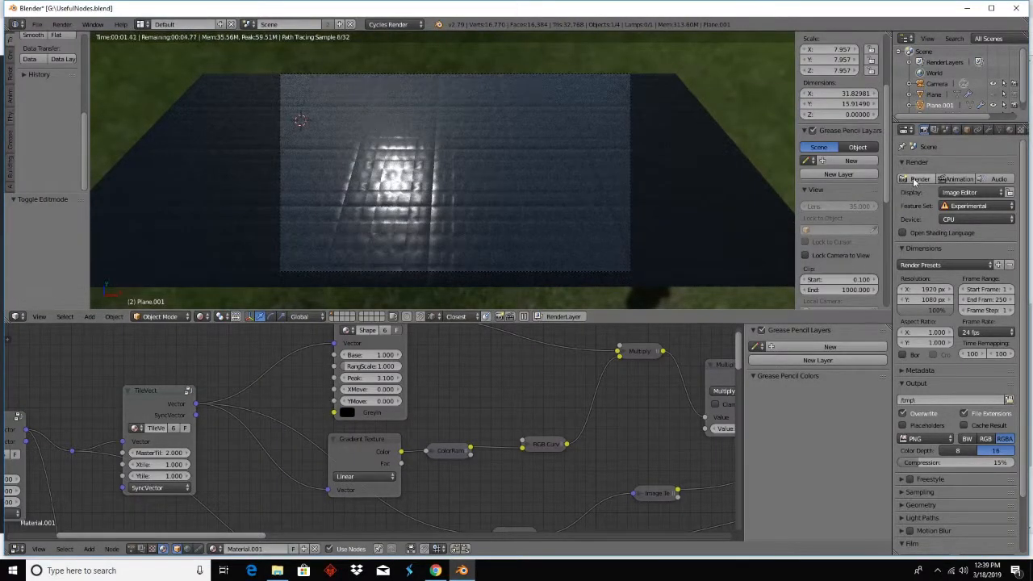
key(F12)
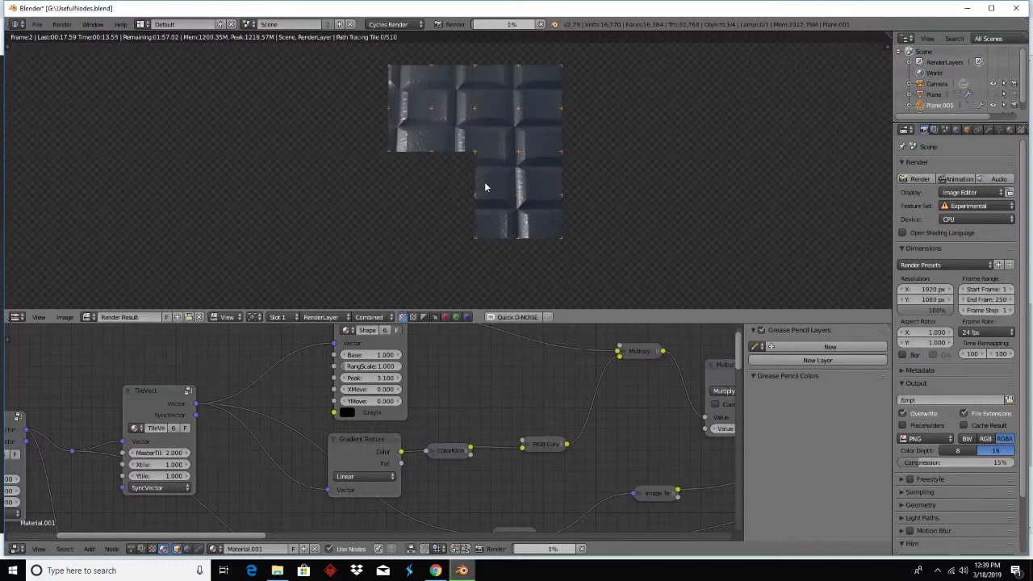
key(Escape)
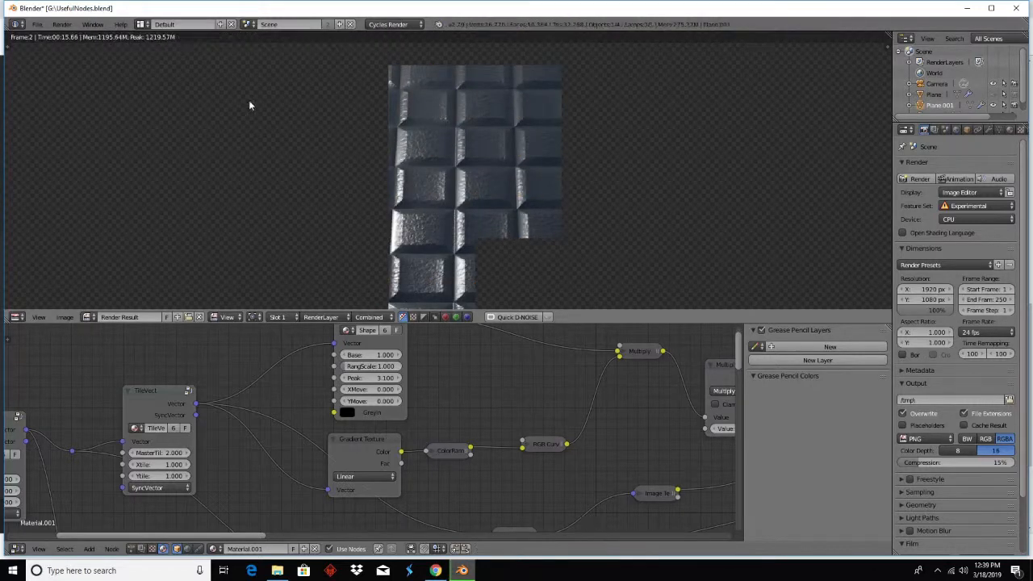